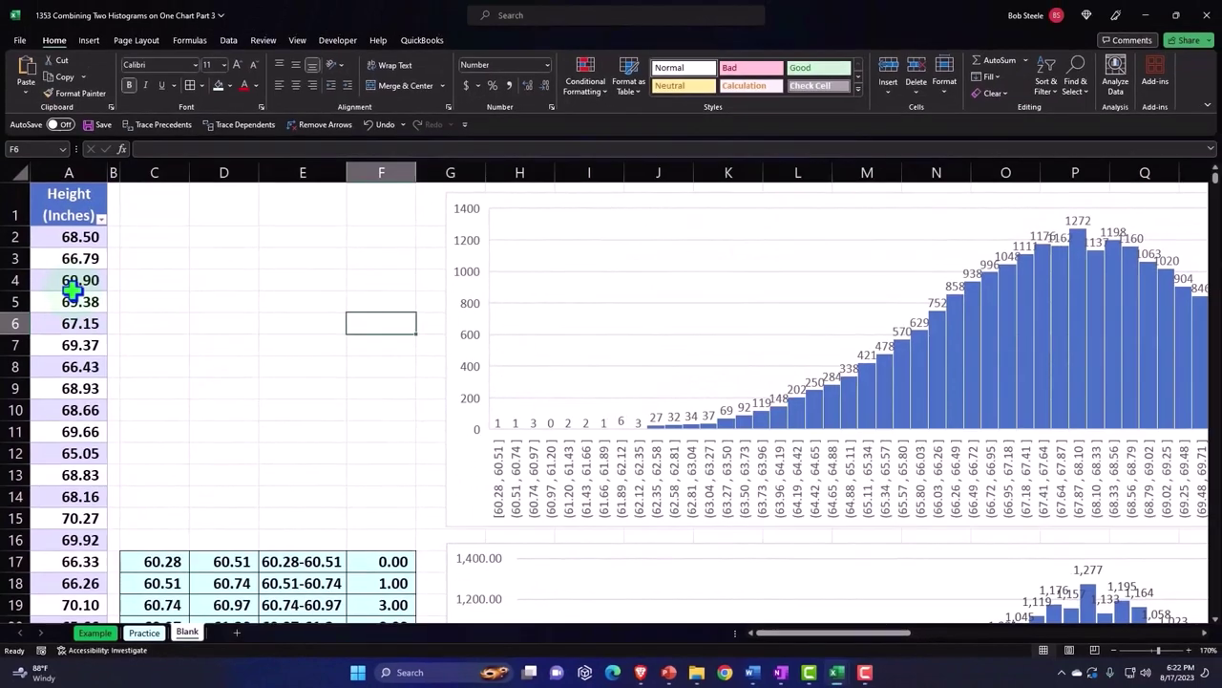
- Select a value in the Height (Inches) column
left_click(72, 283)
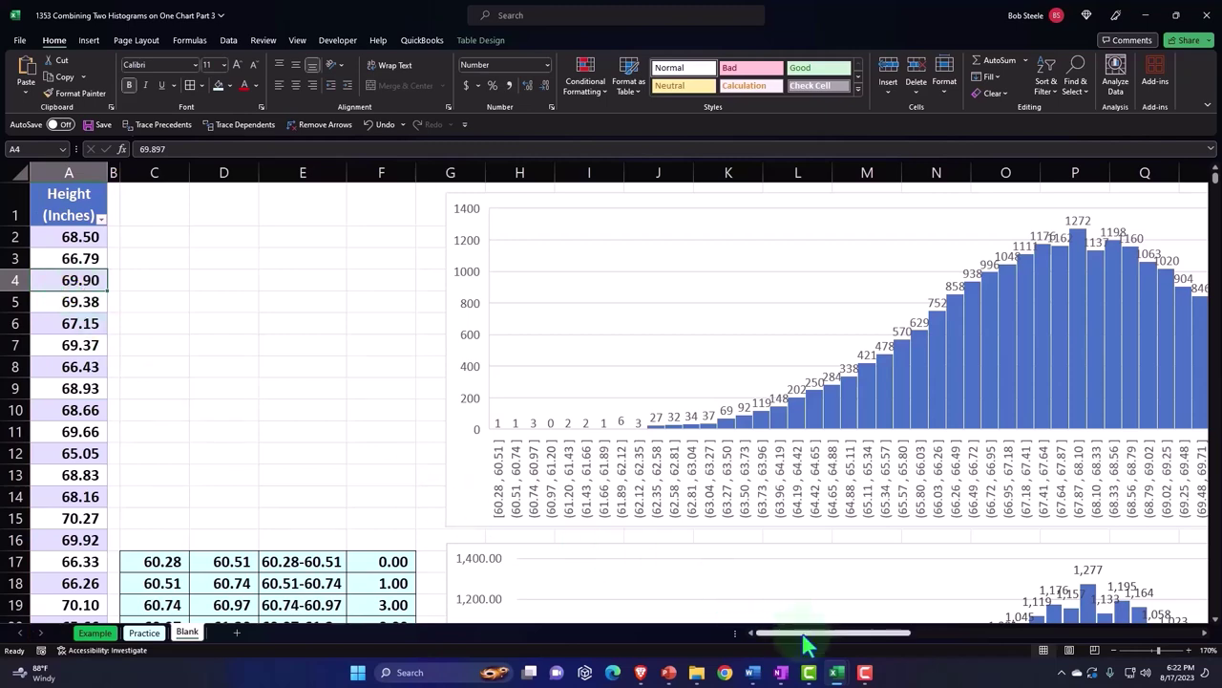
left_click_drag(804, 638, 850, 627)
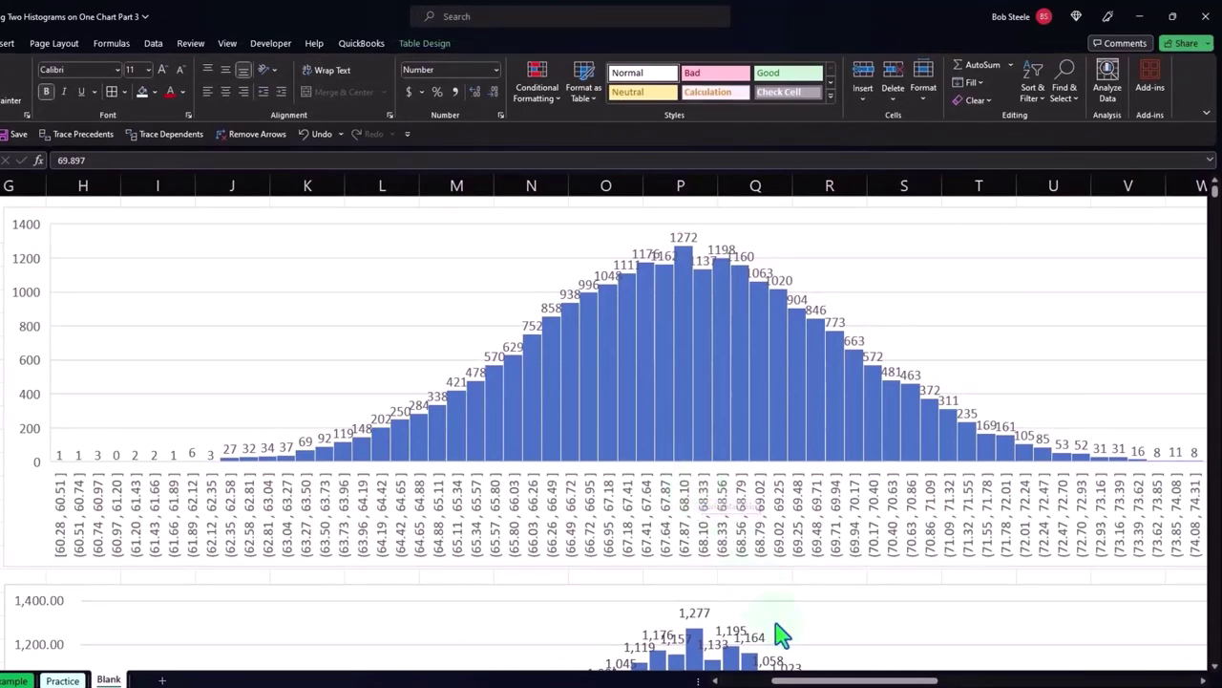
left_click_drag(800, 680, 750, 680)
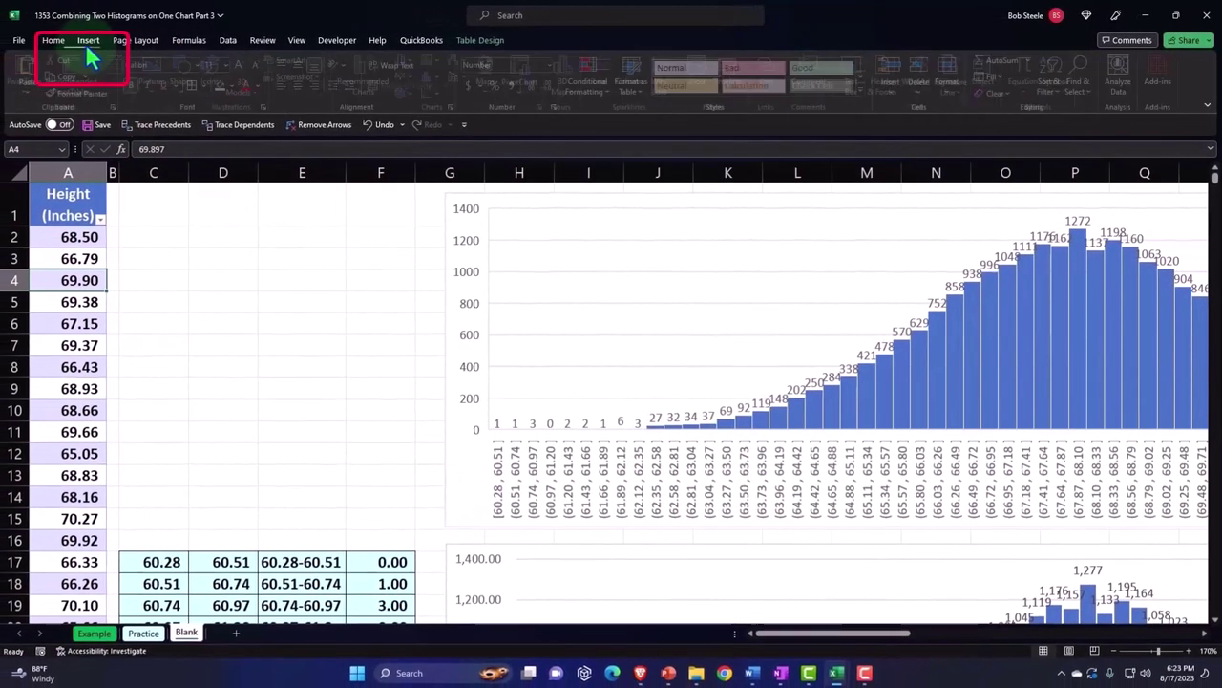
- Bring up the column chart options and select the men's bin labels E17:E29
left_click(86, 42)
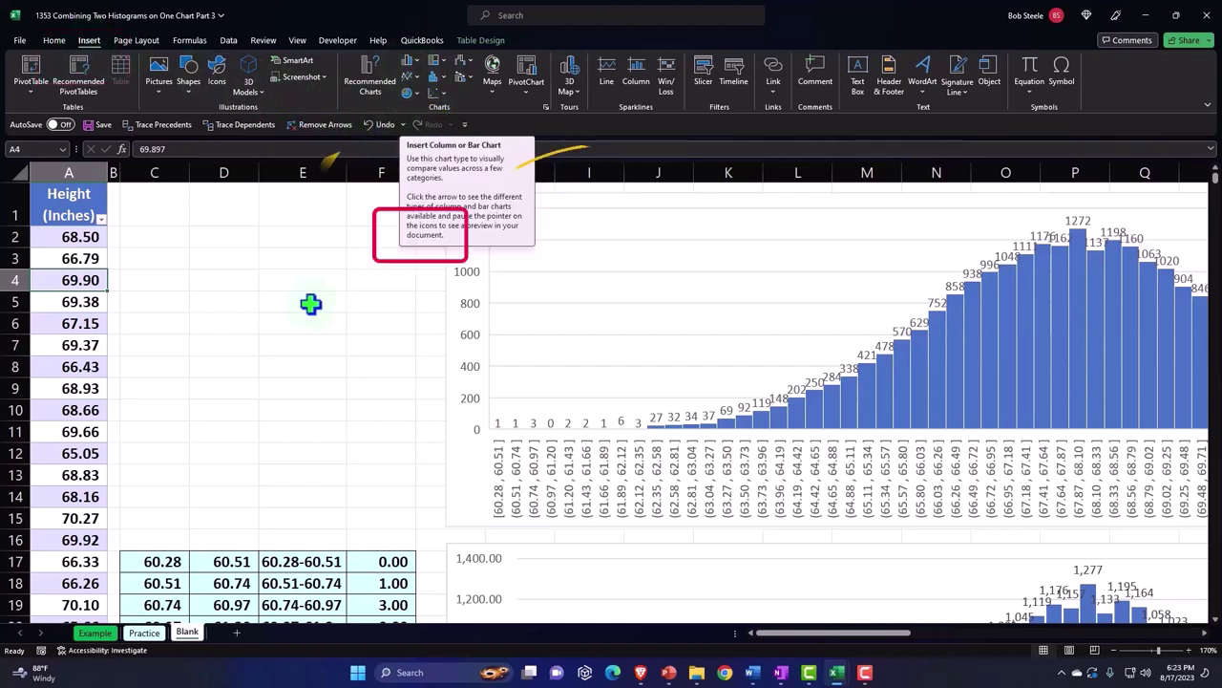
left_click(302, 345)
scroll(302, 345, "down", 3)
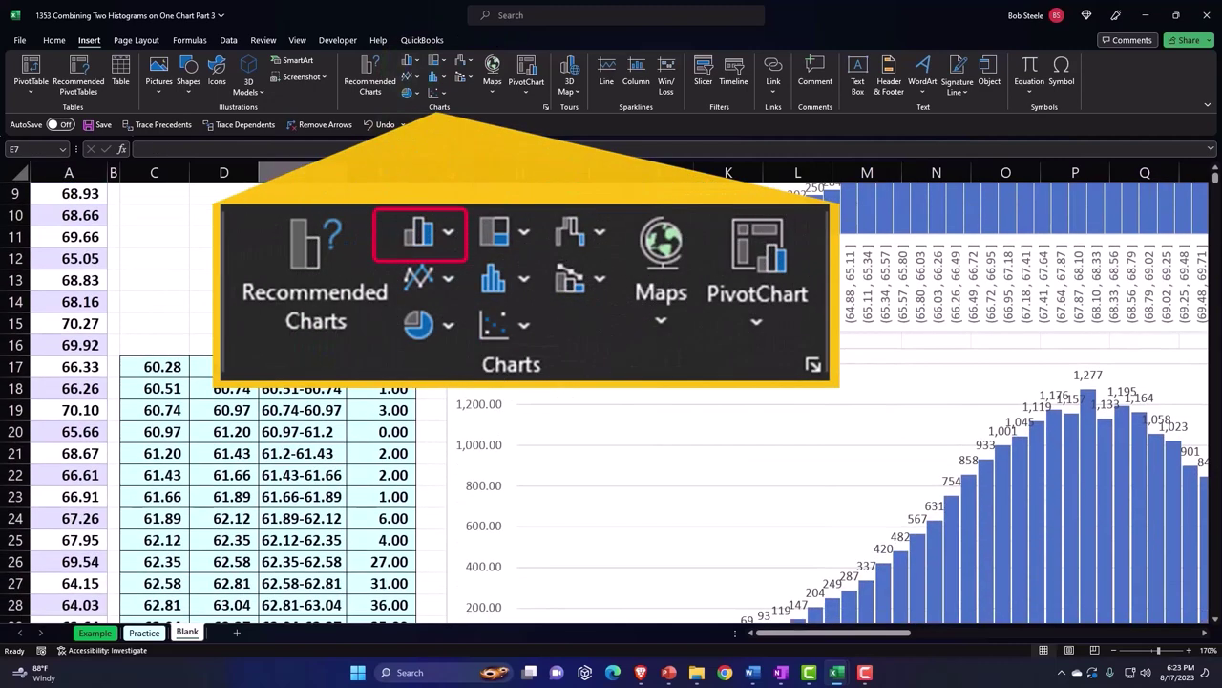
scroll(633, 331, "down", 1)
left_click(336, 412)
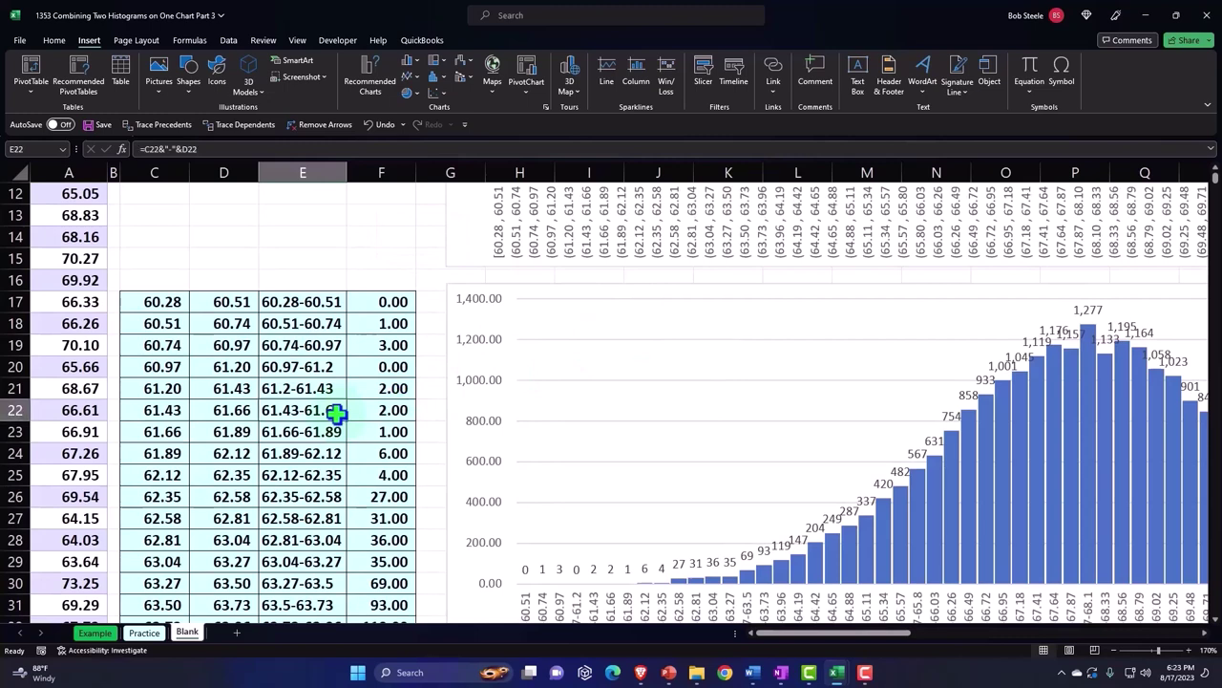
scroll(336, 411, "down", 1)
left_click_drag(302, 239, 302, 503)
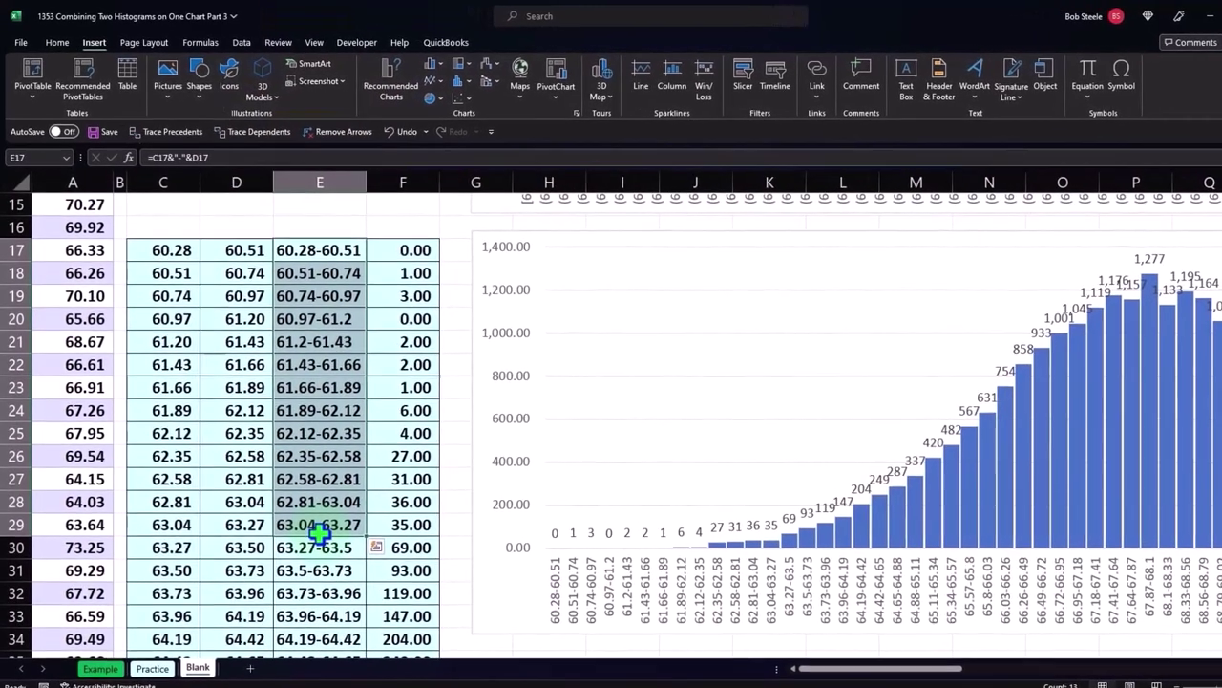
- Select the men's bin-label histogram chart and review it
left_click(493, 609)
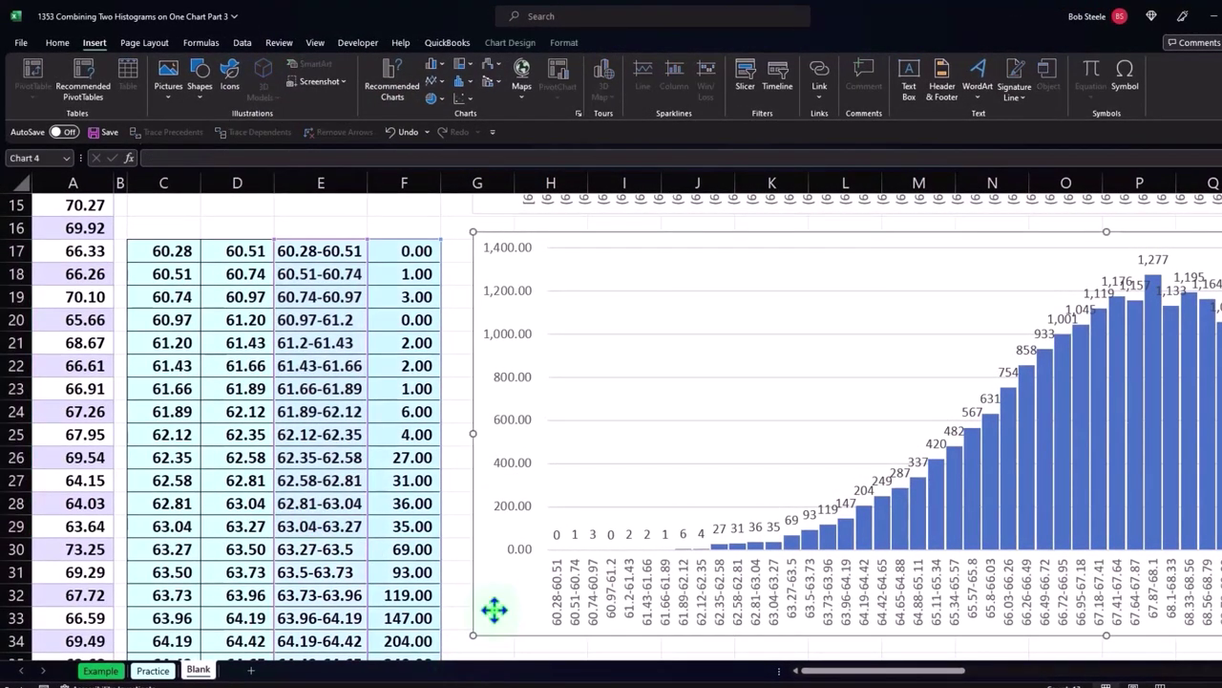
left_click_drag(927, 672, 984, 679)
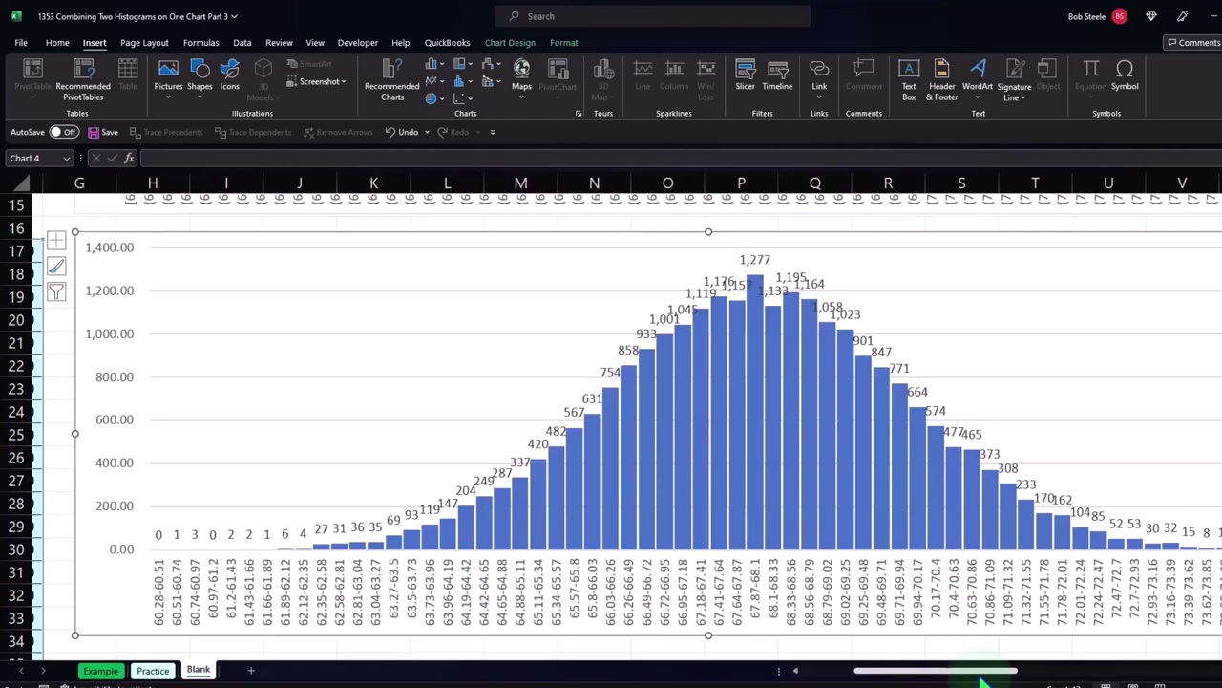
scroll(984, 680, "up", 5)
left_click_drag(984, 680, 1118, 680)
left_click(399, 225)
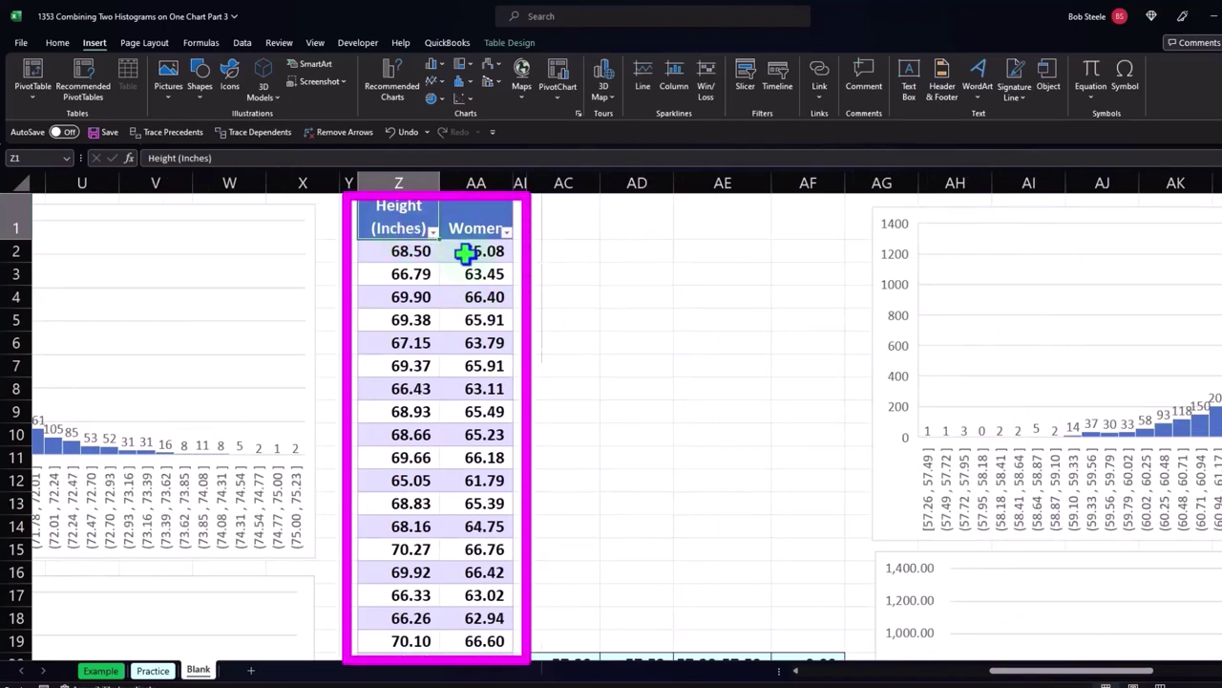
left_click(465, 252)
type("=[@[Height (Inches)]]*0.95")
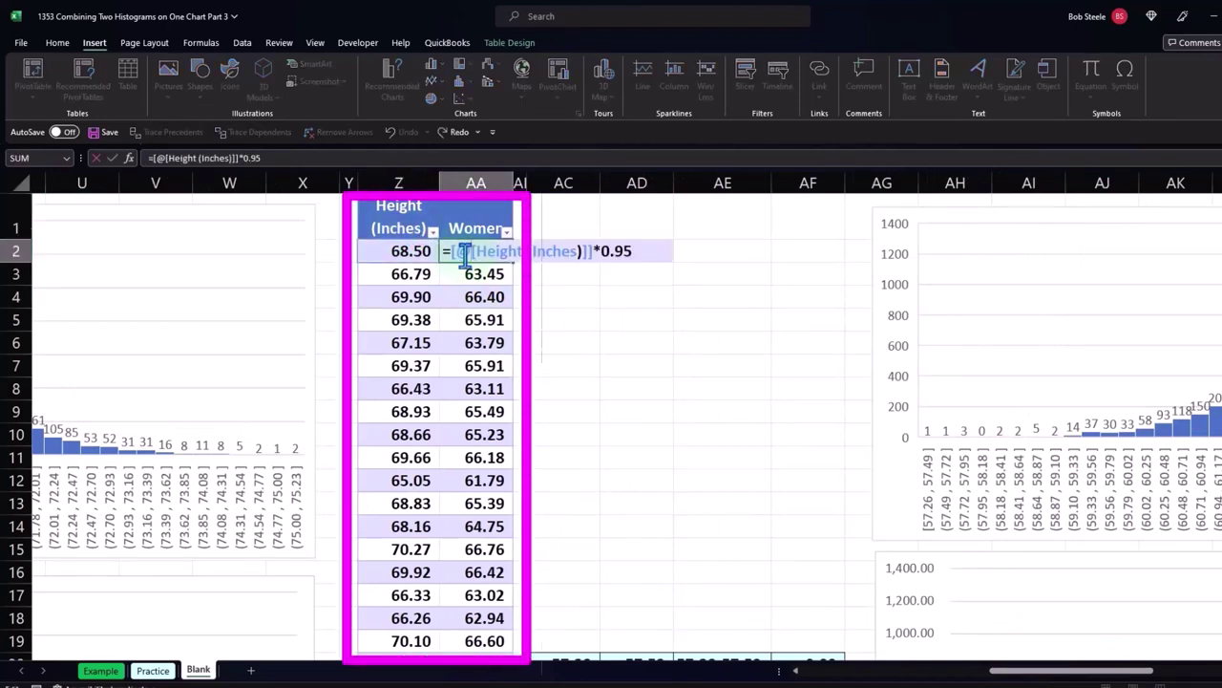
key("Return")
left_click(415, 227)
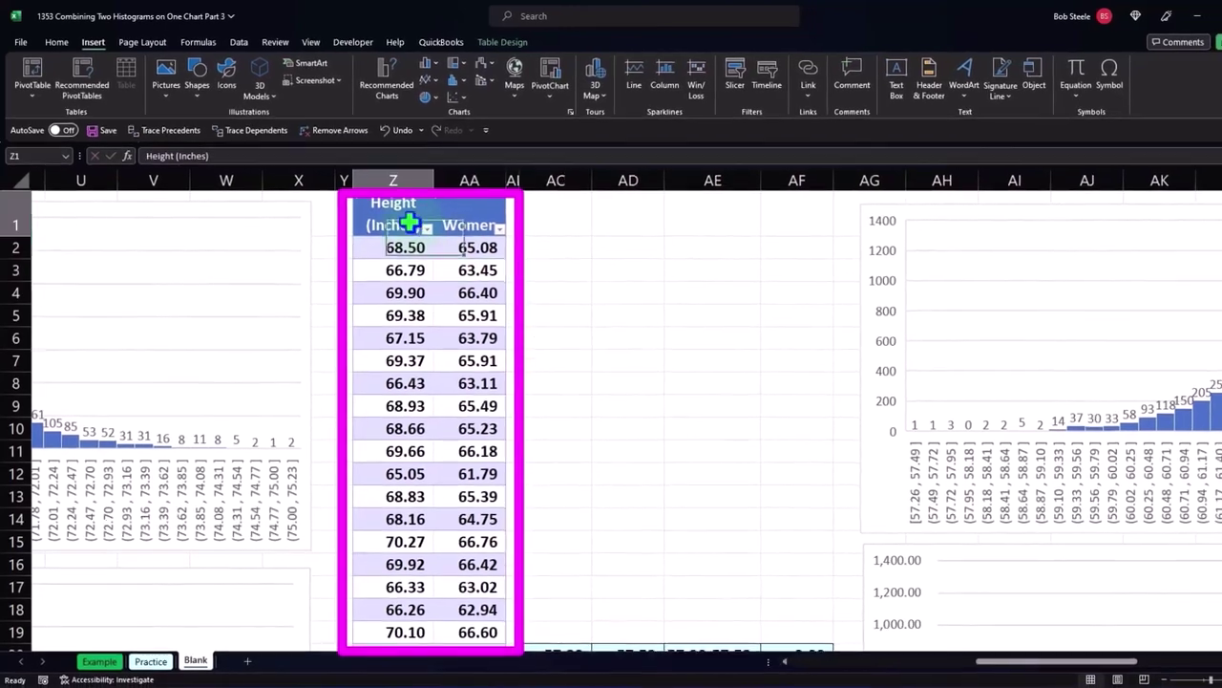
key("Right")
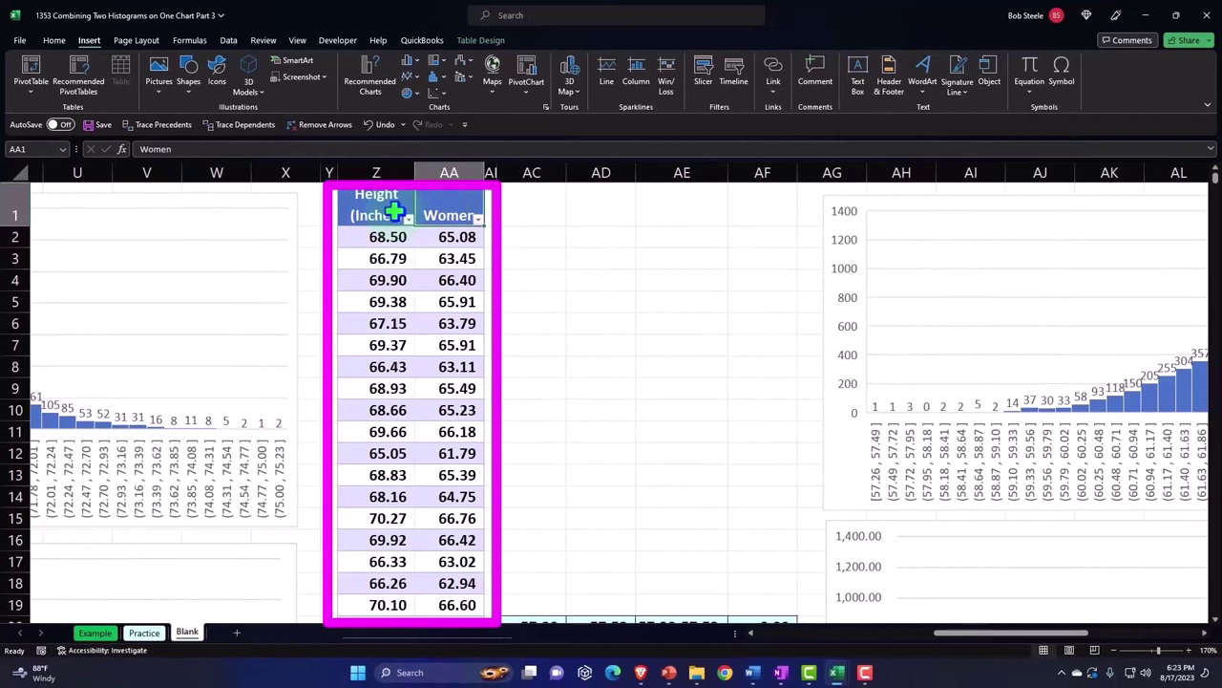
key("Right")
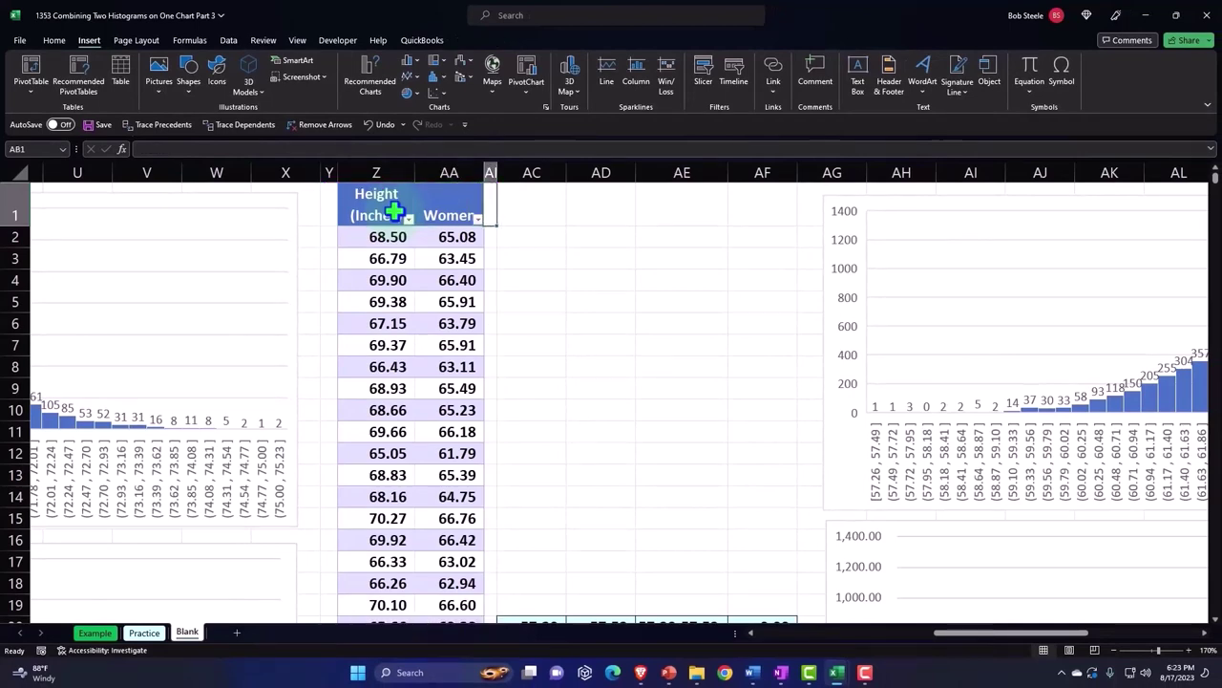
key("Right")
key("Right")
key("Right")
key("Right")
key("Right")
key("Right")
key("Right")
key("Right")
key("Right")
key("Right")
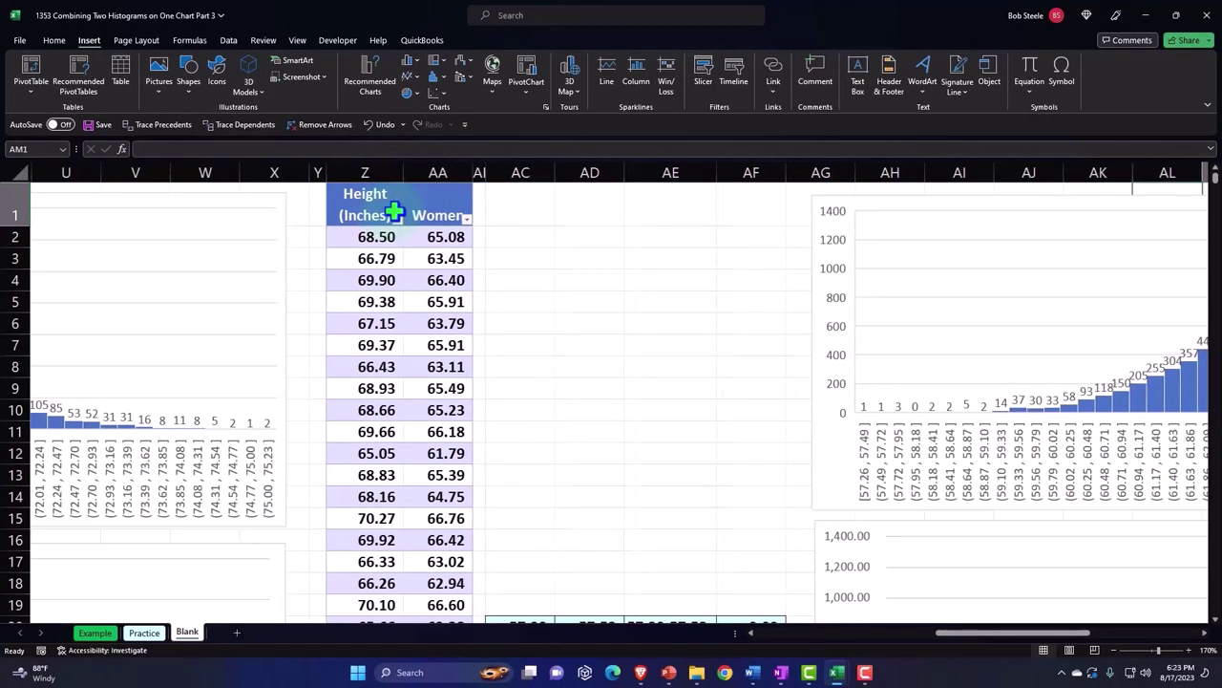
key("Right")
key("Right")
key("Right")
key("Right")
key("Right")
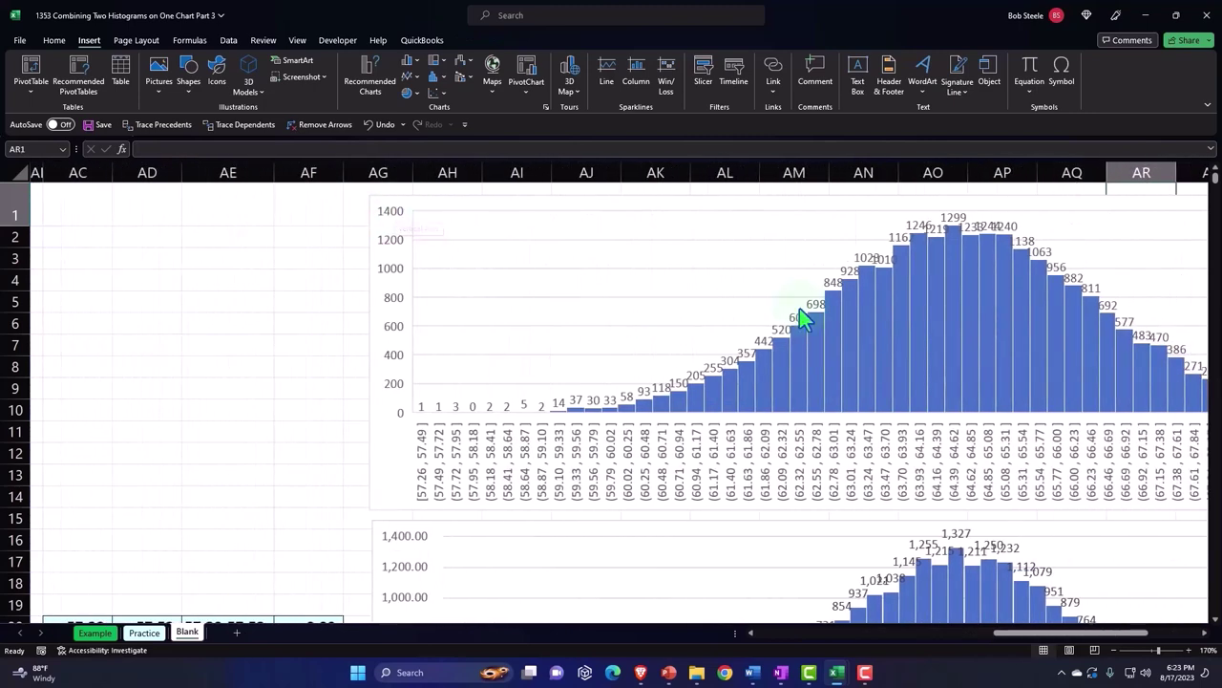
left_click(868, 304)
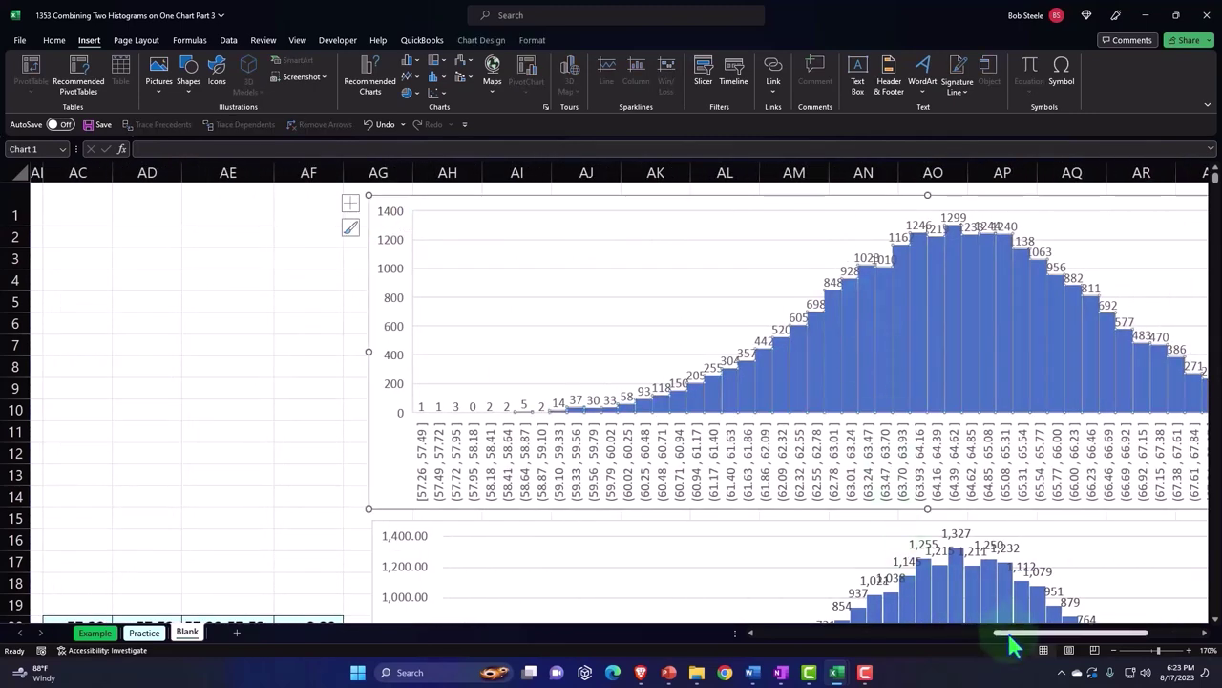
left_click_drag(1012, 633, 879, 654)
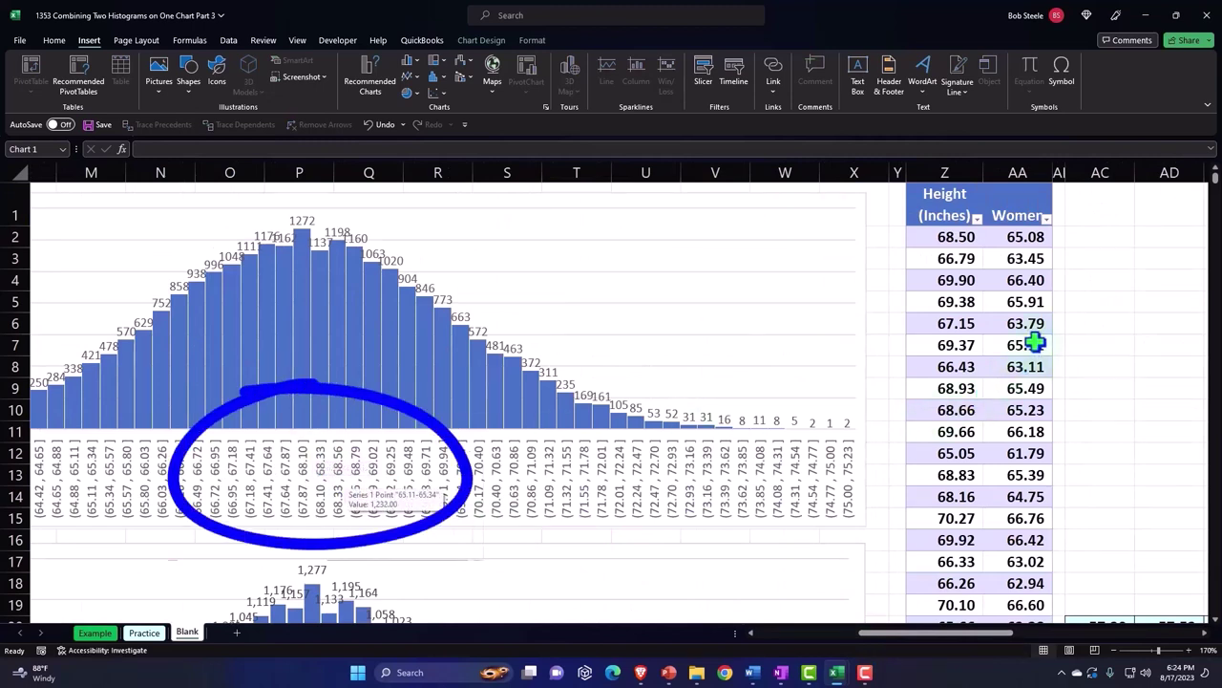
mouse_move(960, 634)
left_mouse_down()
mouse_move(1100, 626)
mouse_move(1041, 598)
left_mouse_up()
scroll(941, 454, "down", 2)
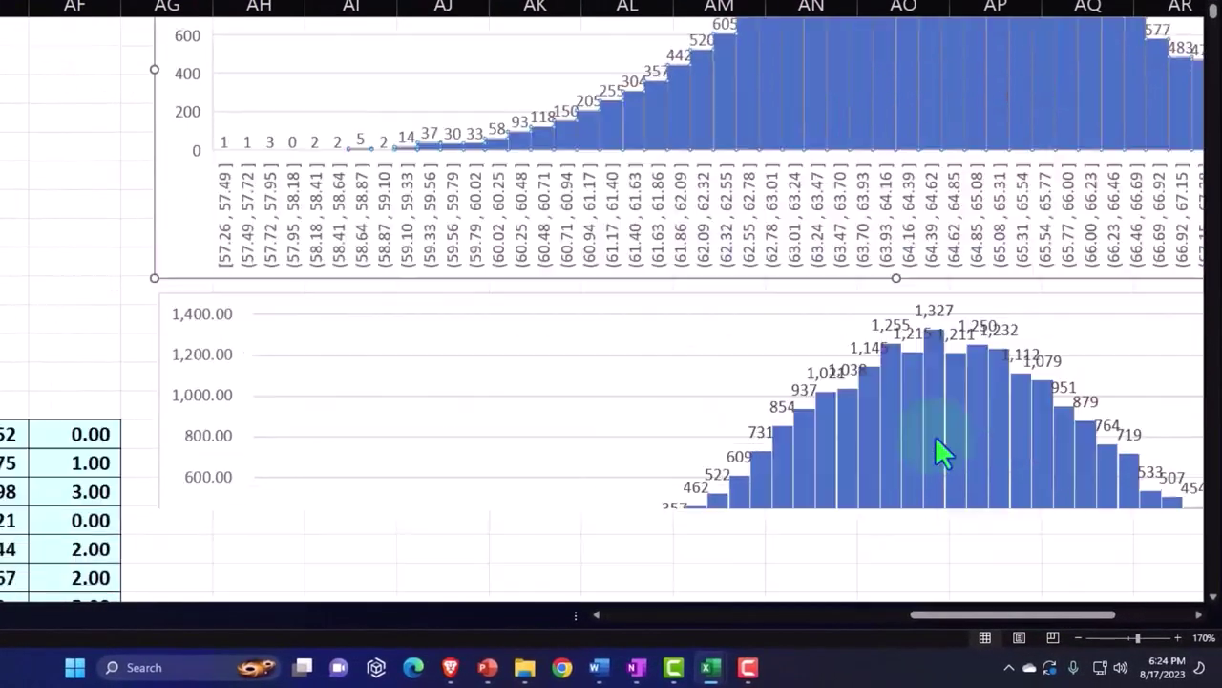
scroll(936, 444, "down", 2)
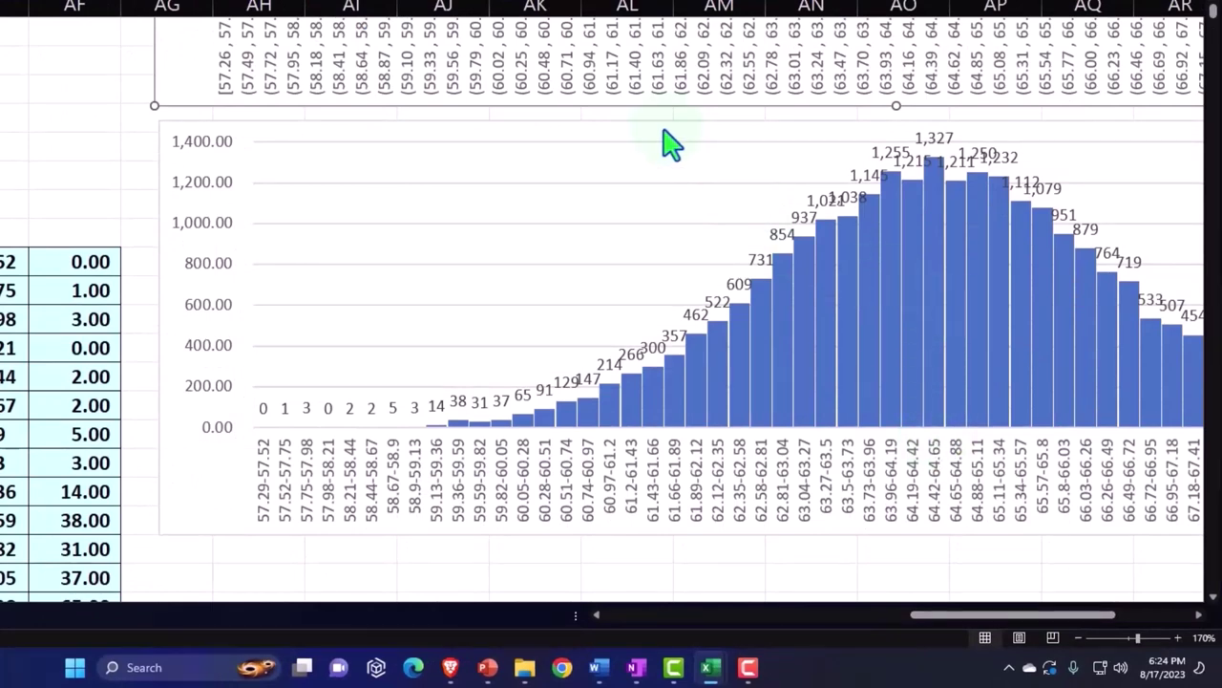
left_click(660, 129)
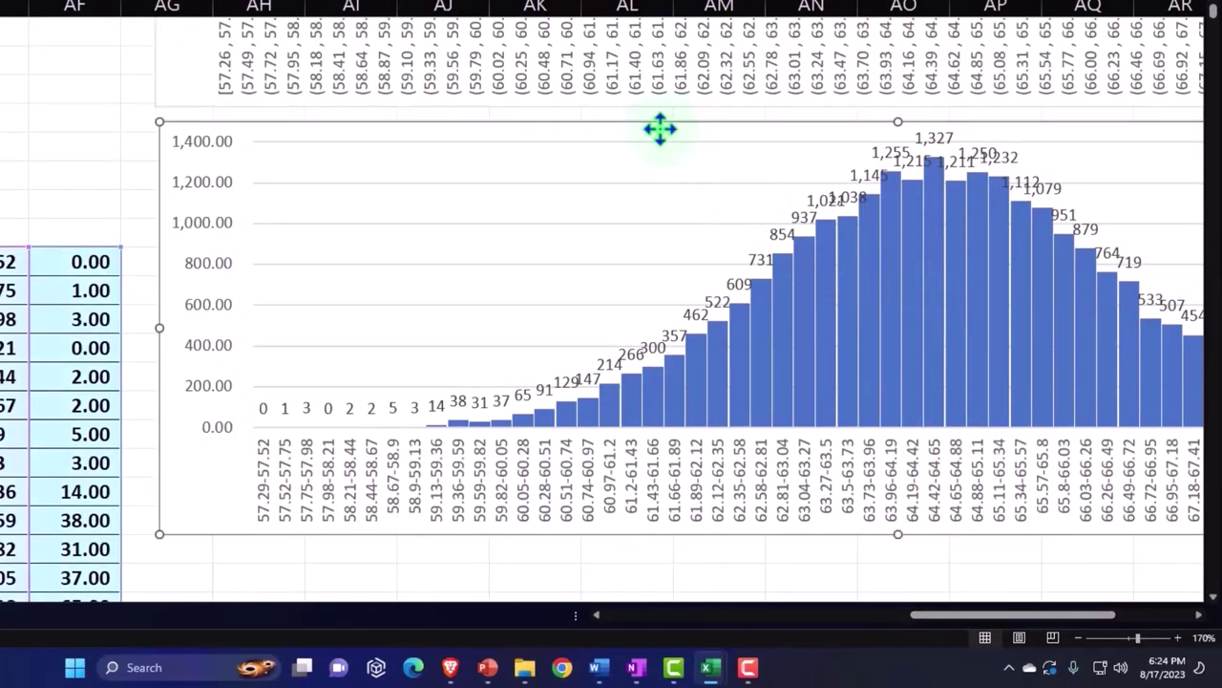
mouse_move(922, 616)
left_mouse_down()
mouse_move(843, 616)
mouse_move(676, 659)
left_mouse_up()
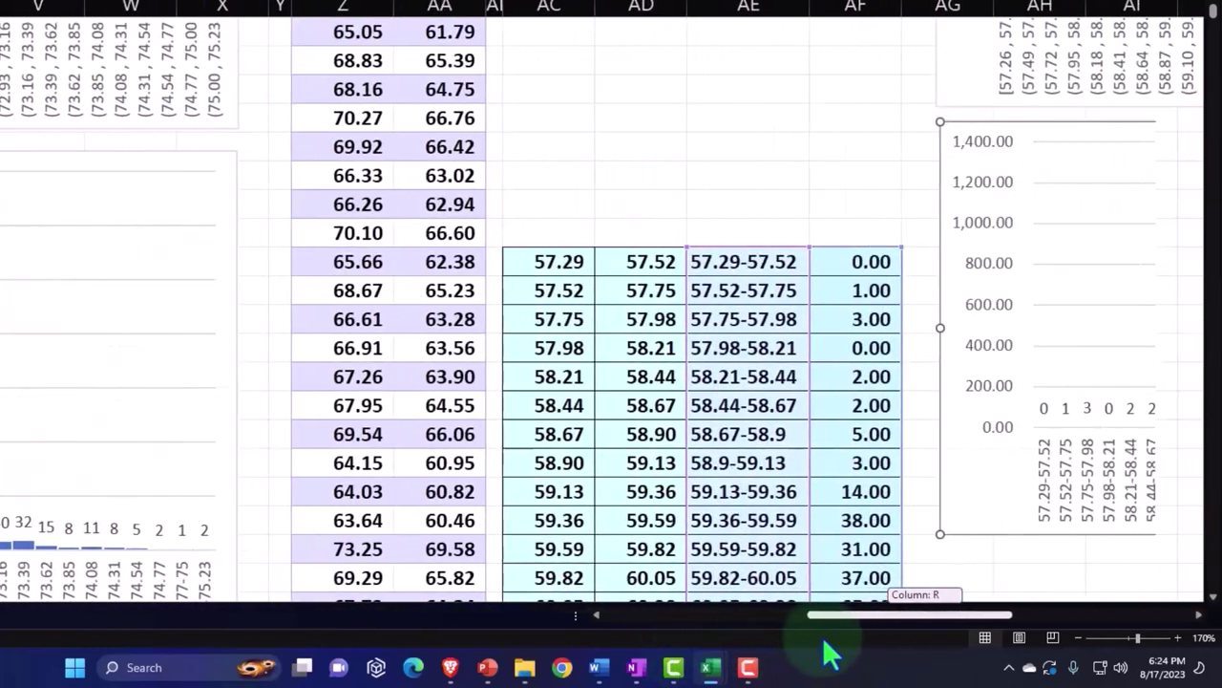
left_click_drag(676, 666, 854, 649)
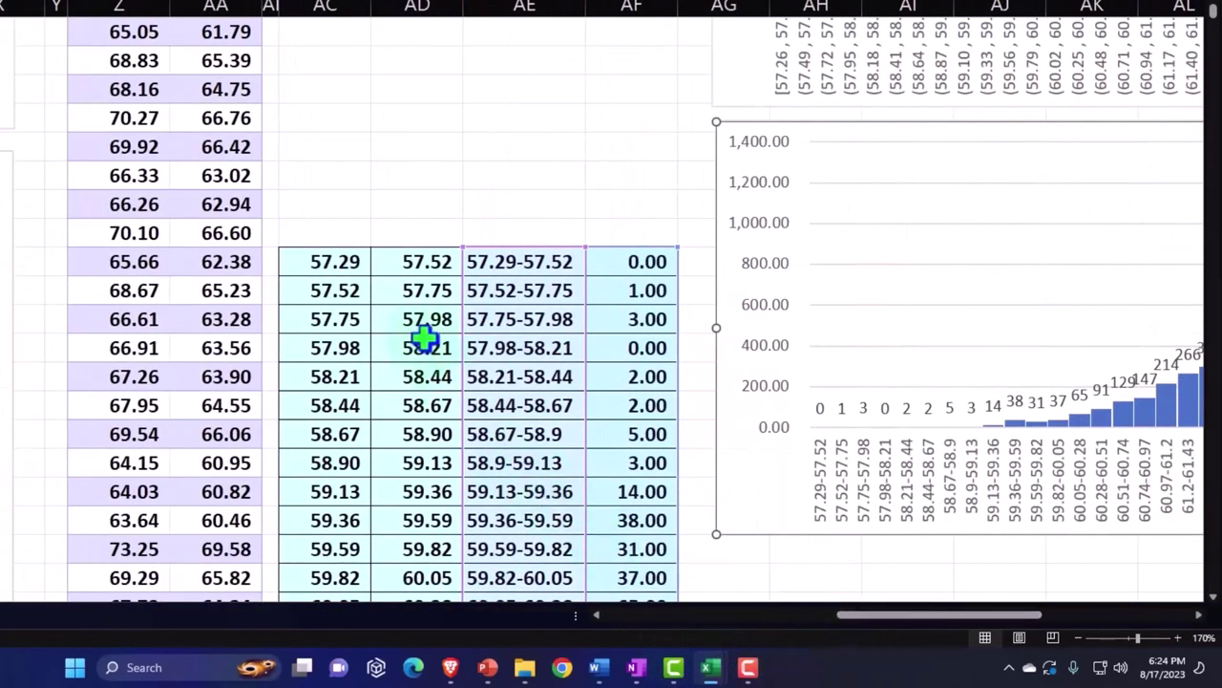
left_click(423, 290)
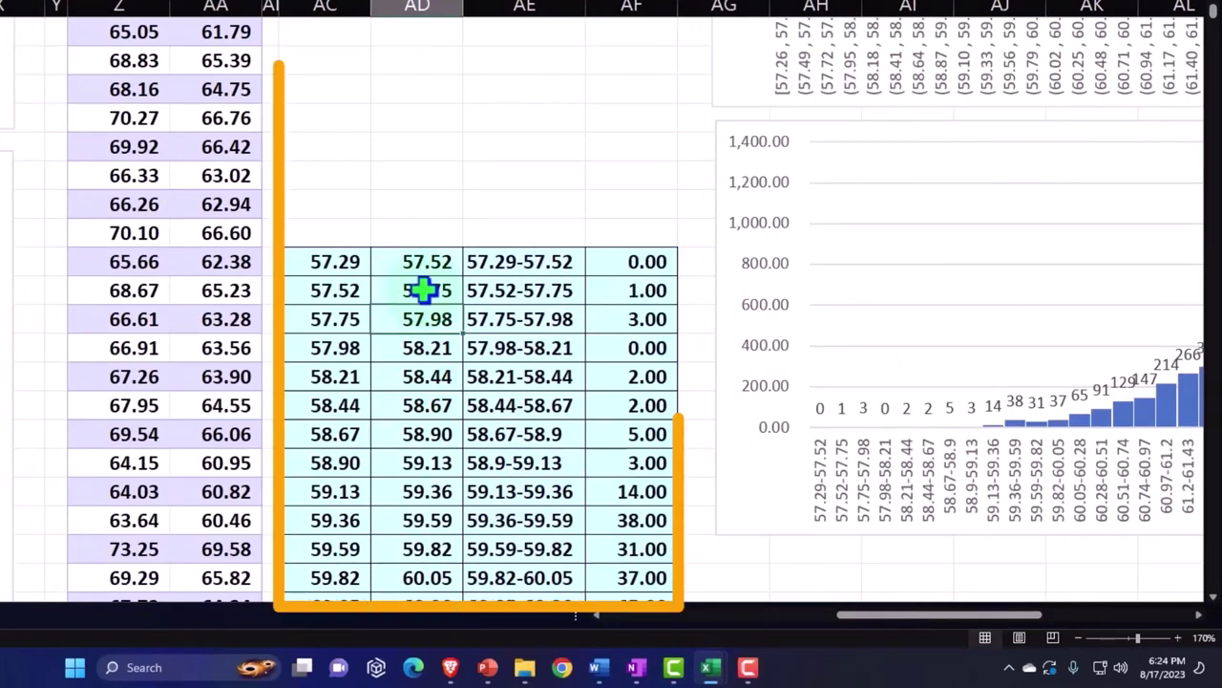
scroll(423, 289, "down", 2)
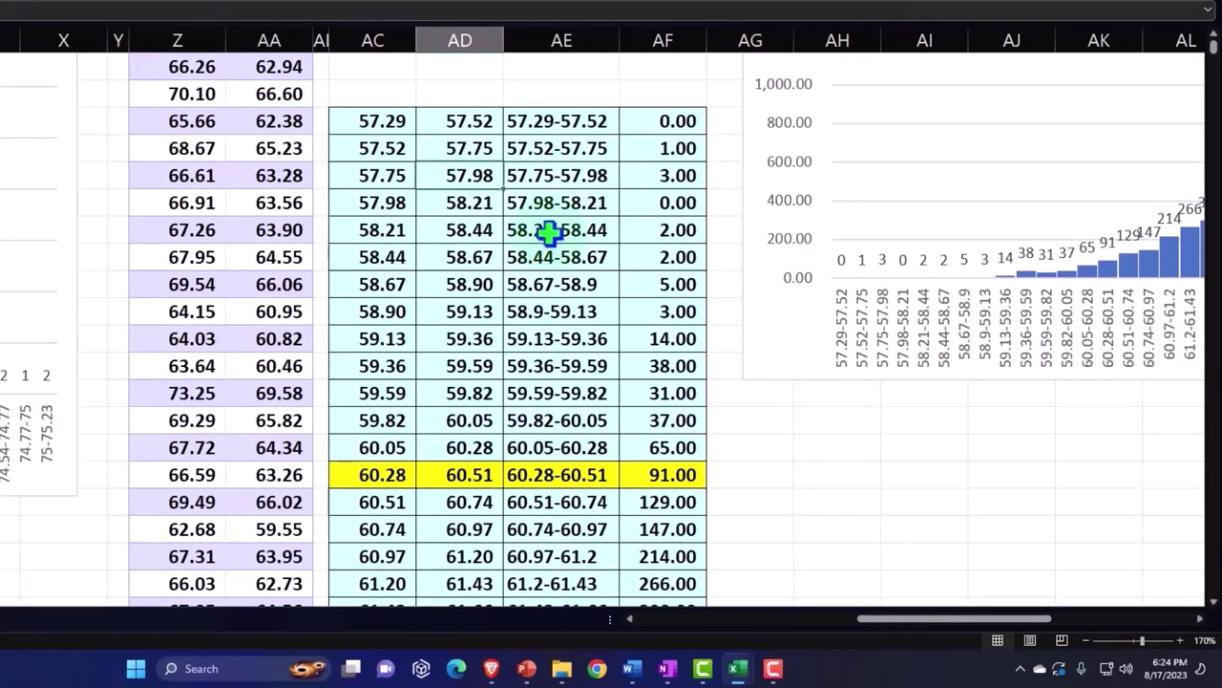
mouse_move(887, 618)
left_mouse_down()
mouse_move(735, 652)
mouse_move(881, 644)
left_mouse_up()
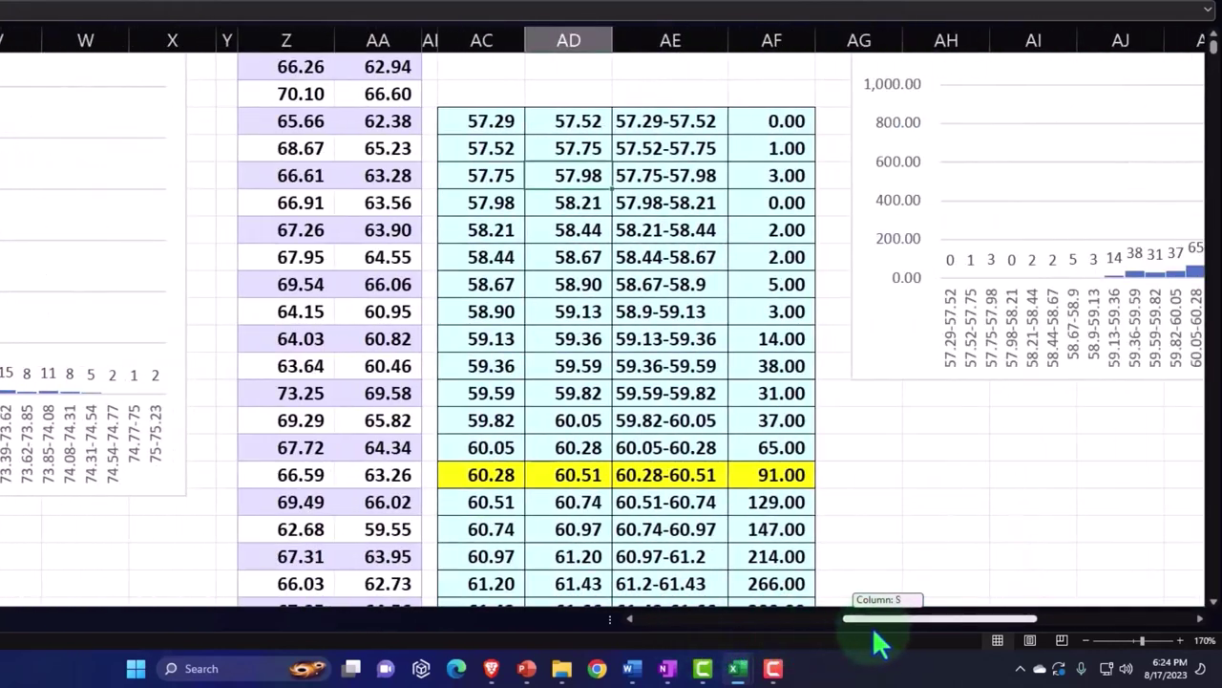
left_click(570, 127)
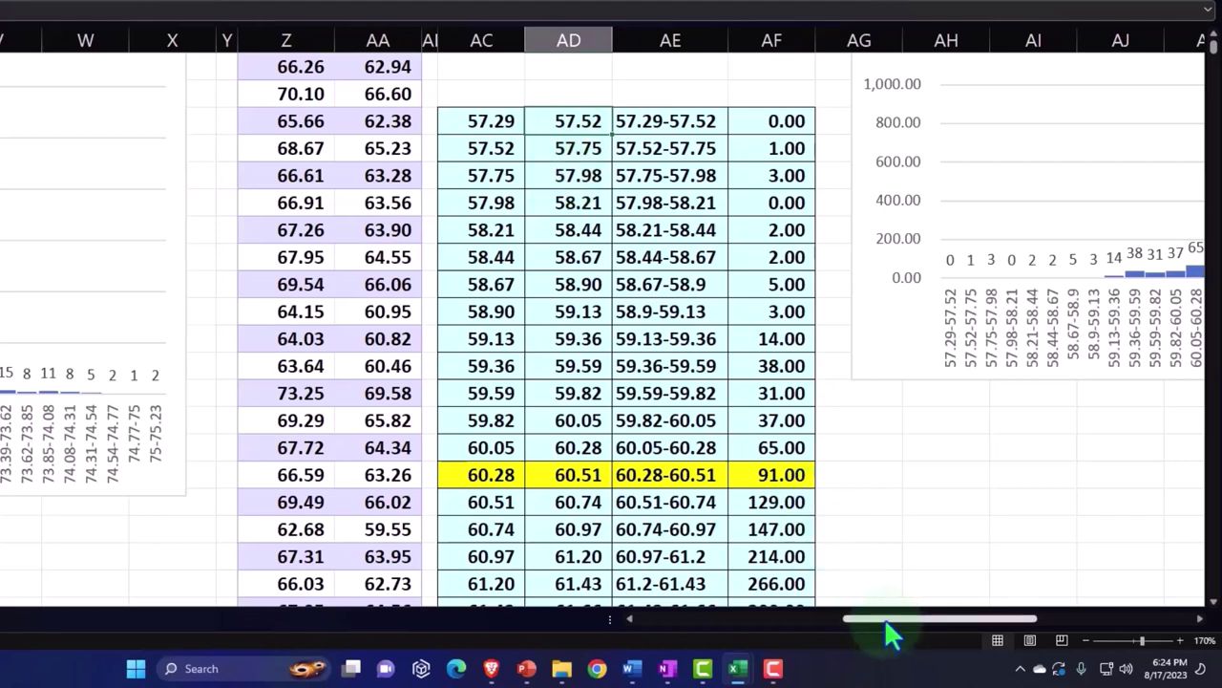
left_click_drag(884, 618, 949, 631)
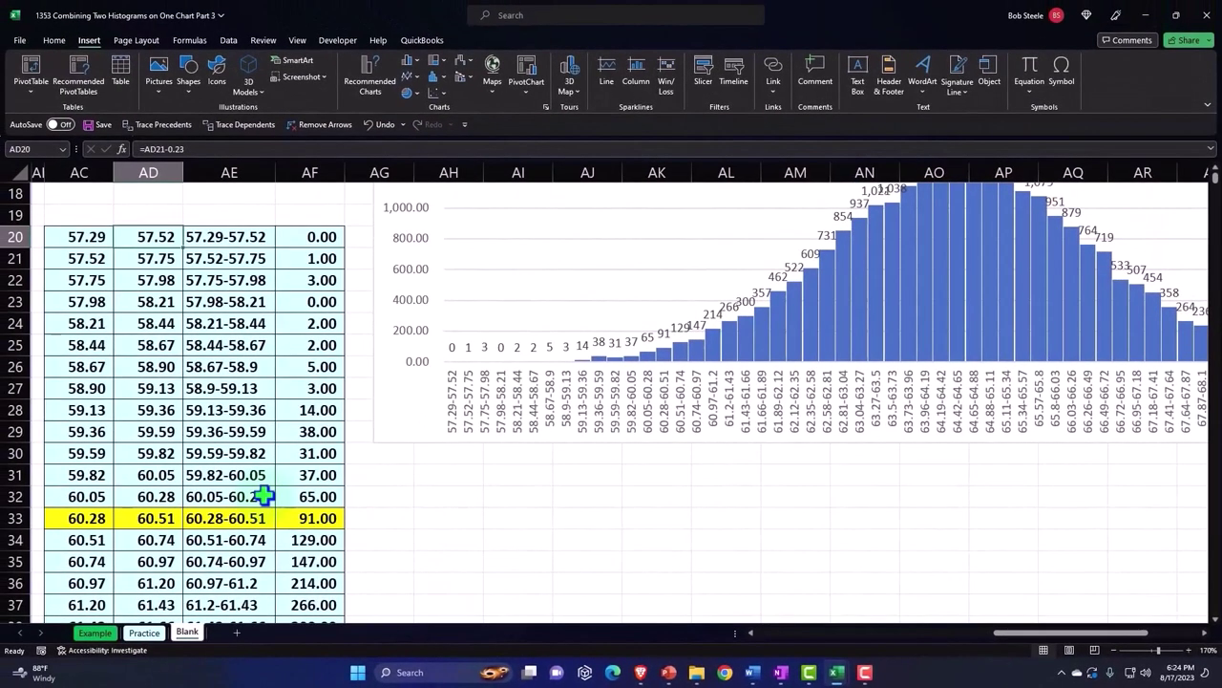
scroll(264, 495, "up", 6)
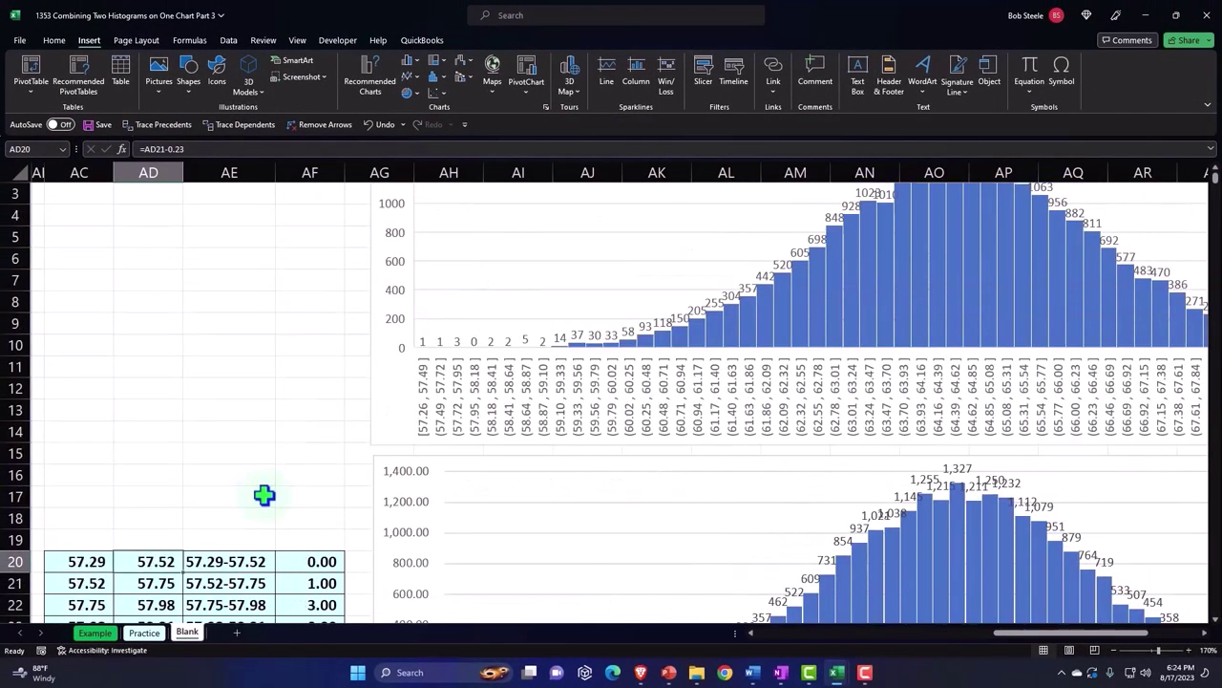
left_click(144, 237)
- Copy the entire Height (Inches) column, including its header
key("Left")
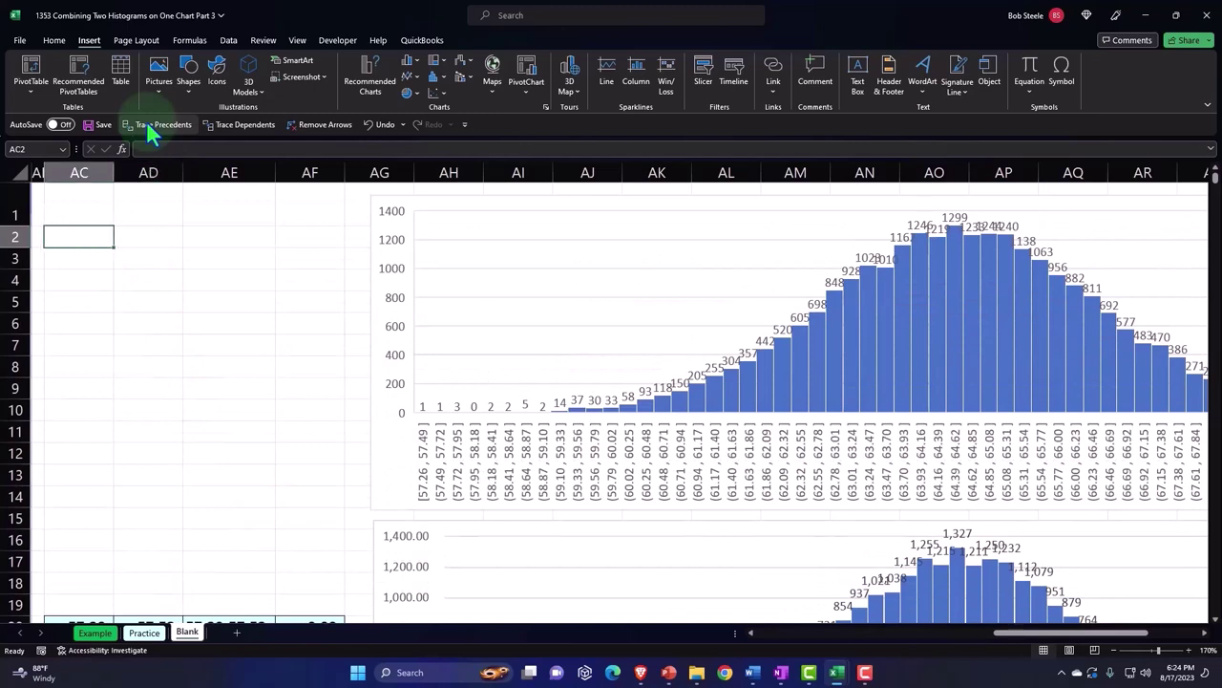
key("Left")
key("Left")
key("Left")
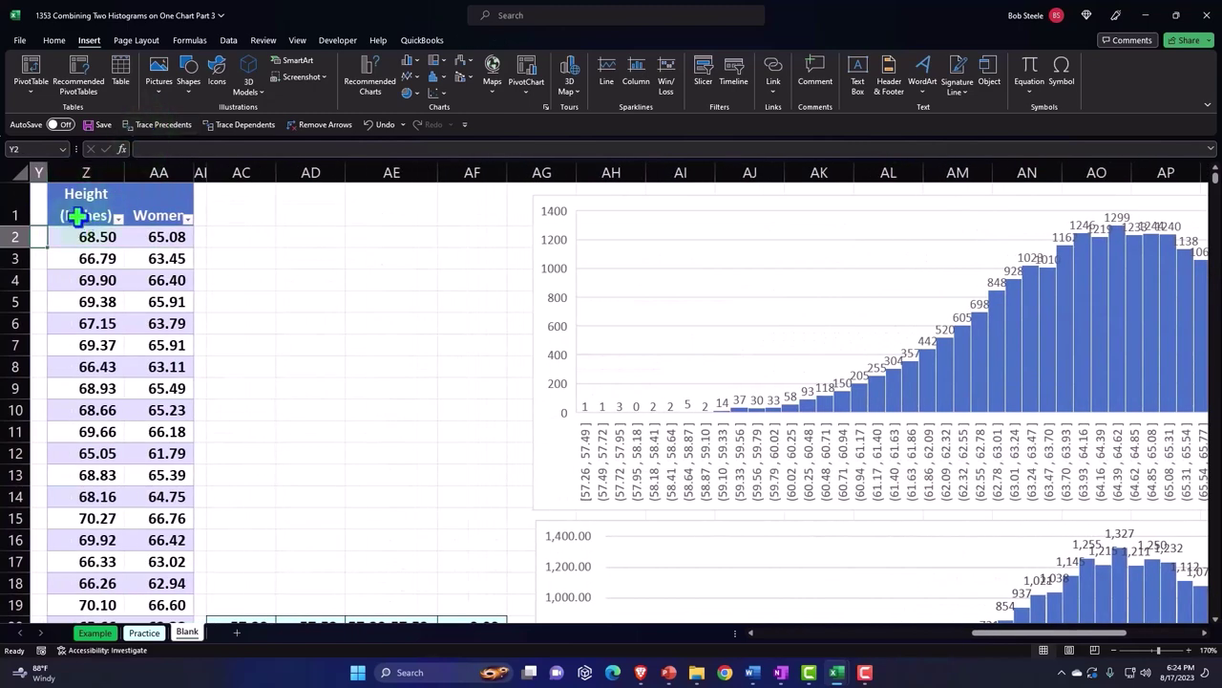
left_click_drag(96, 212, 134, 215)
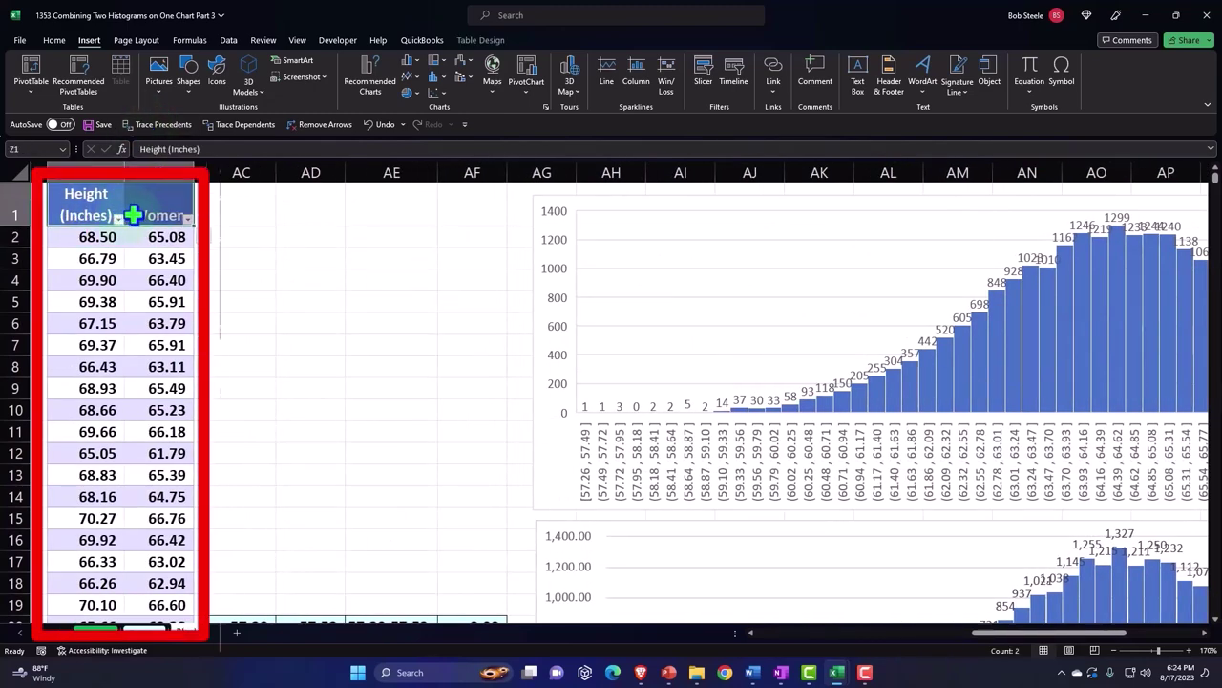
left_click(534, 247)
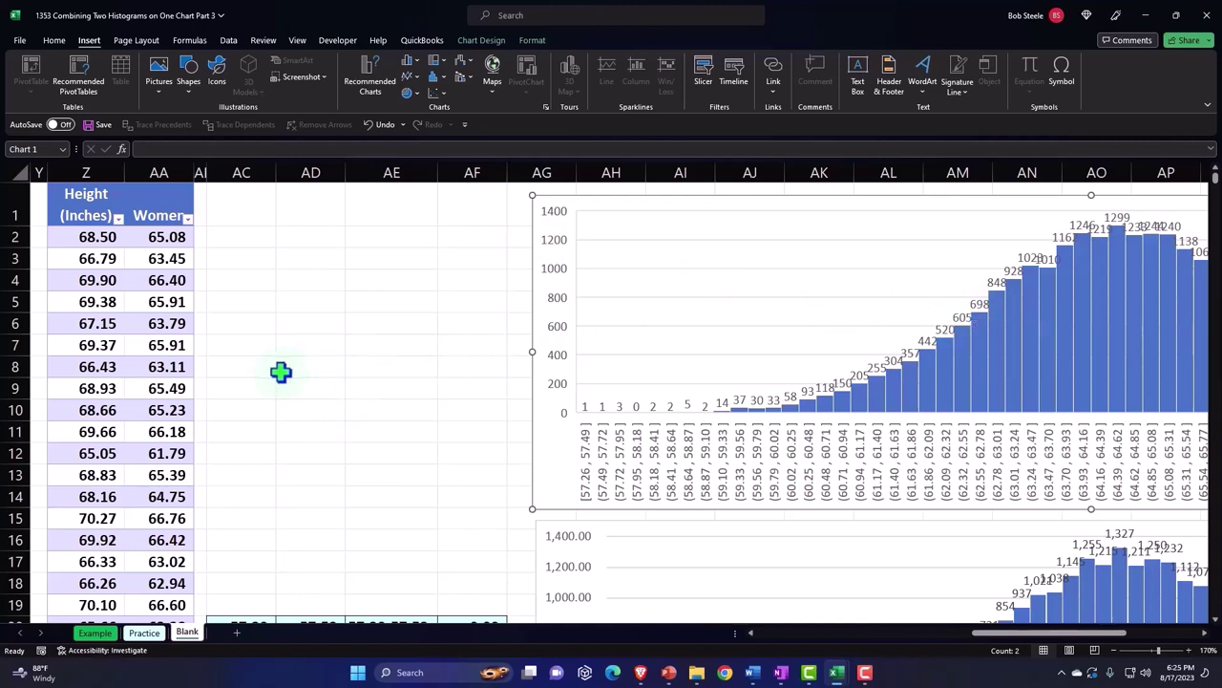
left_click(96, 180)
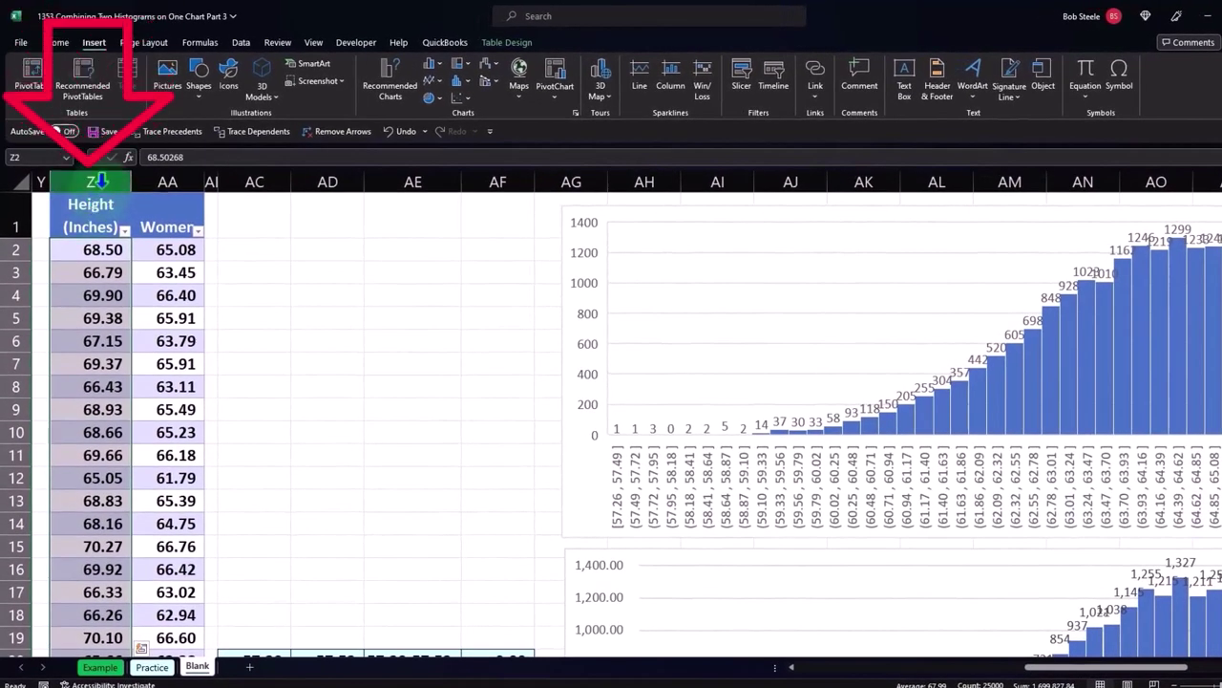
left_click(100, 184)
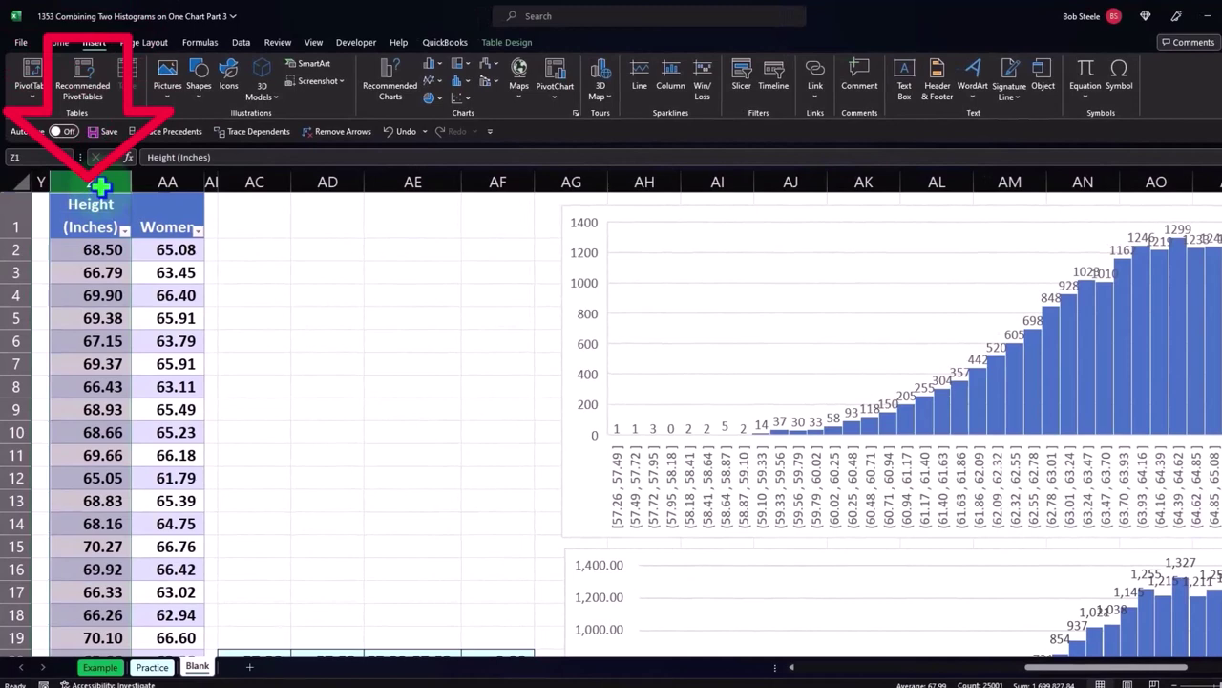
right_click(105, 221)
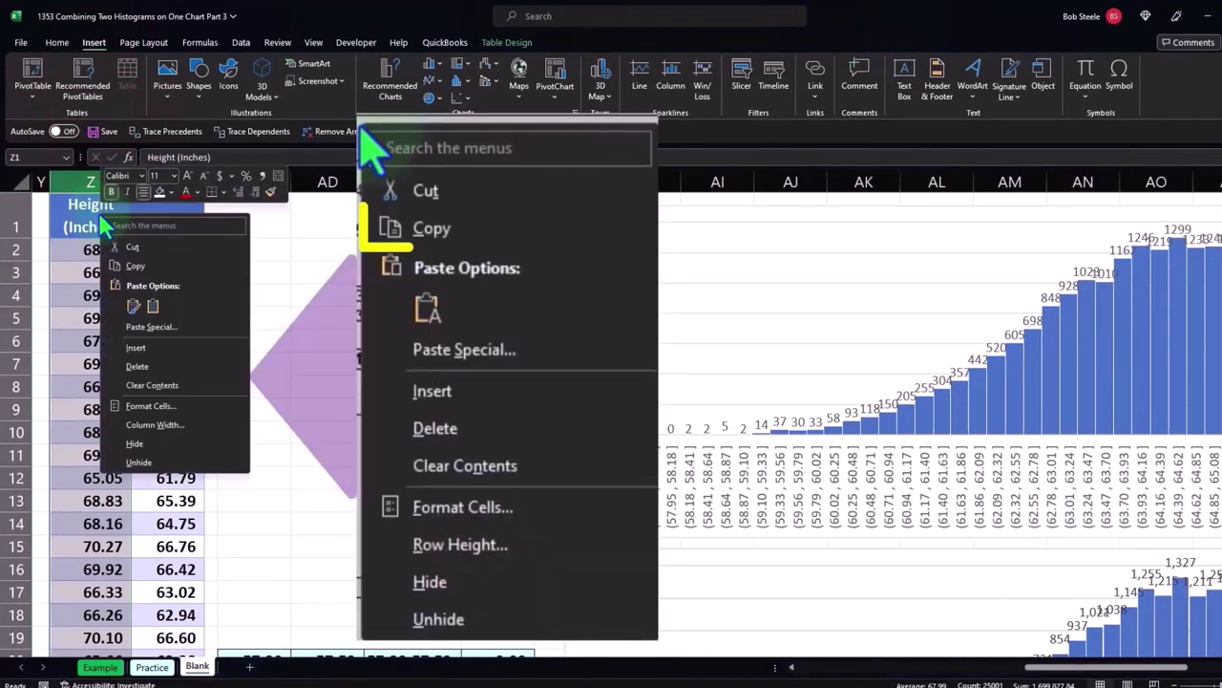
left_click(132, 265)
- Paste the Height (Inches) column into column AY starting at AY1
left_click(475, 275)
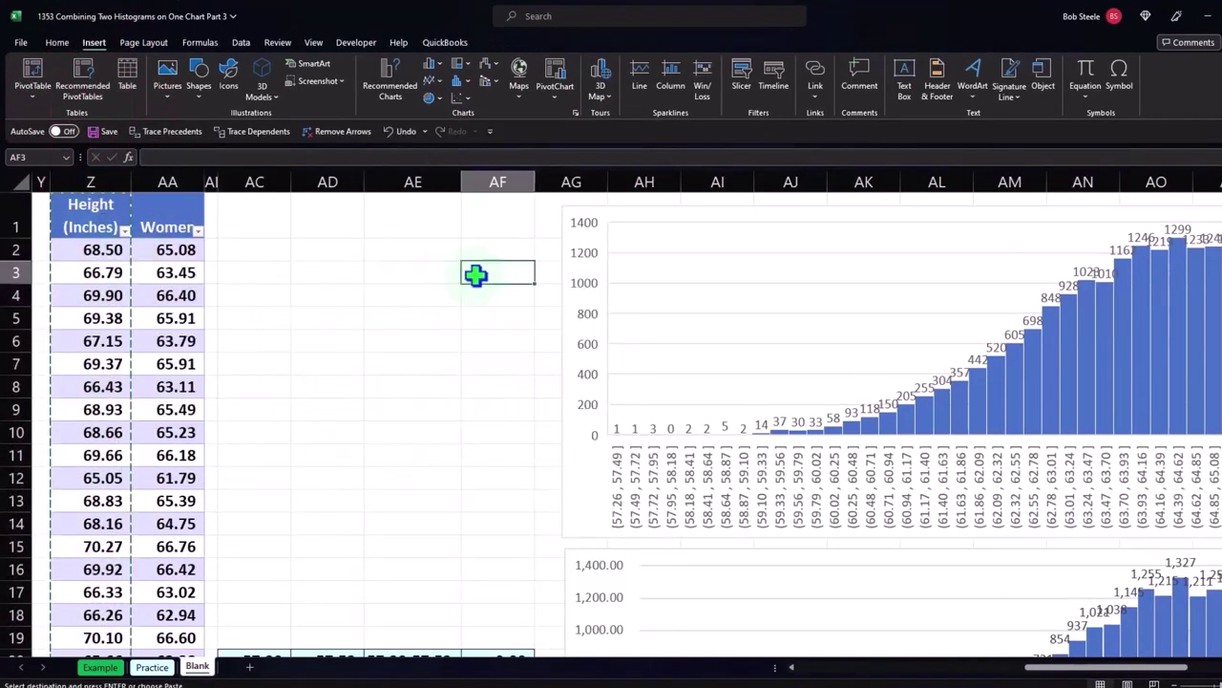
key("Right")
key("Right")
key("Right")
key("Right")
key("Right")
key("Right")
key("Right")
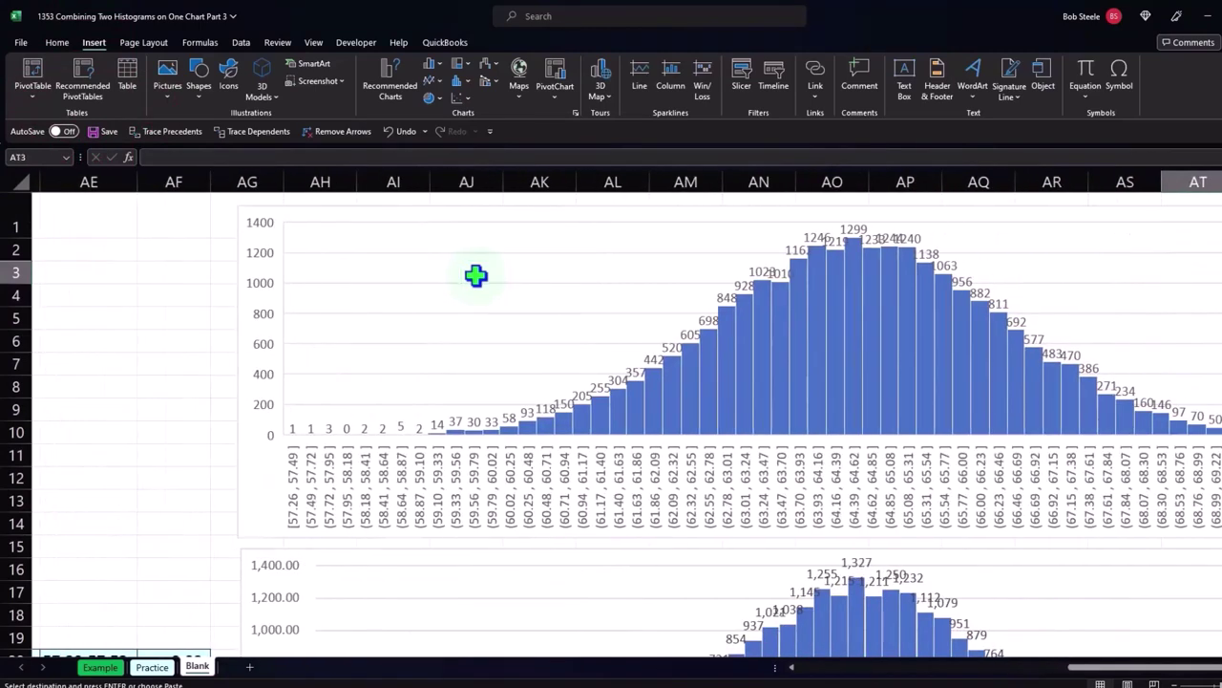
key("Right")
key("Right")
key("Right")
key("Right")
key("Right")
key("Right")
key("Right")
key("Right")
key("Right")
key("Right")
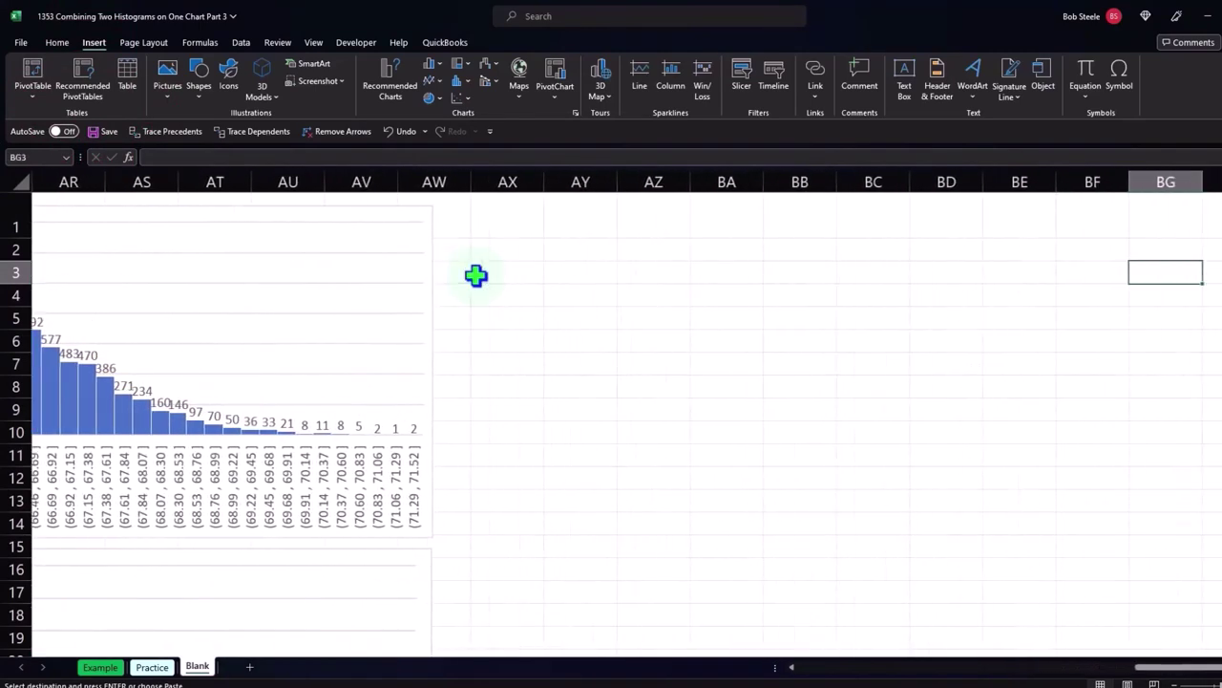
left_click(591, 212)
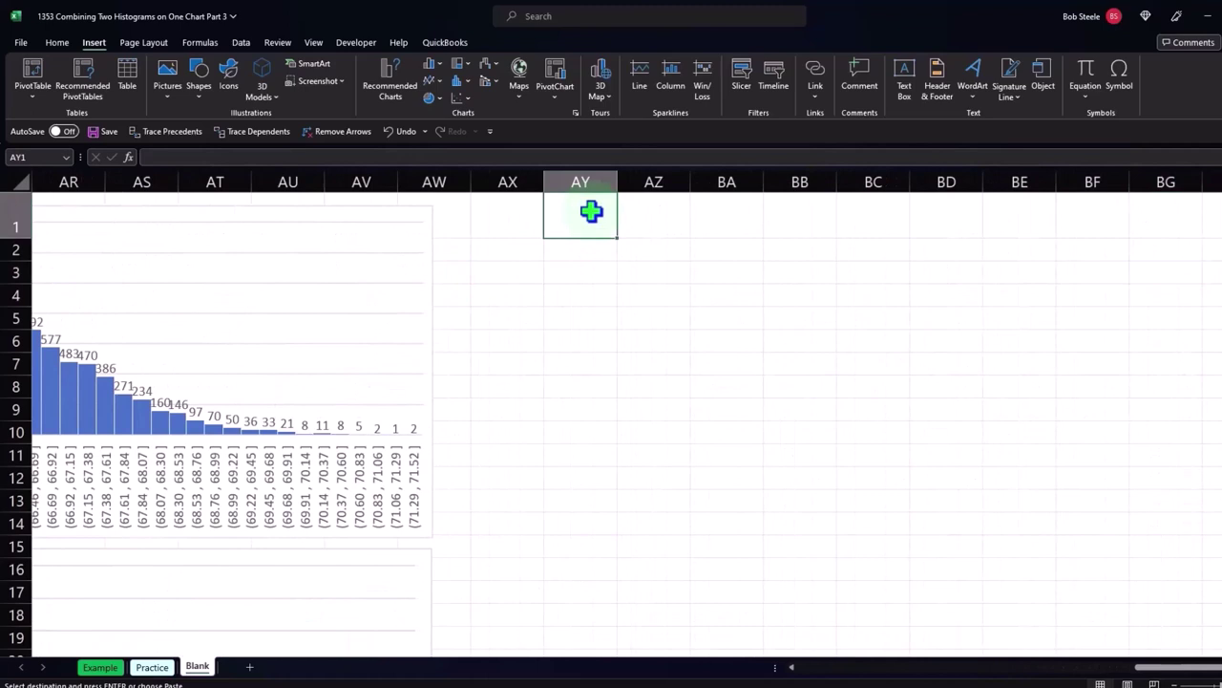
right_click(591, 212)
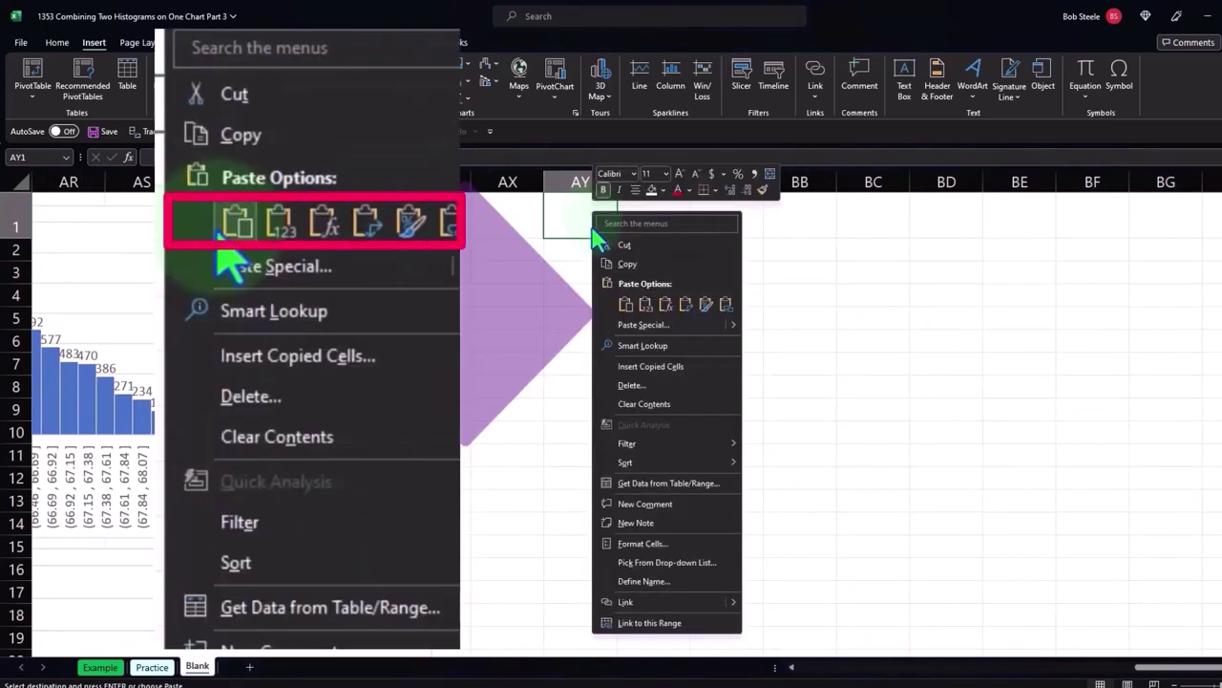
left_click(625, 303)
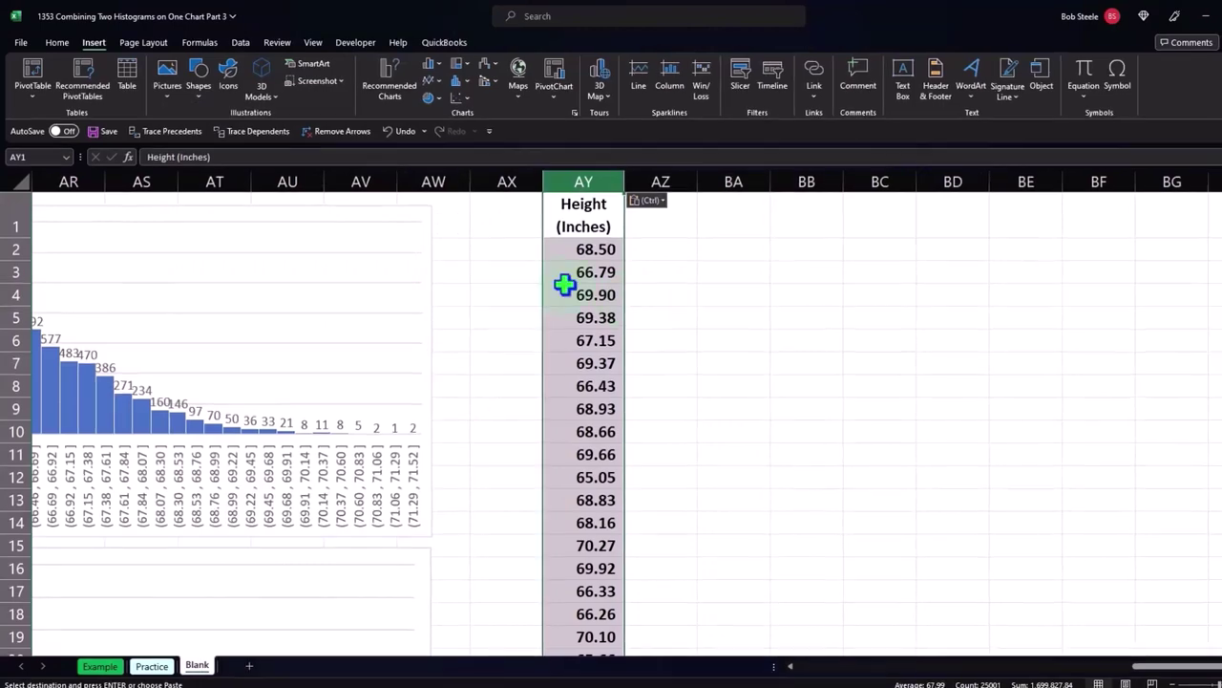
left_click(380, 126)
left_click(533, 198)
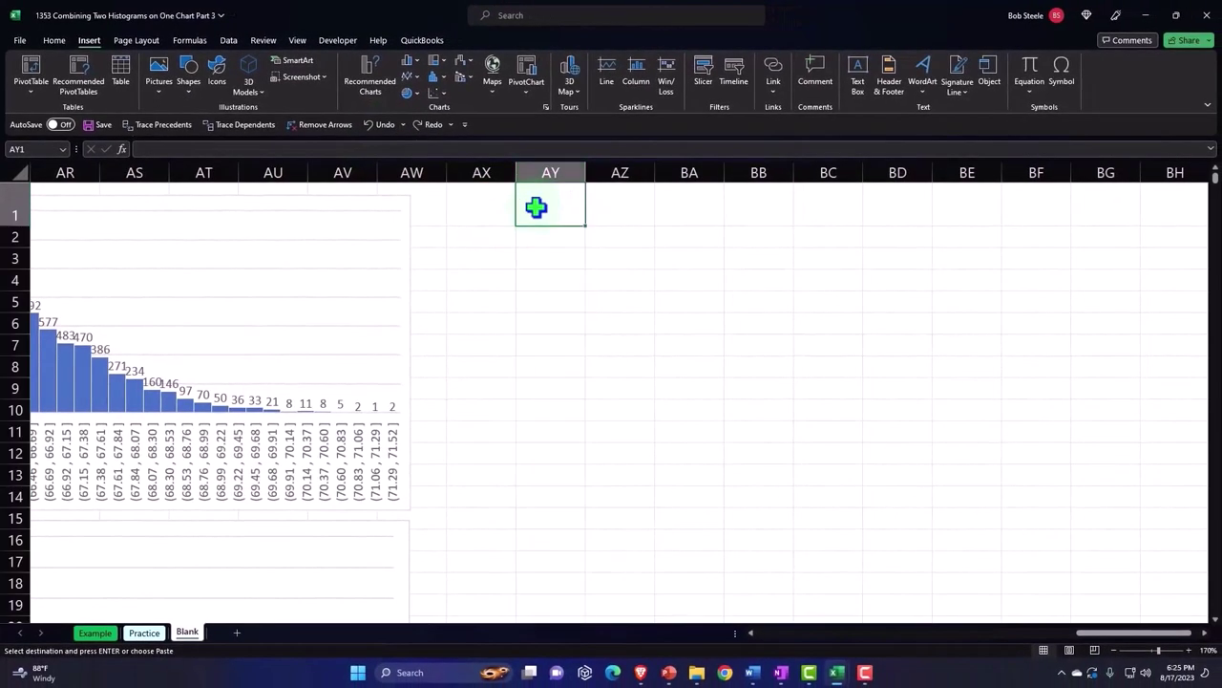
right_click(535, 204)
left_click(567, 296)
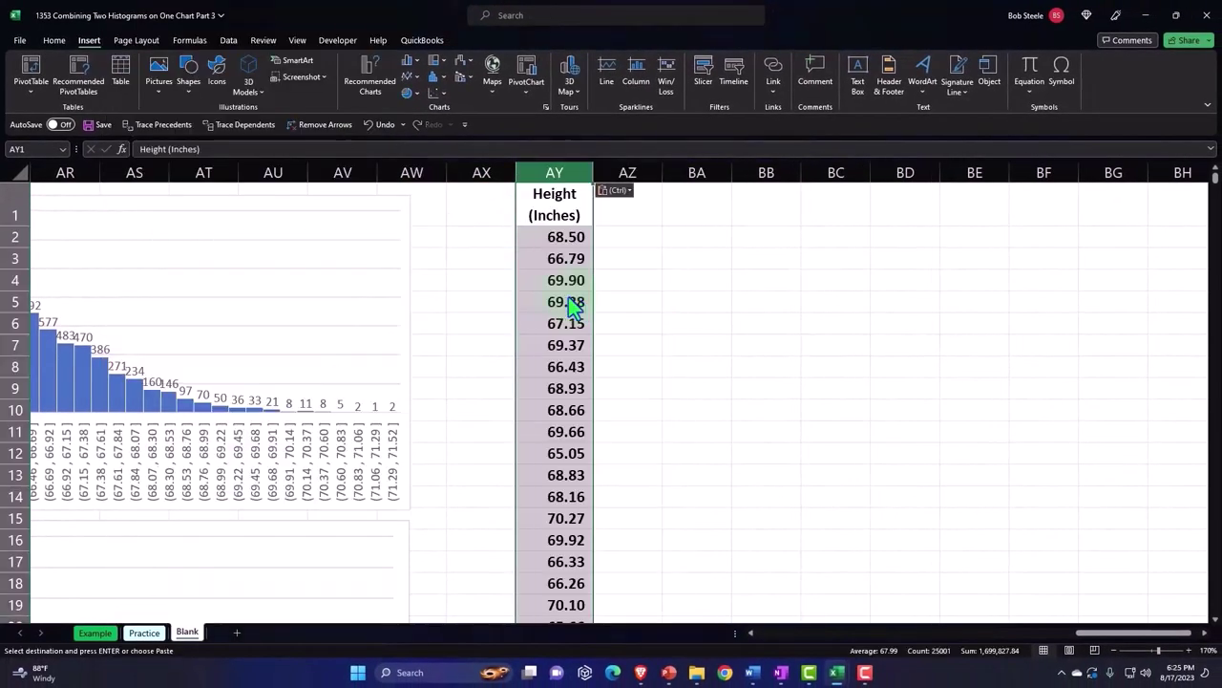
- Copy the Women heights column from the original table
left_click(568, 298)
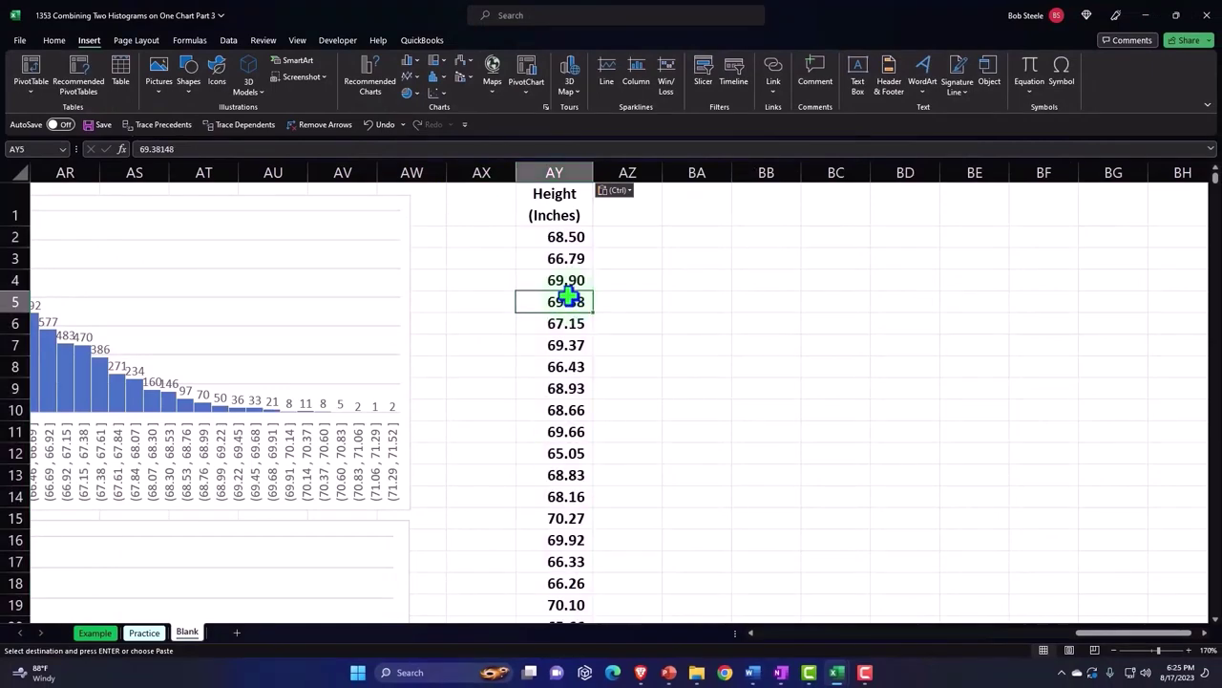
key("Left")
key("Left")
key("Left")
key("Left")
key("Left")
key("Left")
key("Left")
key("Left")
key("Left")
key("Left")
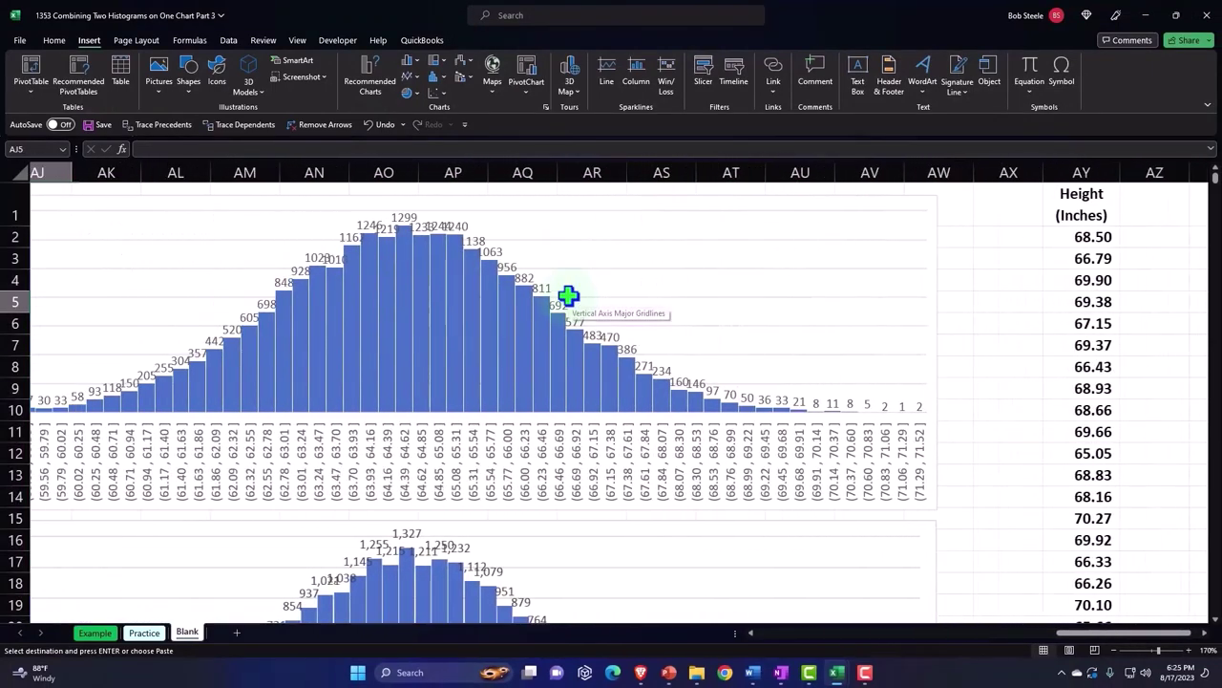
key("Left")
key("Left")
key("Left")
key("Left")
key("Left")
key("Left")
key("Left")
key("Left")
key("Left")
key("Left")
key("Left")
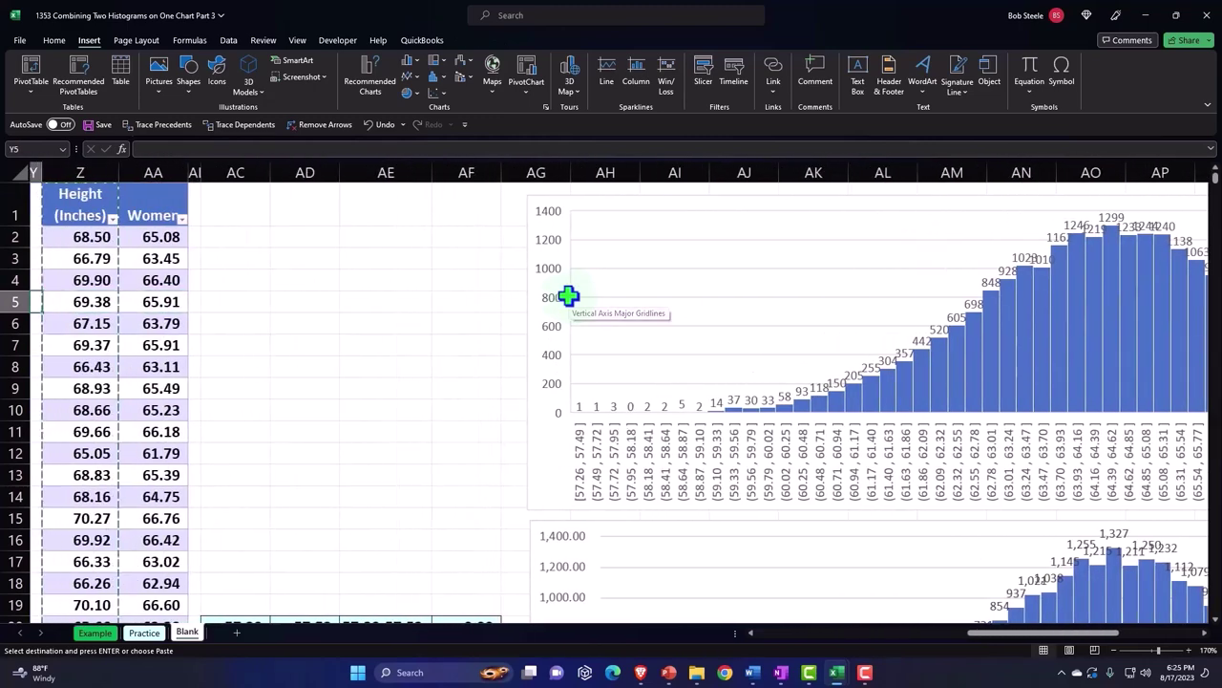
key("Left")
key("Left")
key("Left")
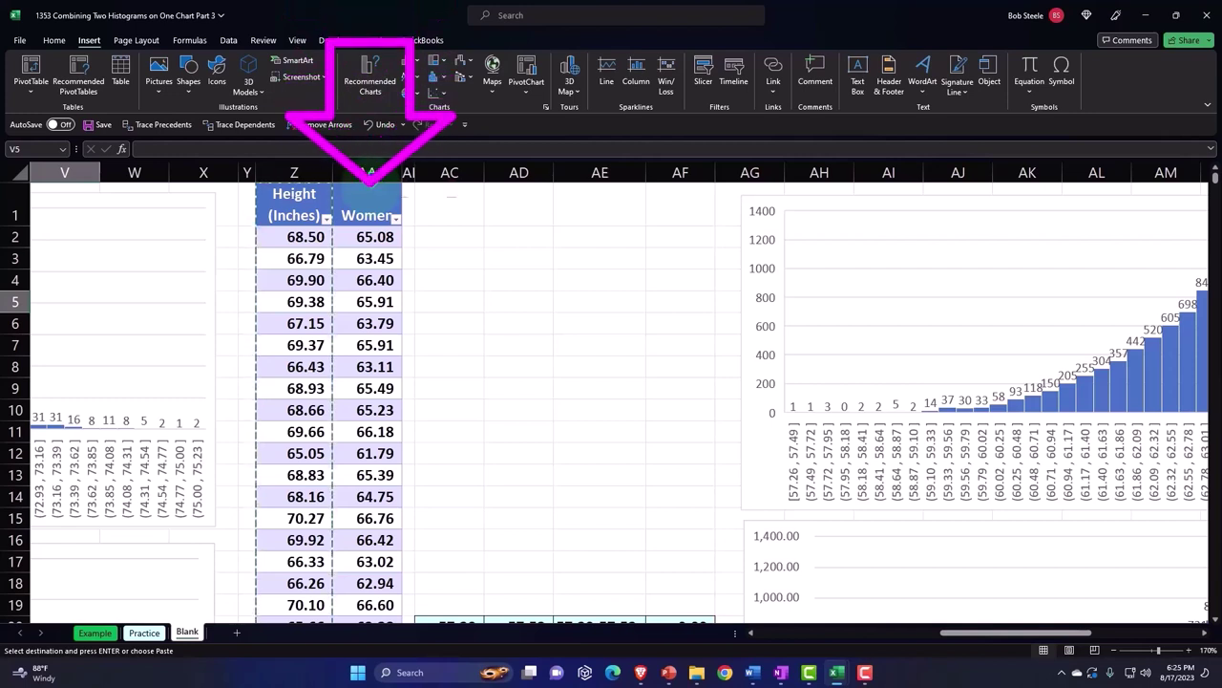
left_click(368, 173)
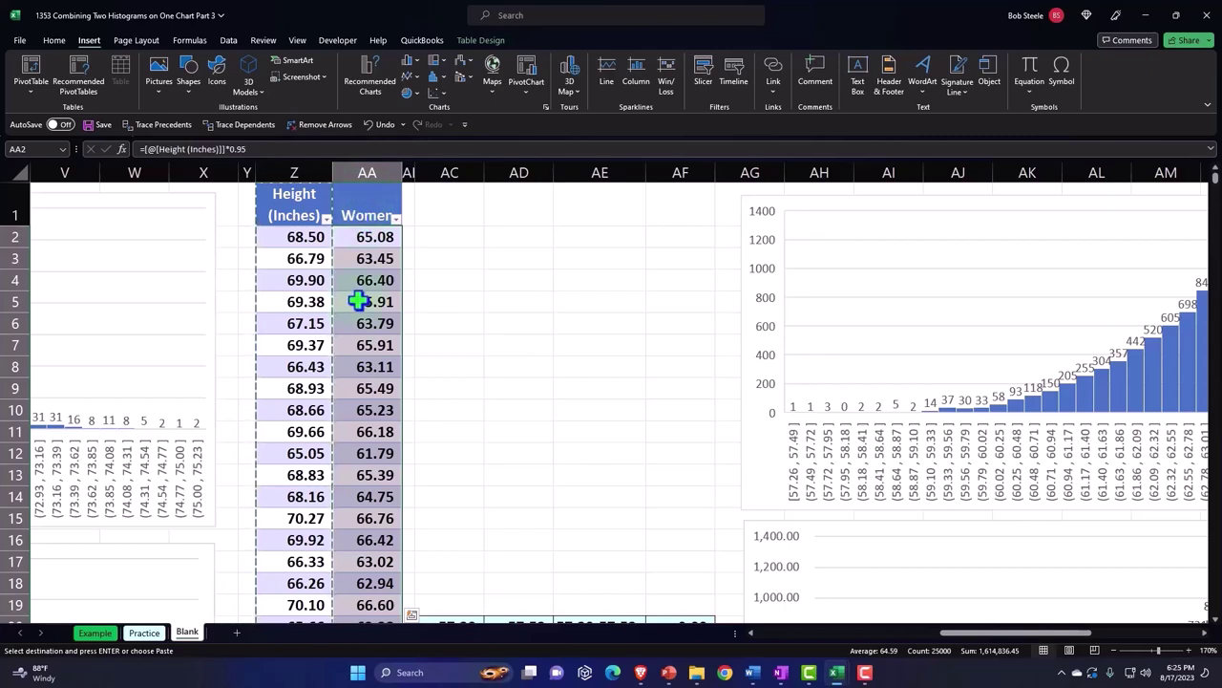
left_click(560, 369)
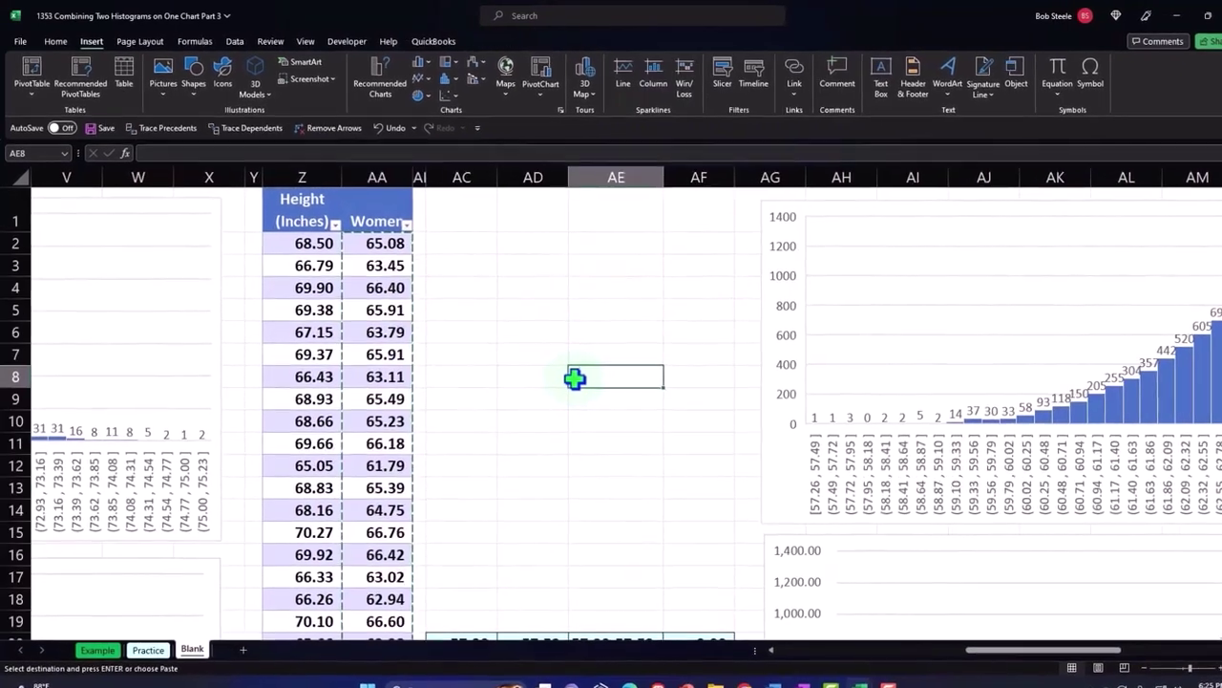
- Select AY25002, the first empty cell below the men's heights in column AY
key("Right")
key("Right")
key("Right")
key("Right")
key("Right")
key("Right")
key("Right")
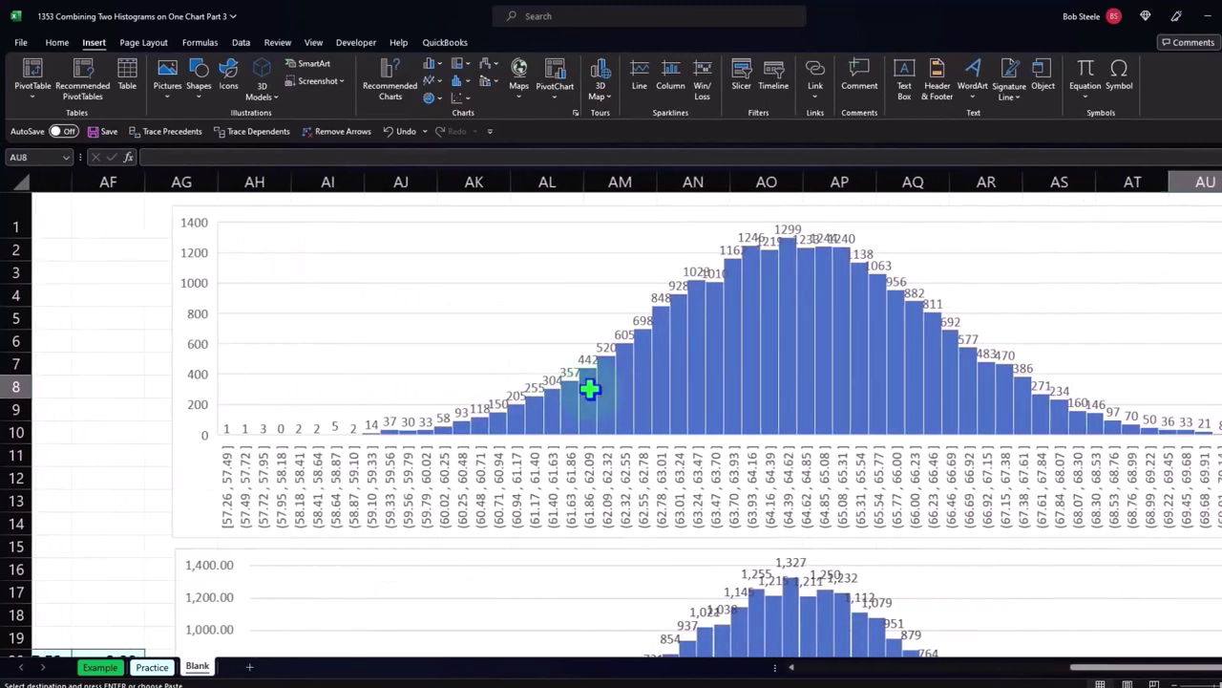
key("Right")
key("Right")
key("Right")
key("Right")
key("Right")
key("Right")
key("Left")
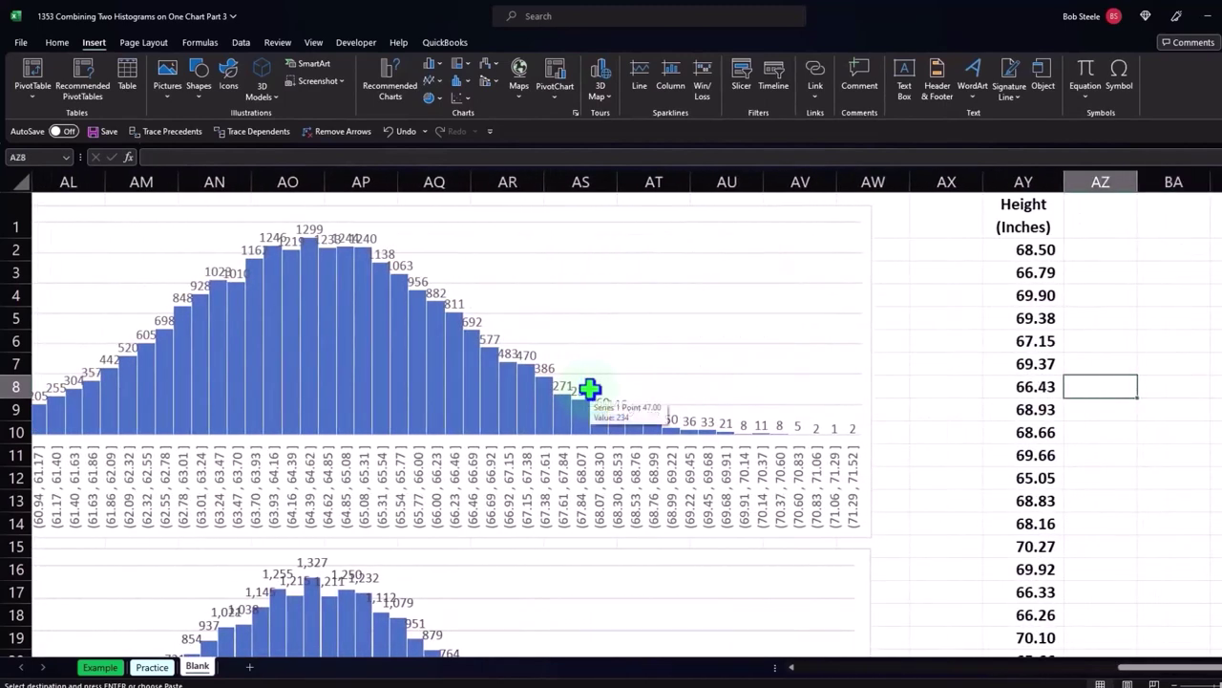
key("Left")
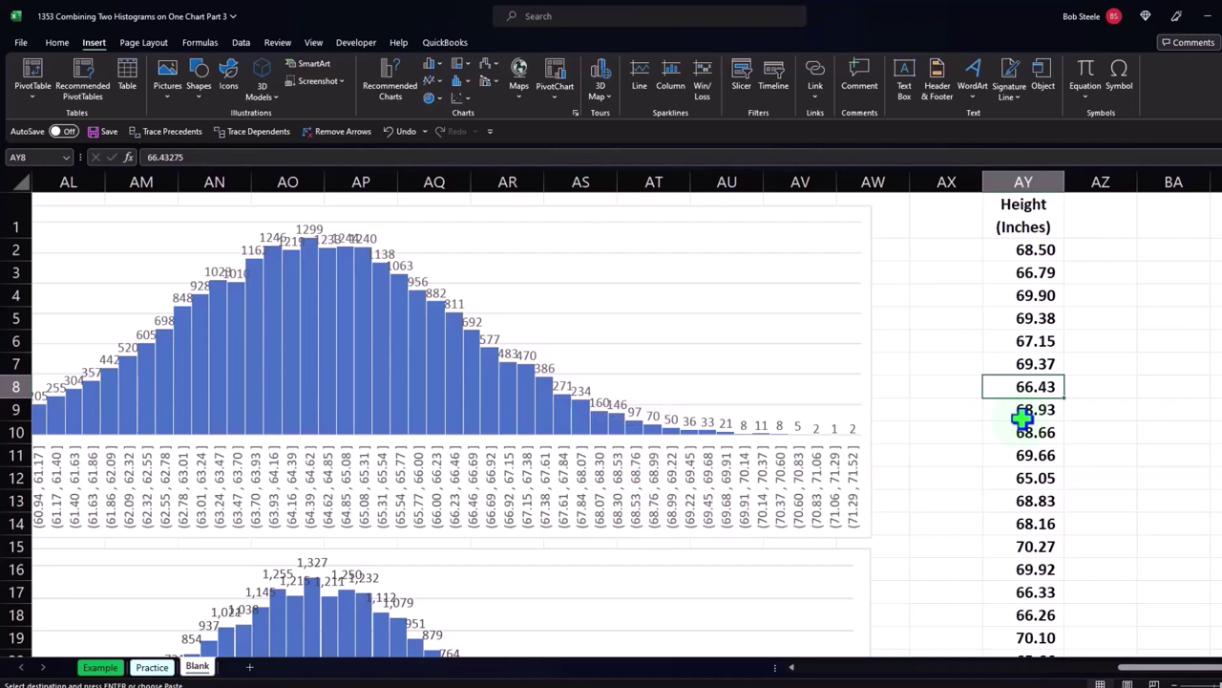
key("ctrl+shift+Down")
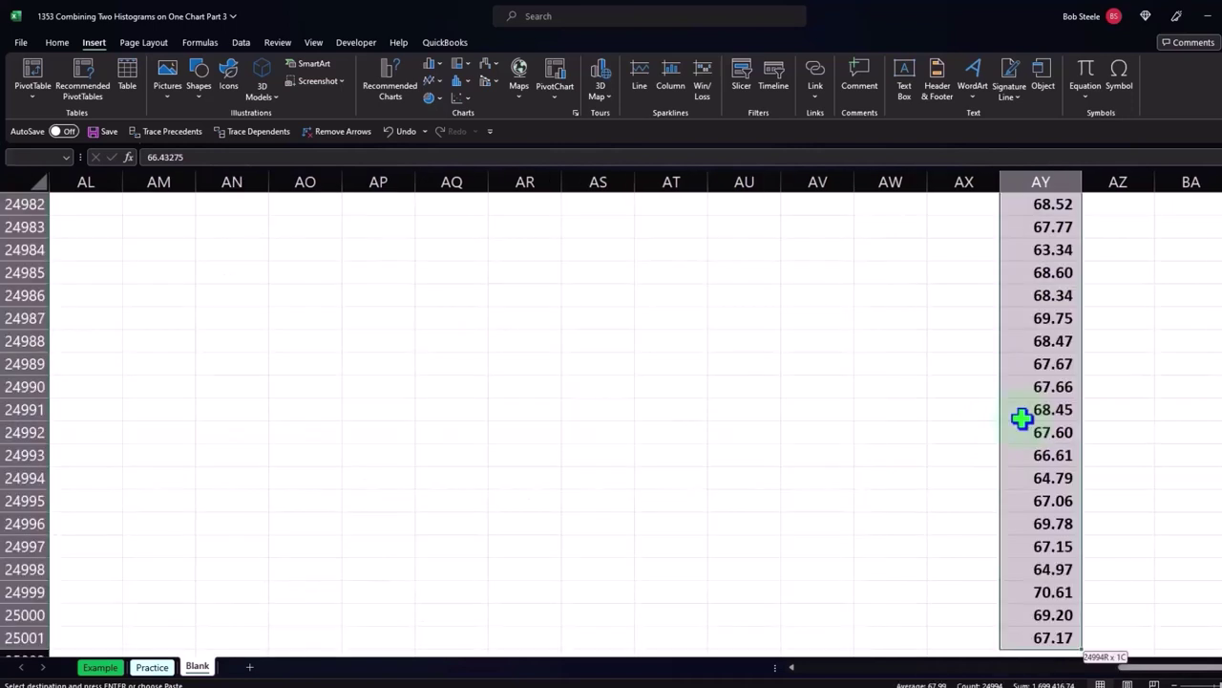
scroll(1021, 417, "down", 1)
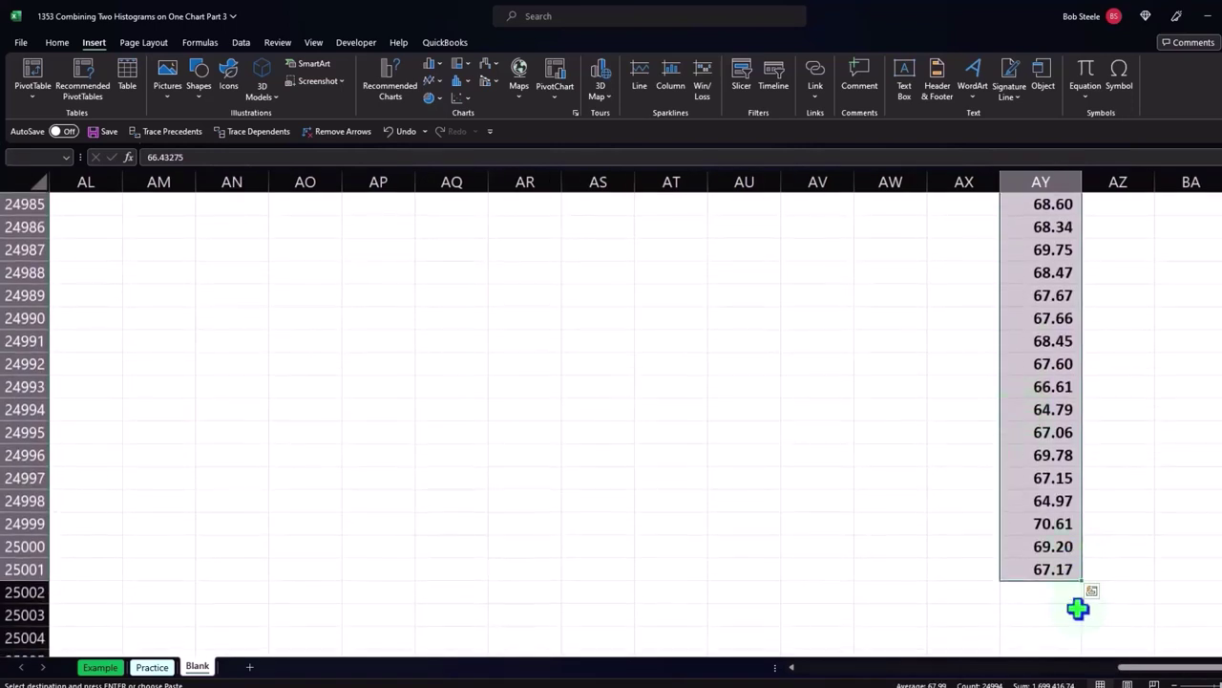
left_click(1054, 591)
scroll(1061, 530, "down", 2)
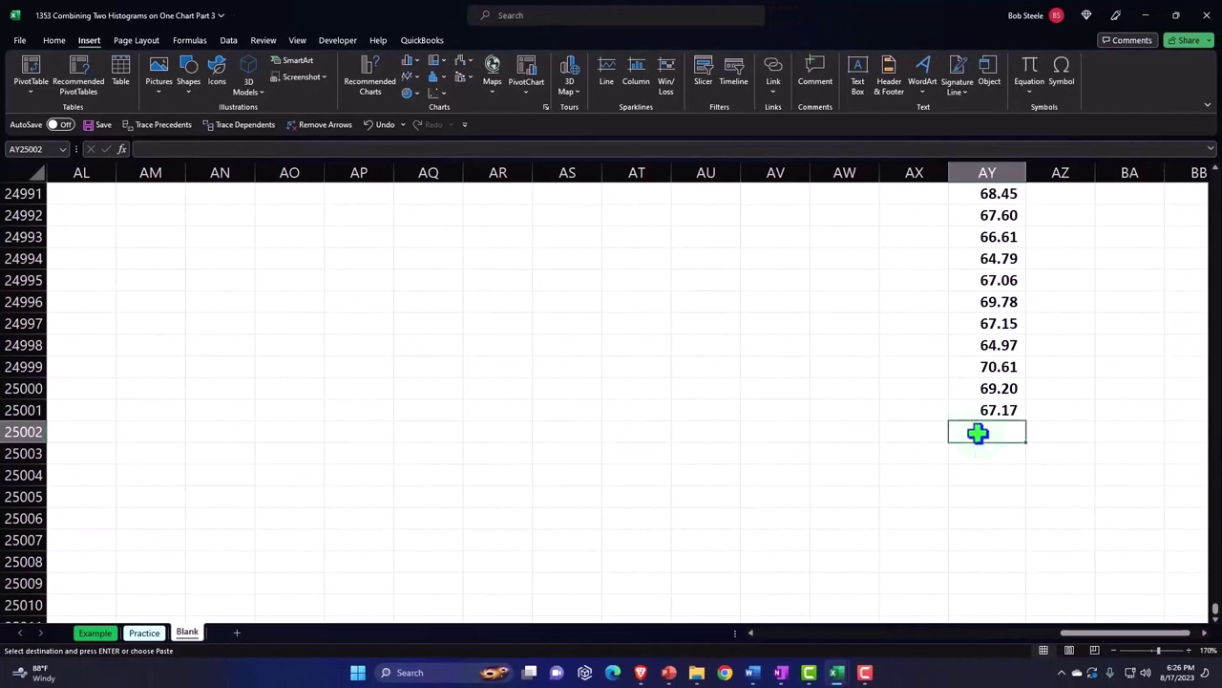
- Paste the women's heights at AY25002, then return to the top of column AY
right_click(977, 433)
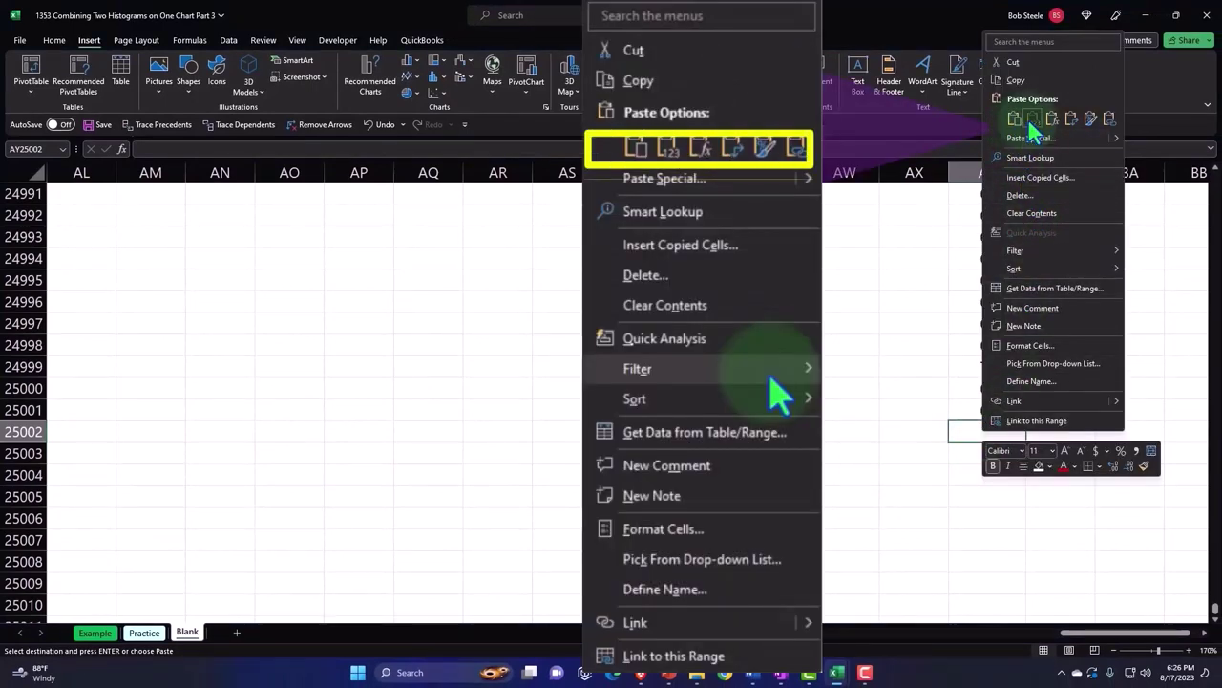
left_click(1032, 118)
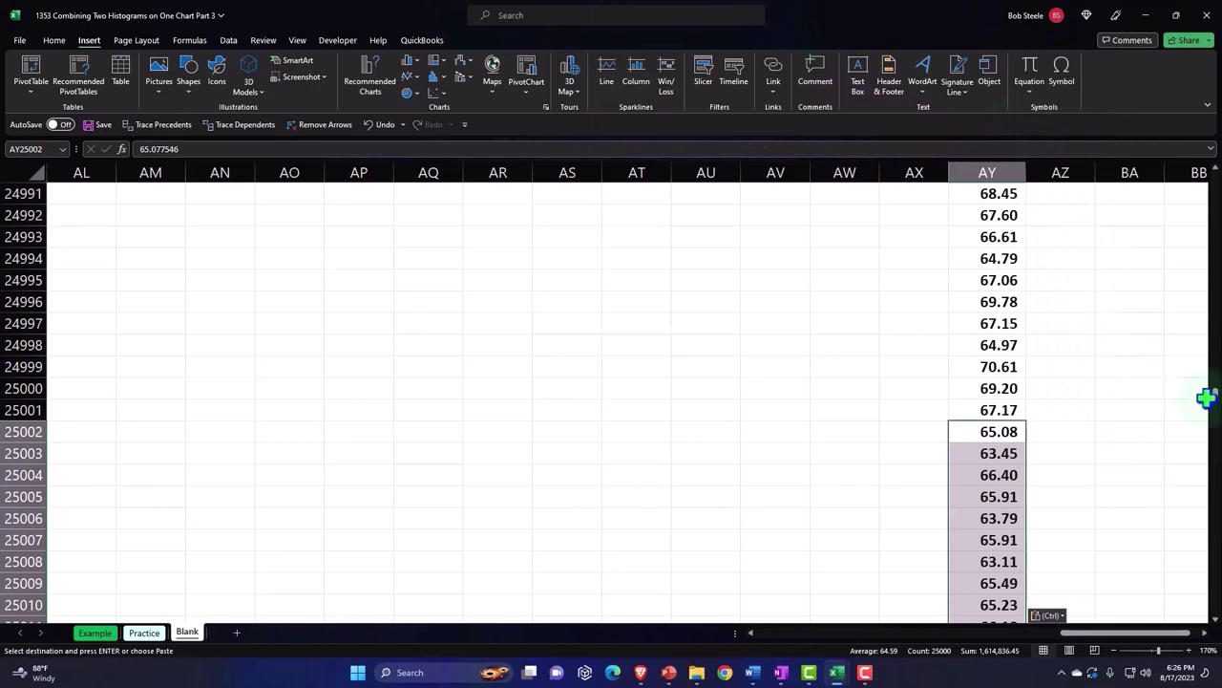
left_click_drag(1215, 394, 1214, 608)
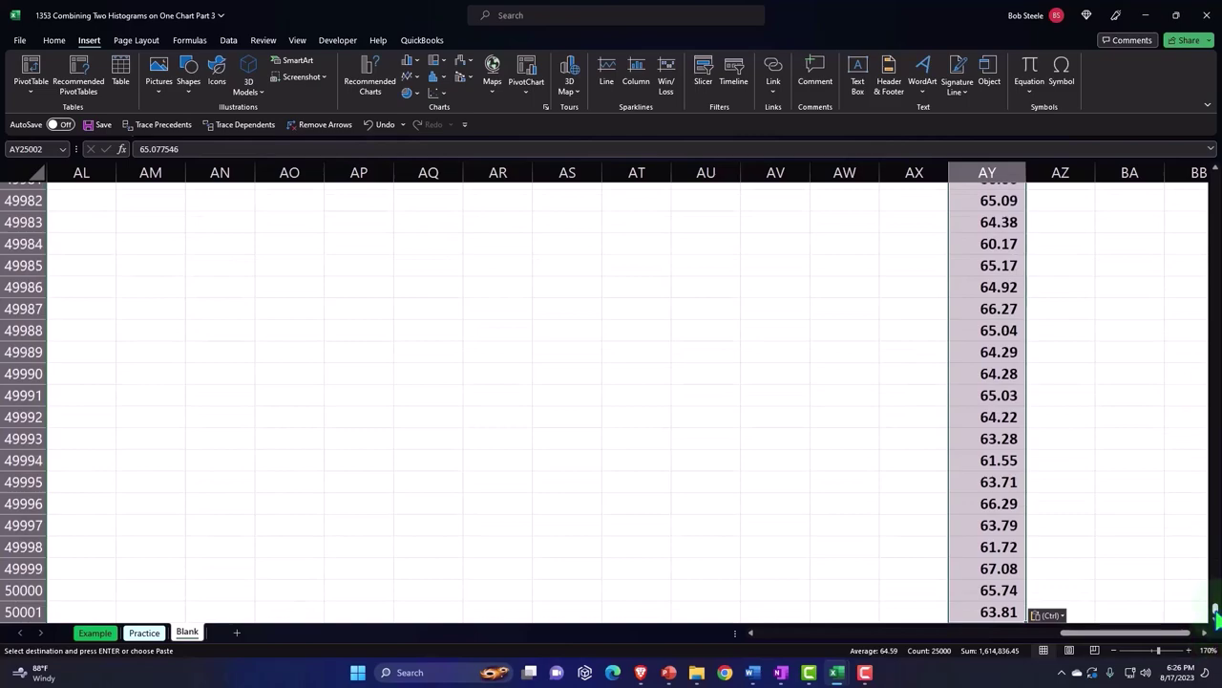
left_click_drag(1215, 611, 1201, 160)
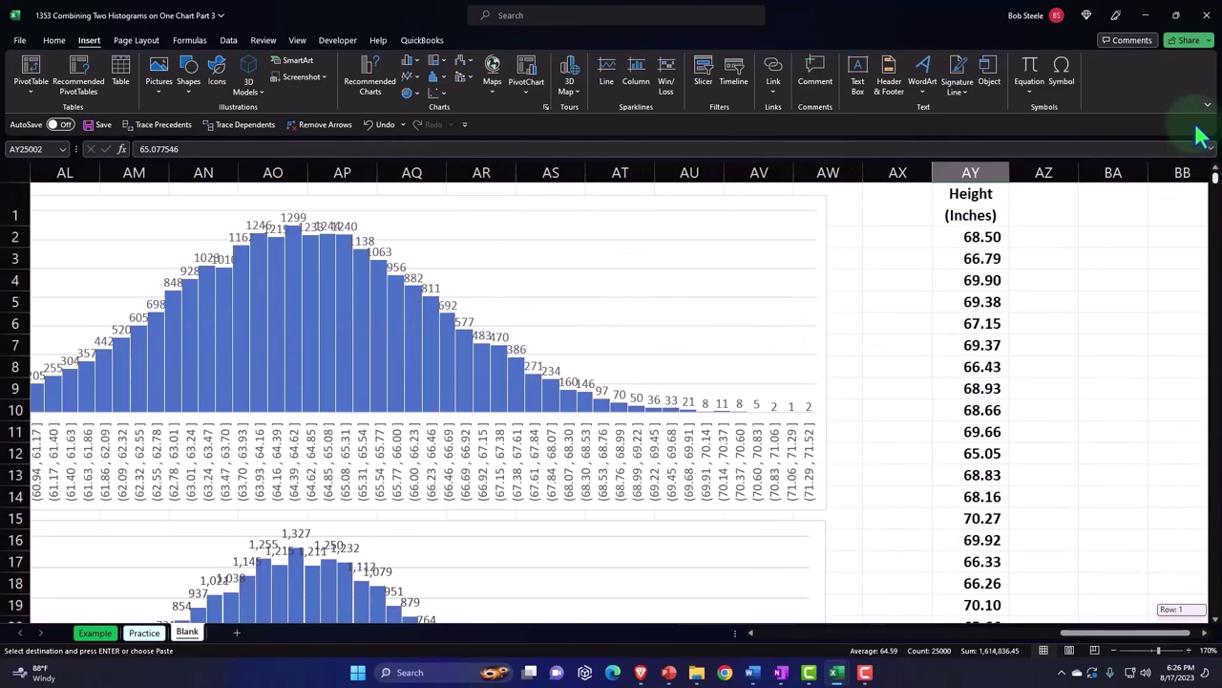
left_click(1088, 267)
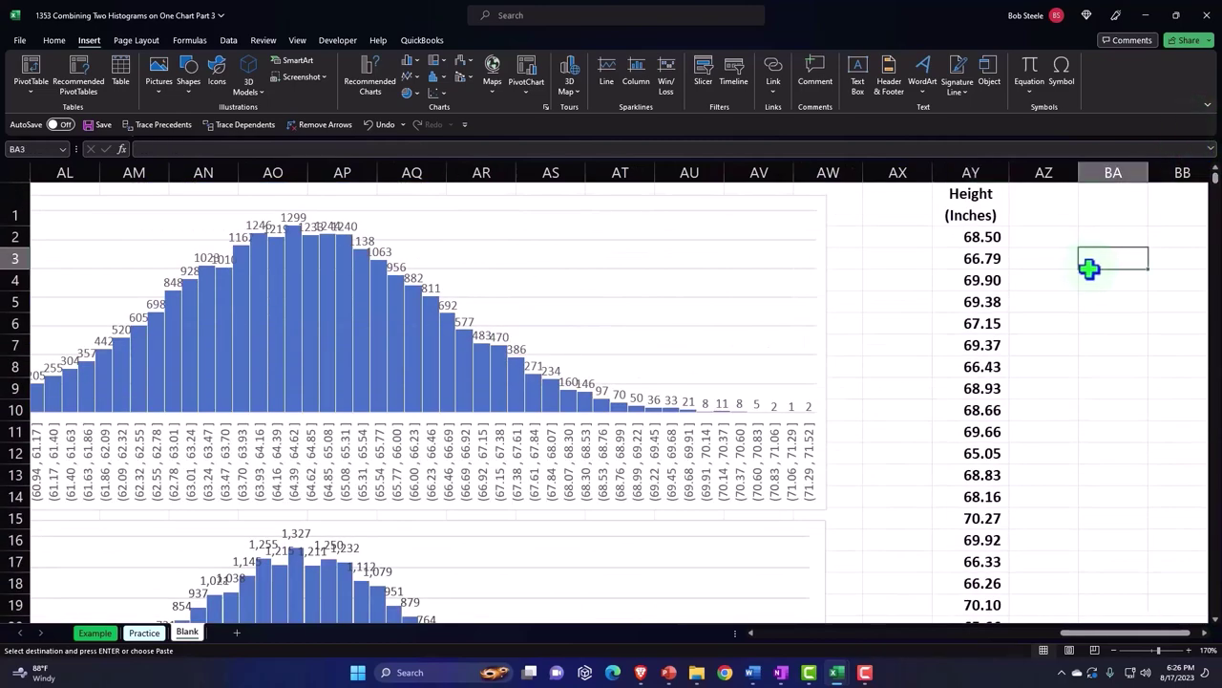
left_click(983, 267)
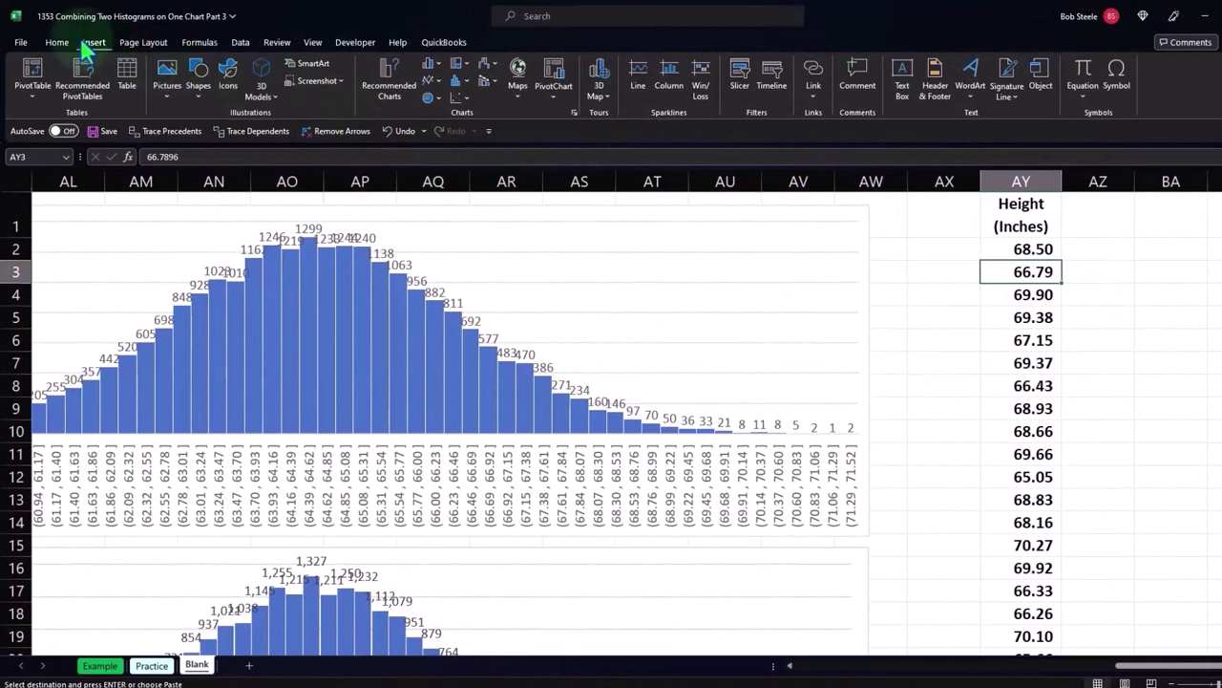
- Convert the combined height column into a table and narrow column AY so its header wraps
left_click(131, 75)
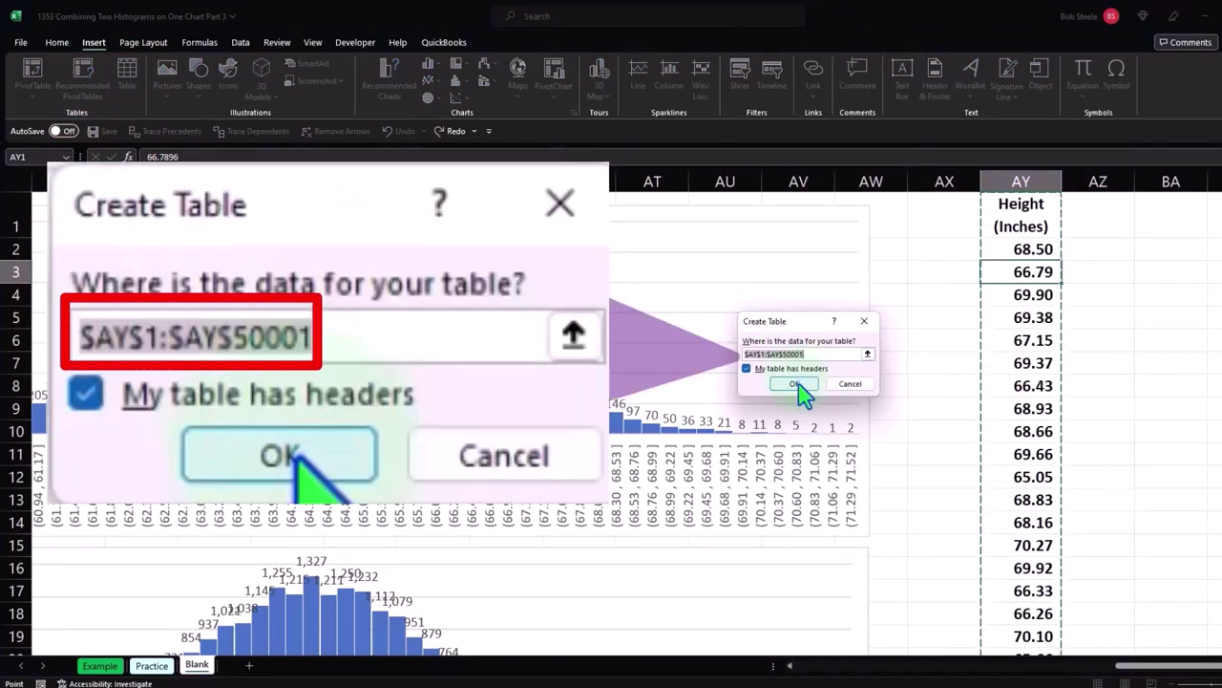
left_click(797, 385)
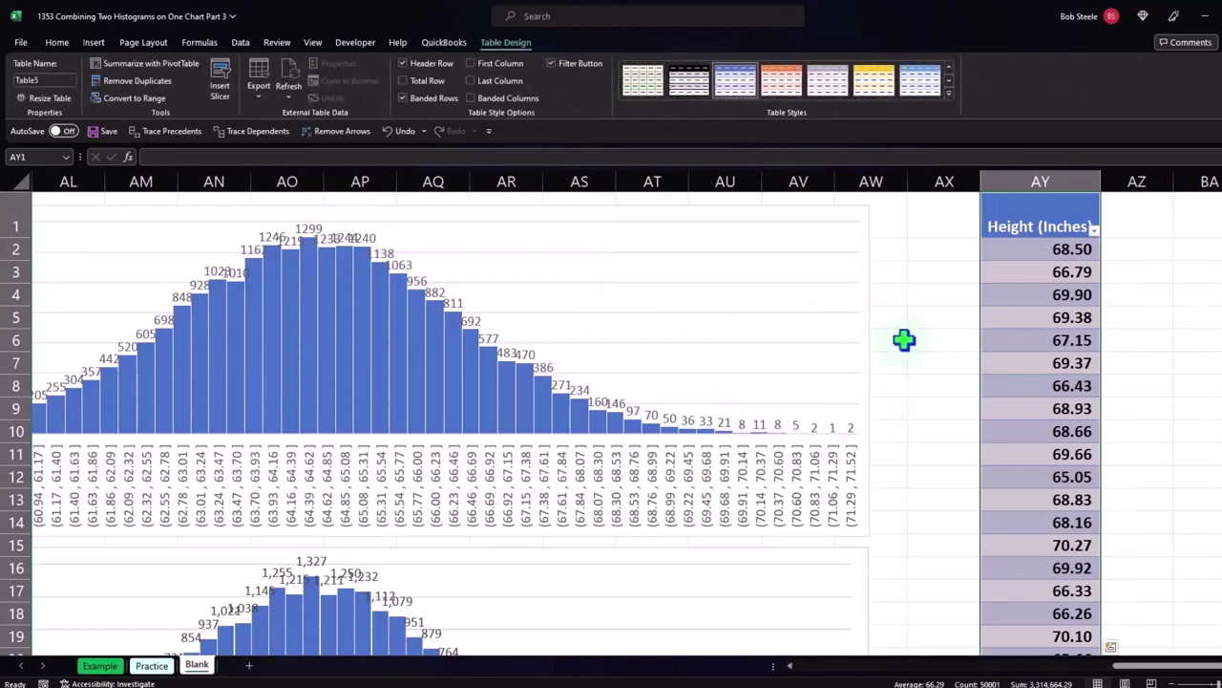
left_click(1017, 292)
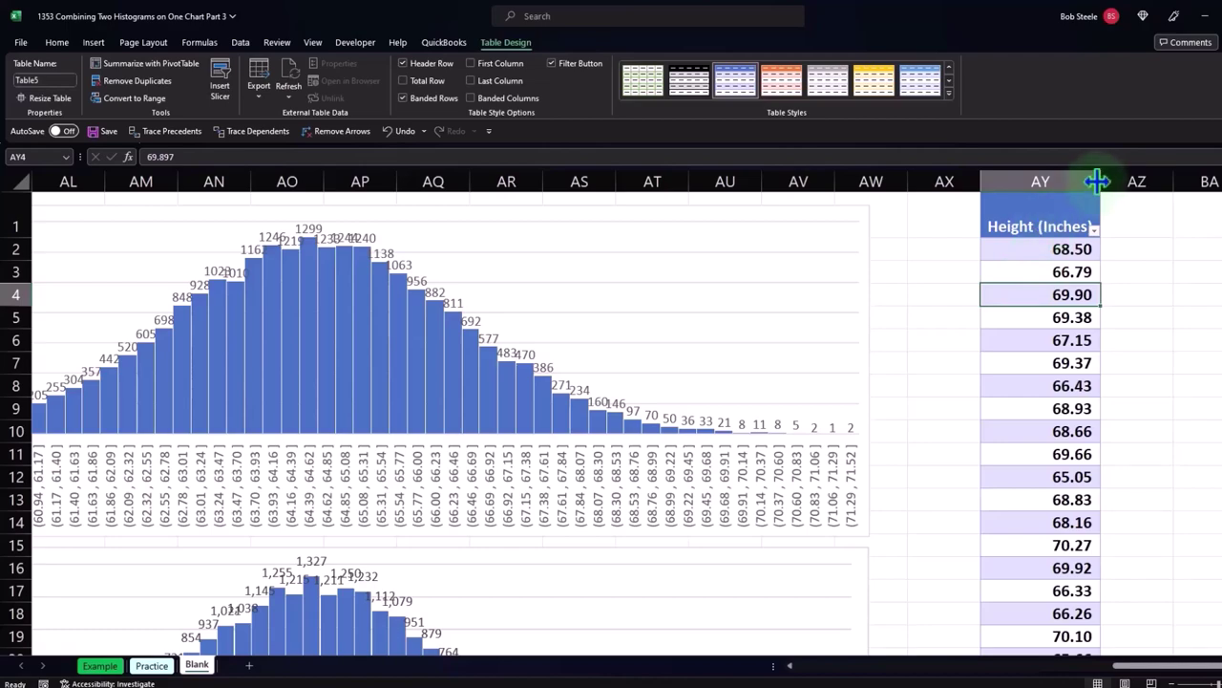
left_click_drag(1098, 180, 1061, 181)
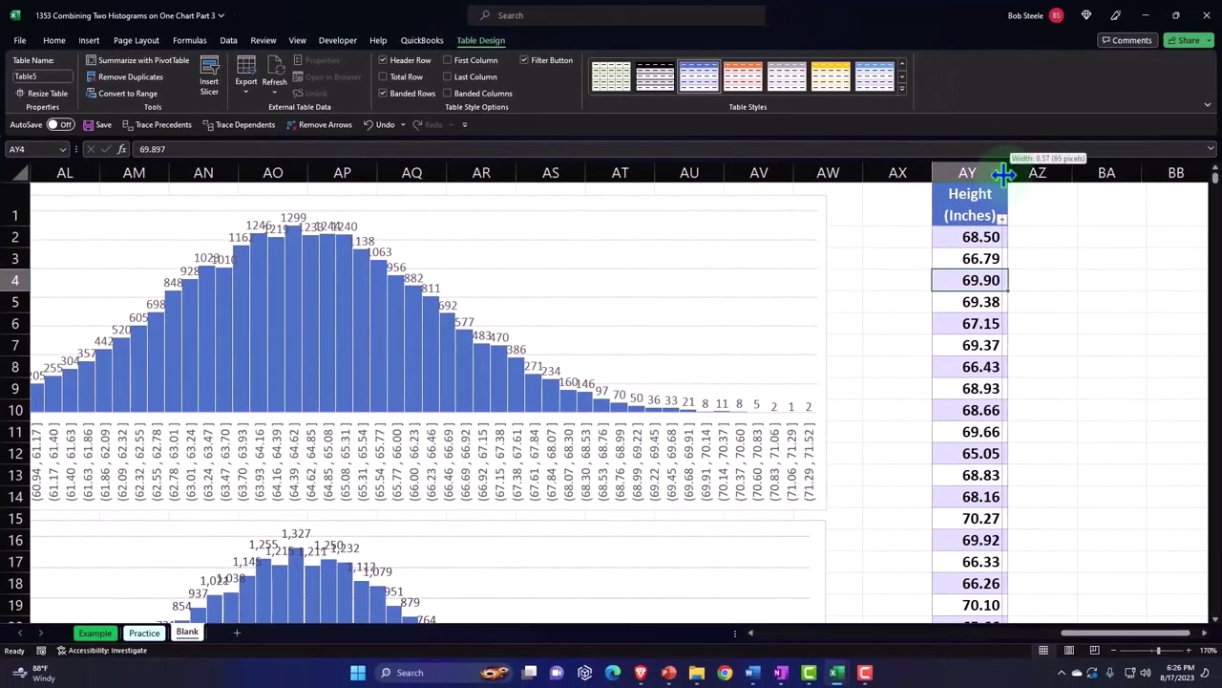
left_click_drag(1009, 181, 1002, 180)
- Select all the table's height values and bring up the chart insertion options
left_click(981, 255)
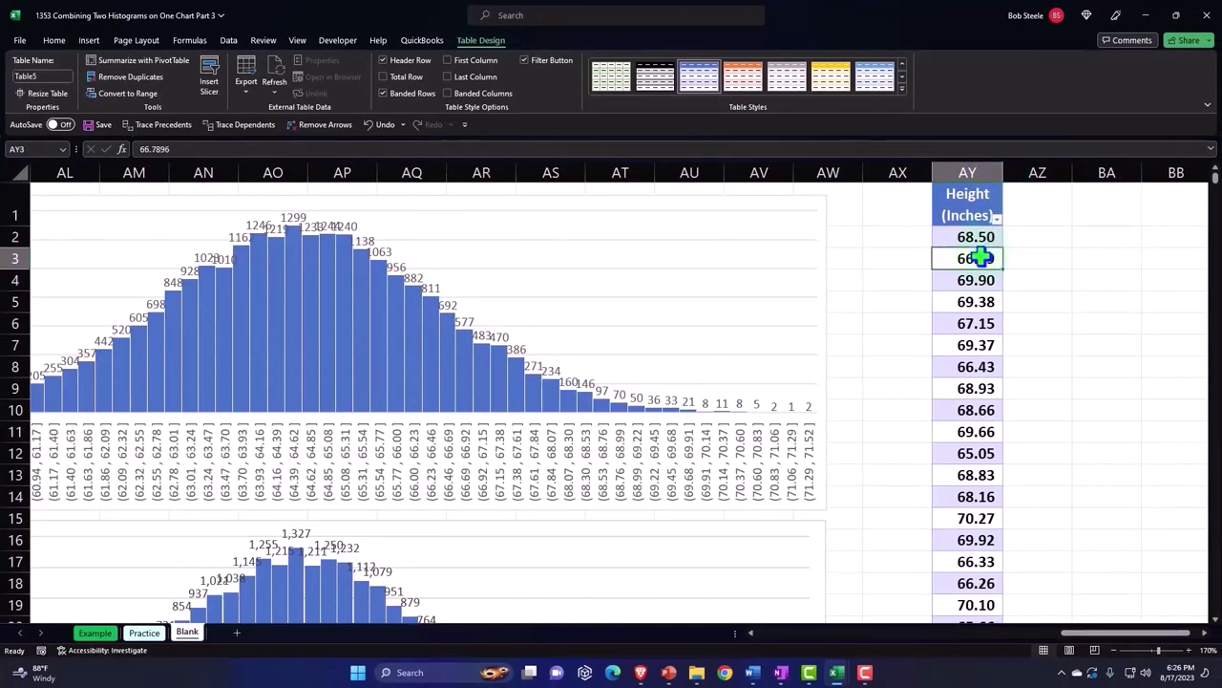
key("Right")
key("Right")
key("Right")
key("Right")
key("Right")
key("Right")
key("Right")
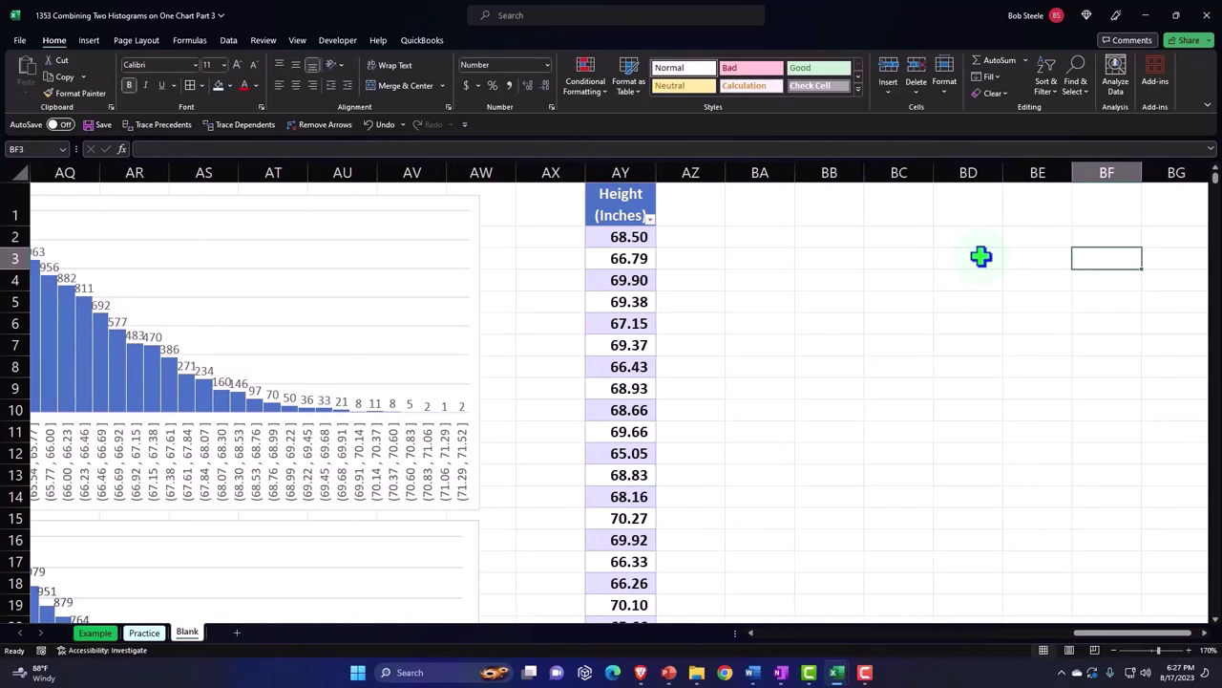
left_click(620, 178)
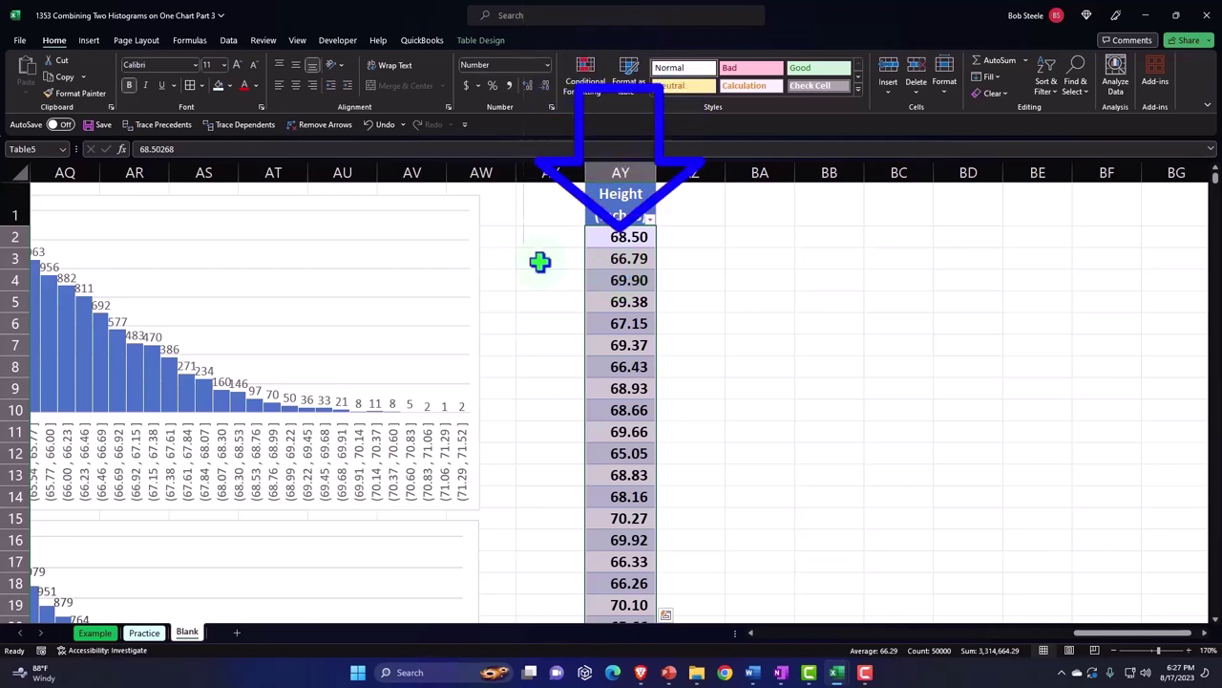
left_click(88, 40)
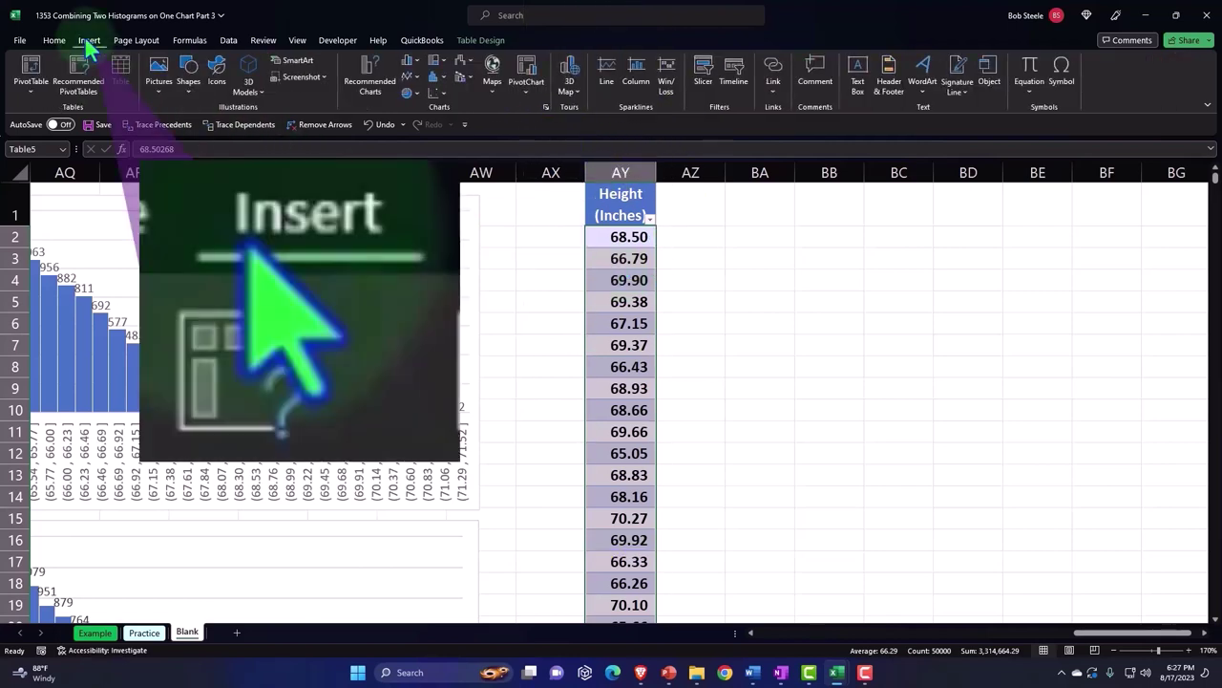
- Insert a Histogram statistical chart of the combined height data
left_click(439, 76)
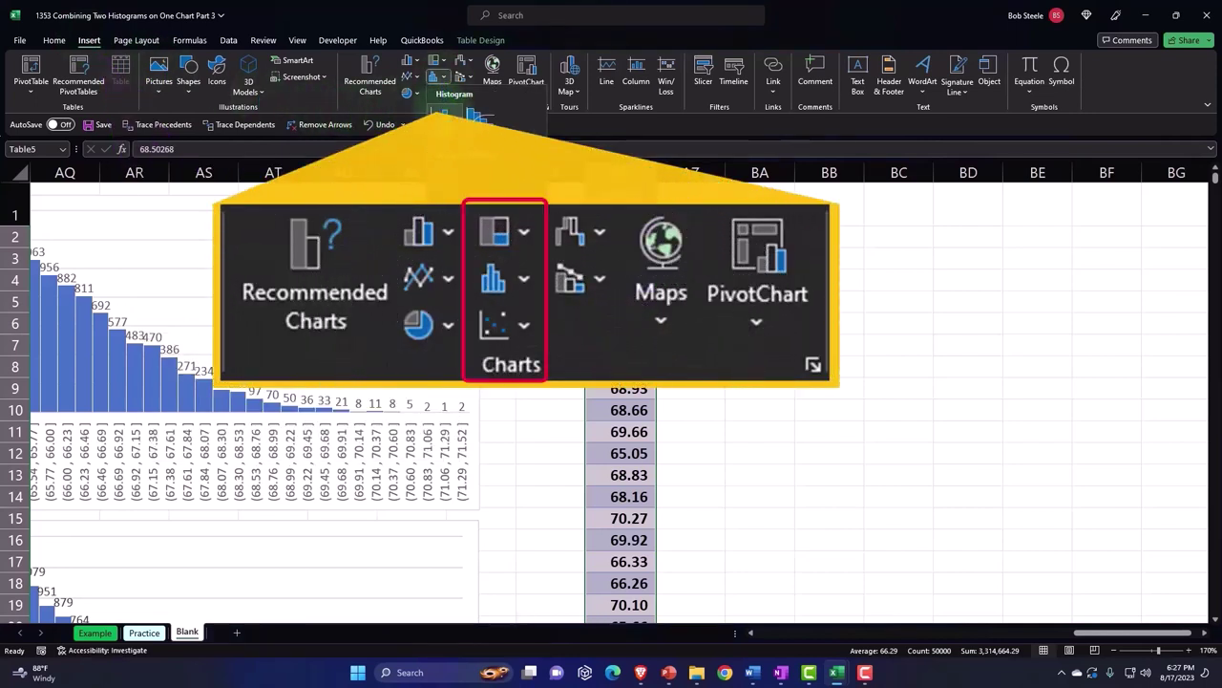
left_click(444, 122)
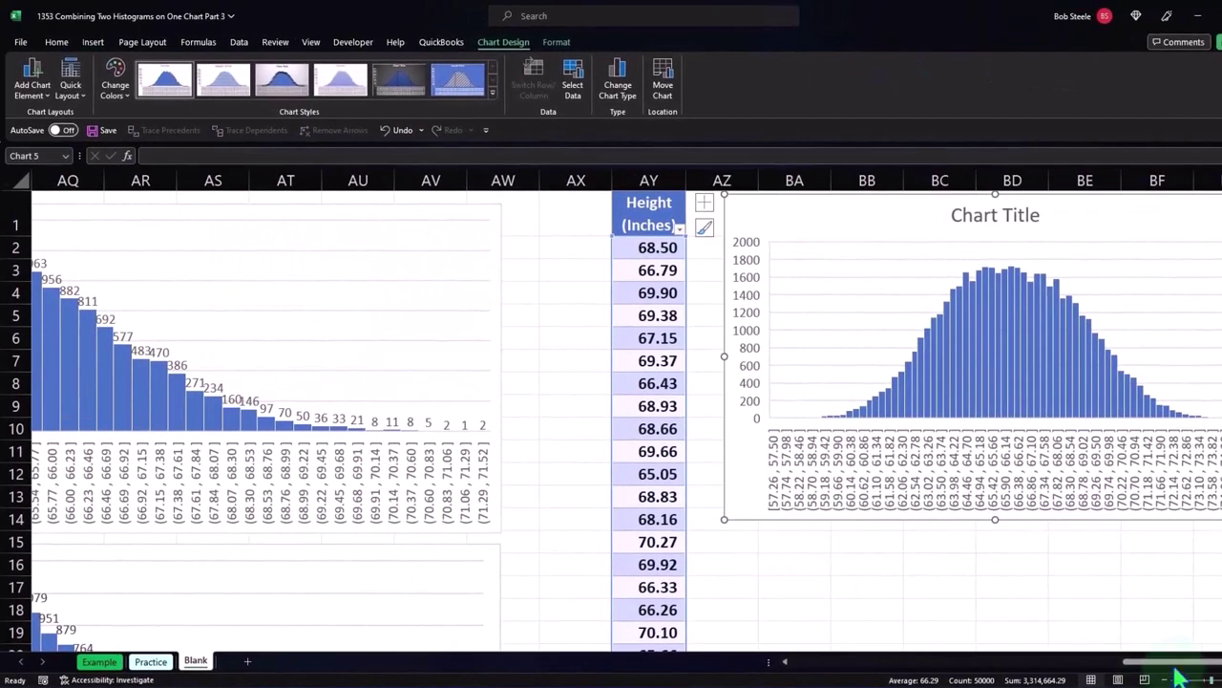
left_click(1173, 587)
key("Right")
key("Right")
key("Right")
key("Right")
key("Right")
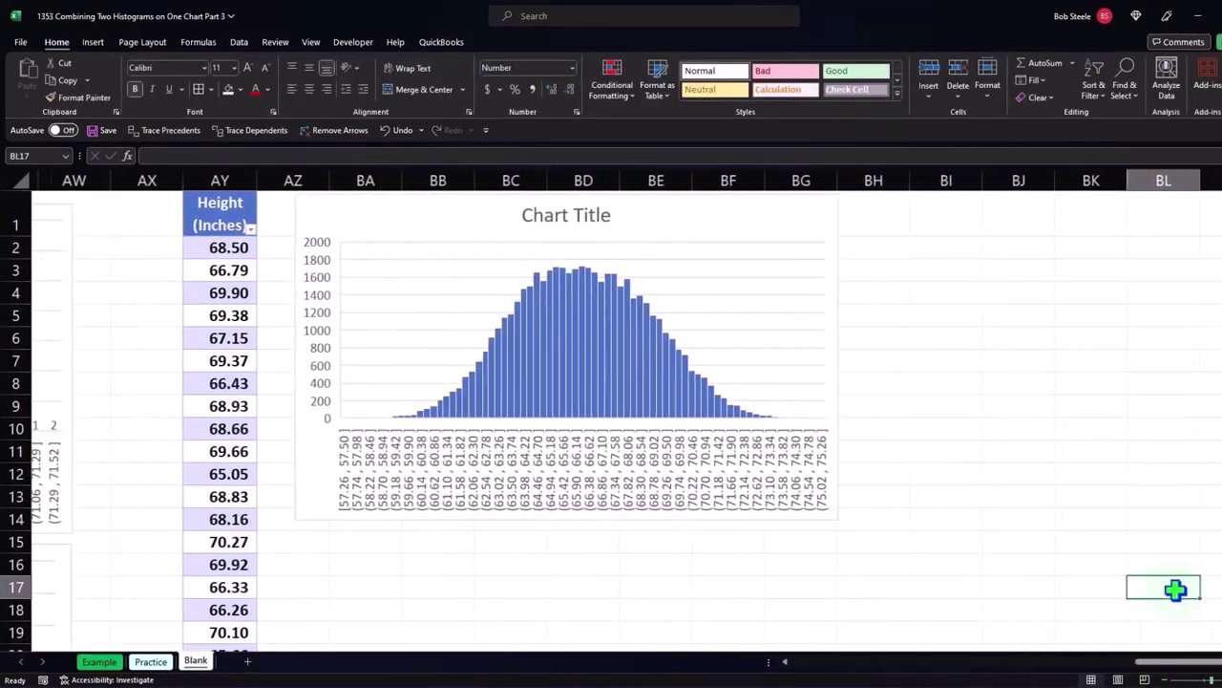
key("Right")
key("Right")
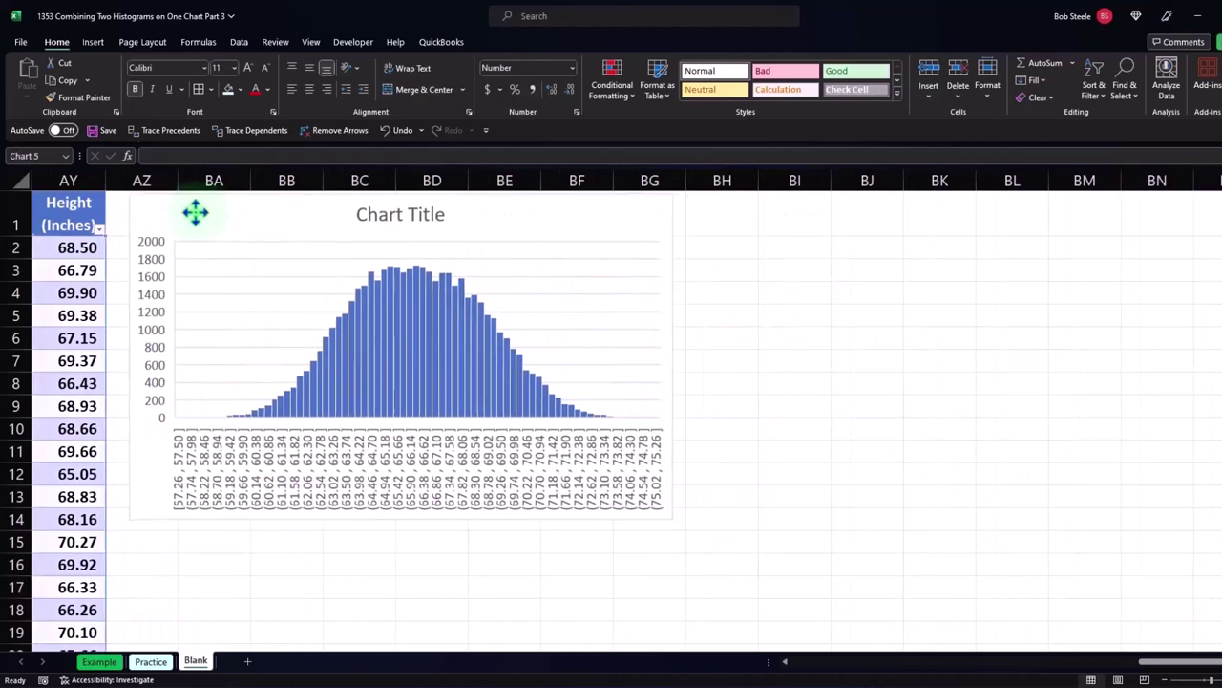
- Move the histogram slightly right and stretch it wide across the sheet
left_click_drag(240, 246, 279, 220)
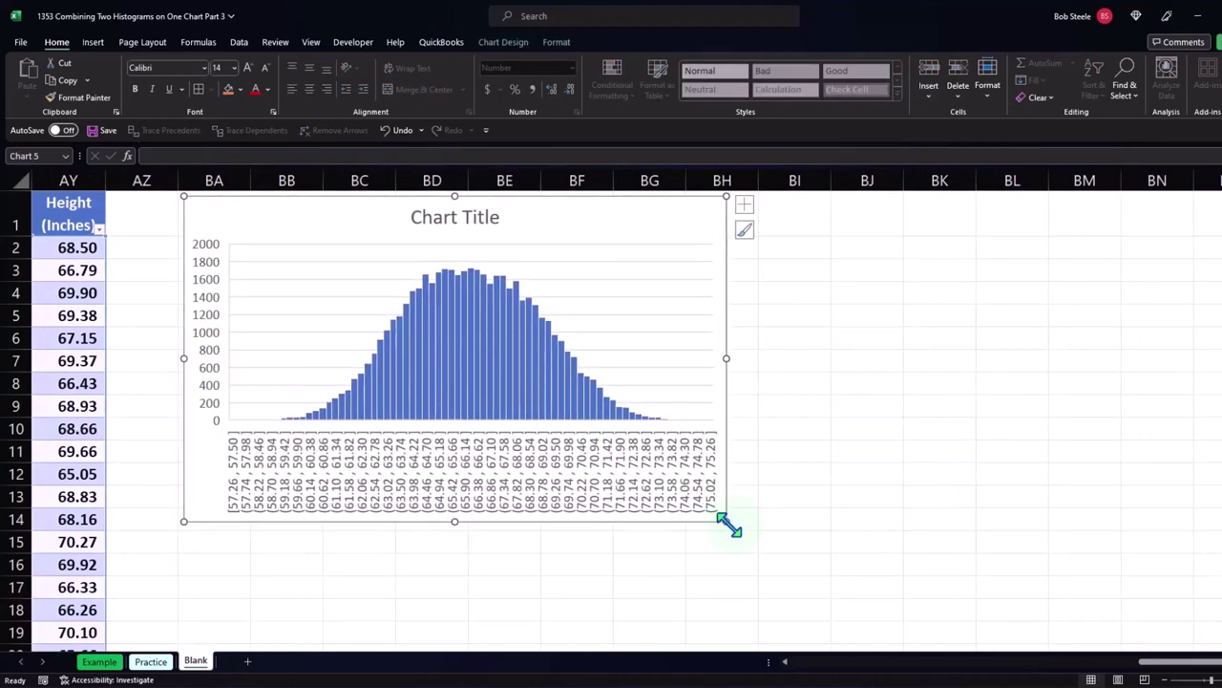
left_click_drag(726, 522, 1217, 530)
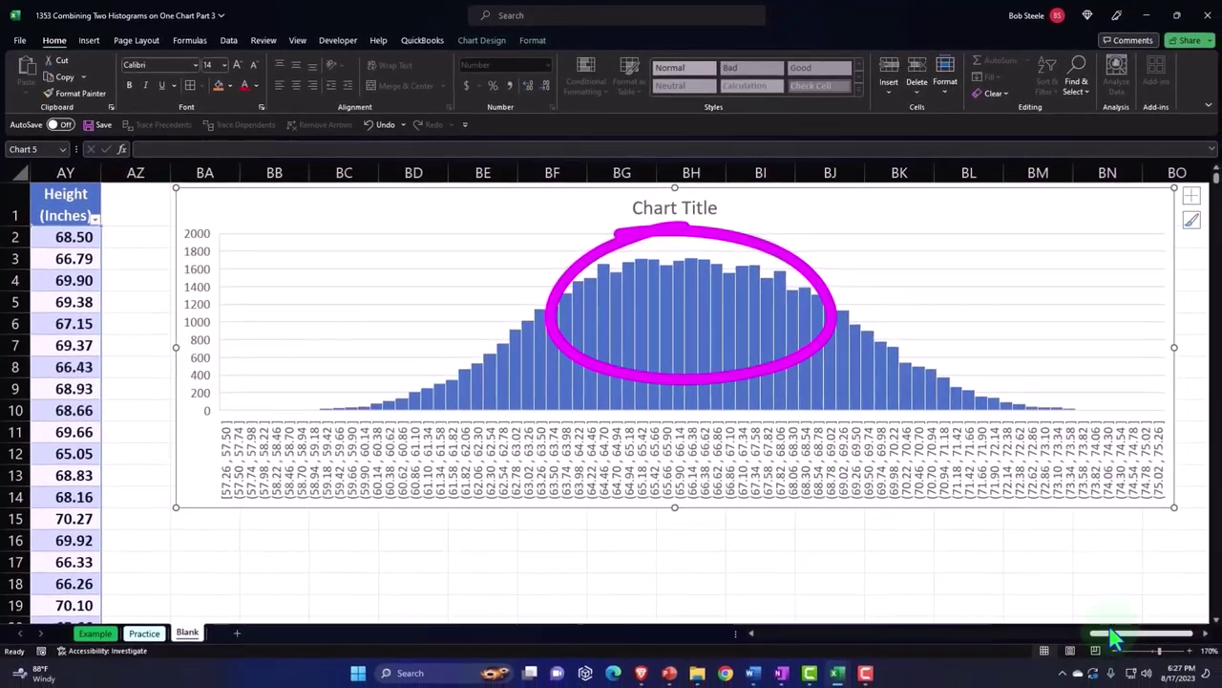
left_click_drag(178, 509, 148, 512)
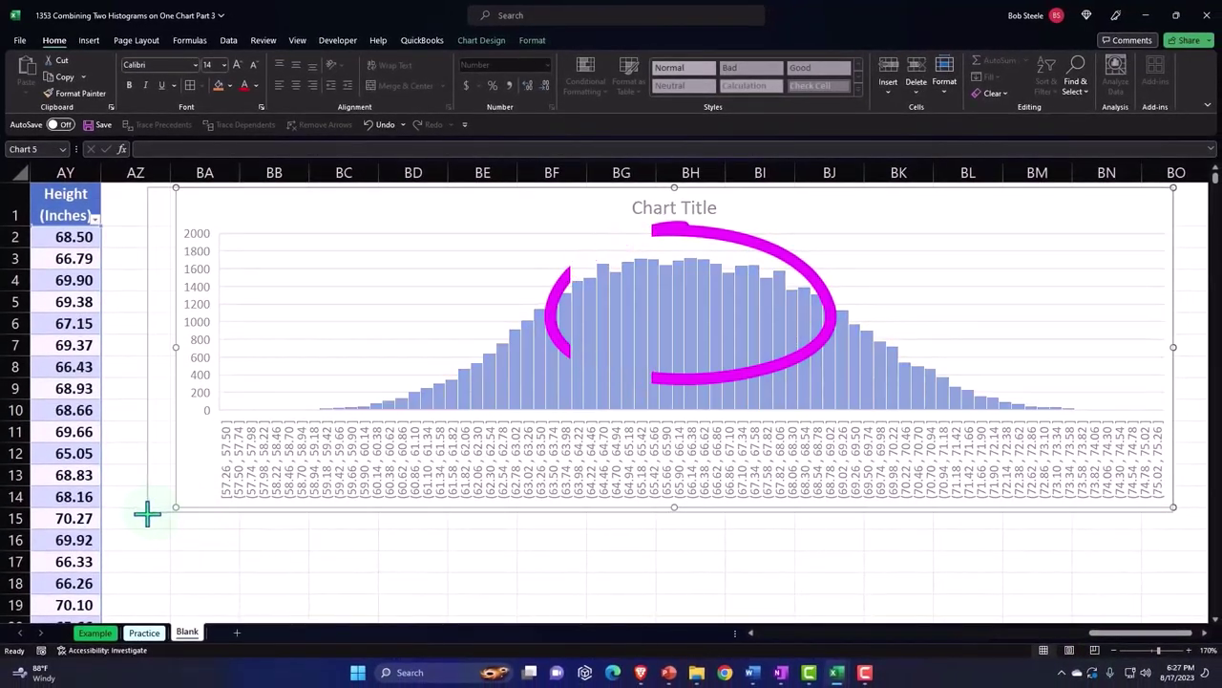
mouse_move(1122, 640)
left_mouse_down()
mouse_move(856, 659)
mouse_move(985, 671)
mouse_move(1097, 668)
mouse_move(1104, 655)
left_mouse_up()
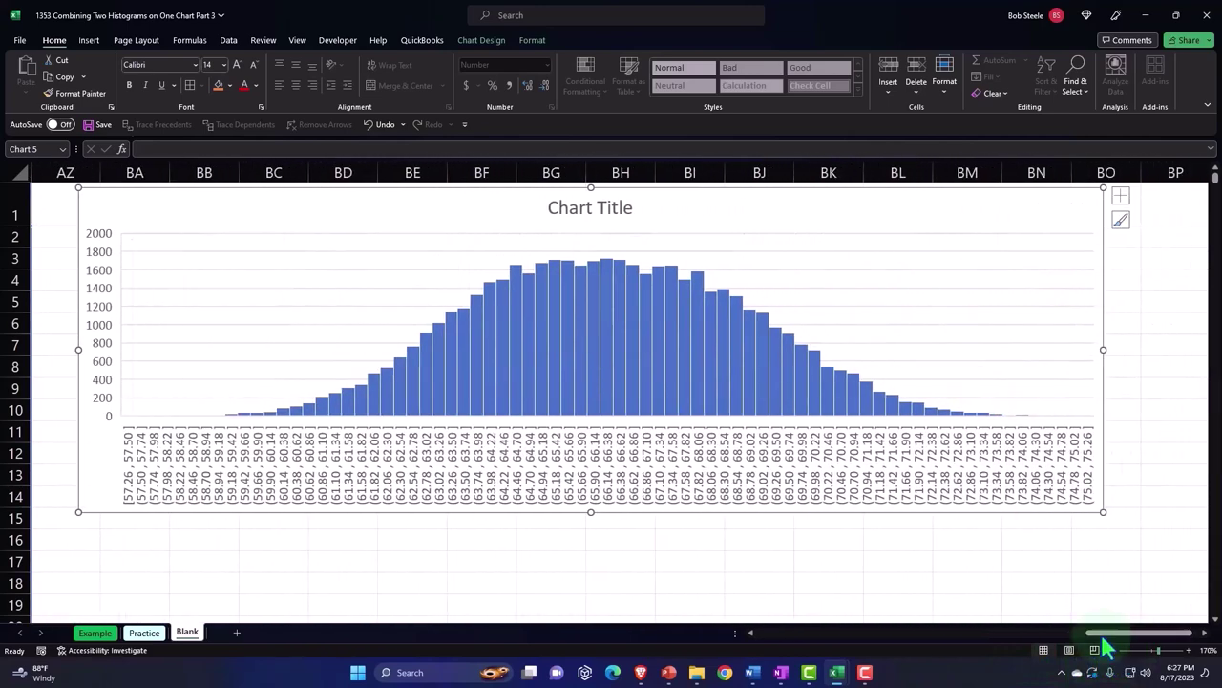
mouse_move(638, 324)
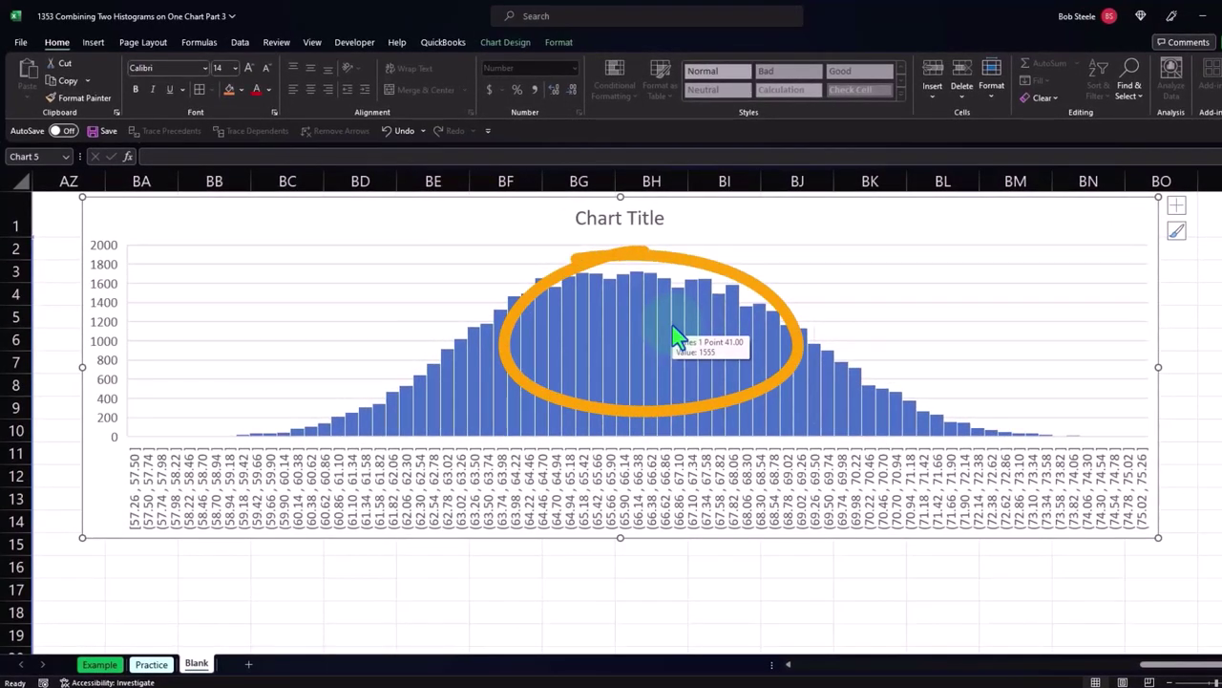
- Delete the histogram's chart title
left_click(623, 232)
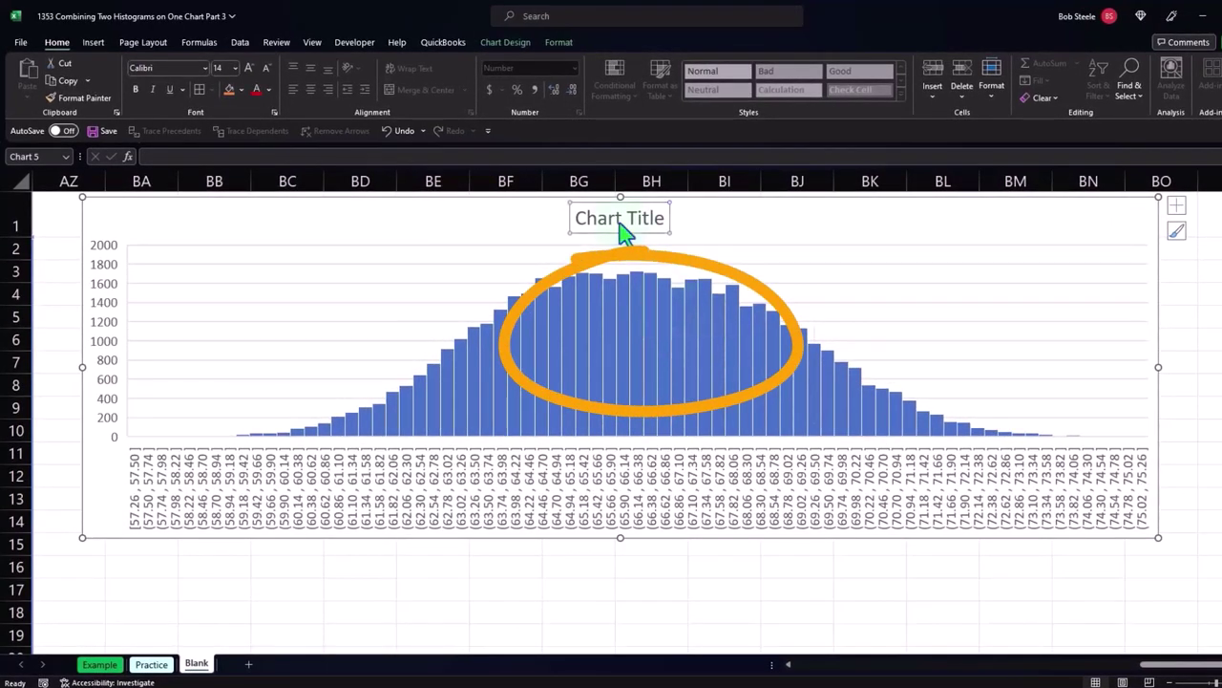
key("Delete")
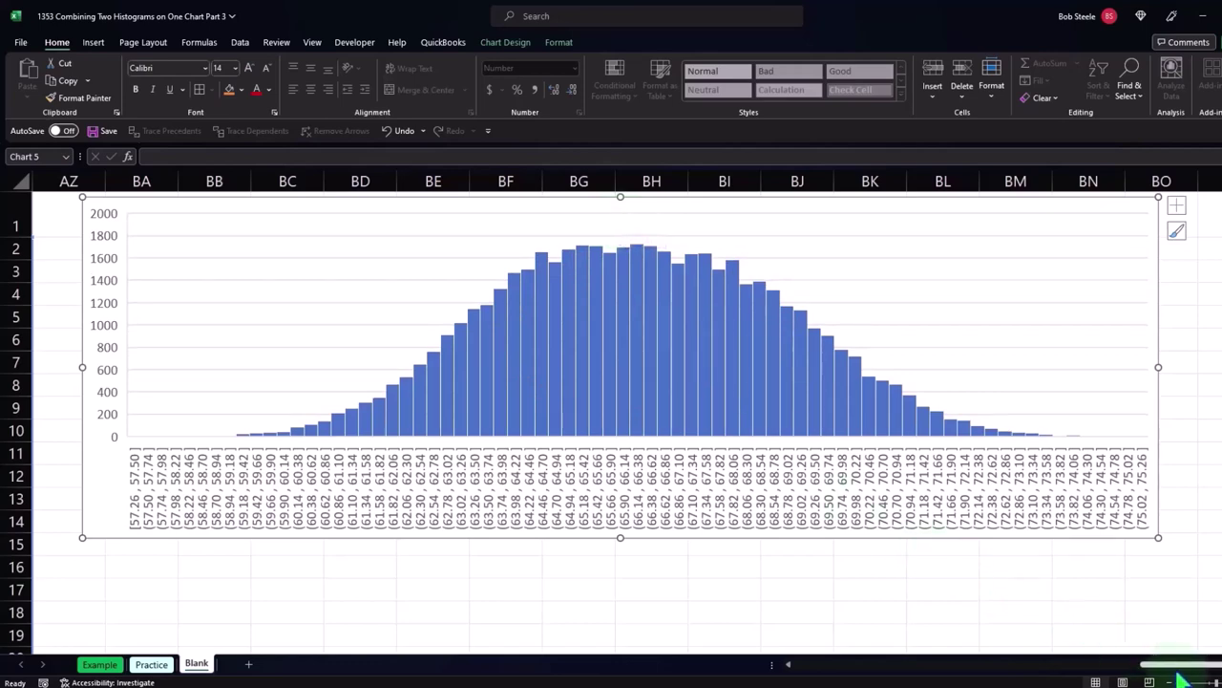
left_click_drag(1177, 669, 960, 669)
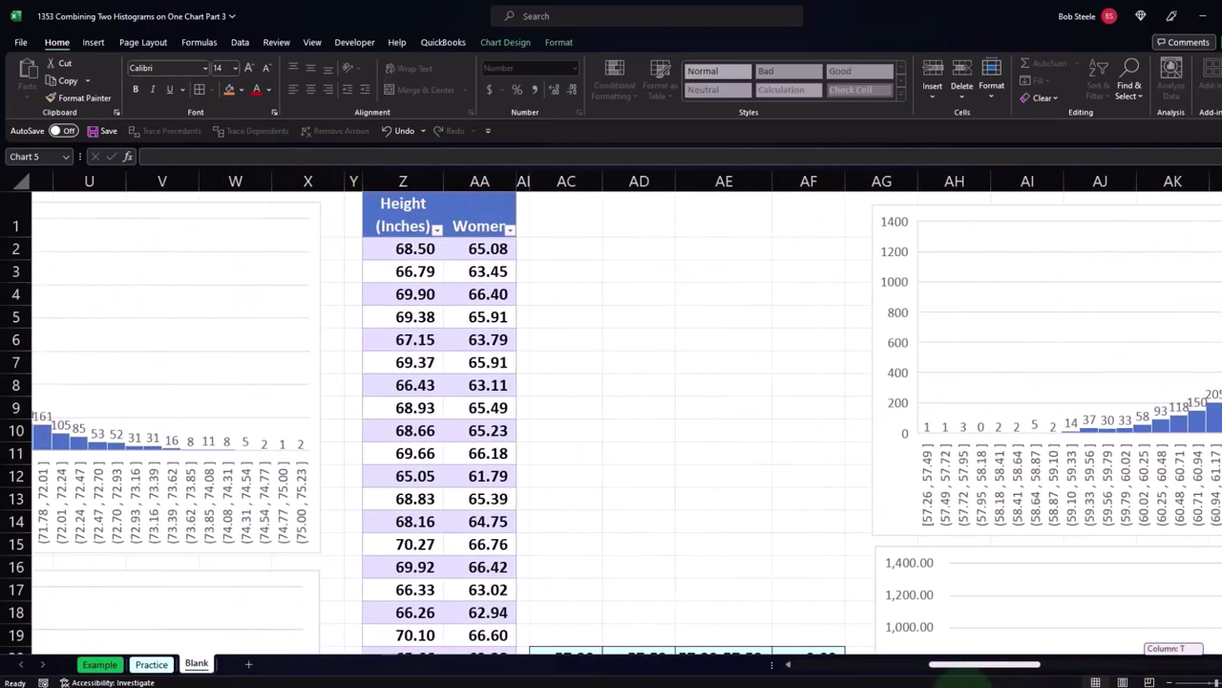
- Select the men's bin labels and counts E17:F81 and copy them
scroll(672, 556, "down", 4)
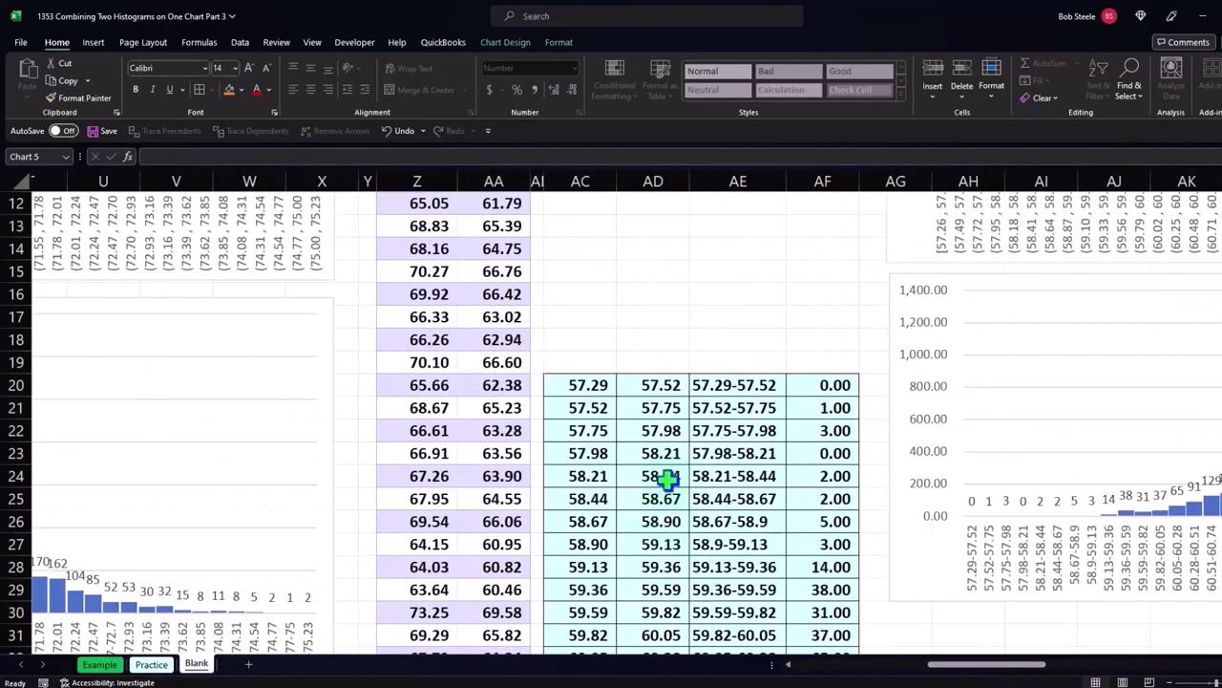
scroll(660, 450, "down", 1)
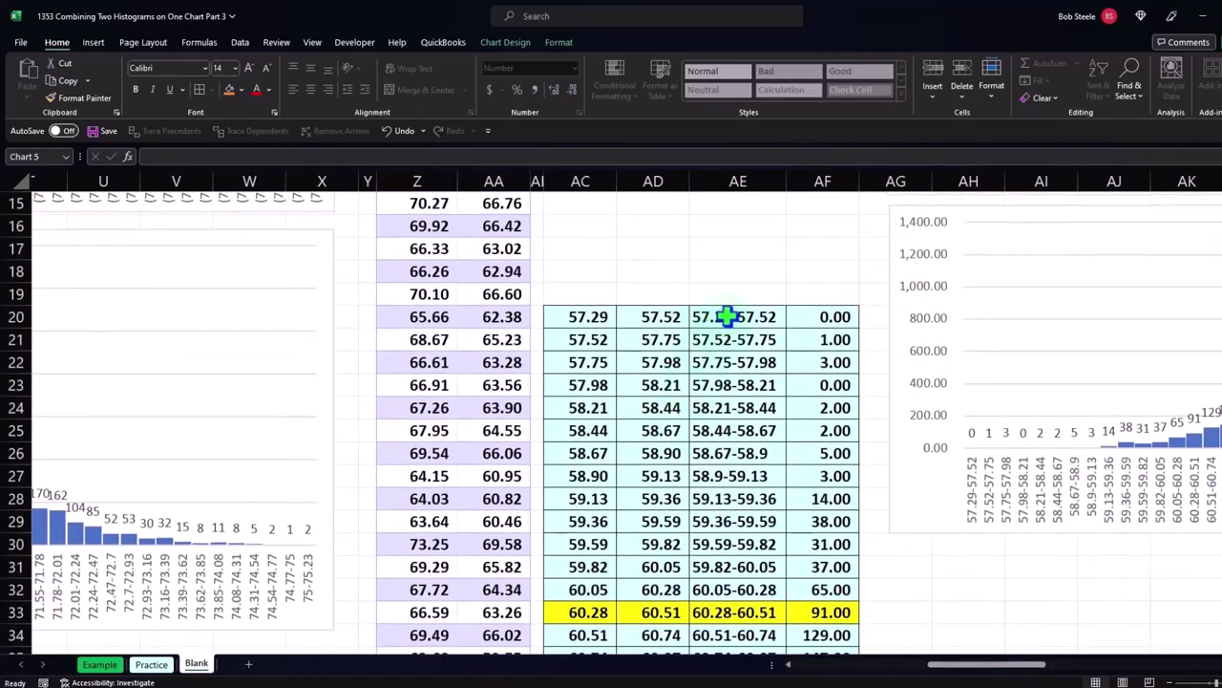
left_click_drag(728, 316, 809, 500)
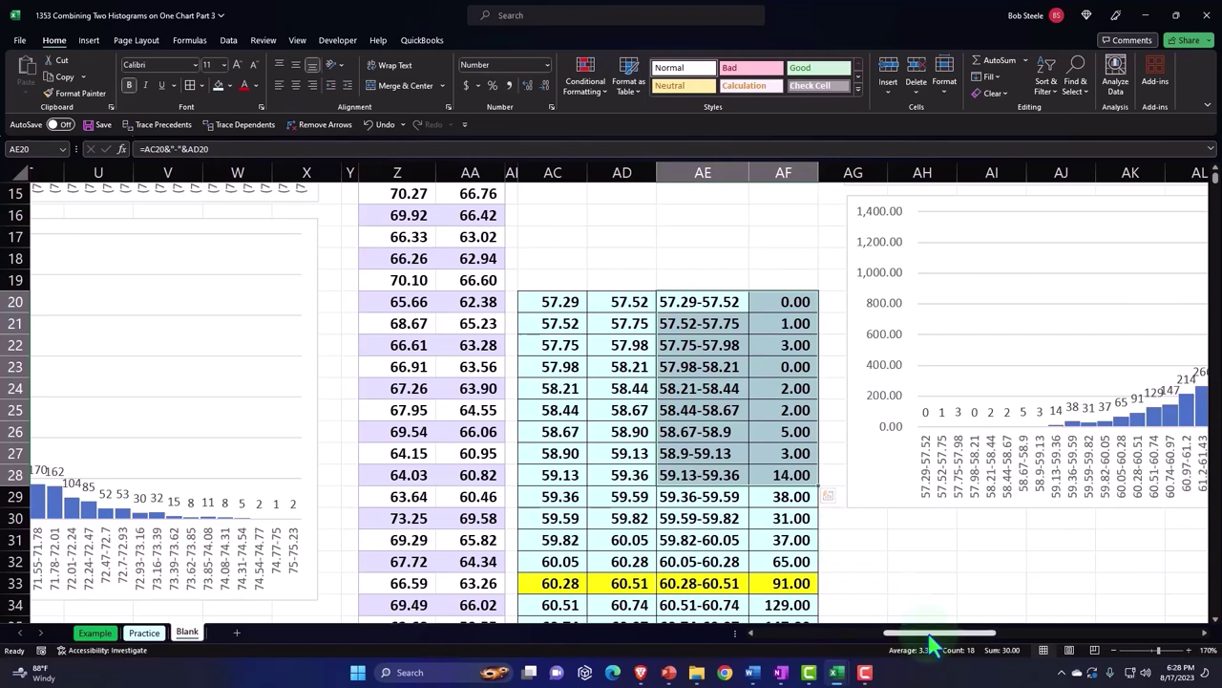
left_click_drag(931, 642, 801, 653)
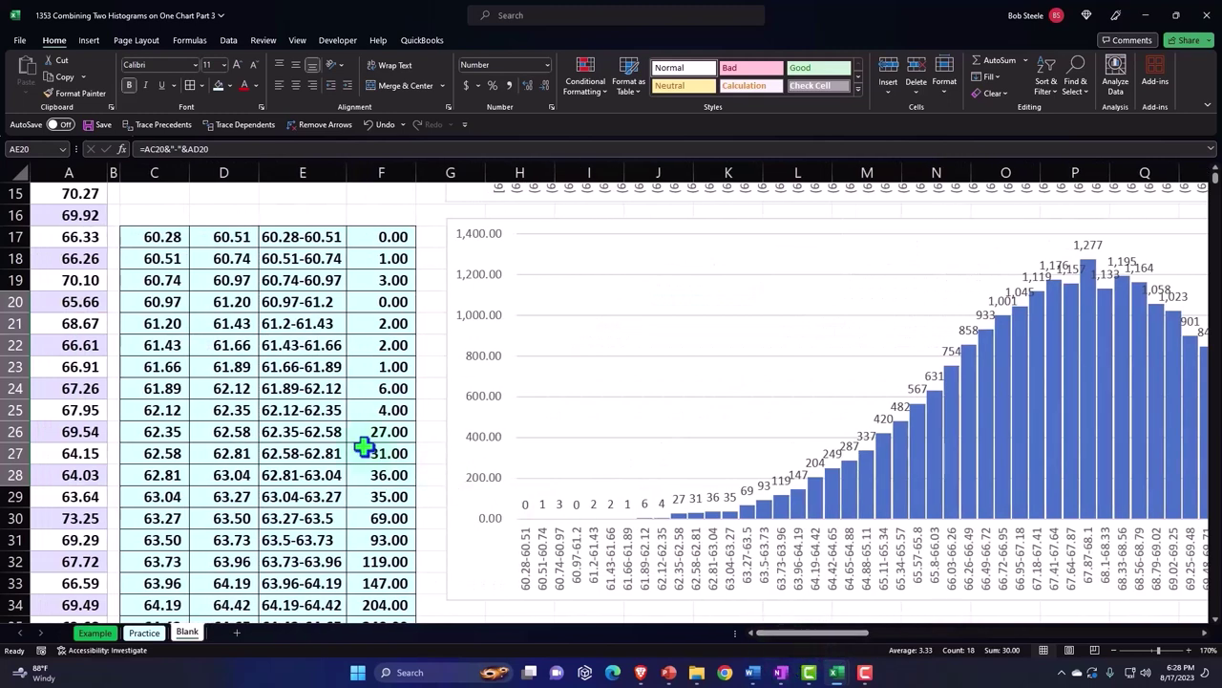
left_click(292, 237)
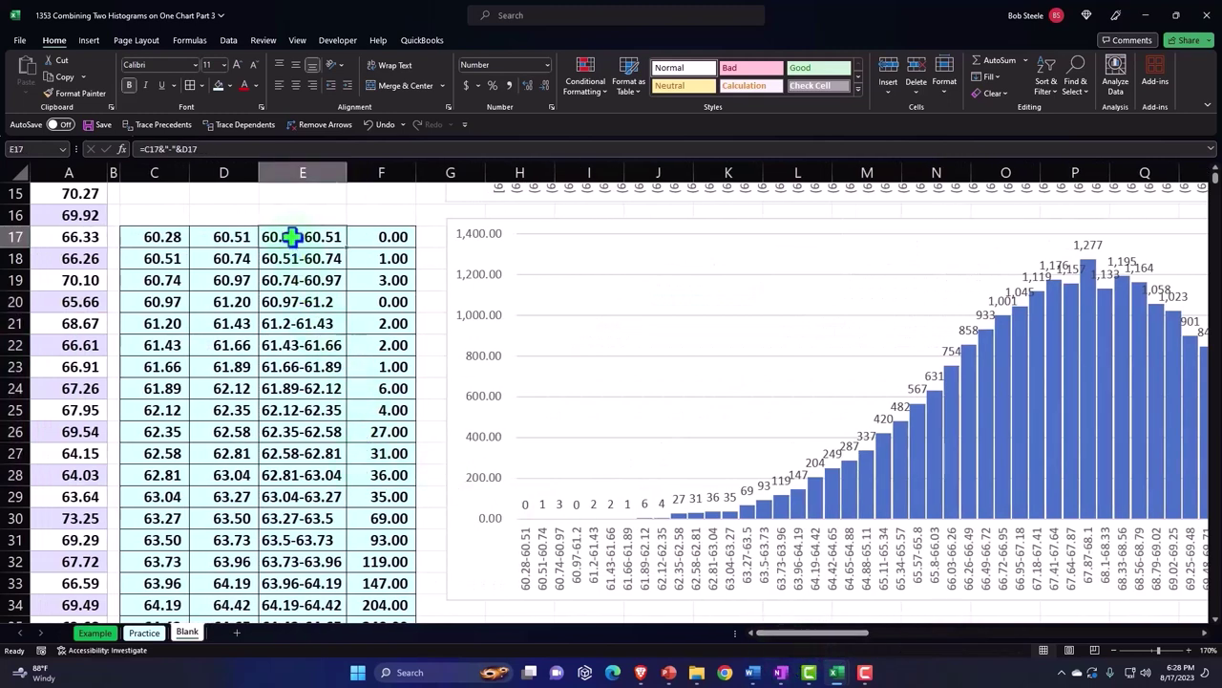
mouse_move(292, 241)
left_mouse_down()
mouse_move(301, 259)
mouse_move(351, 254)
left_mouse_up()
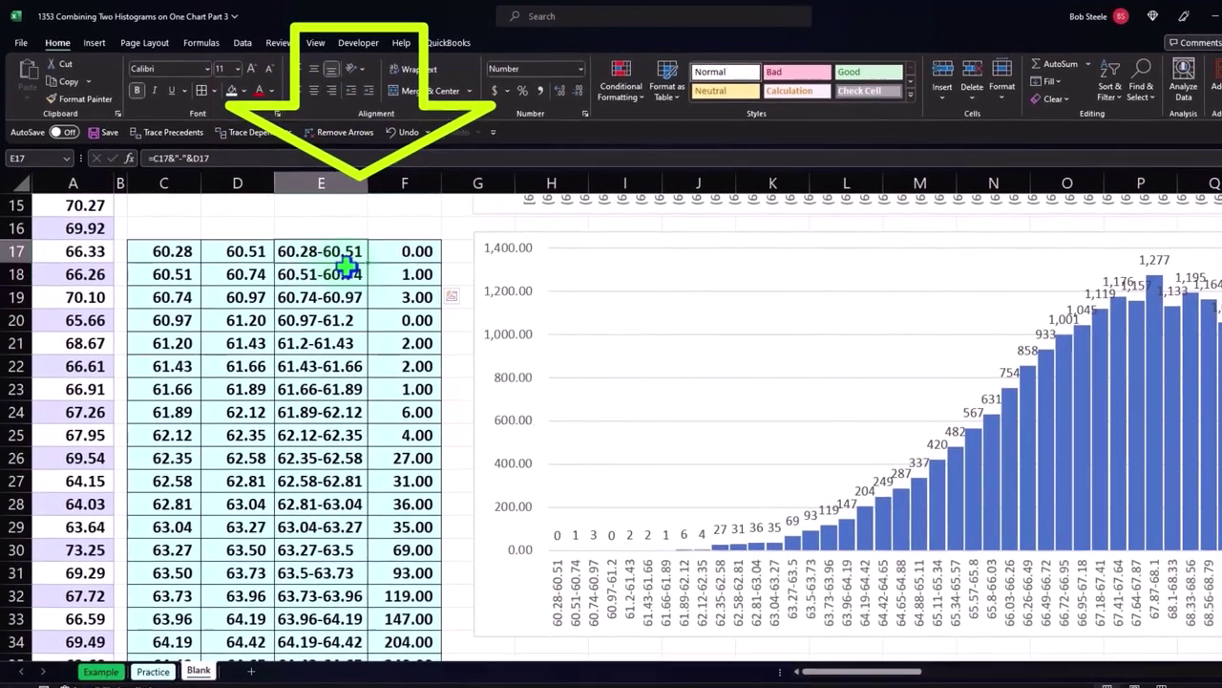
left_click_drag(315, 238, 369, 574)
left_click_drag(398, 617, 397, 680)
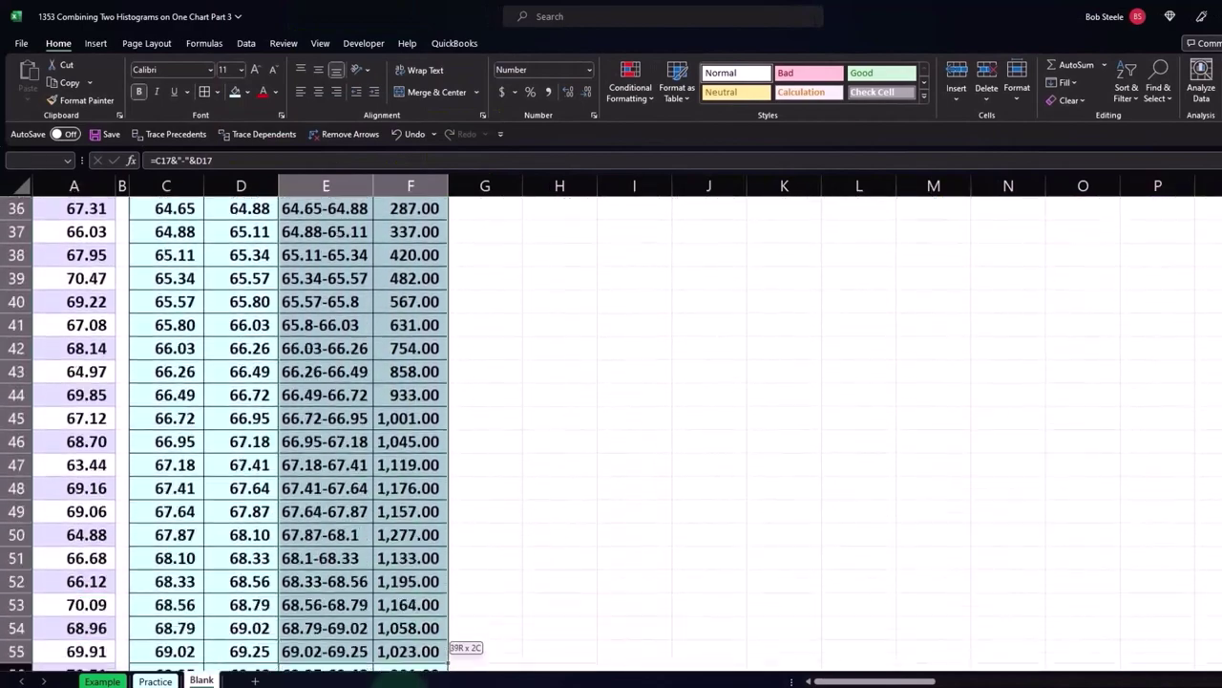
left_click_drag(398, 680, 396, 625)
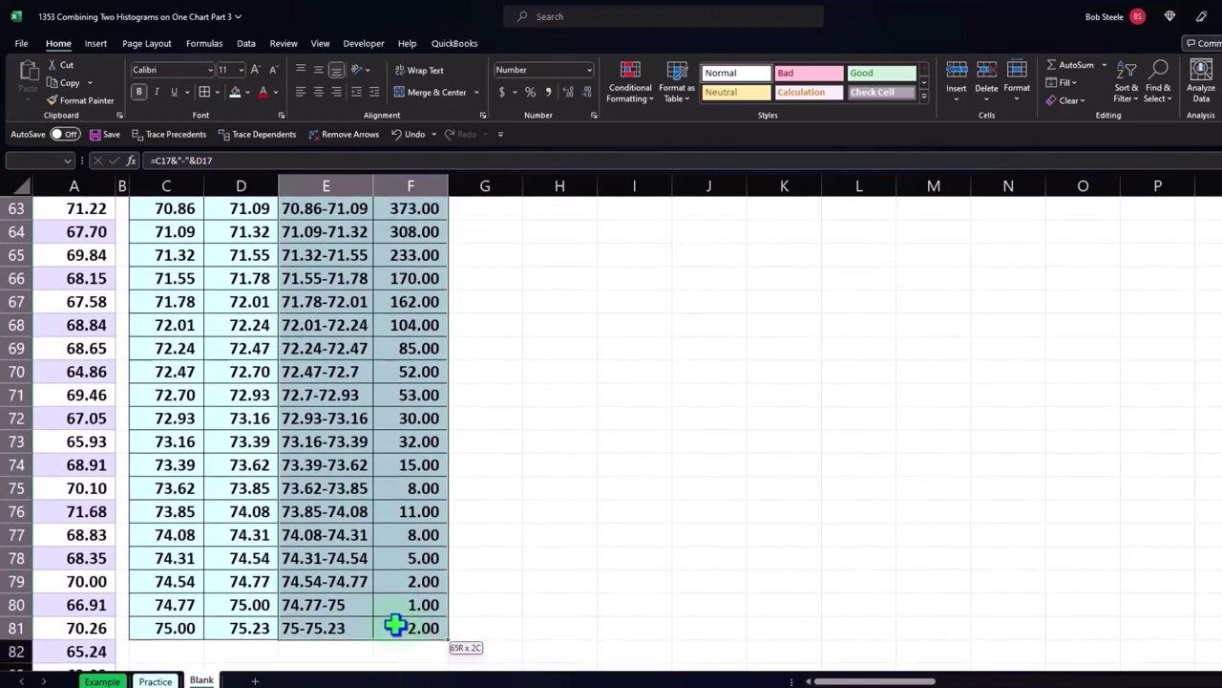
right_click(401, 438)
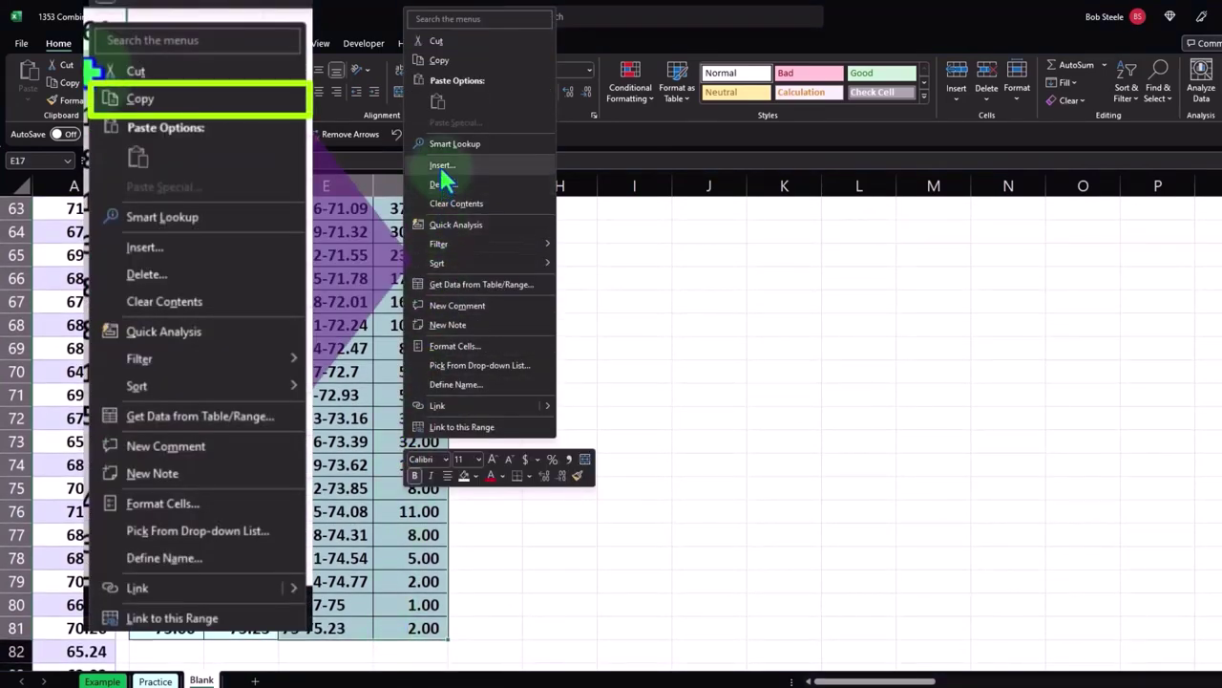
left_click(439, 60)
- Move right across the sheet to the empty area beside the new histogram
scroll(690, 440, "up", 15)
scroll(711, 477, "up", 6)
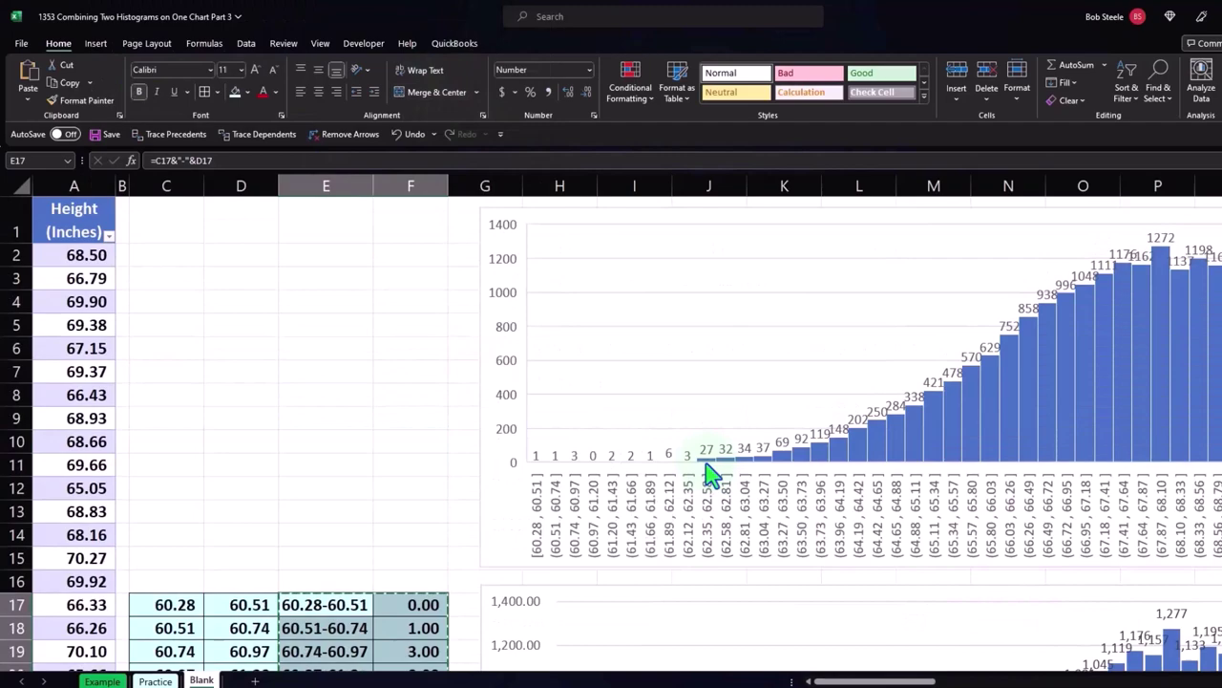
left_click(306, 507)
key("Right")
key("Right")
key("Right")
key("Right")
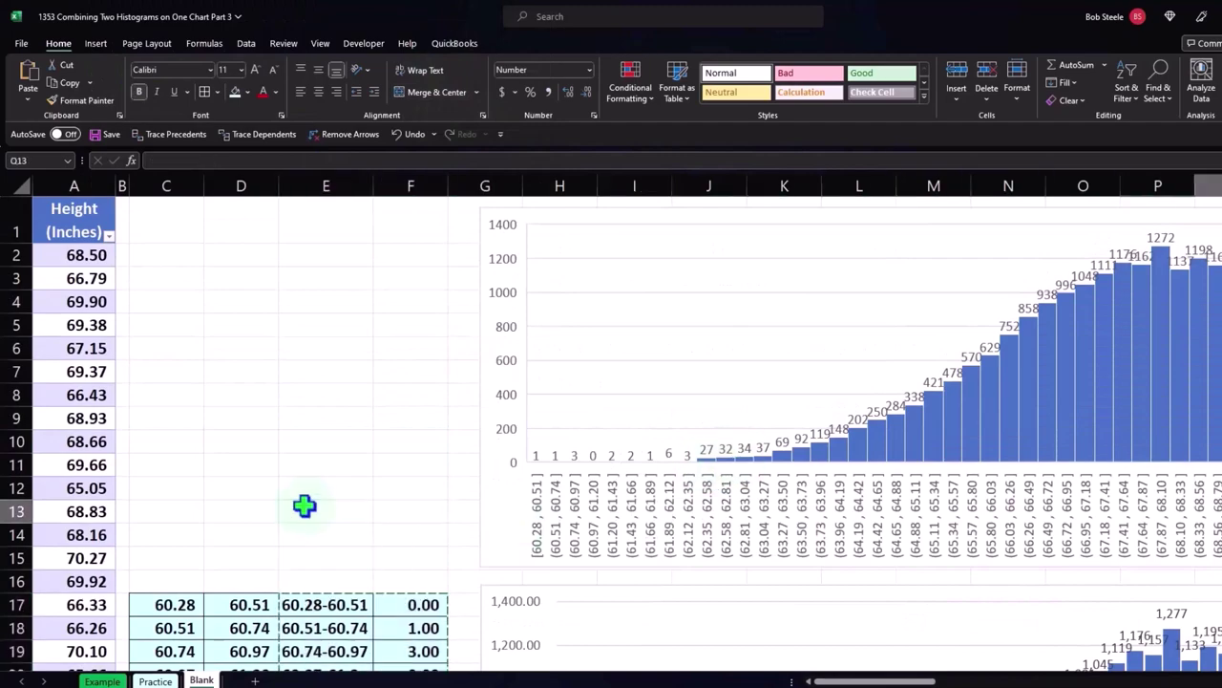
key("Right")
key("Right")
key("Right")
key("Right")
key("Right")
key("Right")
key("Right")
key("Right")
key("Right")
key("Right")
key("Right")
key("Right")
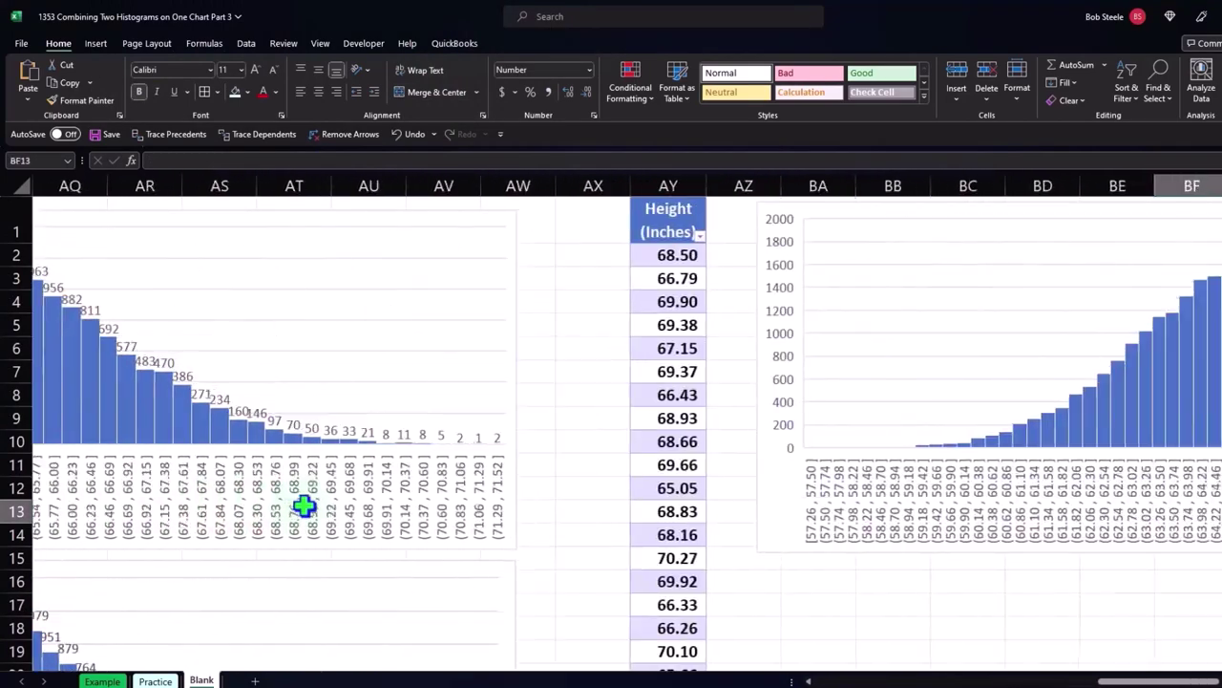
key("Right")
key("Right")
key("Right")
key("Right")
key("Right")
key("Right")
key("Right")
key("Right")
key("Right")
key("Right")
key("Right")
key("Right")
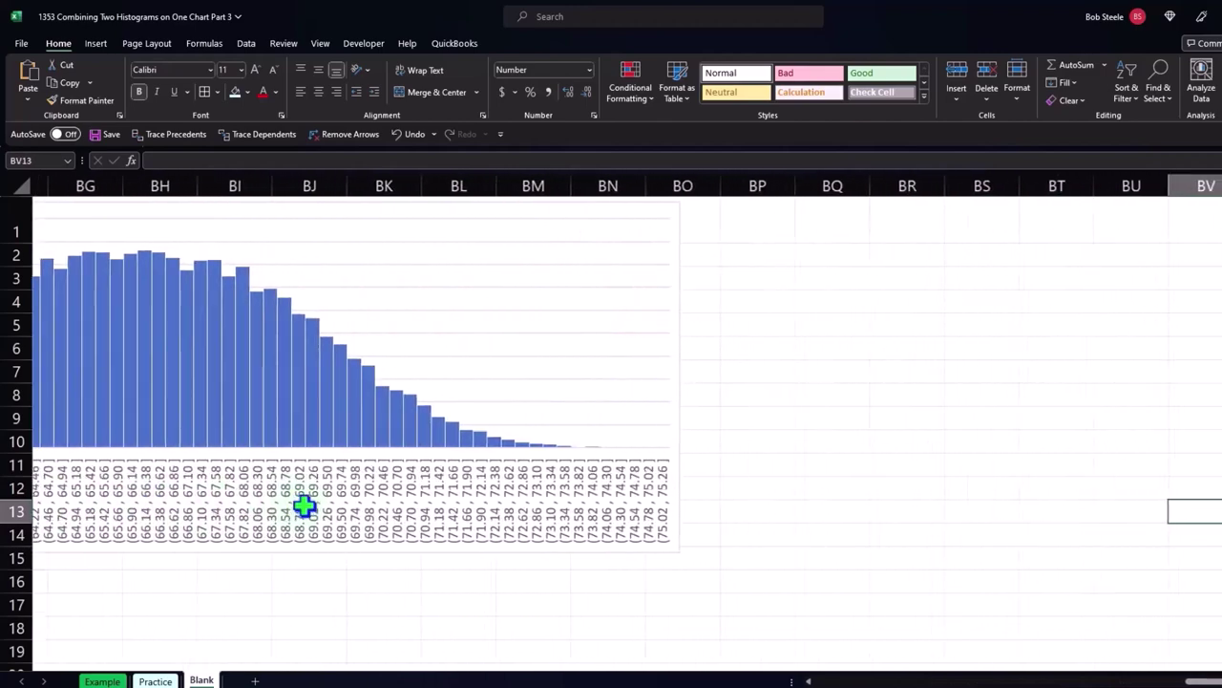
key("Right")
key("Right")
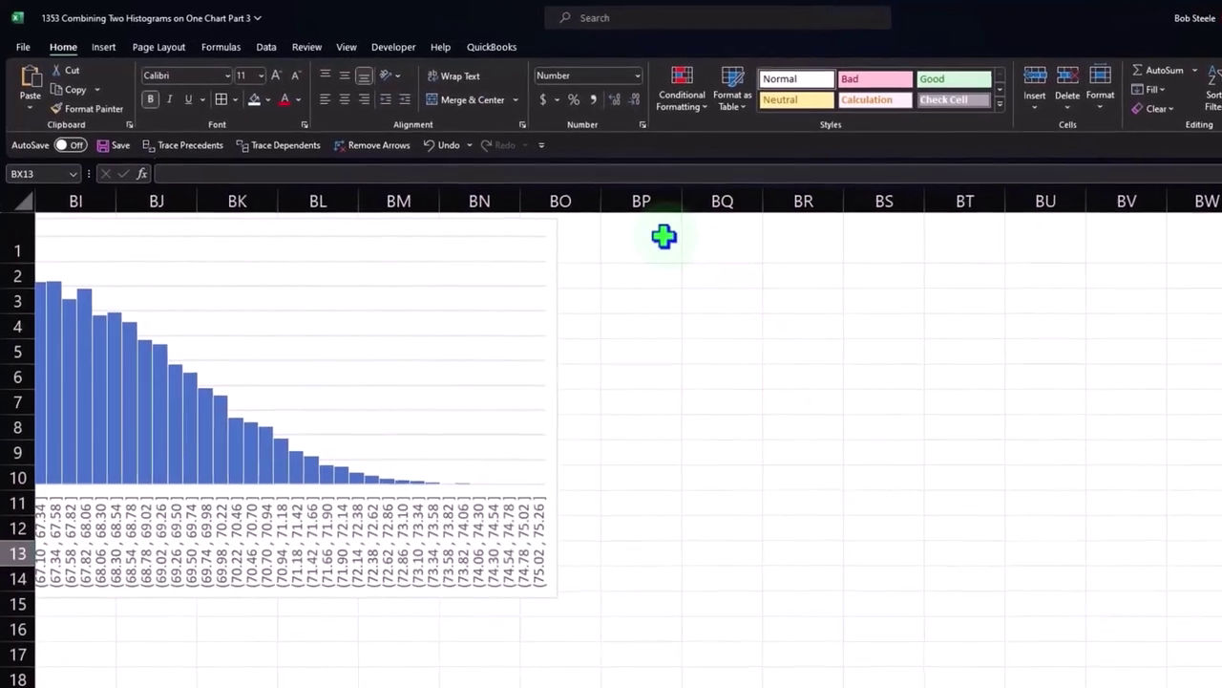
- Paste the bin labels and counts as values at BP1, widening column BP then undoing it
right_click(680, 239)
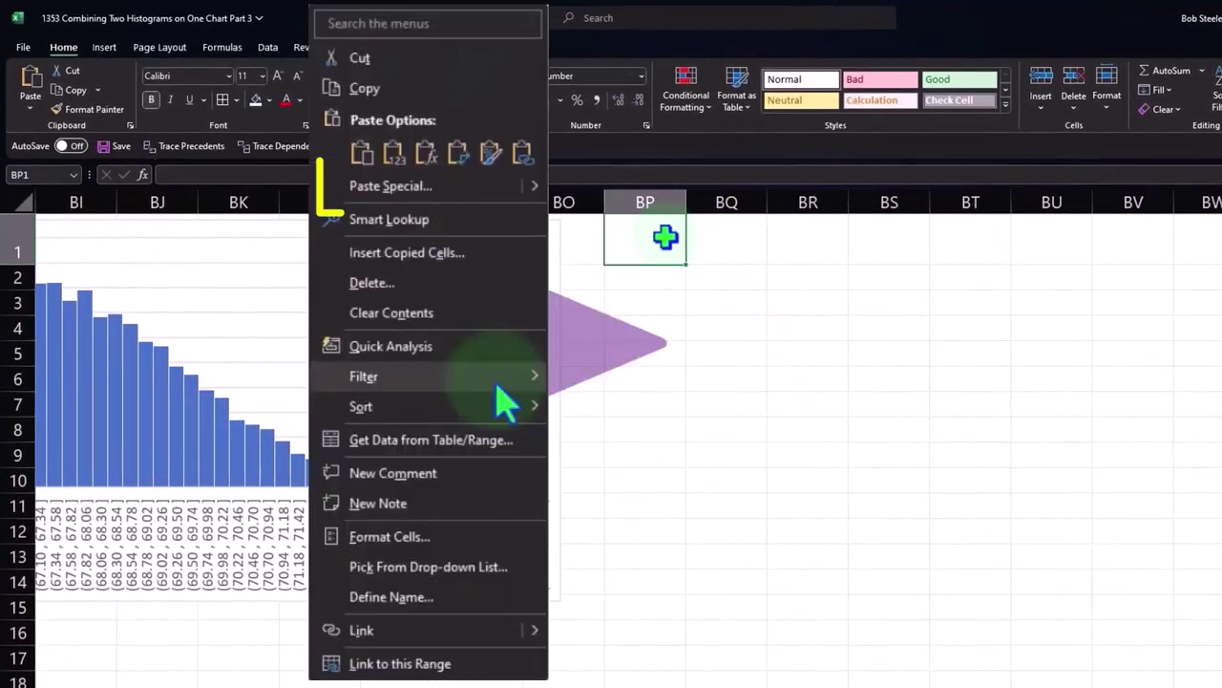
left_click(725, 336)
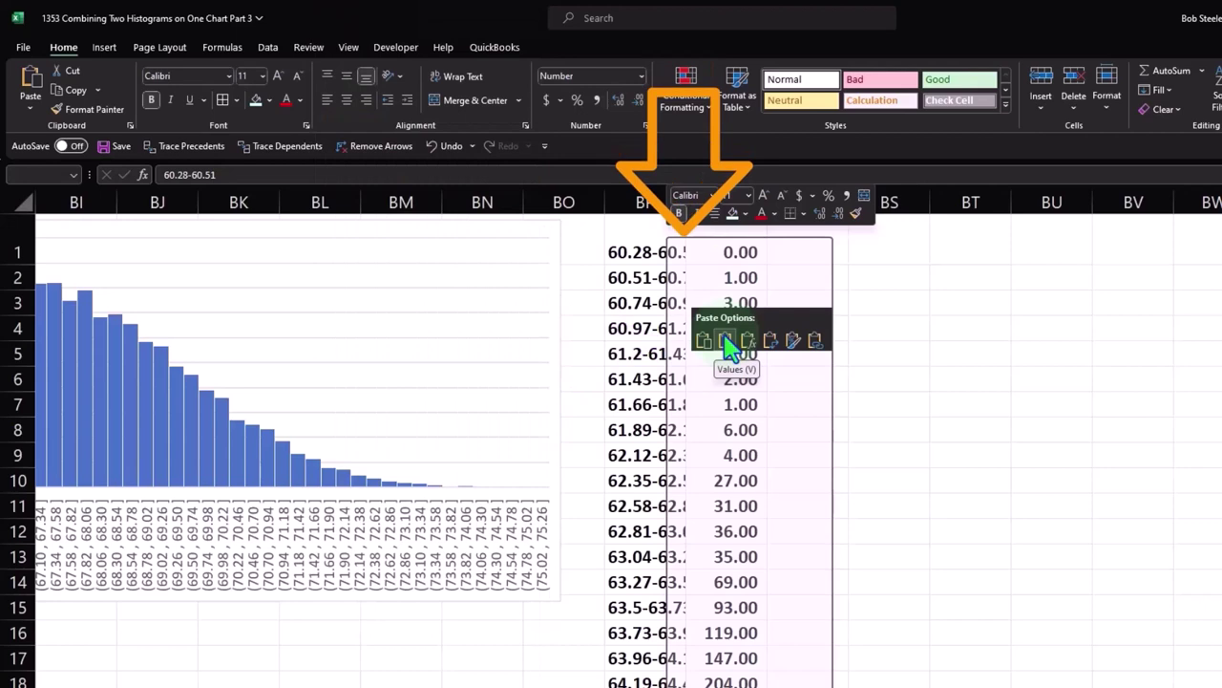
left_click(725, 340)
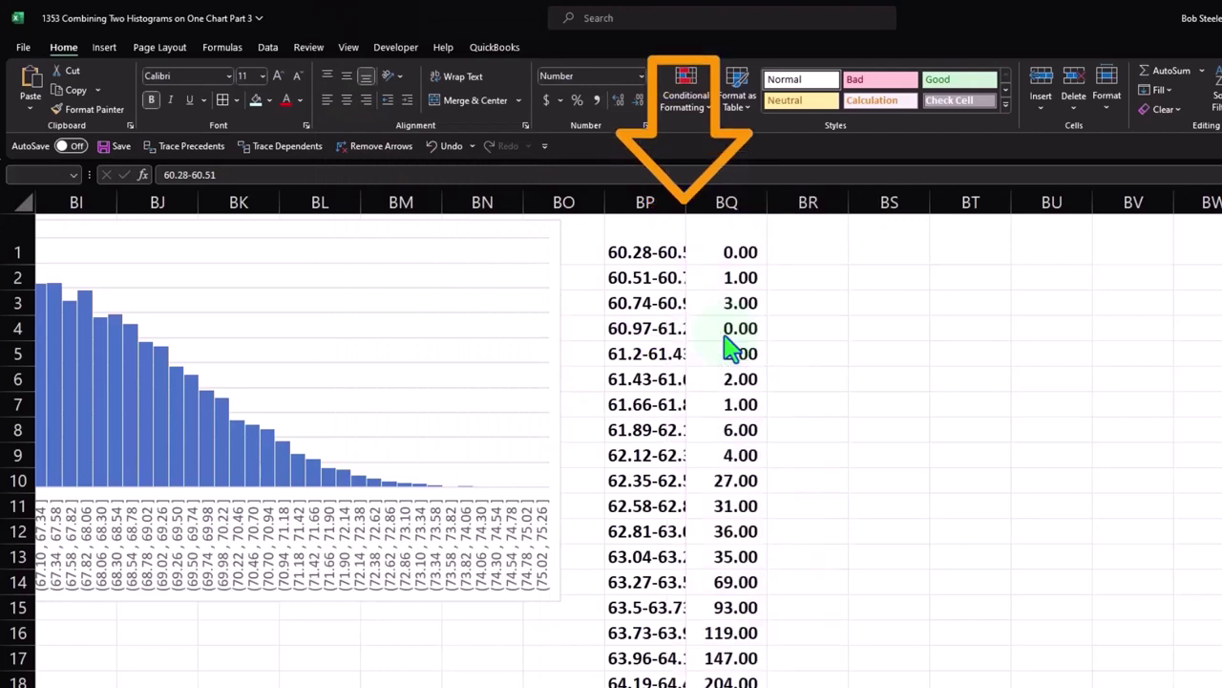
left_click(889, 353)
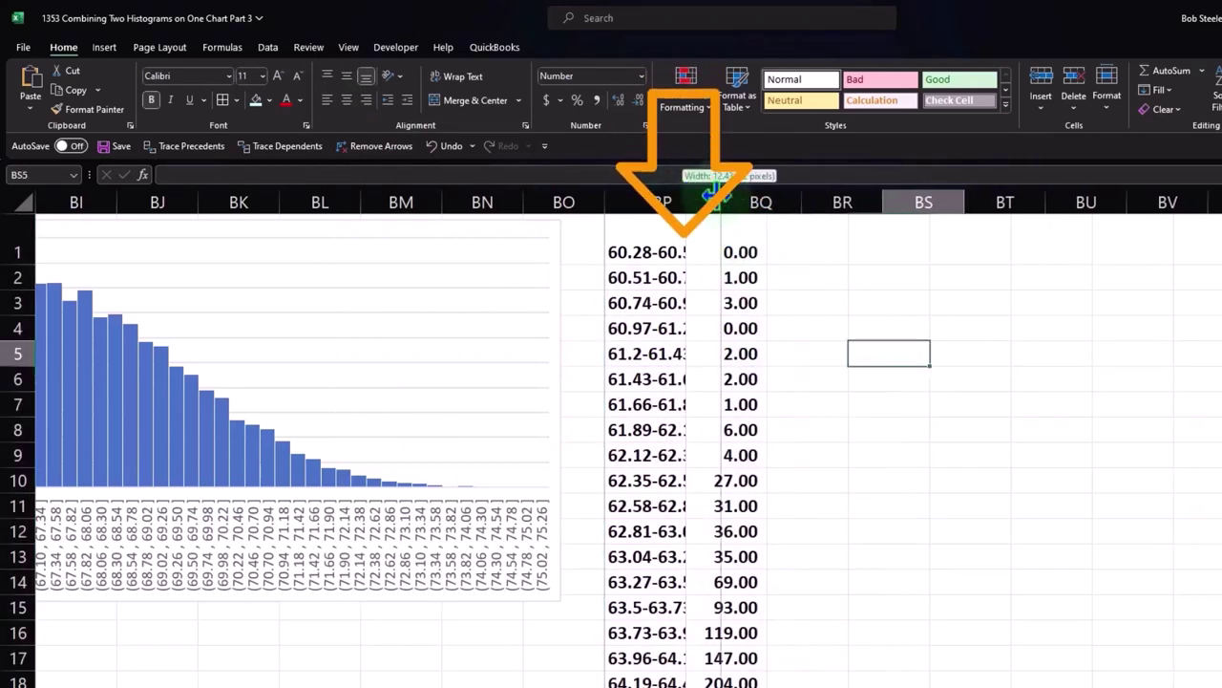
left_click_drag(684, 199, 729, 199)
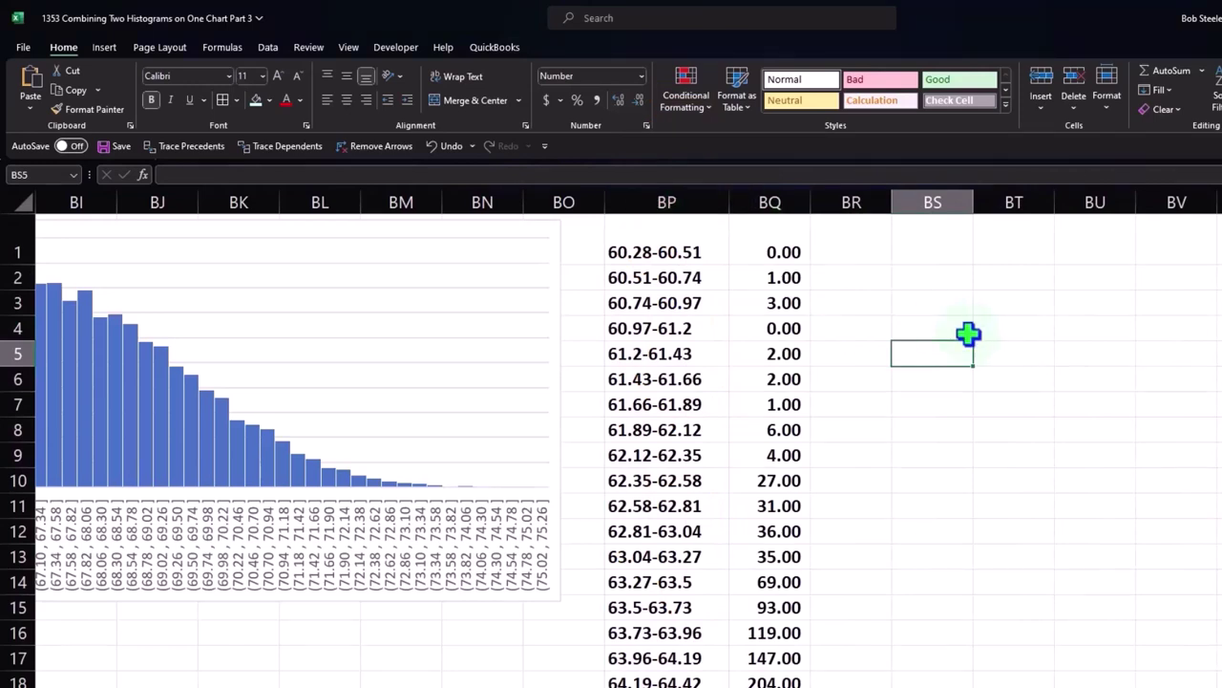
left_click(448, 153)
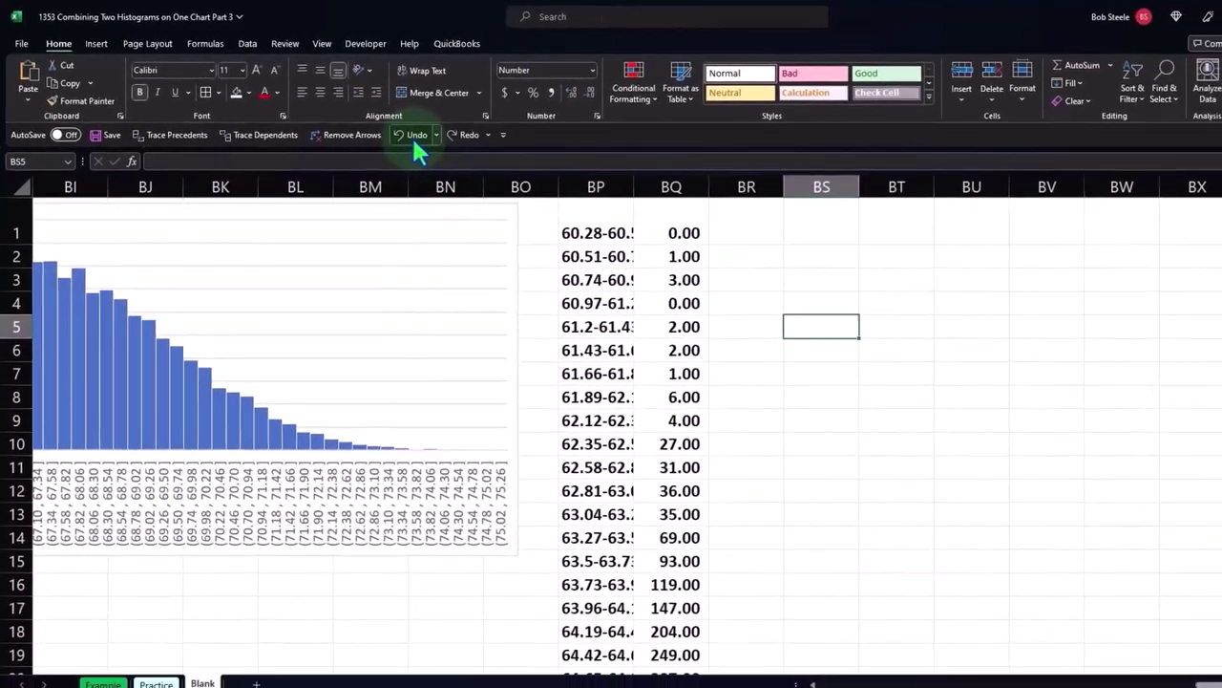
- Undo the pasted values and enter a formula in BP1 referencing the first bin label E17
left_click(386, 127)
left_click(570, 202)
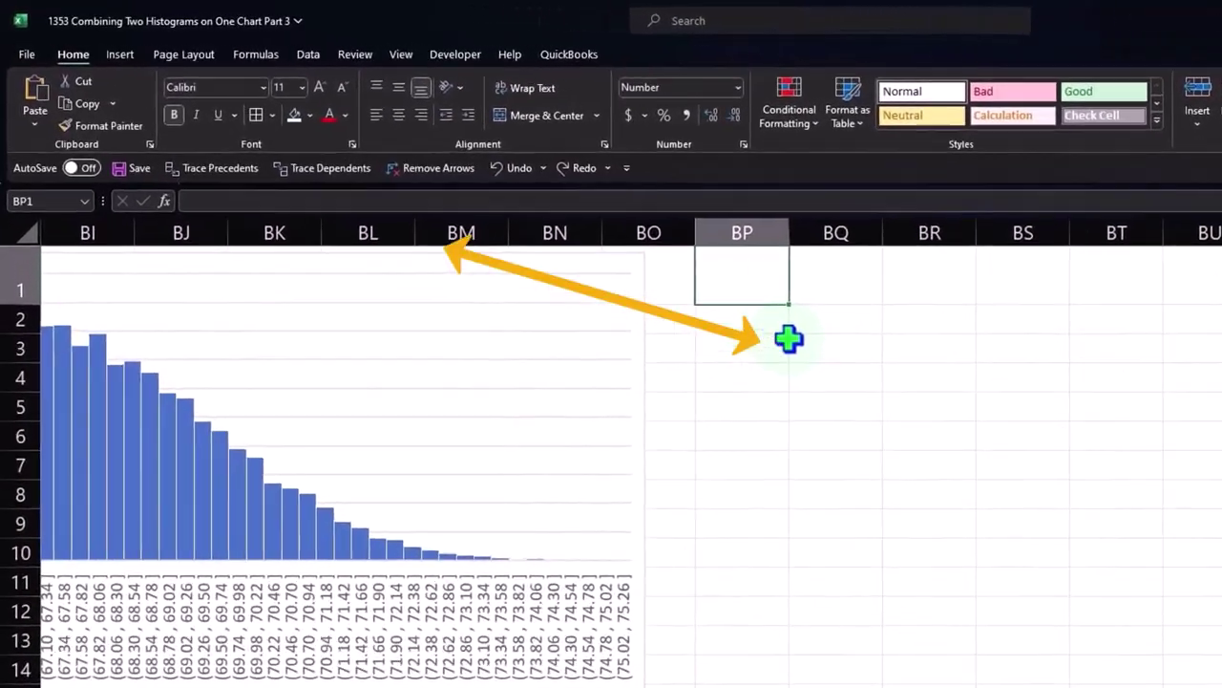
type("=")
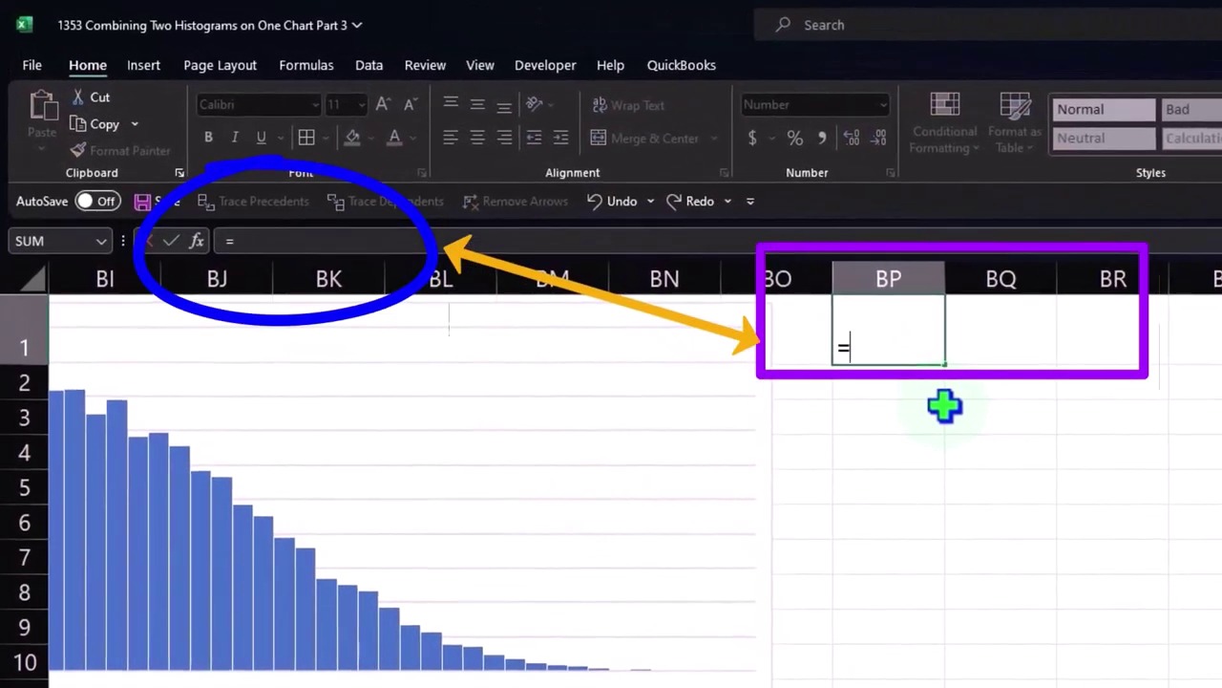
key("Left")
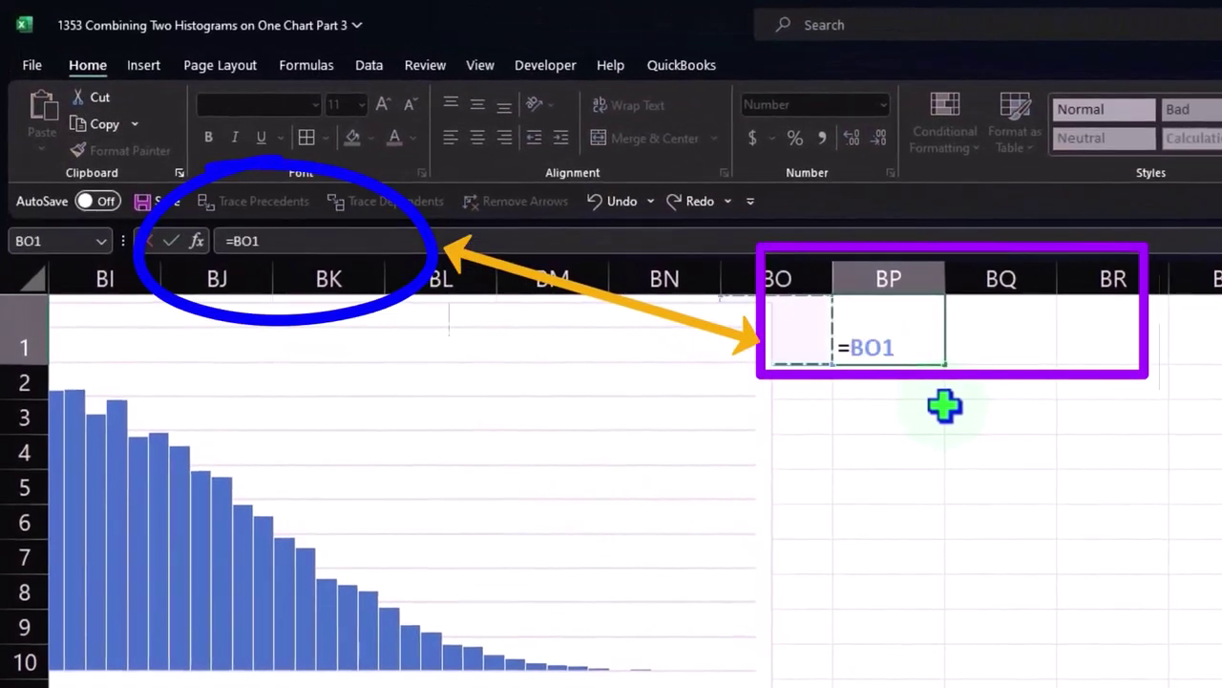
key("Left")
key("Left")
key("Left")
key("Left")
key("Left")
key("Left")
key("Left")
key("Left")
key("Left")
key("Left")
key("Left")
key("Left")
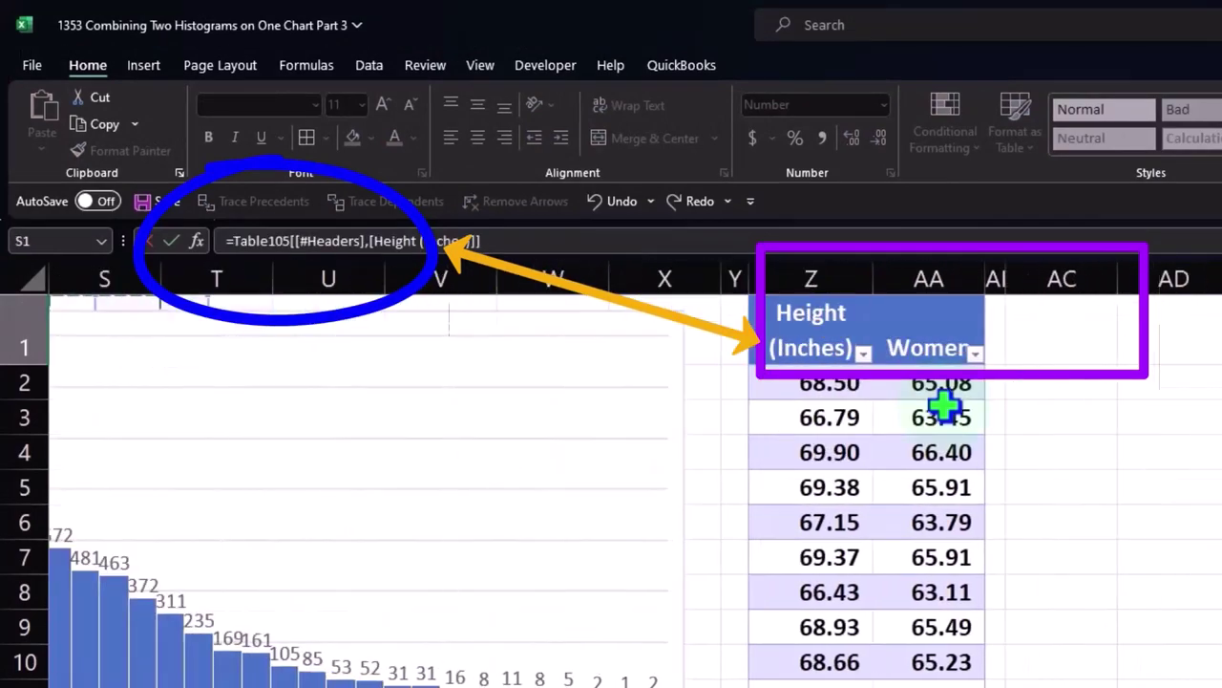
key("Left")
key("Left")
key("Left")
key("Left")
key("Left")
key("Left")
key("Down")
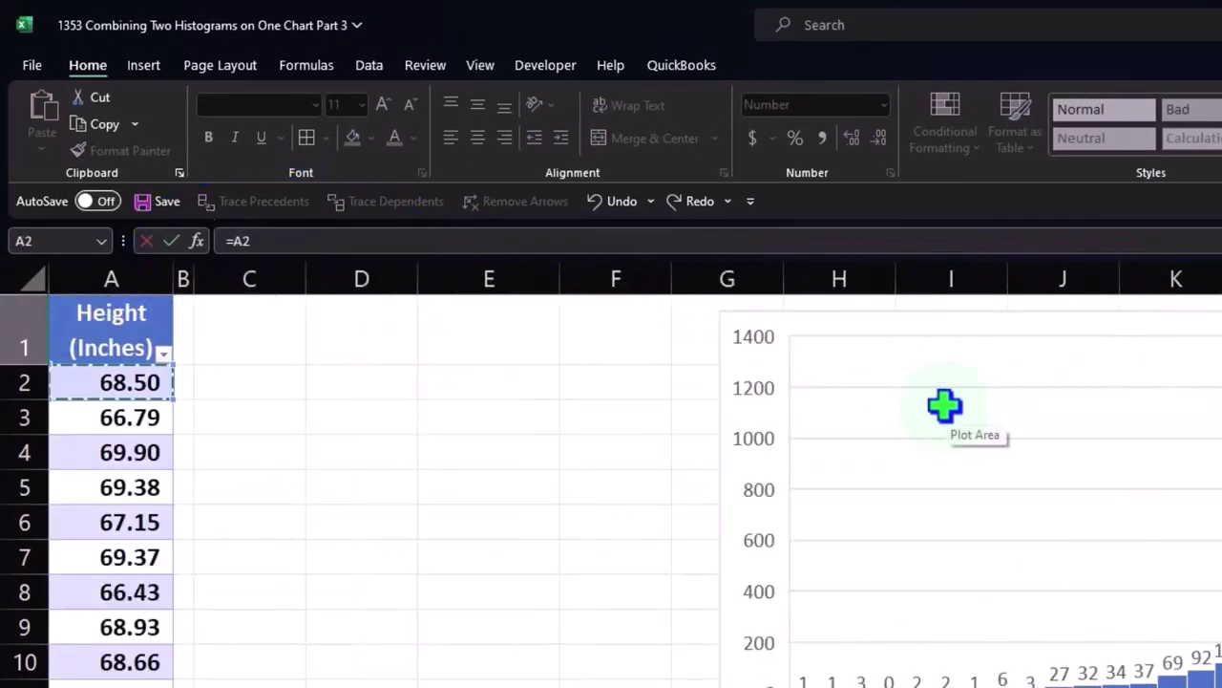
key("Down")
key("Down")
key("Down")
key("Down")
key("Down")
key("Down")
key("Down")
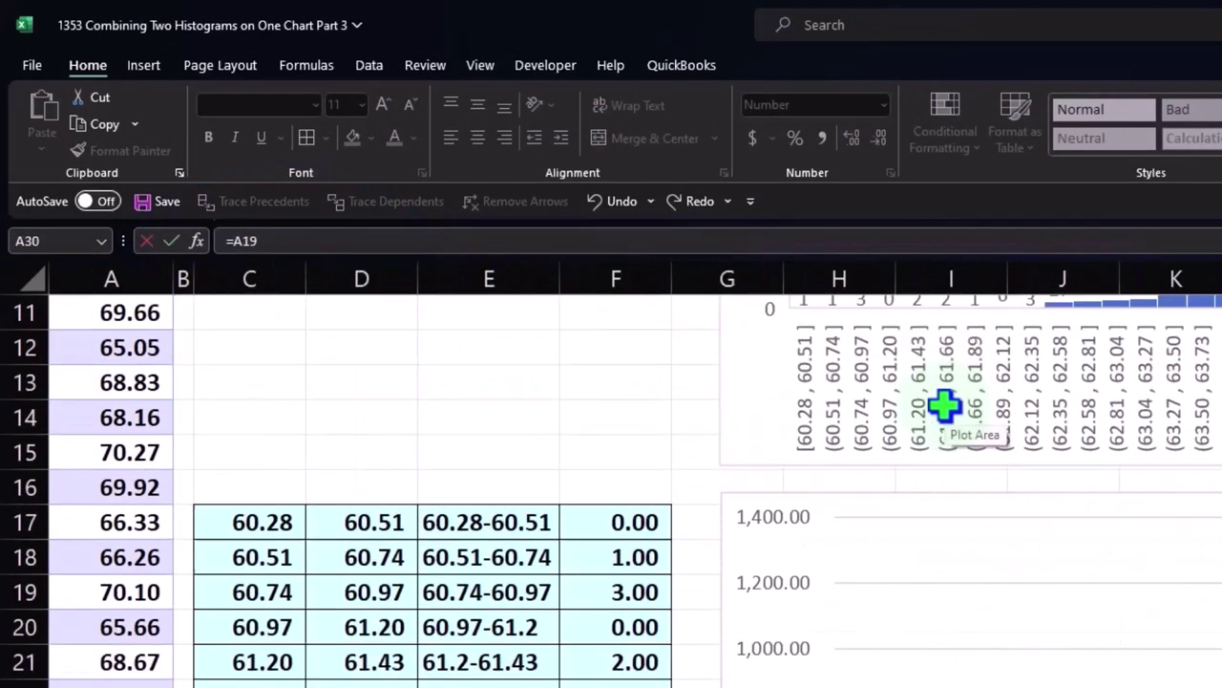
key("Down")
key("Down")
key("Down")
key("Up")
key("Up")
key("Up")
key("Up")
key("Up")
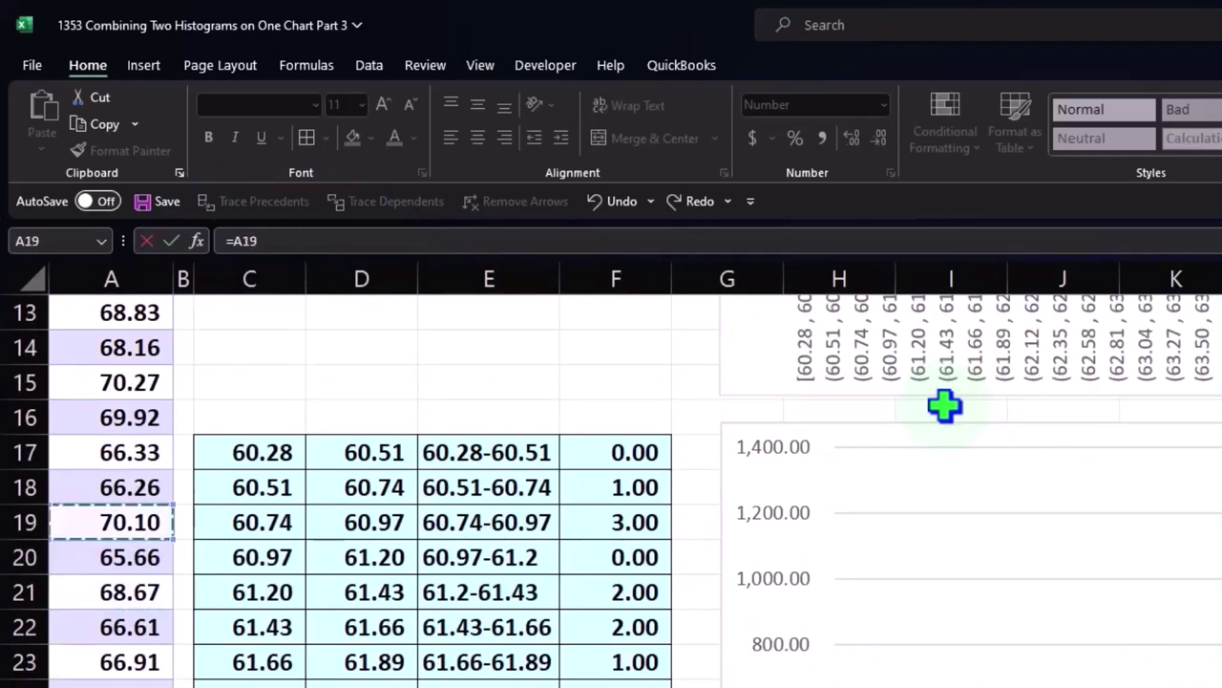
key("Right")
key("Right")
key("Right")
key("Right")
key("Up")
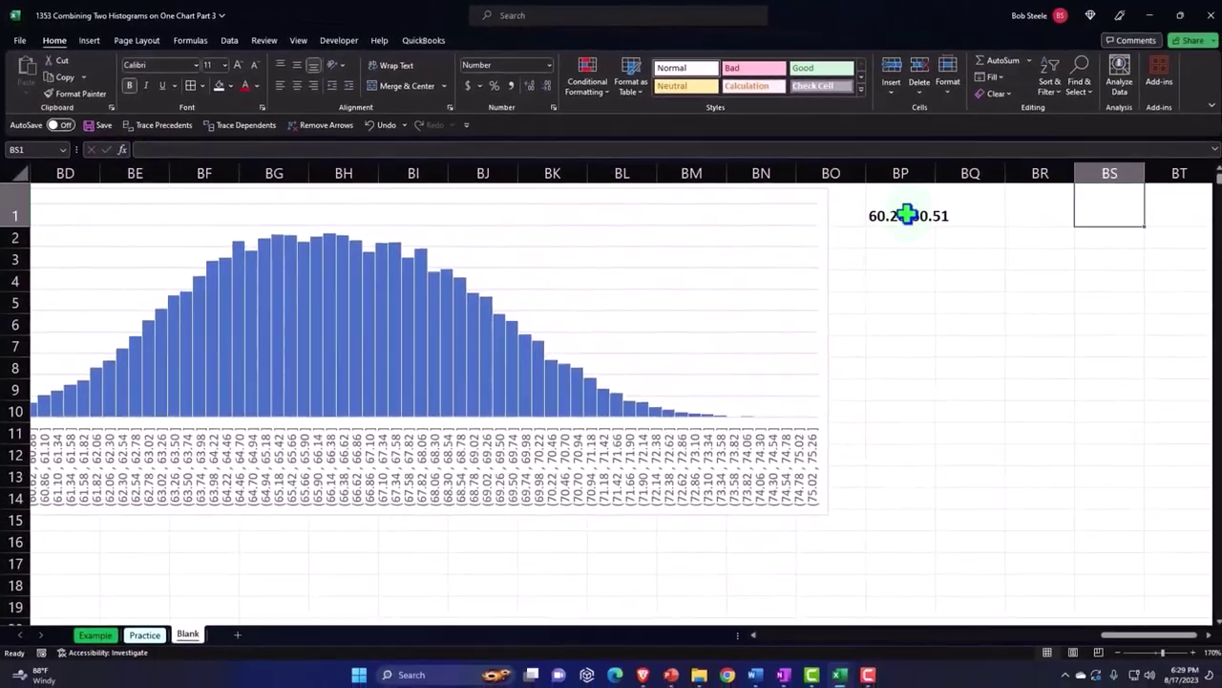
- Fill the BP1 formula into BQ1, then fill both down to row 74
left_click(905, 215)
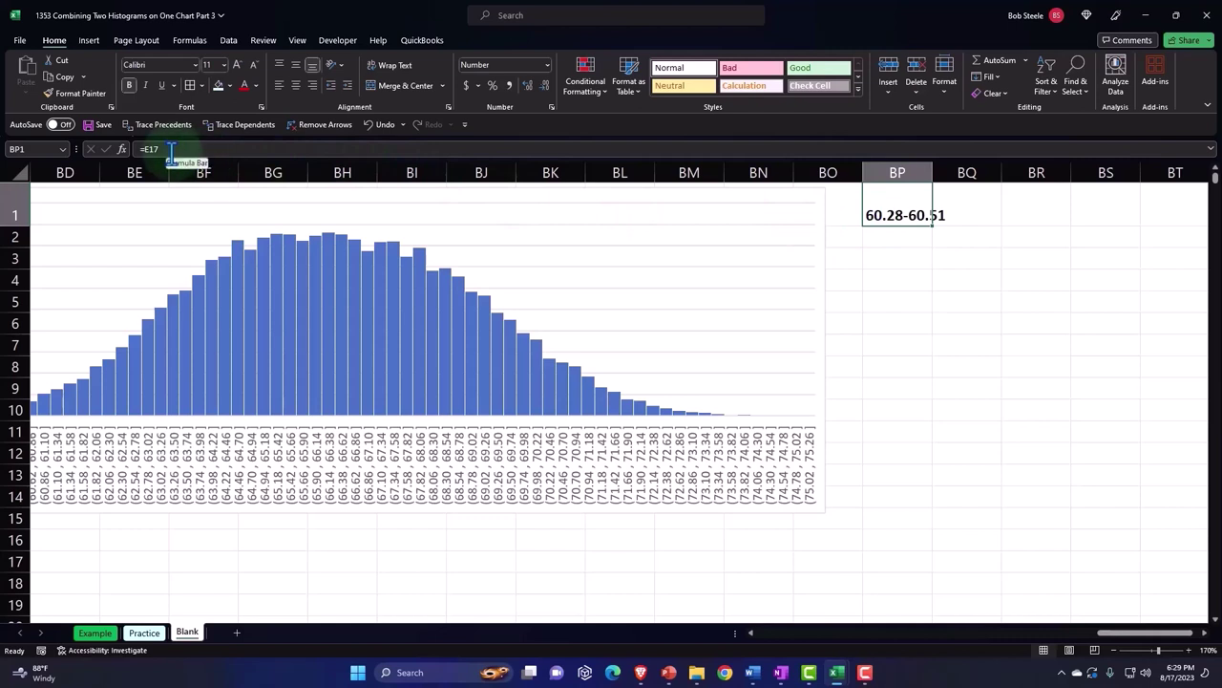
left_click_drag(933, 229, 977, 233)
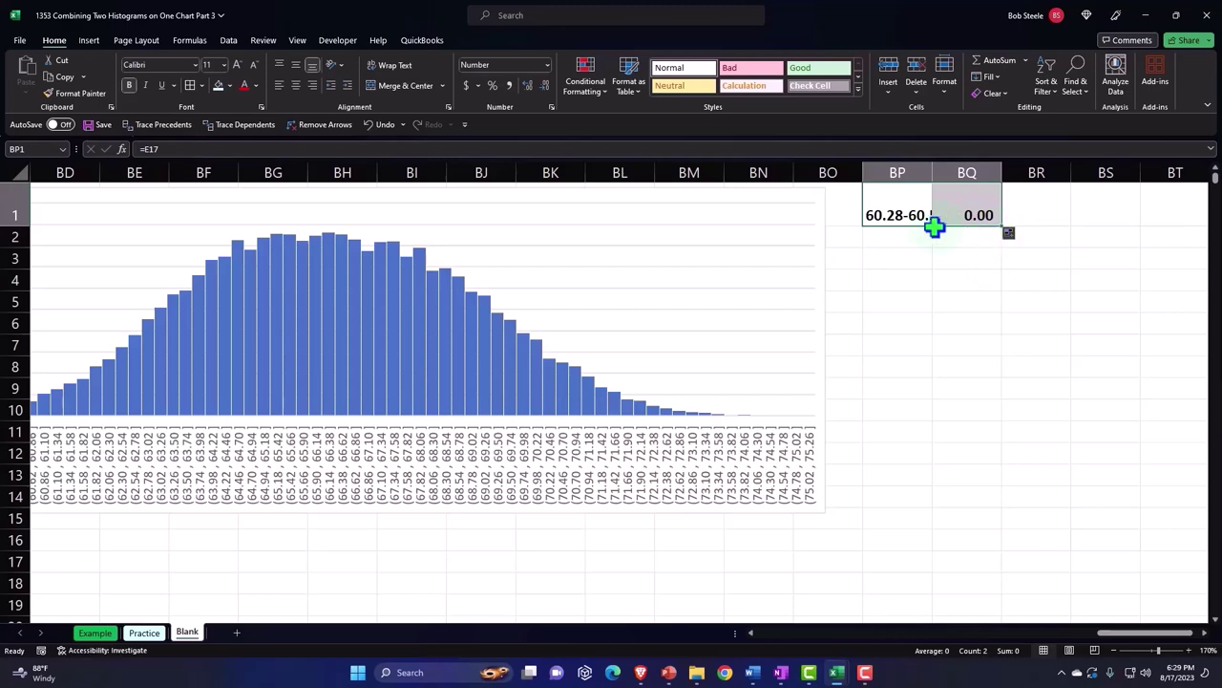
mouse_move(933, 226)
left_mouse_down()
mouse_move(993, 214)
mouse_move(1013, 640)
mouse_move(1002, 579)
left_mouse_up()
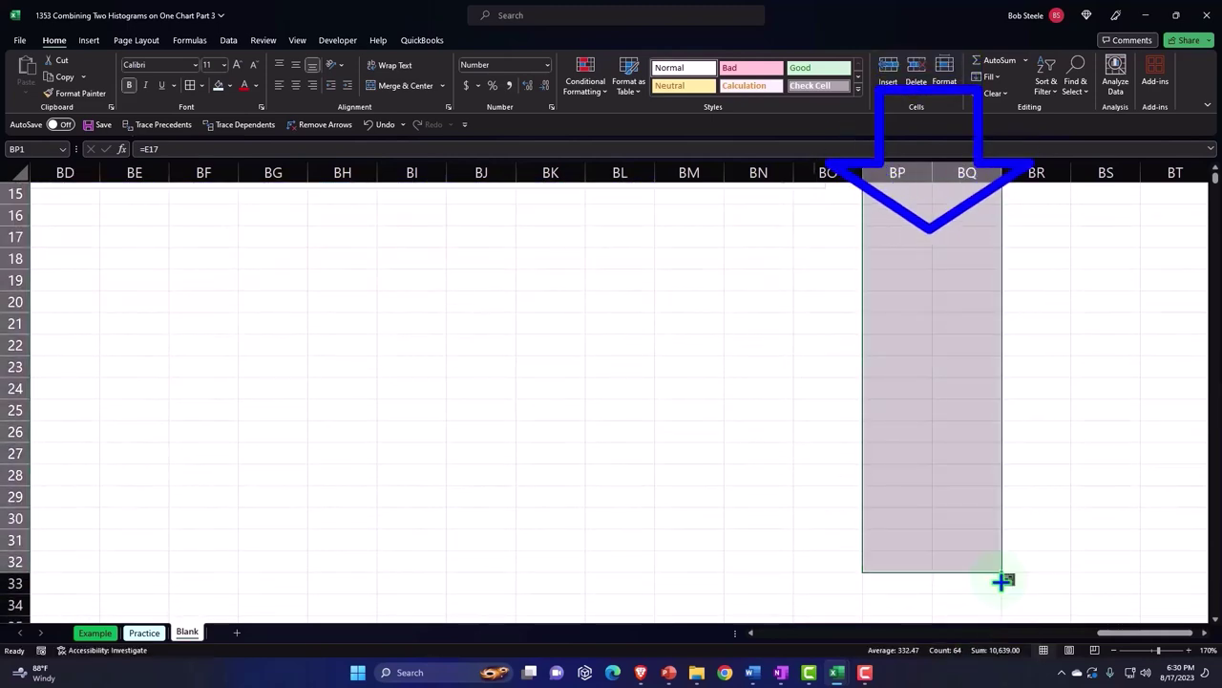
scroll(1003, 413, "down", 3)
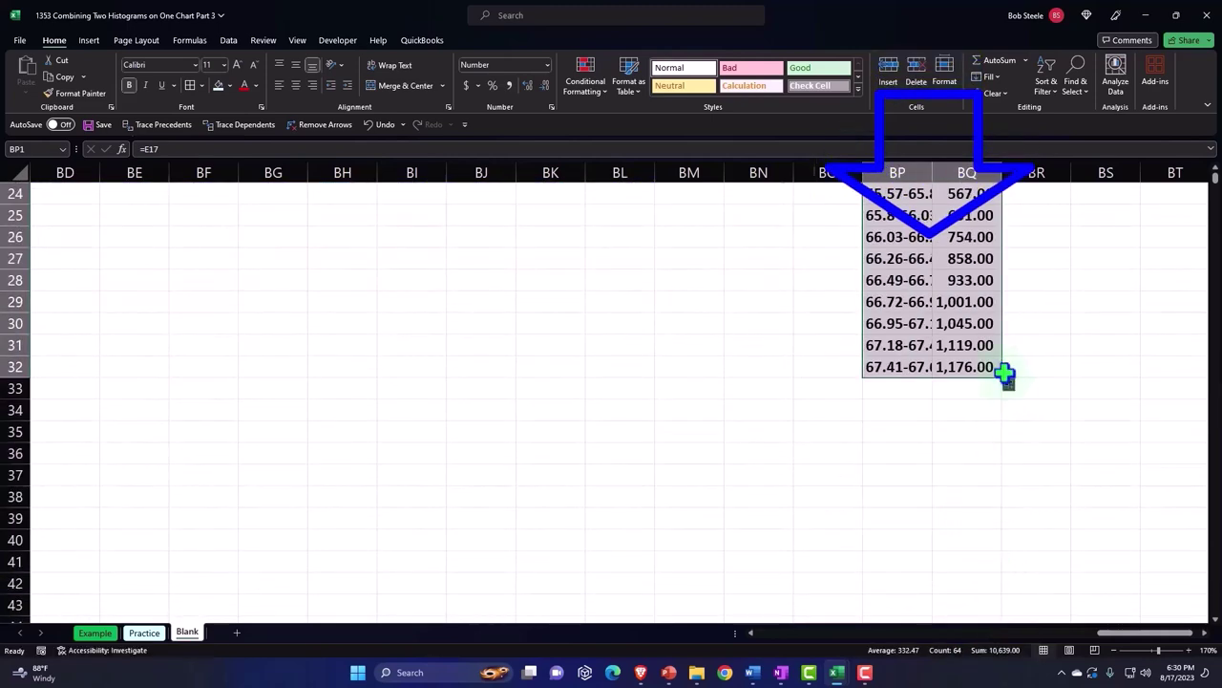
left_click_drag(1005, 374, 1004, 551)
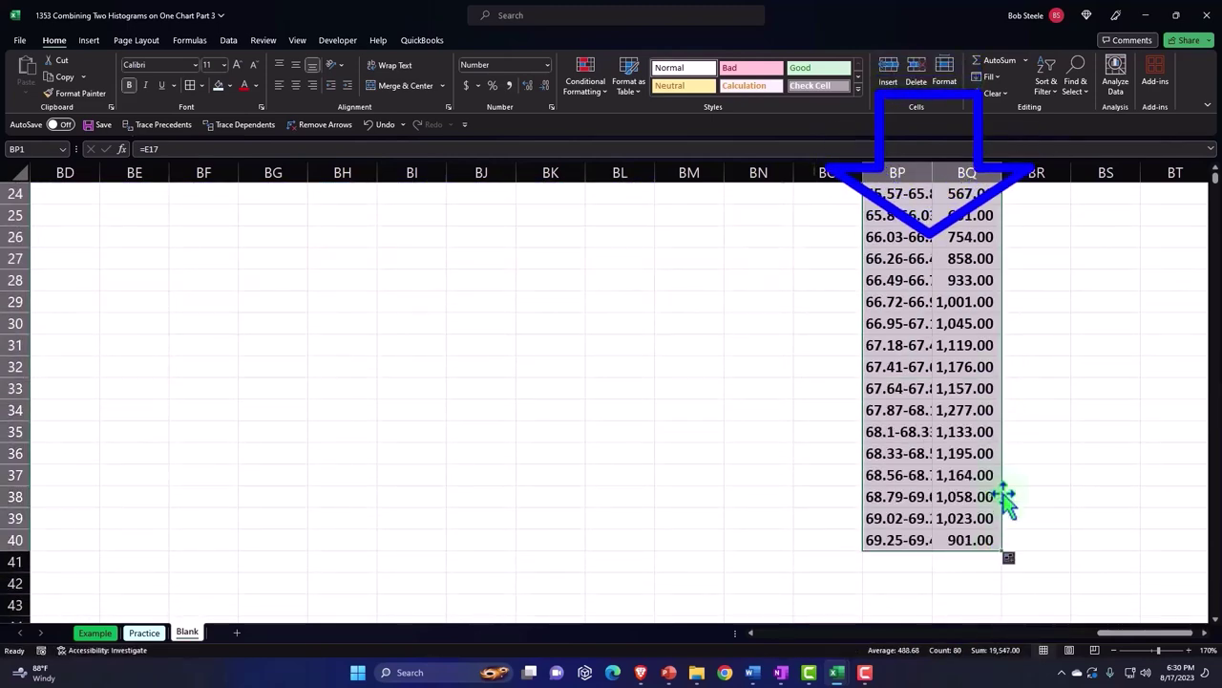
scroll(1005, 498, "down", 3)
left_click_drag(1003, 362, 1007, 551)
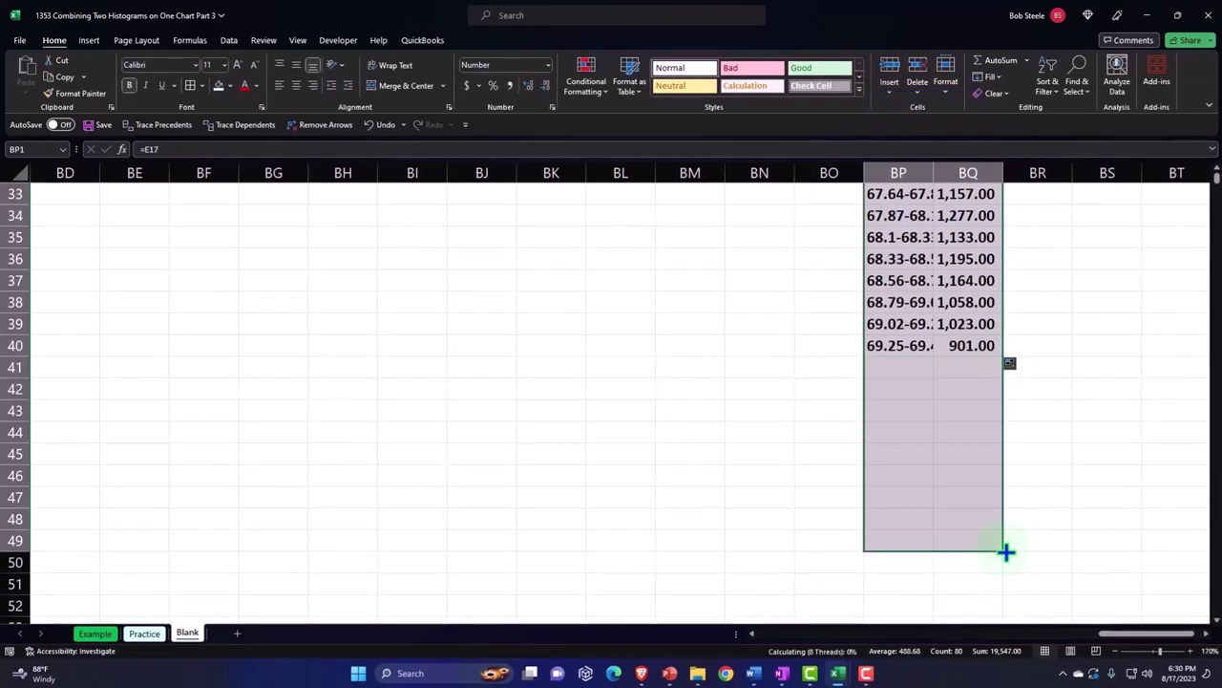
scroll(1006, 551, "down", 3)
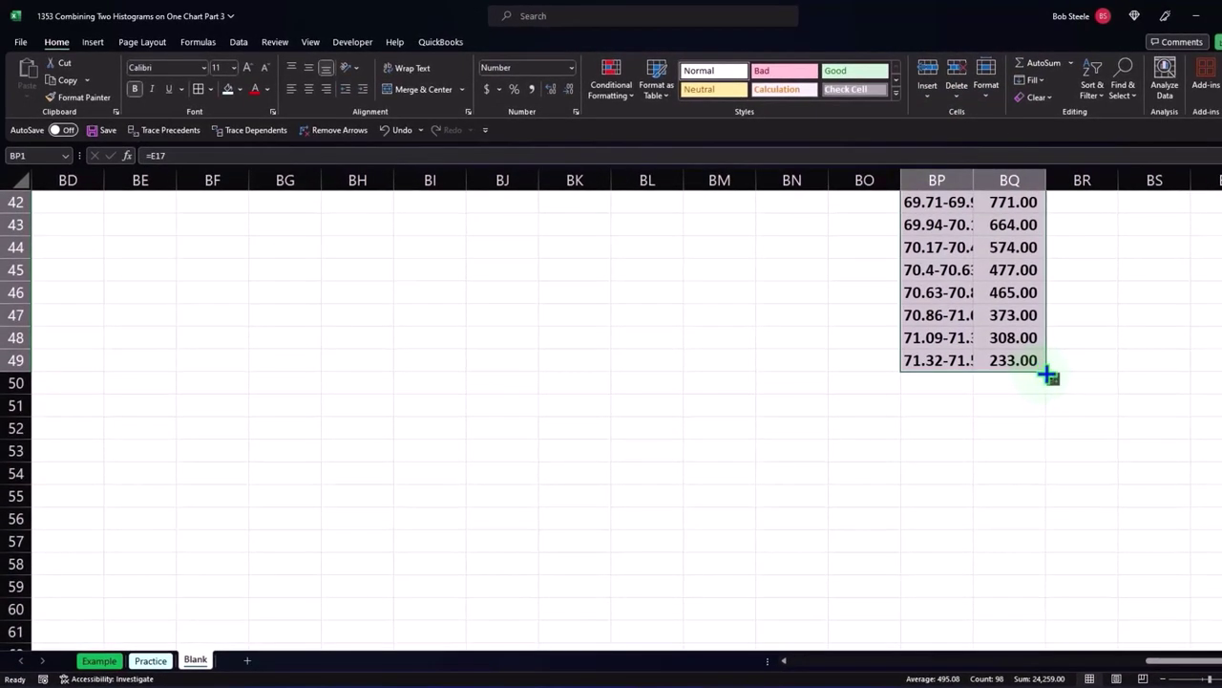
left_click_drag(1049, 375, 1047, 584)
scroll(1037, 497, "down", 2)
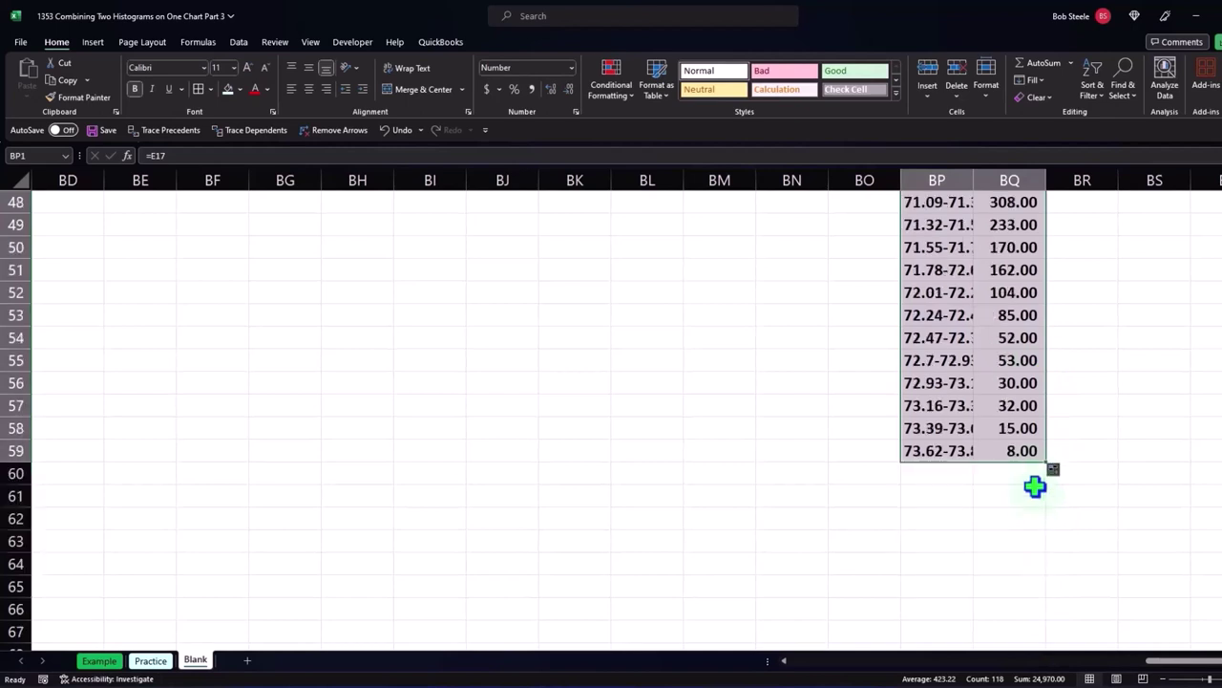
left_click_drag(1048, 466, 1047, 611)
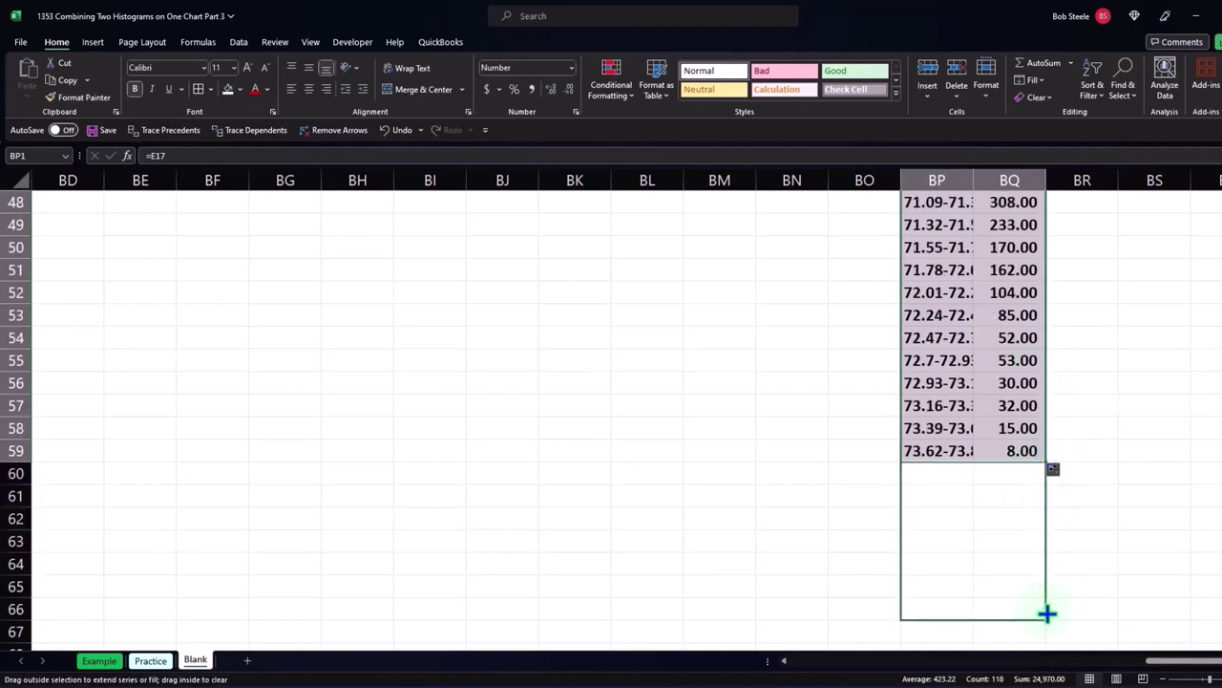
scroll(1051, 535, "down", 3)
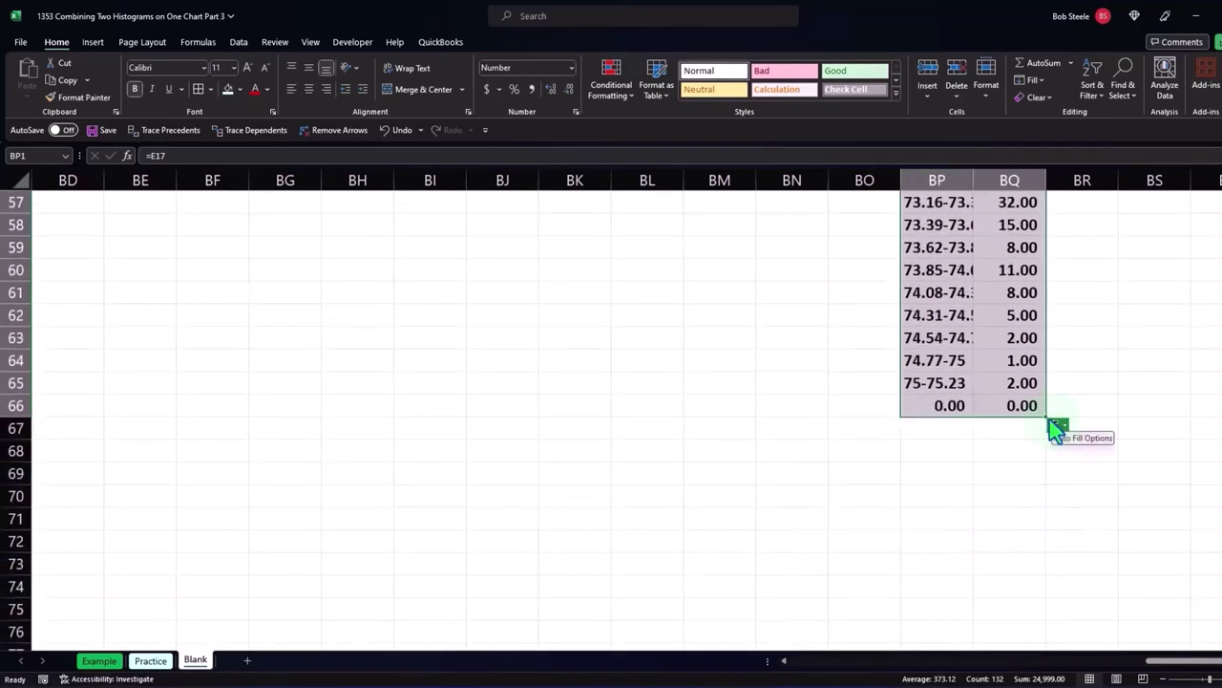
left_click_drag(1046, 416, 1037, 605)
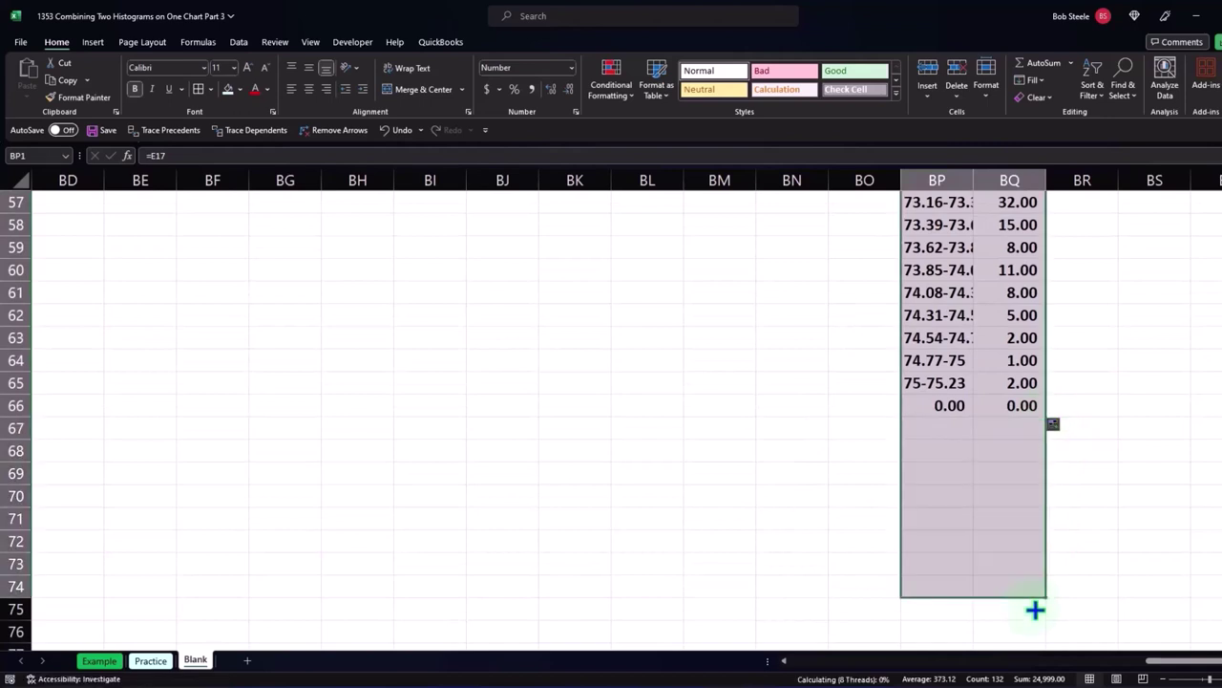
- Clear the zero rows 66–74 and widen column BP to show full bin ranges
left_click_drag(937, 407, 1014, 596)
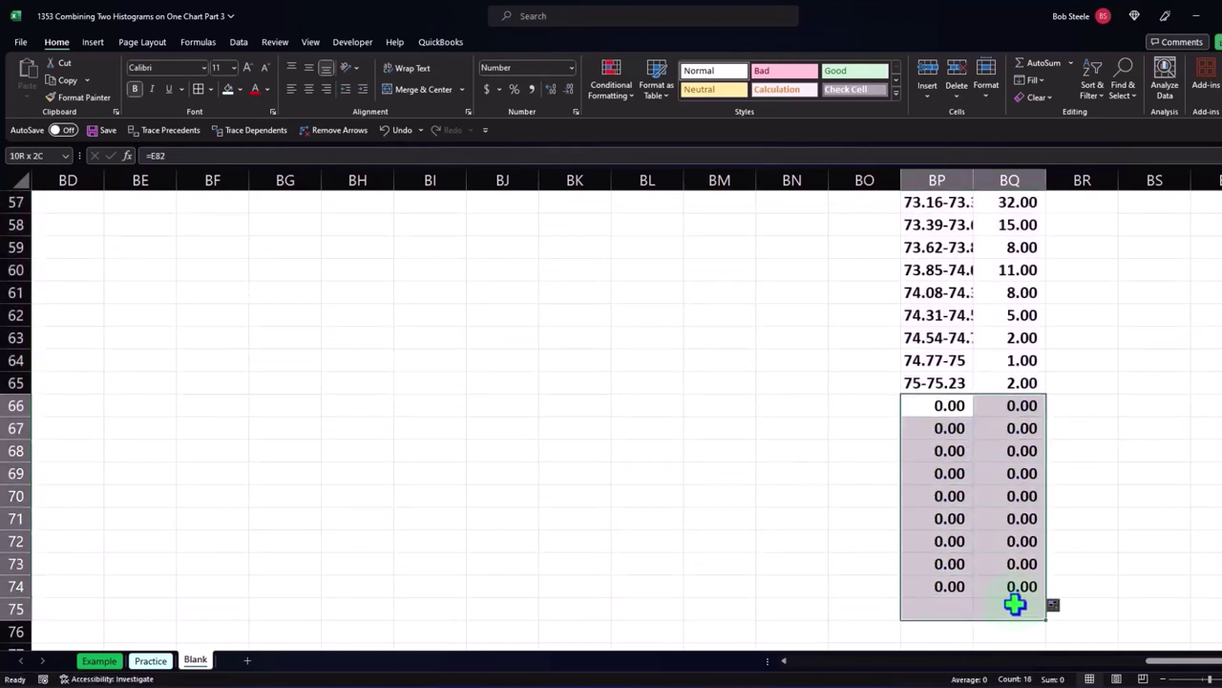
key("Delete")
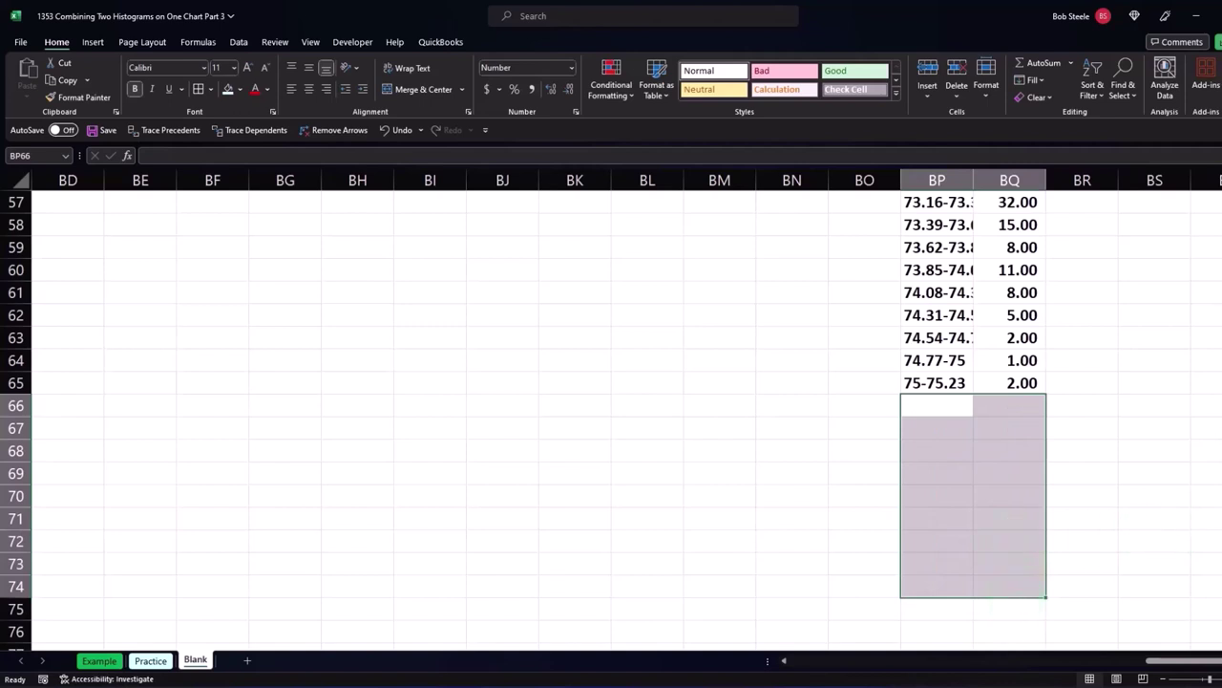
scroll(936, 382, "up", 19)
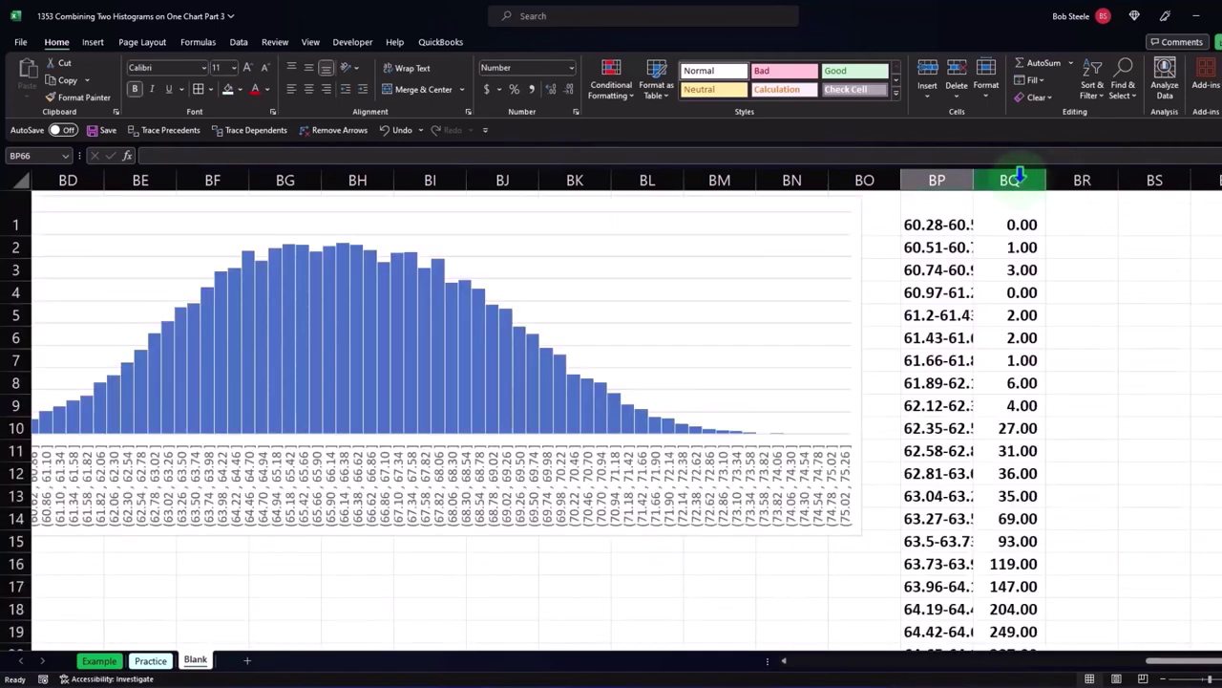
mouse_move(974, 182)
left_mouse_down()
mouse_move(1042, 184)
mouse_move(984, 191)
left_mouse_up()
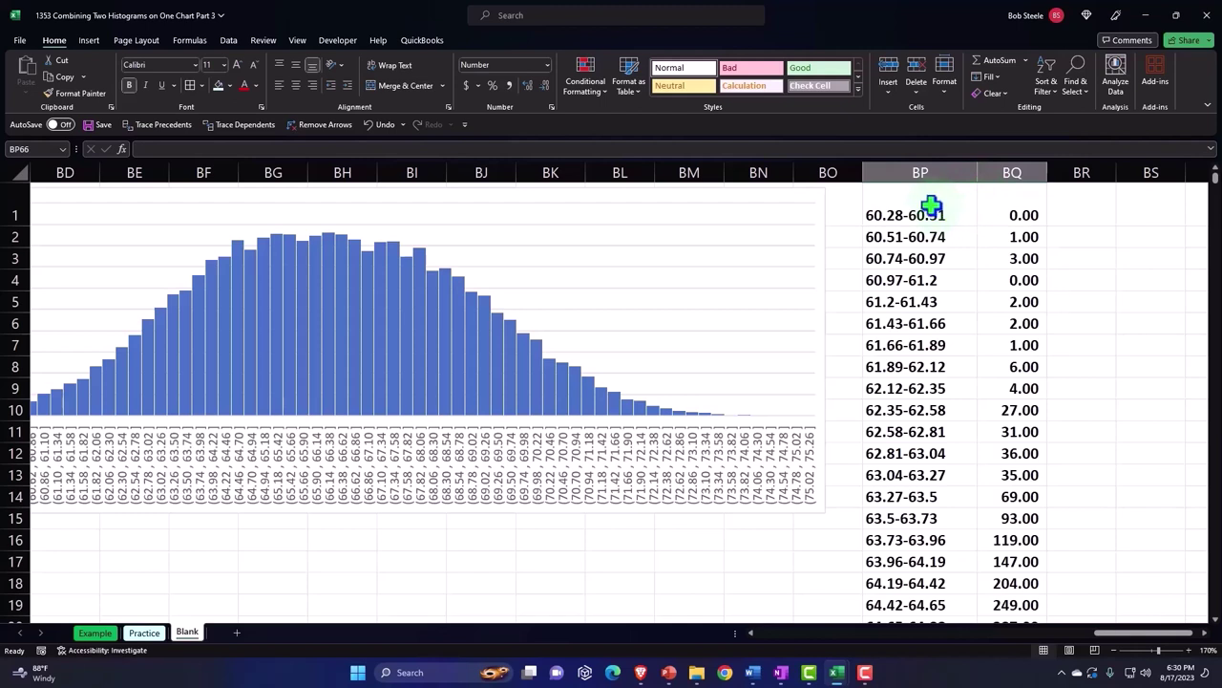
left_click_drag(933, 203, 1017, 194)
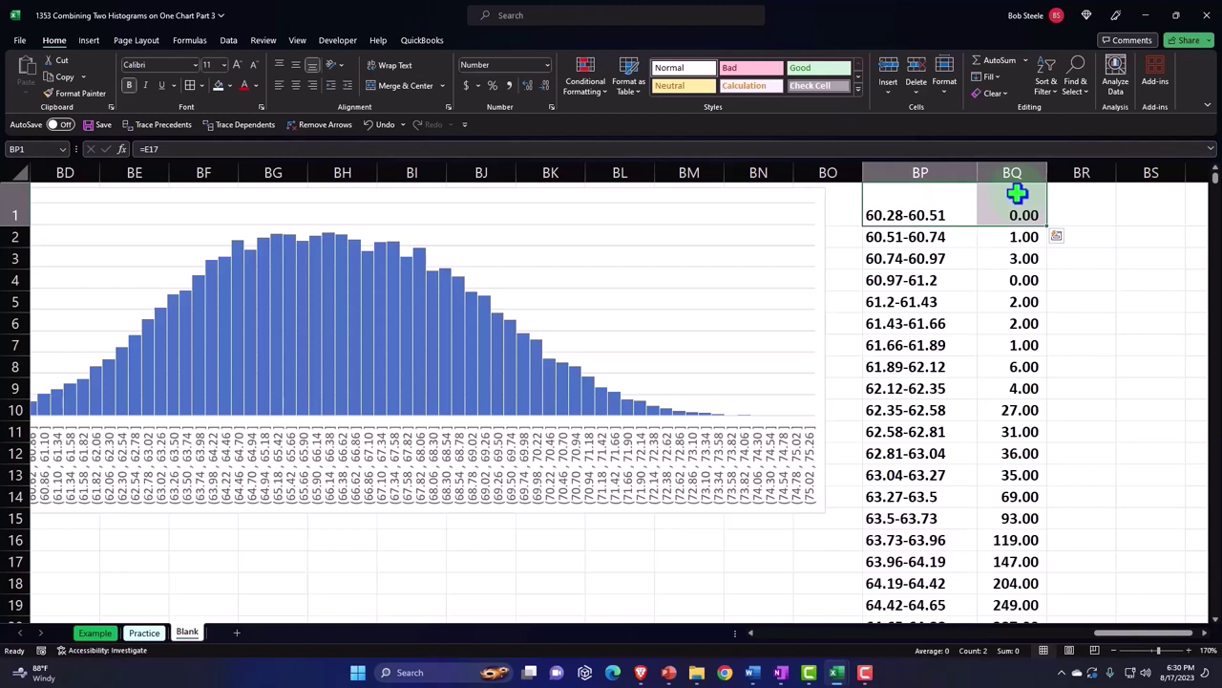
- Shift the BP:BQ table down one row and enter Men in BP1
right_click(919, 201)
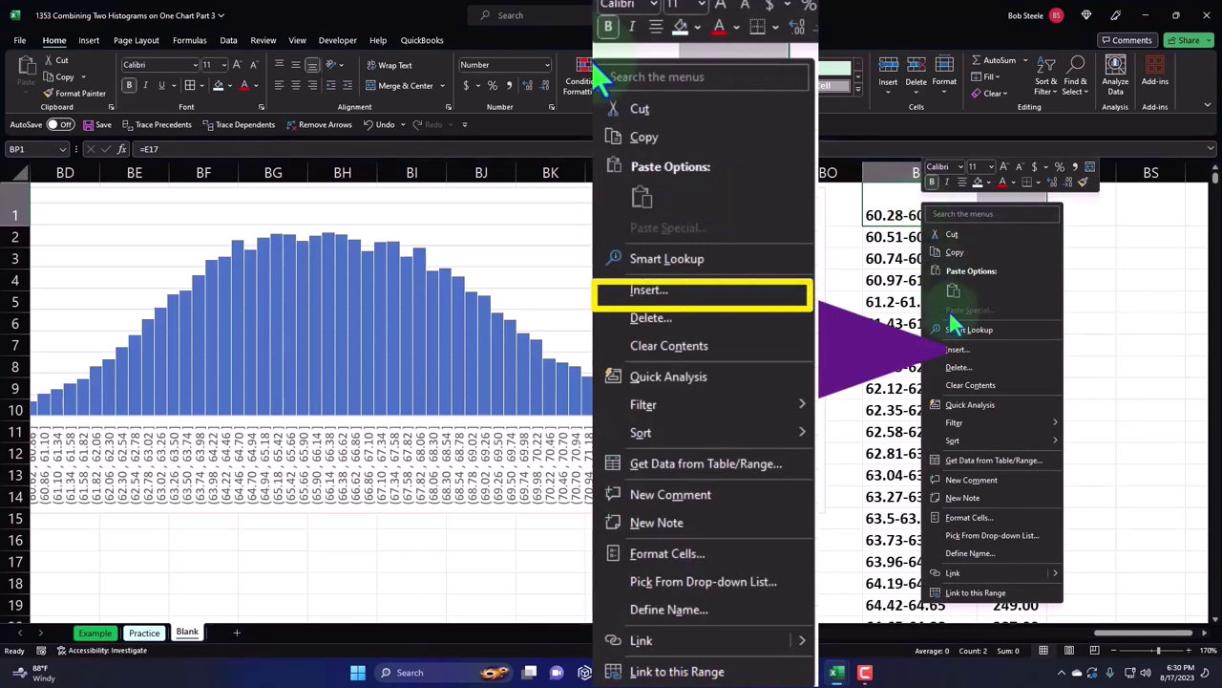
left_click(956, 348)
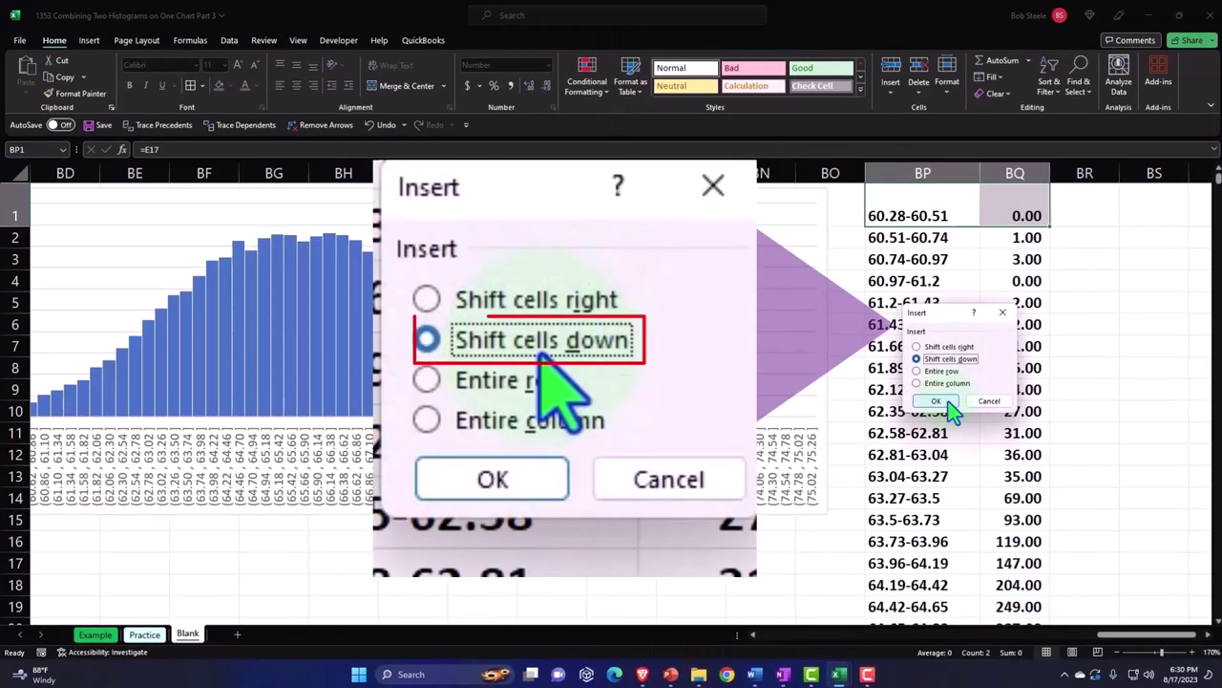
left_click(948, 401)
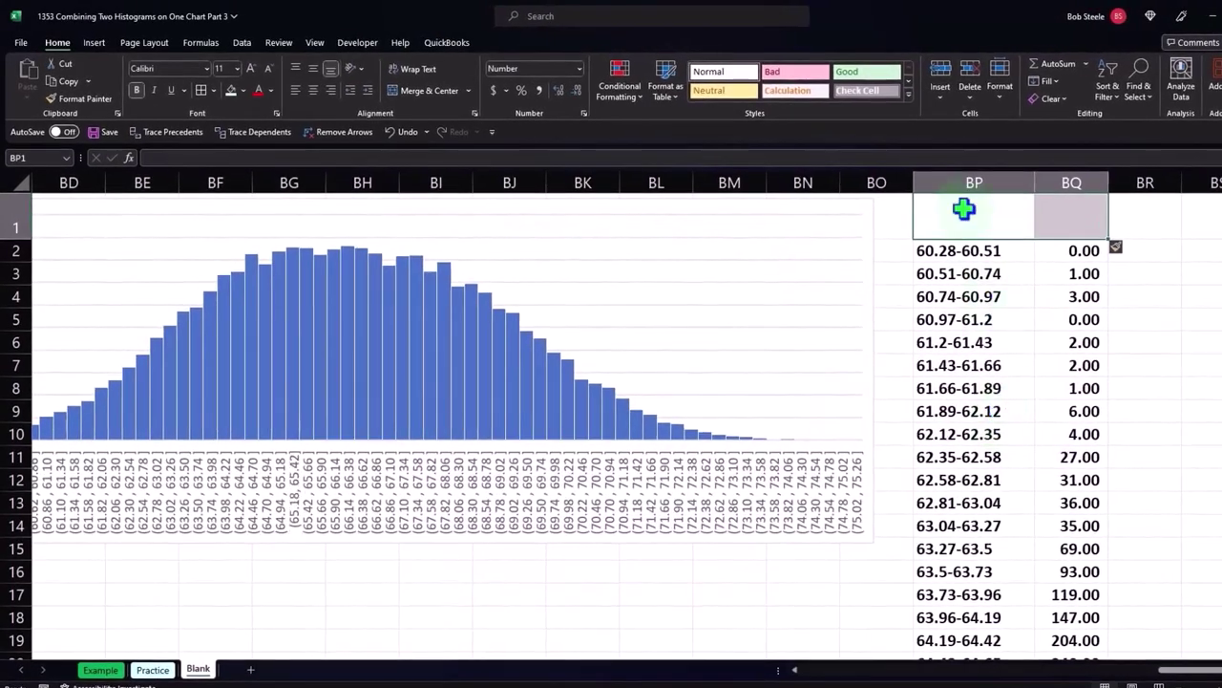
left_click(948, 208)
type("Men")
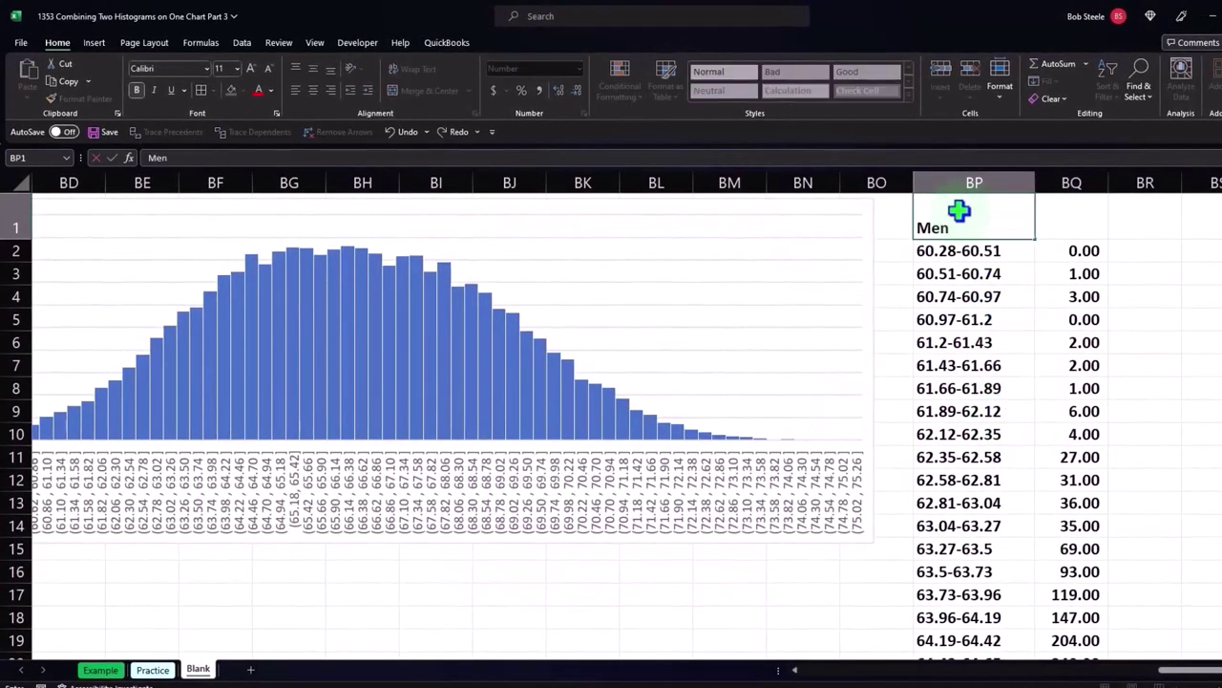
key("Return")
- Give header cells BP1:BQ1 a black fill with white font
left_click_drag(959, 210, 1051, 221)
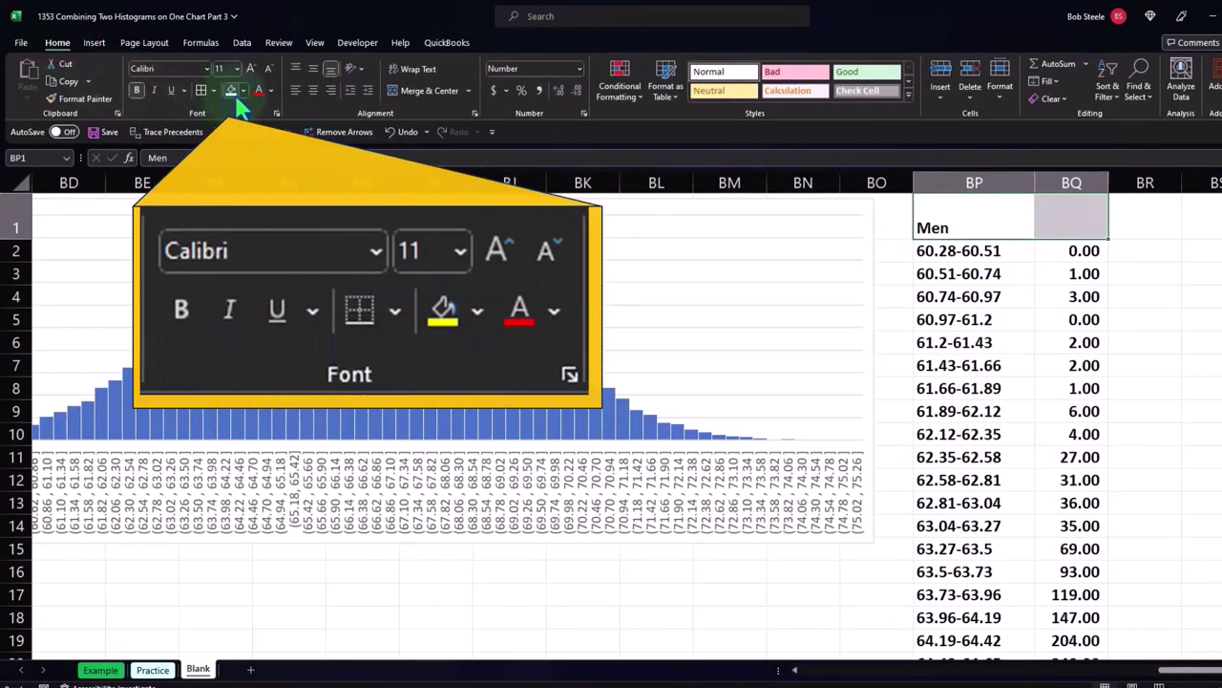
left_click(242, 90)
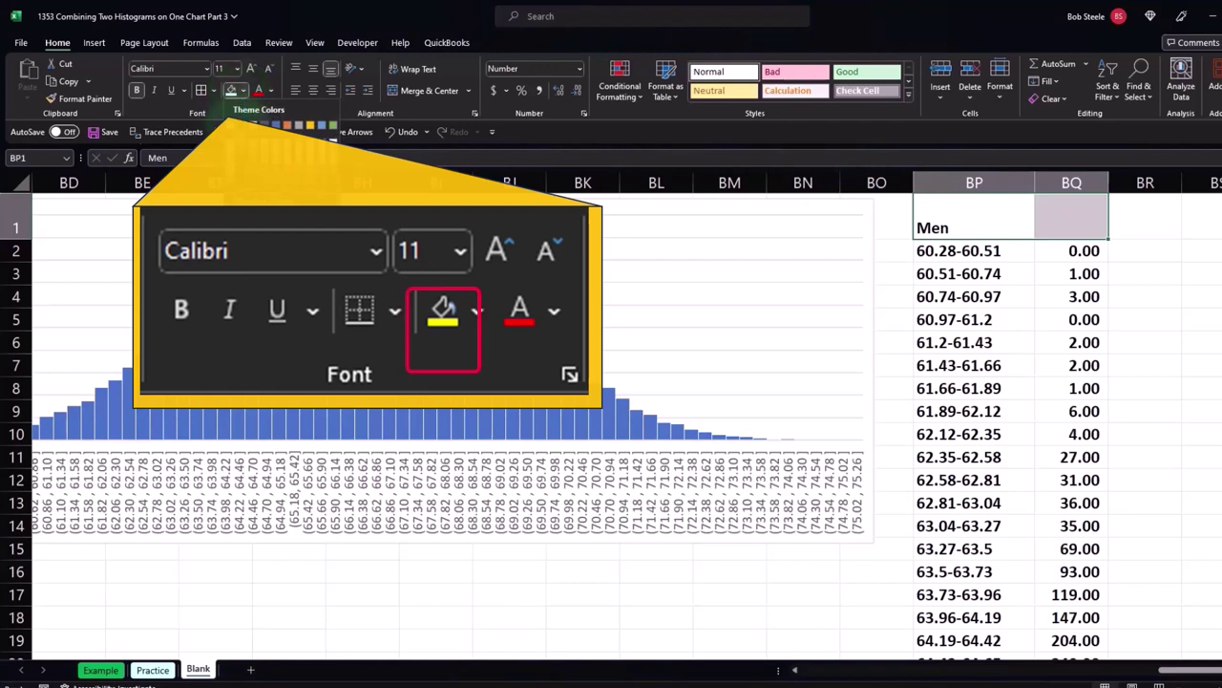
left_click(257, 125)
left_click(269, 86)
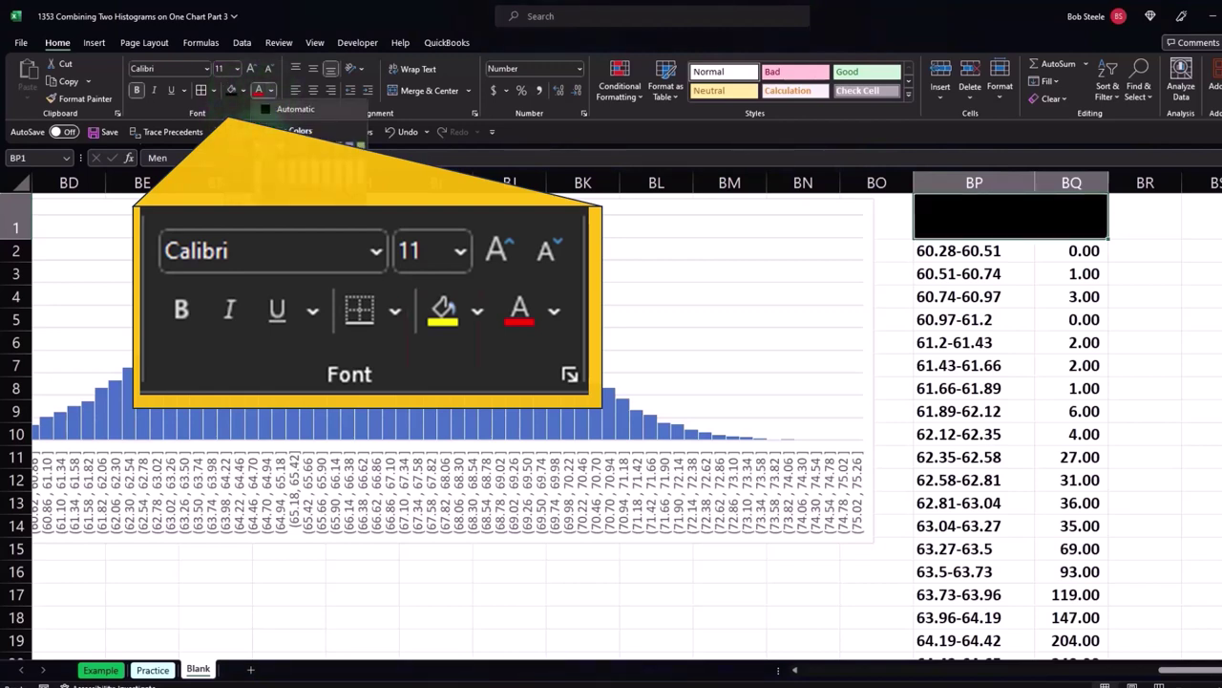
left_click(257, 146)
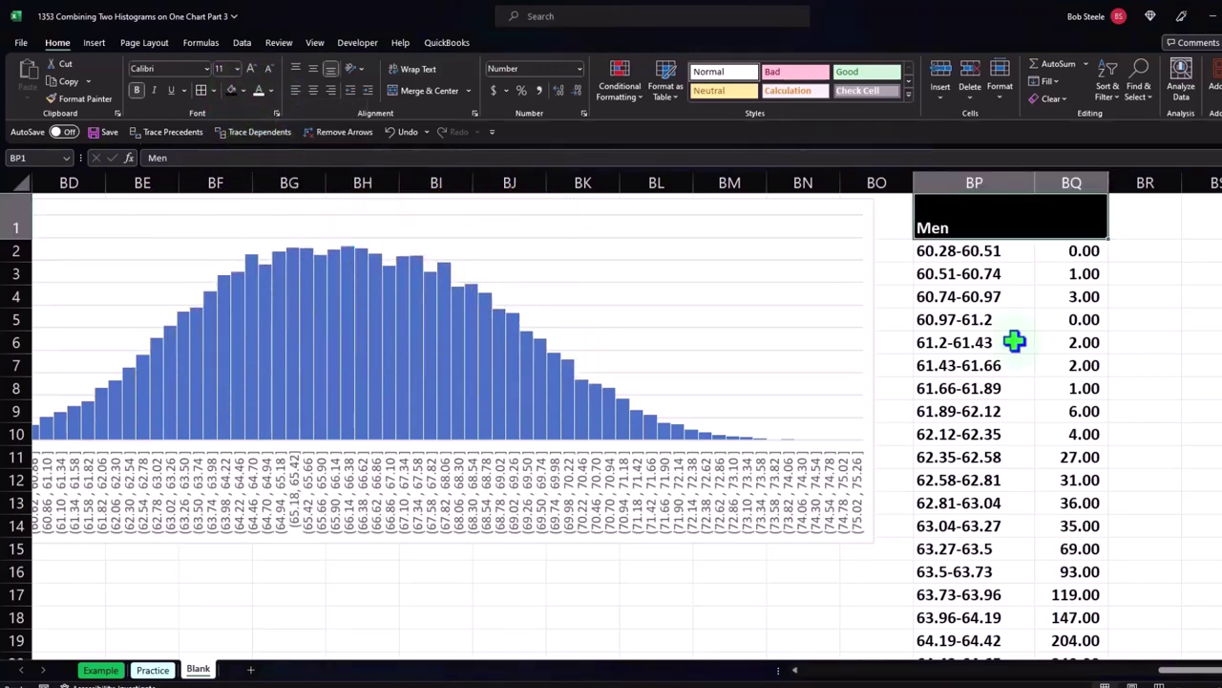
- Enter Men as the BQ1 header as well
left_click(1073, 227)
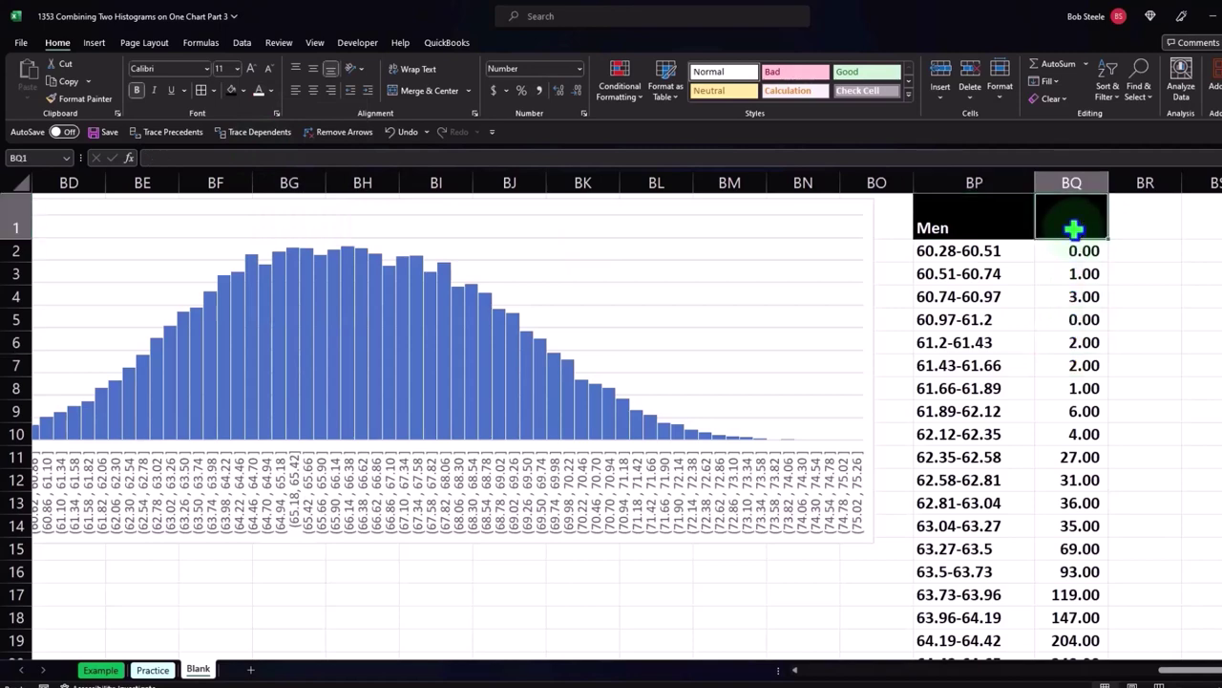
type("Men")
key("Return")
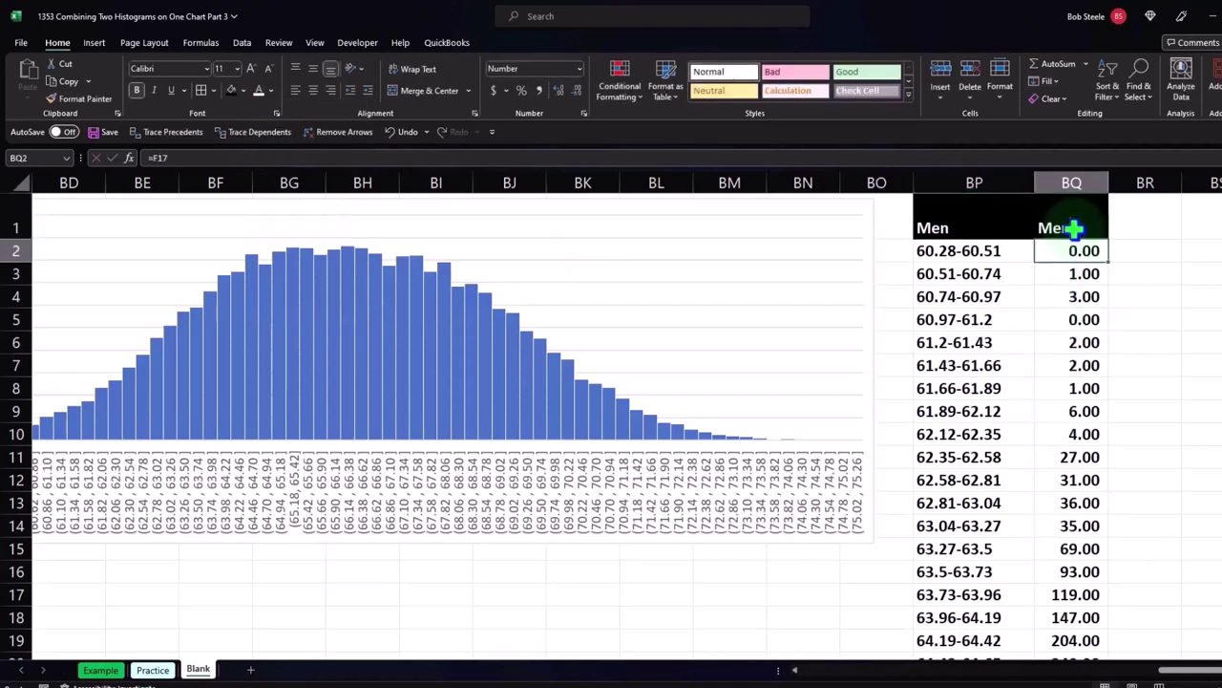
key("Right")
key("Right")
key("Right")
key("Right")
key("Right")
key("Right")
key("Right")
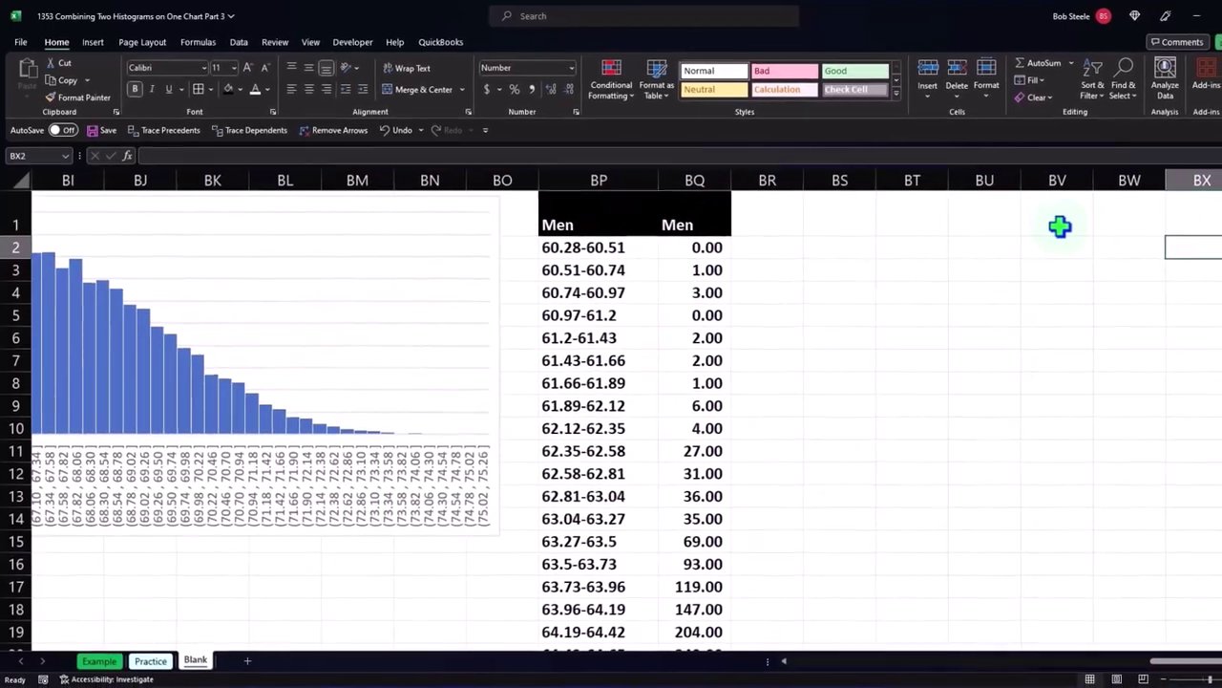
- Select BP2:BQ66 and insert a 2-D Clustered Column chart of the Men bins and counts
mouse_move(586, 240)
left_mouse_down()
mouse_move(649, 494)
mouse_move(642, 664)
left_mouse_up()
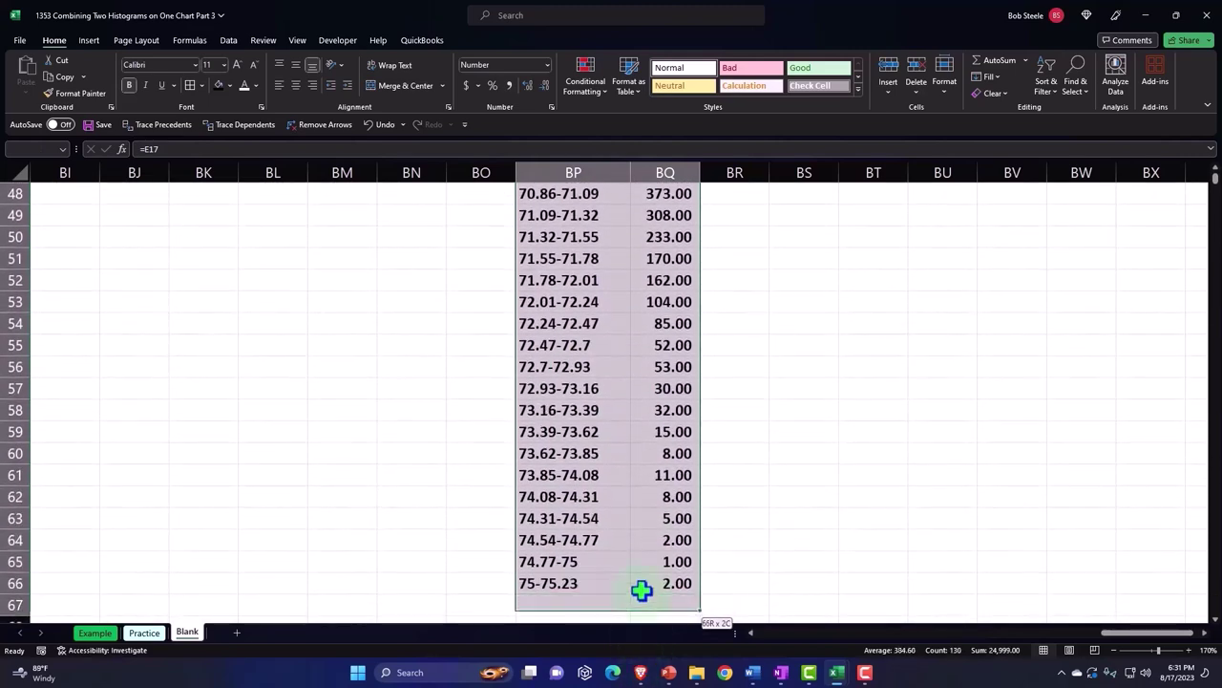
left_click_drag(641, 666, 640, 580)
scroll(641, 579, "up", 5)
scroll(640, 580, "up", 10)
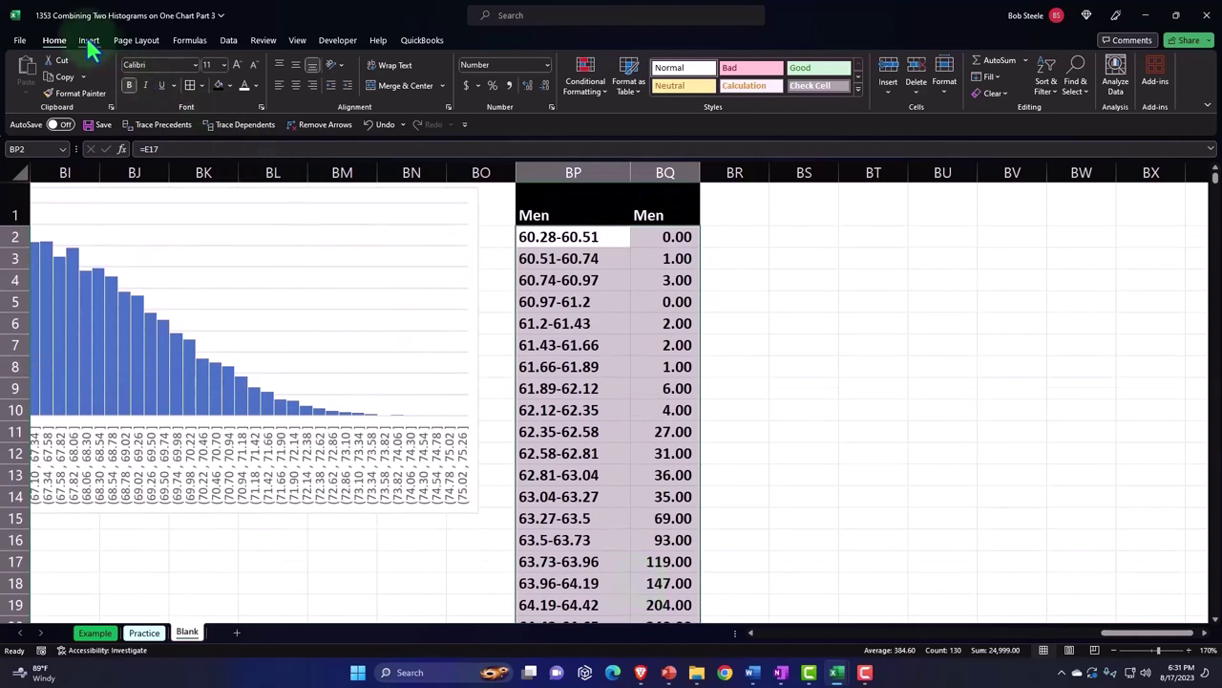
left_click(88, 39)
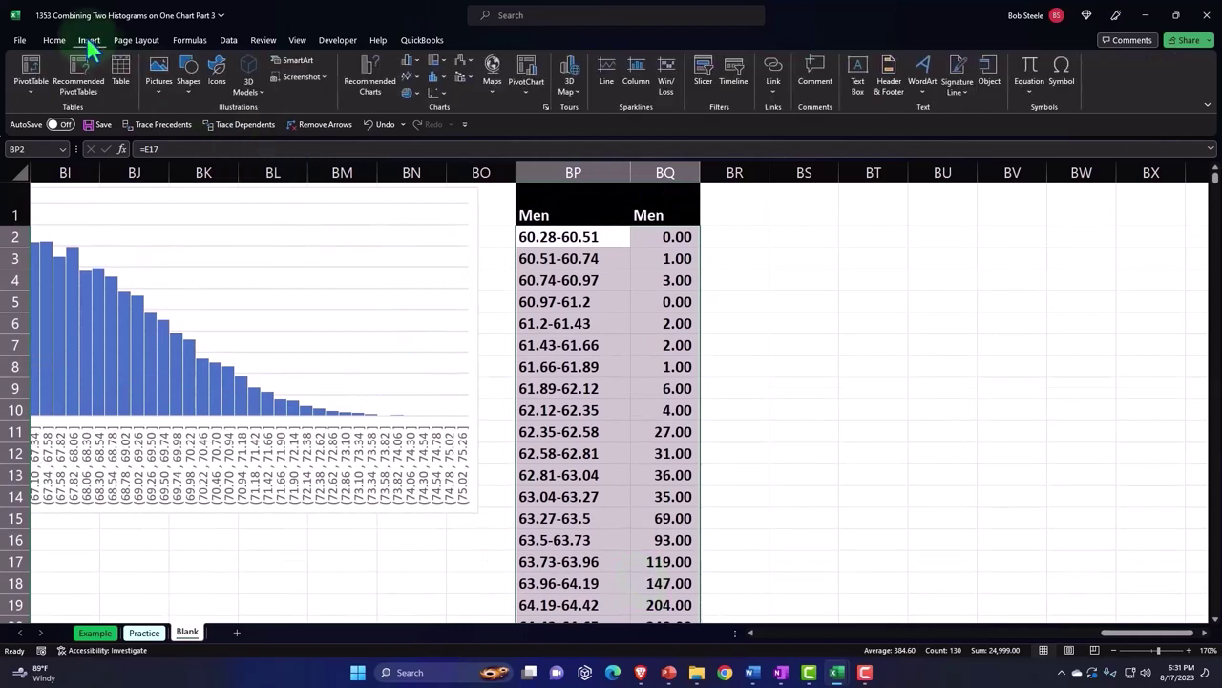
left_click(413, 61)
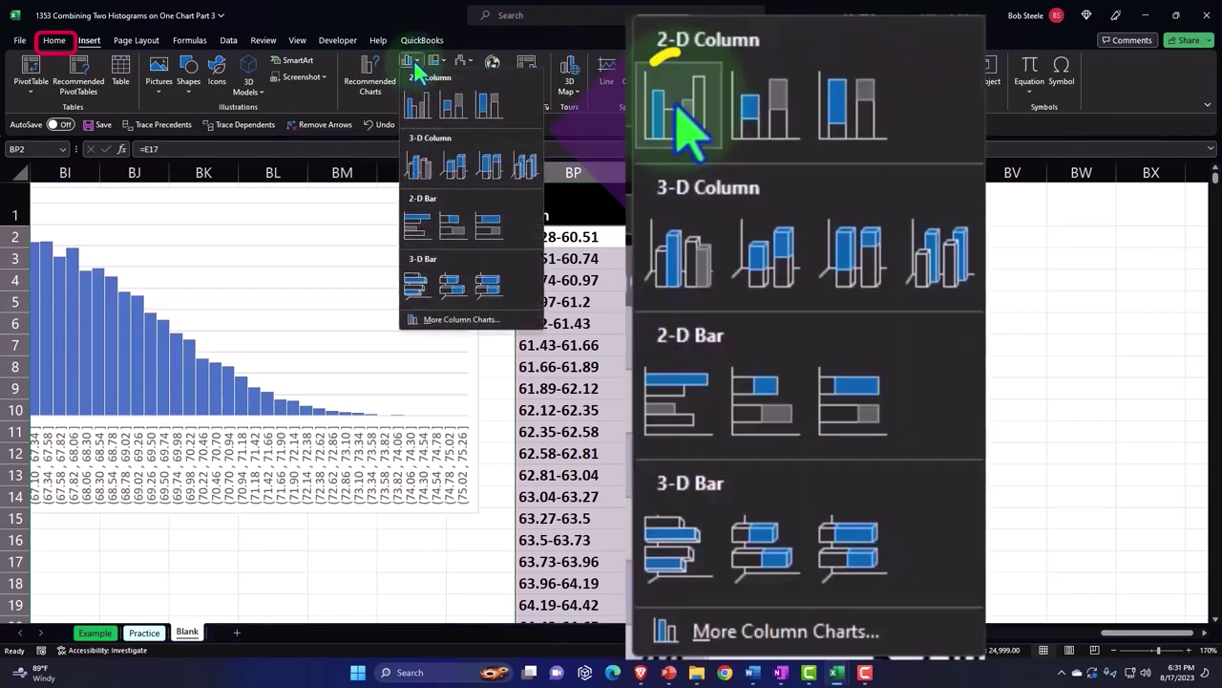
left_click(416, 109)
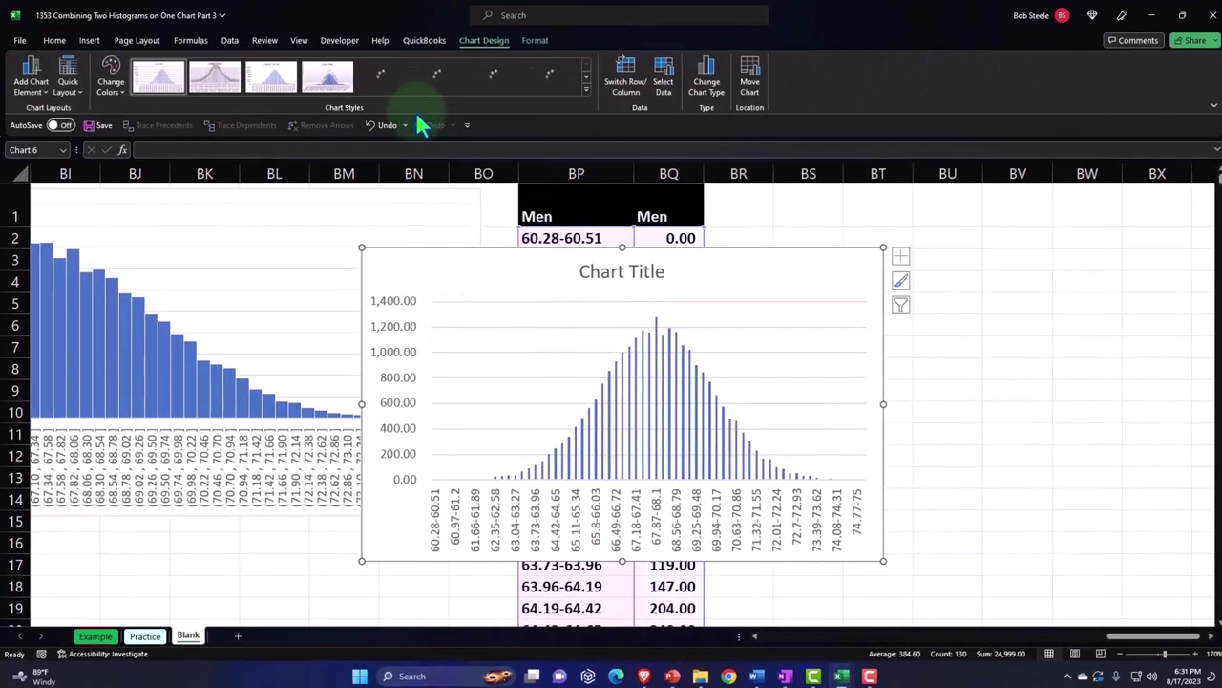
left_click_drag(716, 271, 906, 216)
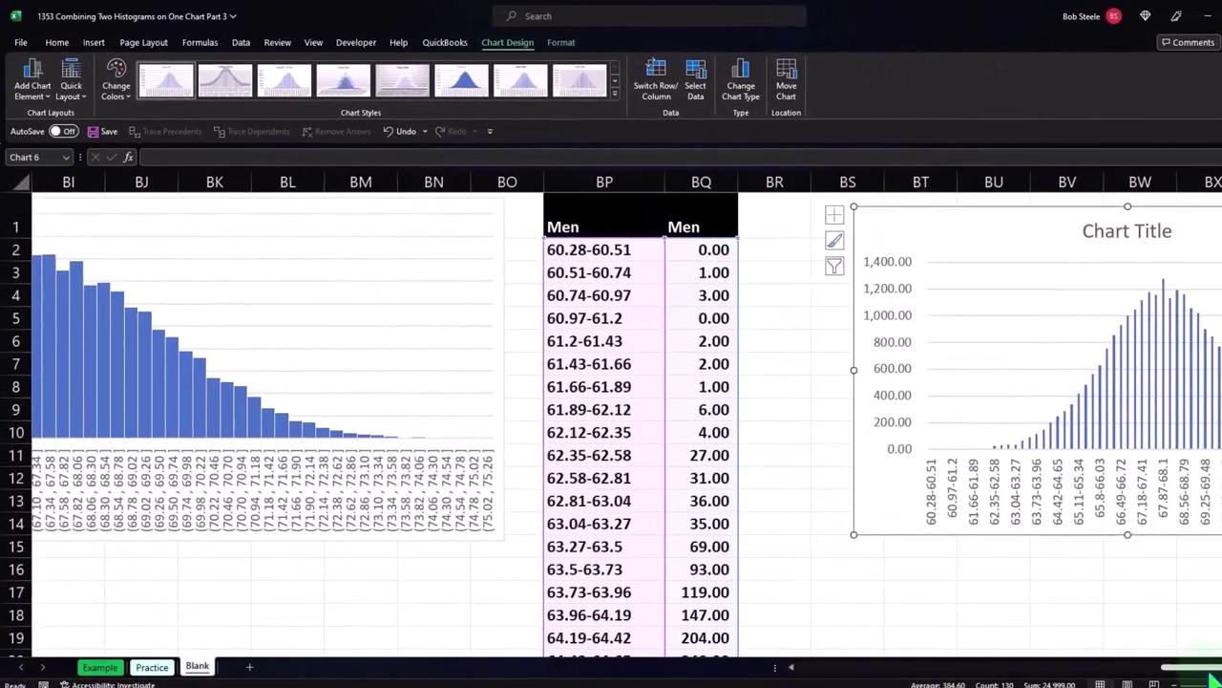
- Bring the new chart into view, nudge it right, and enlarge it
left_click(1176, 576)
key("Right")
key("Right")
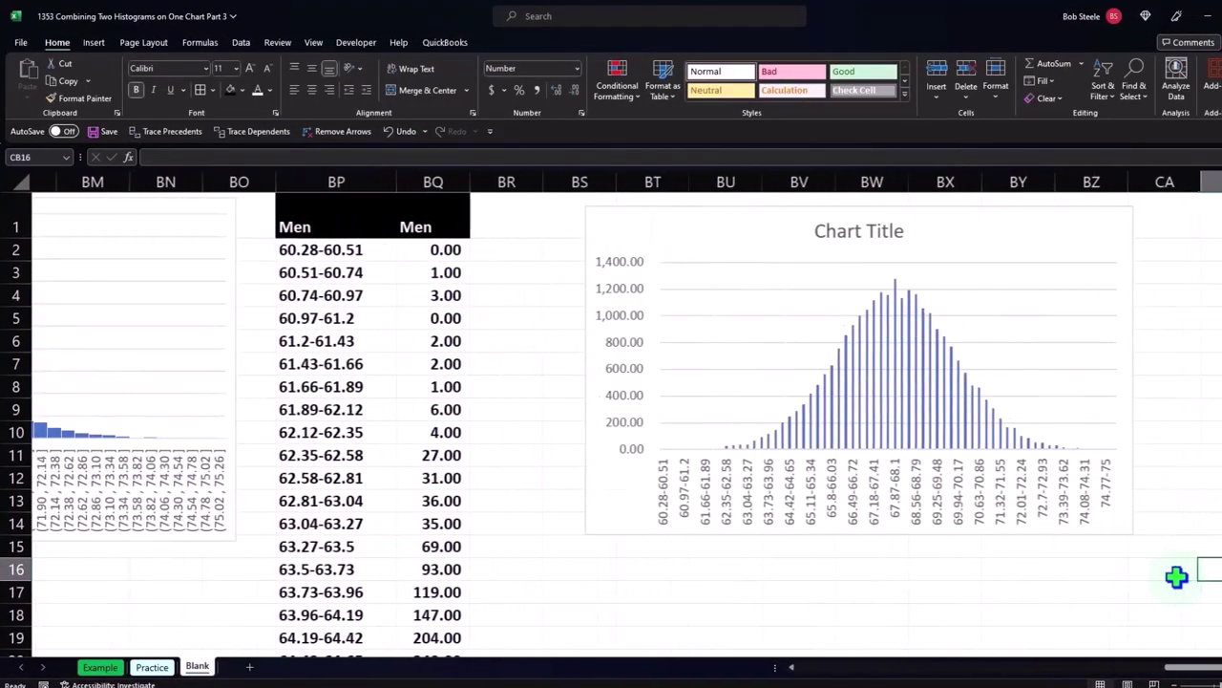
key("Right")
key("Right")
key("Right")
key("Right")
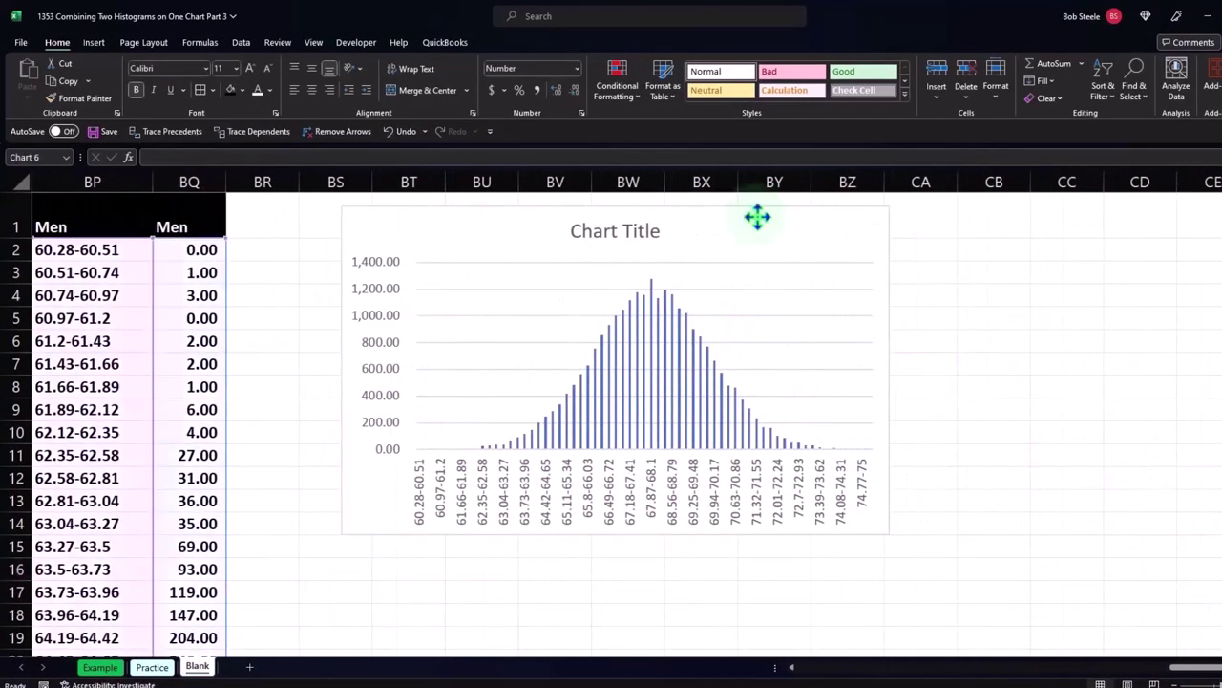
left_click_drag(755, 216, 795, 209)
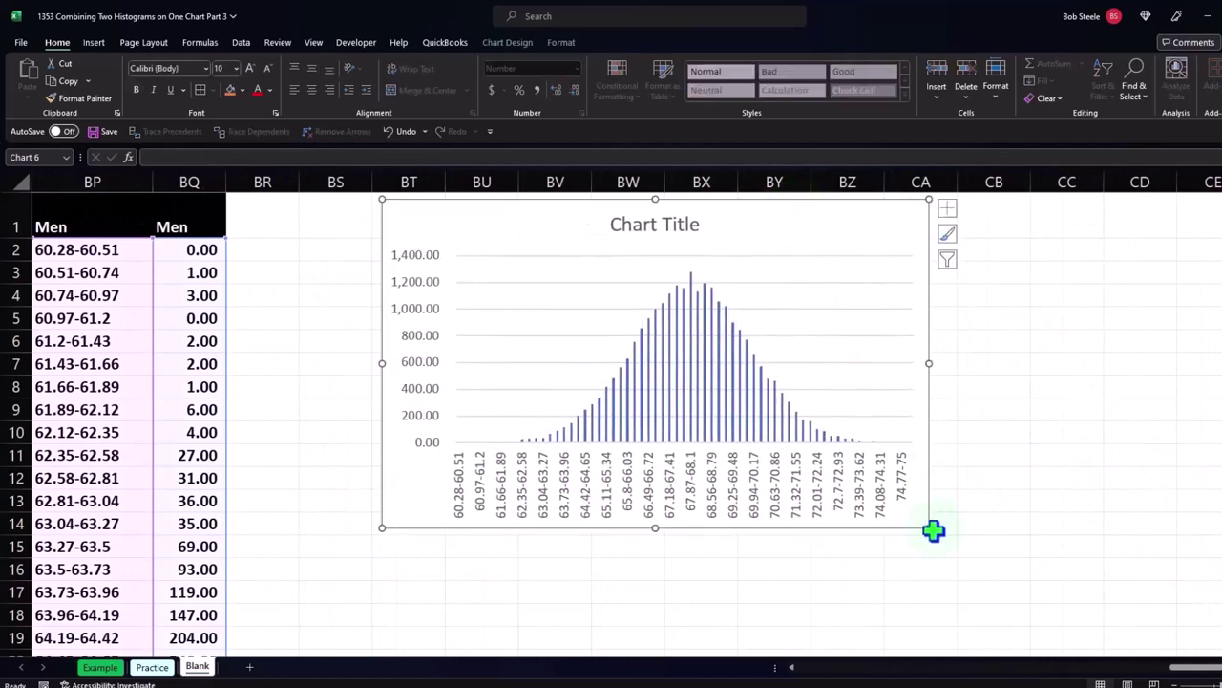
left_click_drag(933, 531, 1221, 569)
- Delete the default chart title, narrow column BR, and set the chart beside the table
left_click(792, 224)
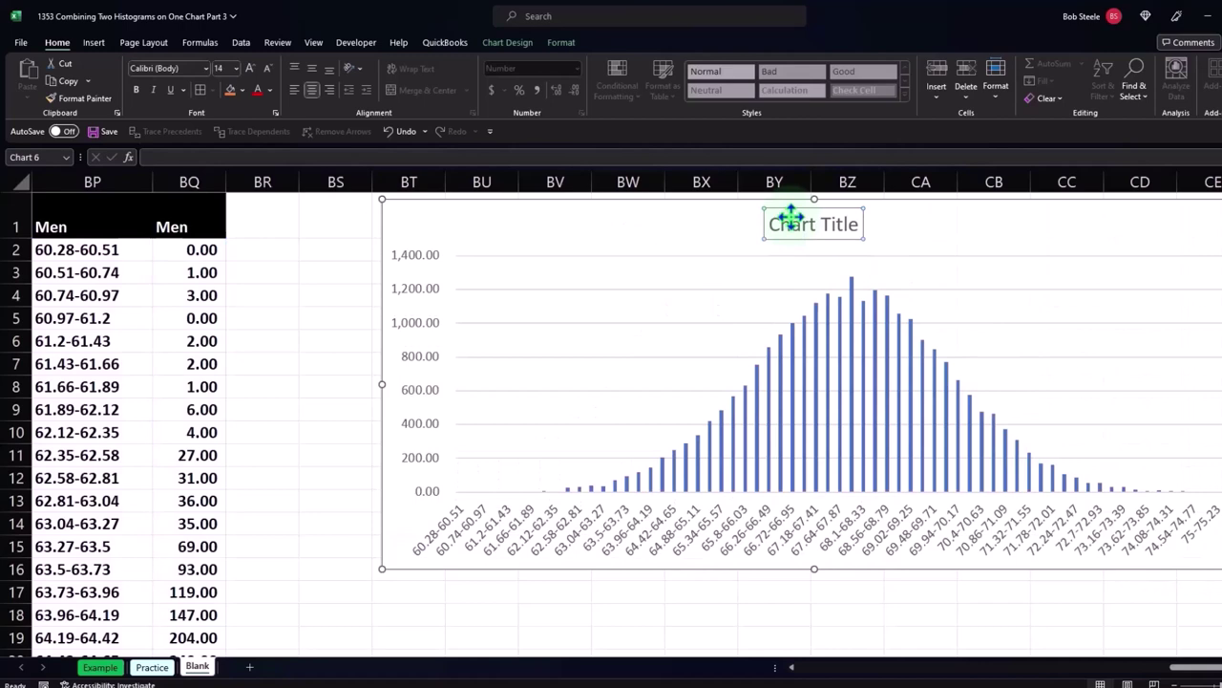
key("Delete")
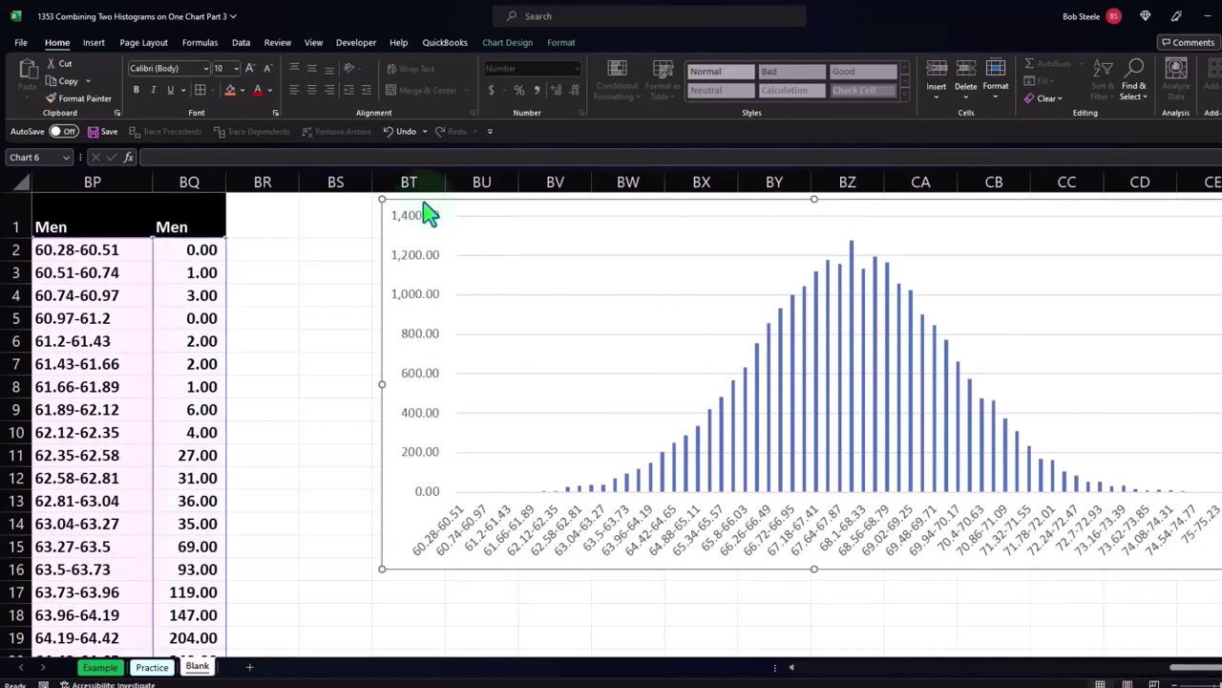
left_click_drag(429, 212, 493, 211)
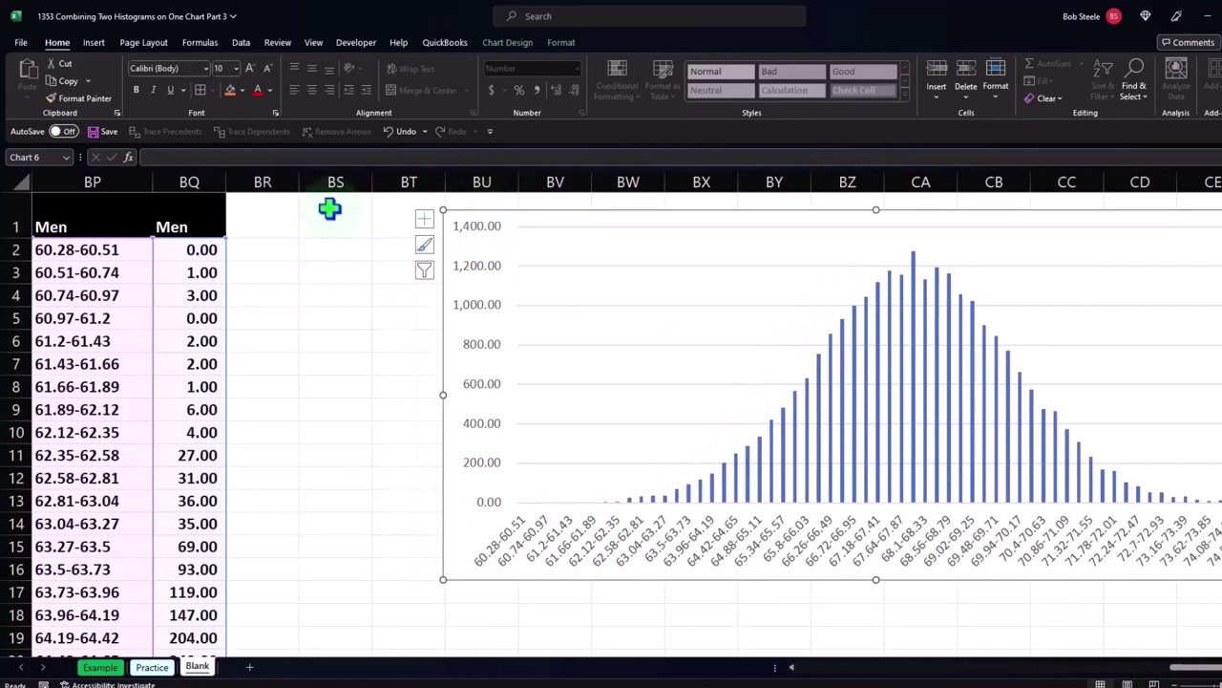
left_click_drag(299, 191, 239, 191)
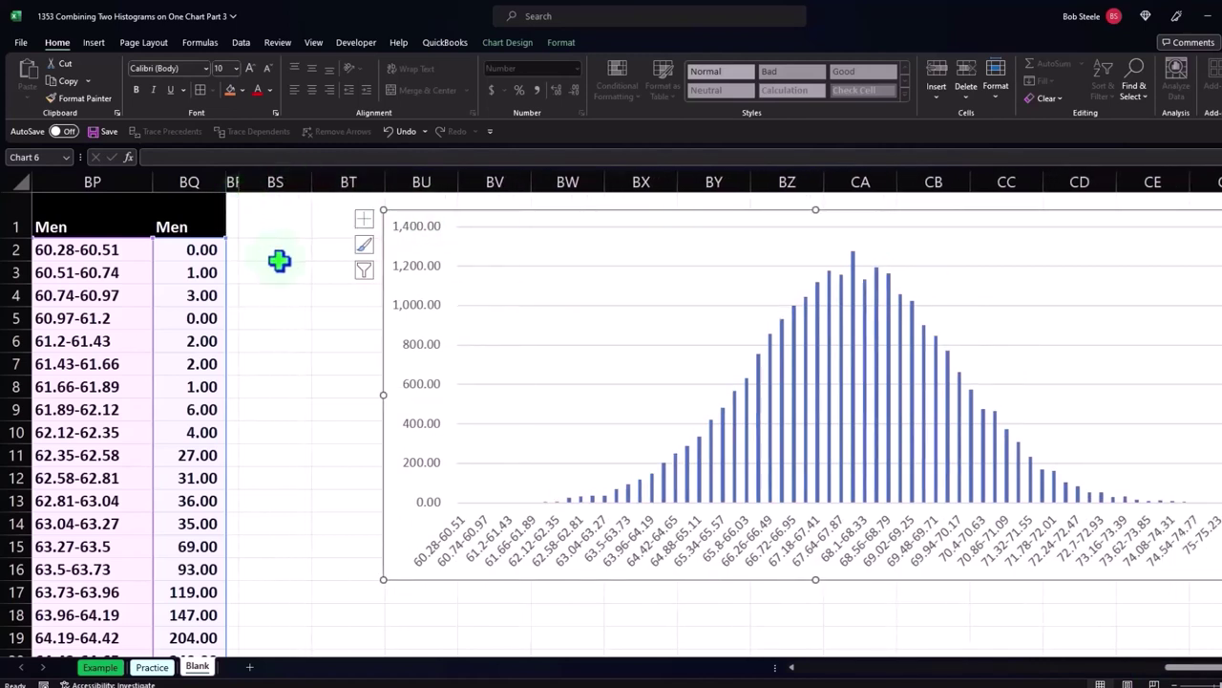
left_click_drag(410, 223, 447, 225)
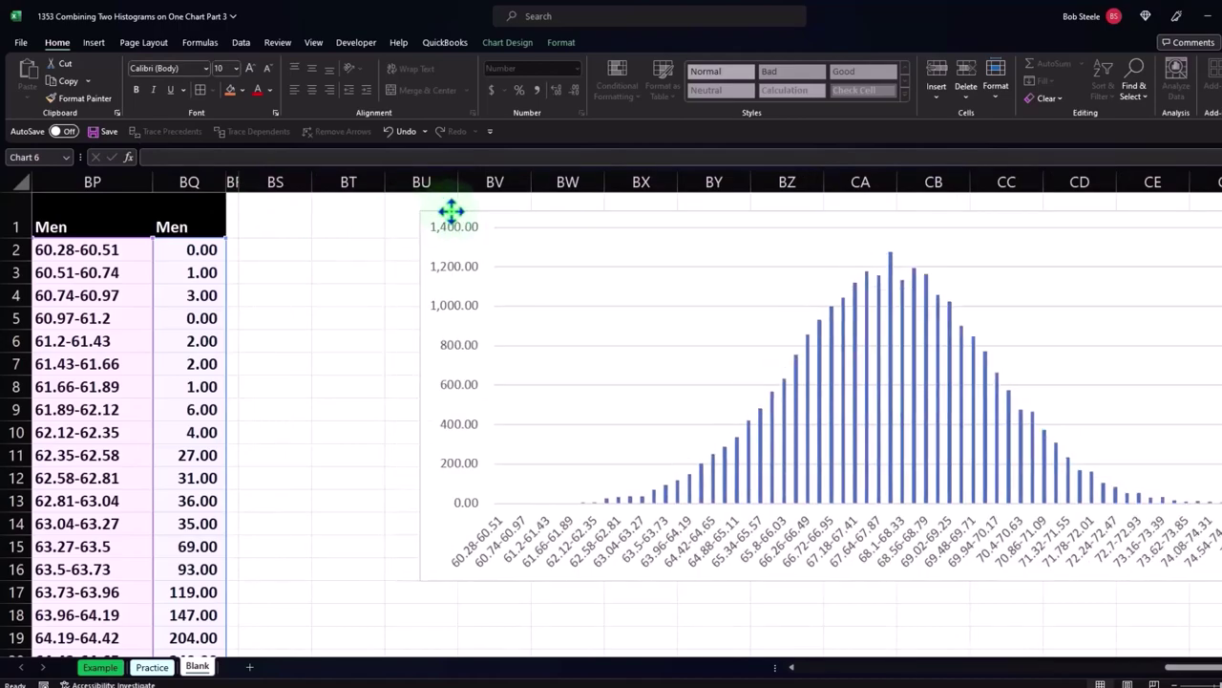
- Enter a formula in BS2 referencing AE20 so it shows 57.29-57.52
left_click(286, 250)
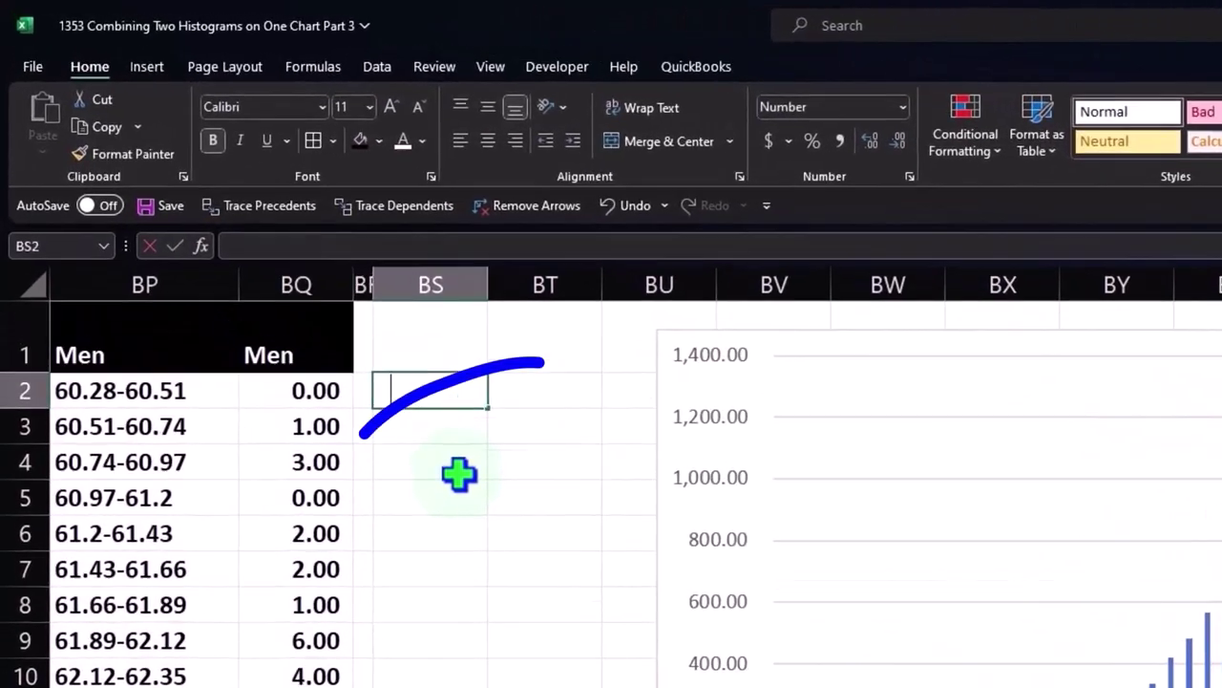
type("=")
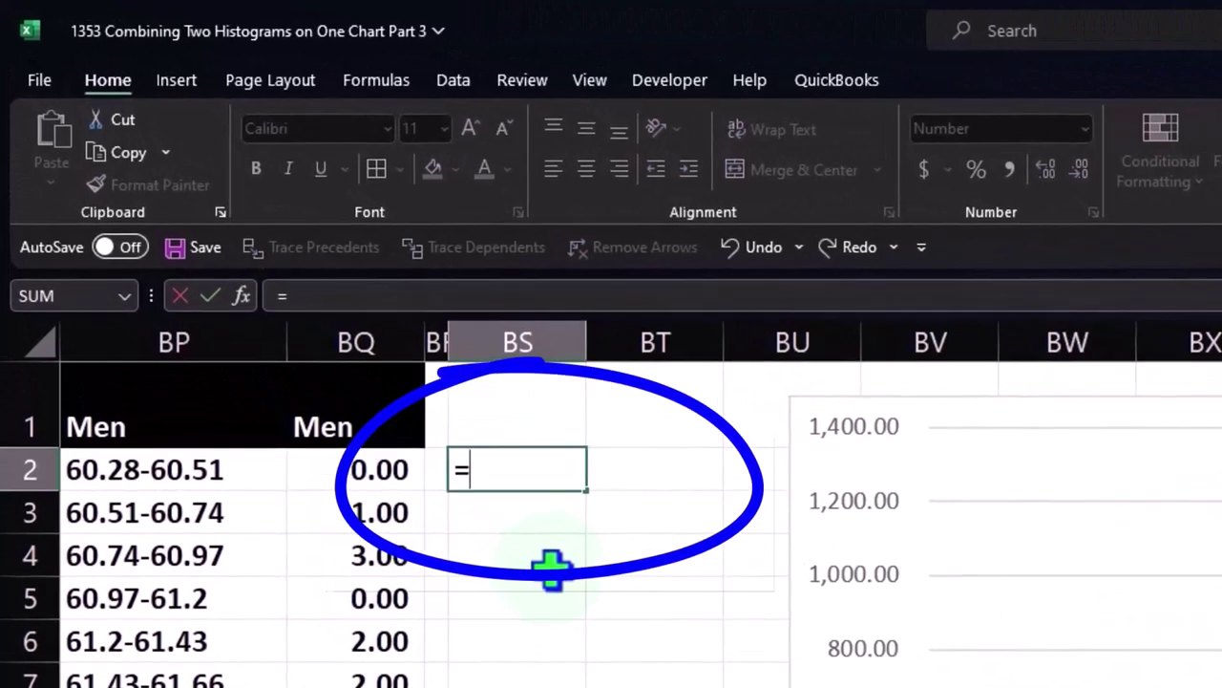
key("Down")
key("Down")
key("Down")
key("Down")
key("Left")
key("Left")
key("Left")
key("Left")
key("Left")
key("Left")
key("Left")
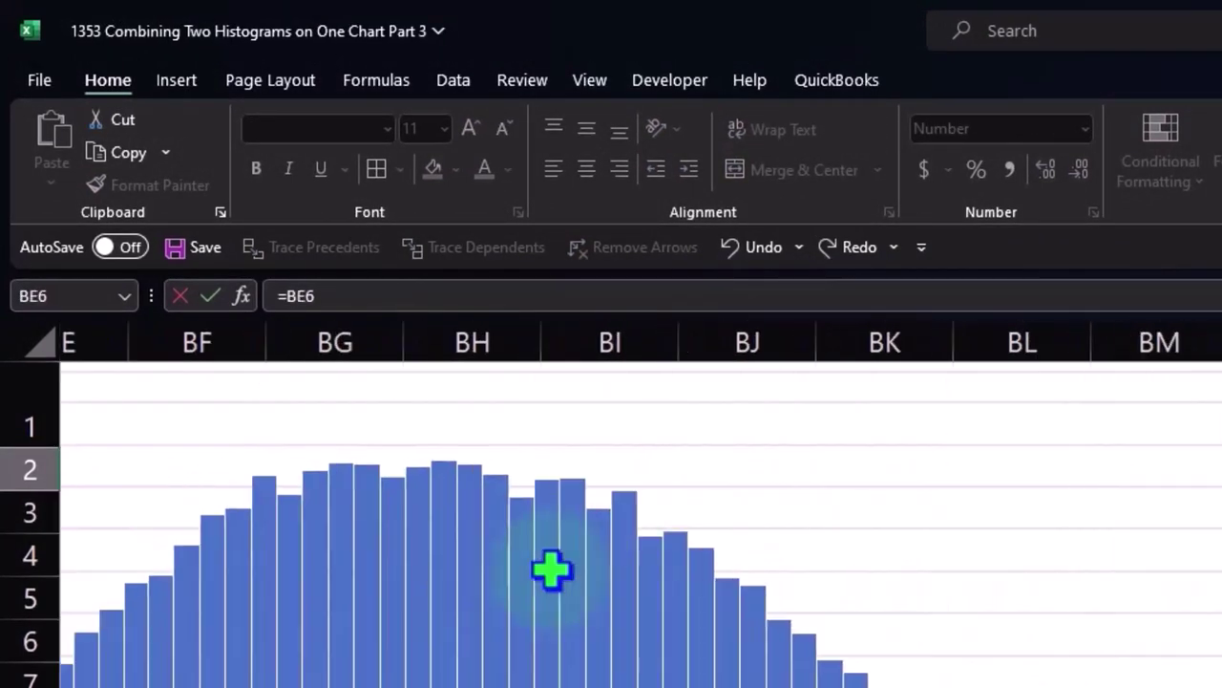
key("Left")
key("Left")
key("Left")
key("Left")
key("Left")
key("Left")
key("Left")
key("Left")
key("Left")
key("Left")
key("Left")
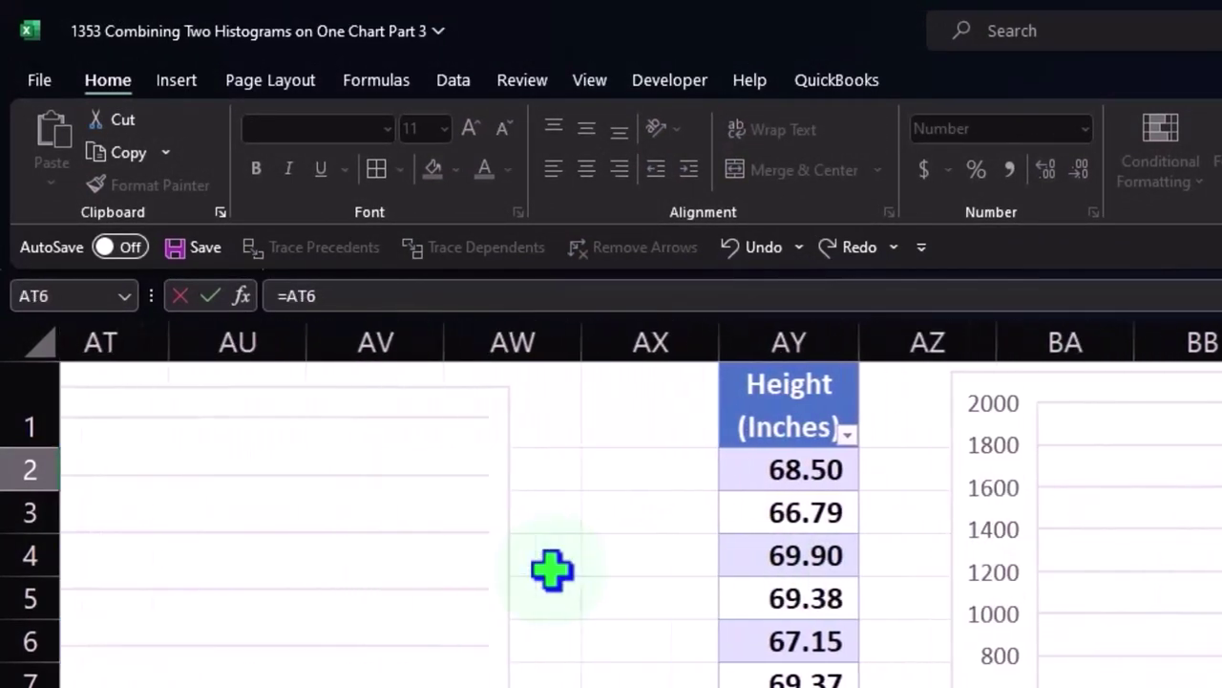
key("Left")
key("Left")
key("Left")
key("Left")
key("Left")
key("Left")
key("Left")
key("Left")
key("Left")
key("Left")
key("Left")
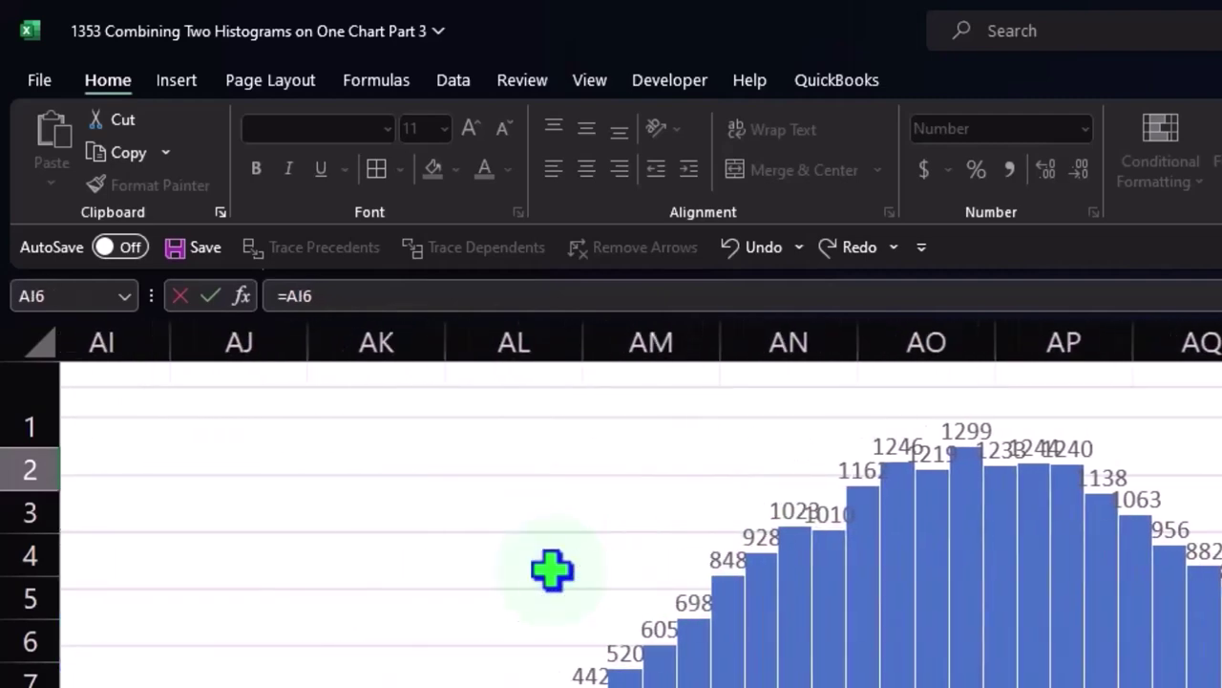
key("Left")
key("Left")
key("Left")
key("Left")
key("Left")
key("Left")
key("Left")
key("Left")
key("Left")
key("Down")
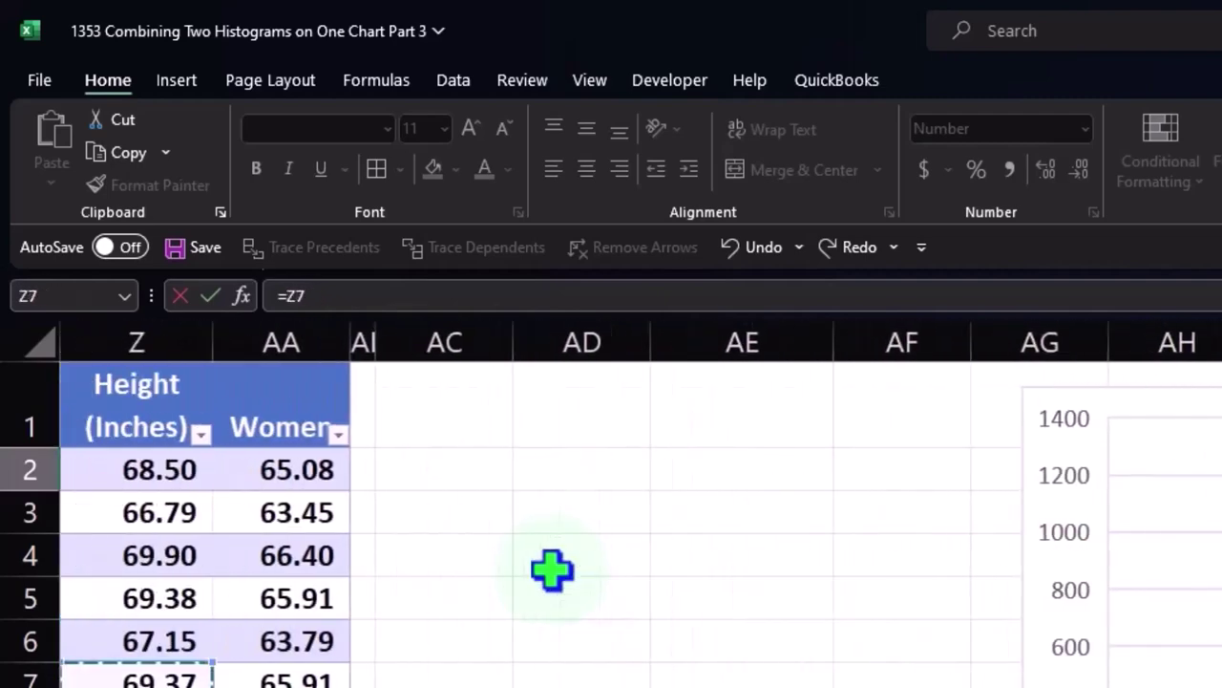
key("Down")
key("Down")
key("Down")
key("Down")
key("Down")
key("Down")
key("Down")
key("Down")
key("Down")
key("Right")
key("Right")
key("Right")
key("Right")
key("Right")
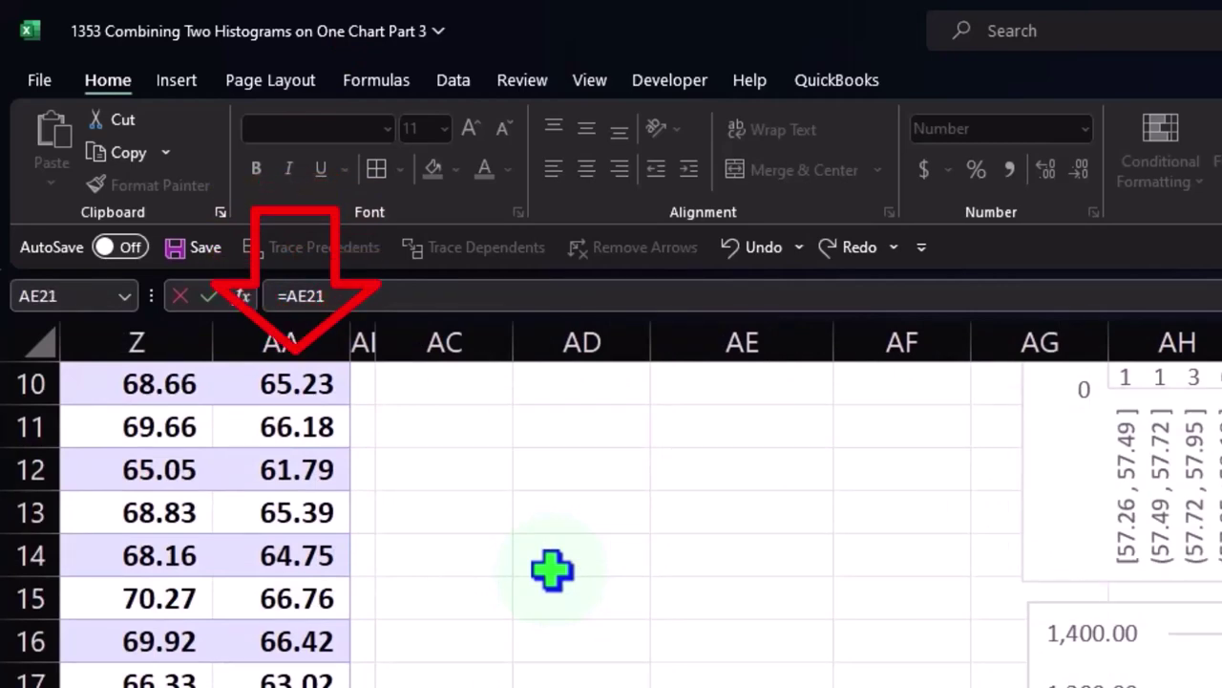
key("Up")
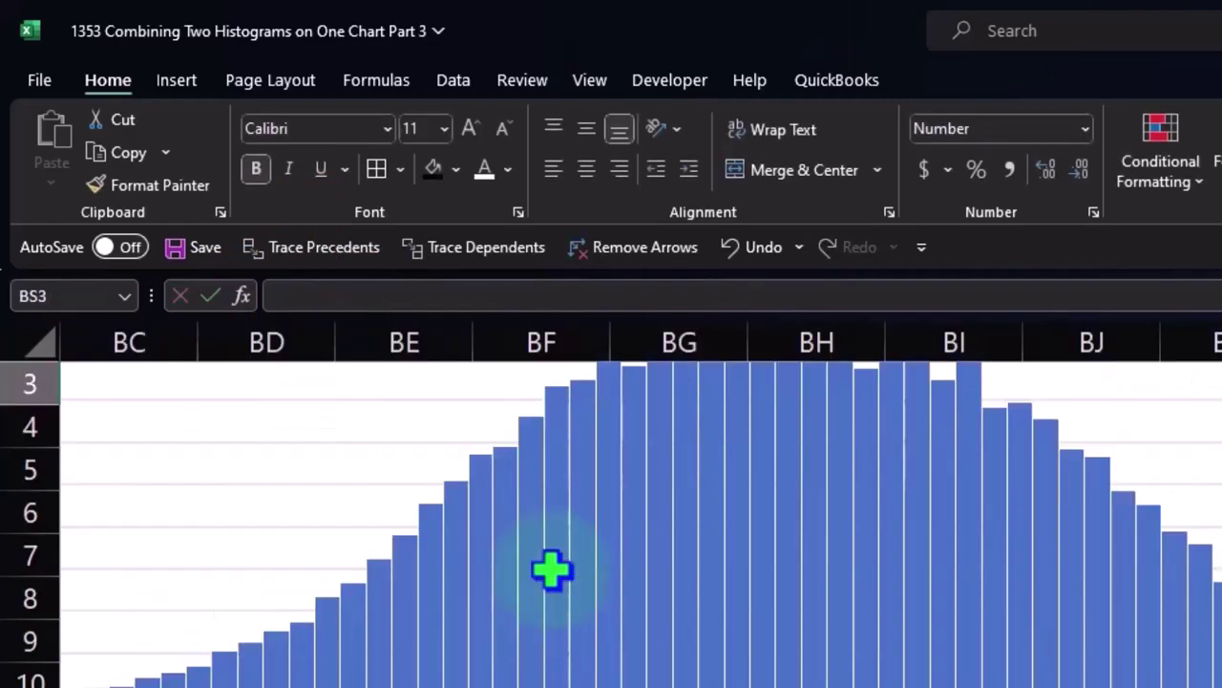
key("Right")
key("Right")
key("Right")
key("Right")
key("Up")
key("Up")
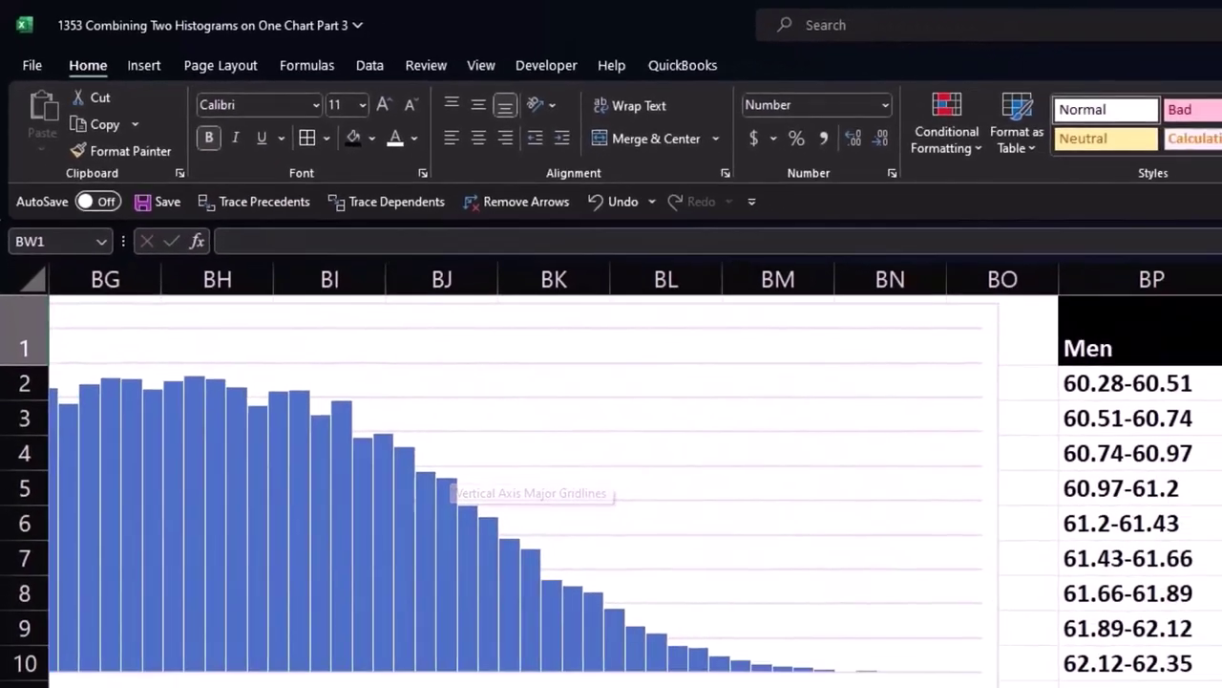
left_click(919, 241)
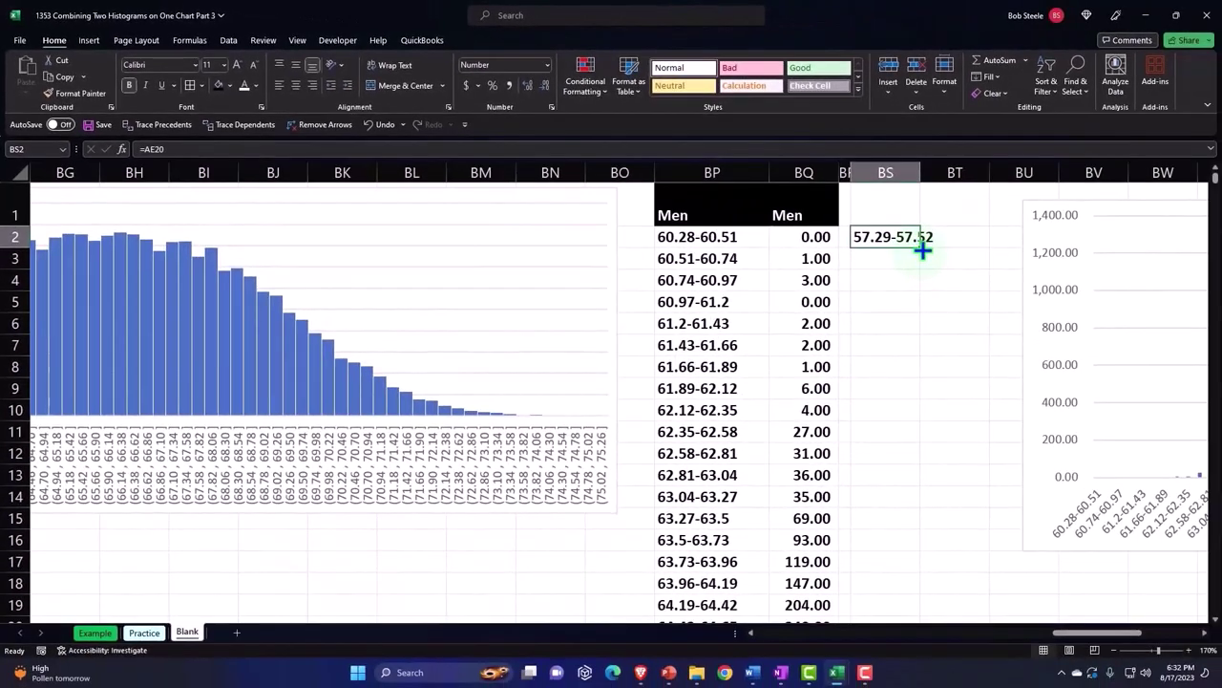
- Copy the link formula into BT2 and widen column BS to fit the bin label
left_click_drag(925, 248, 955, 256)
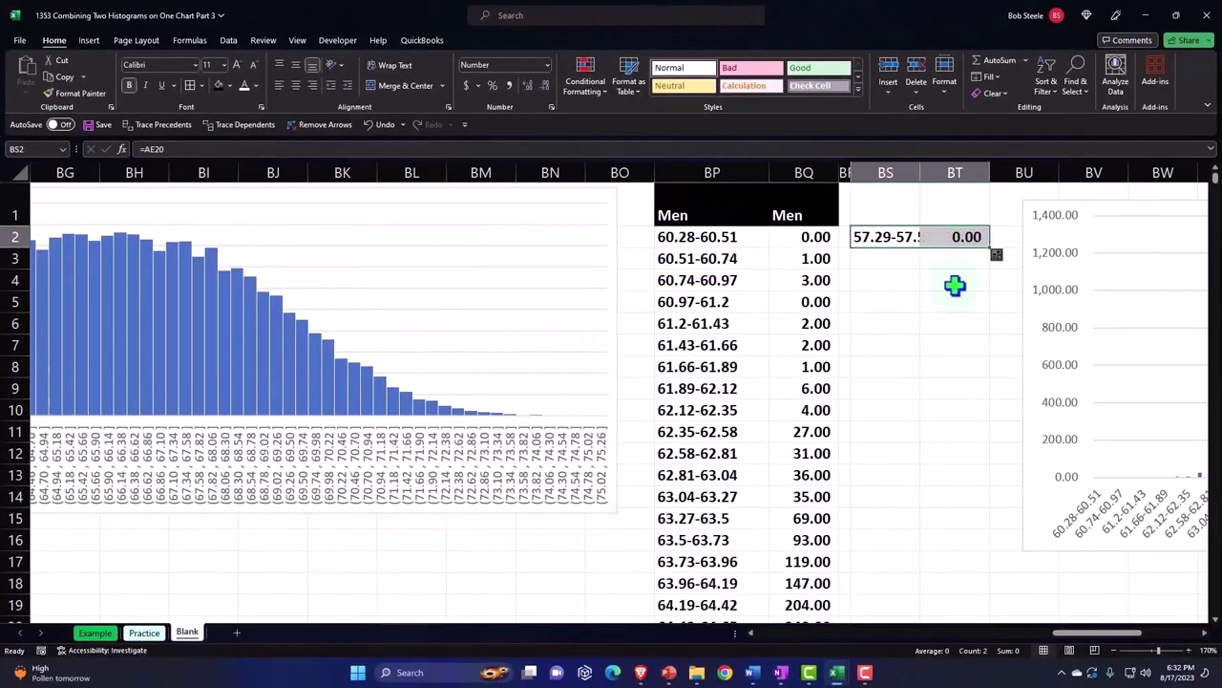
left_click(943, 206)
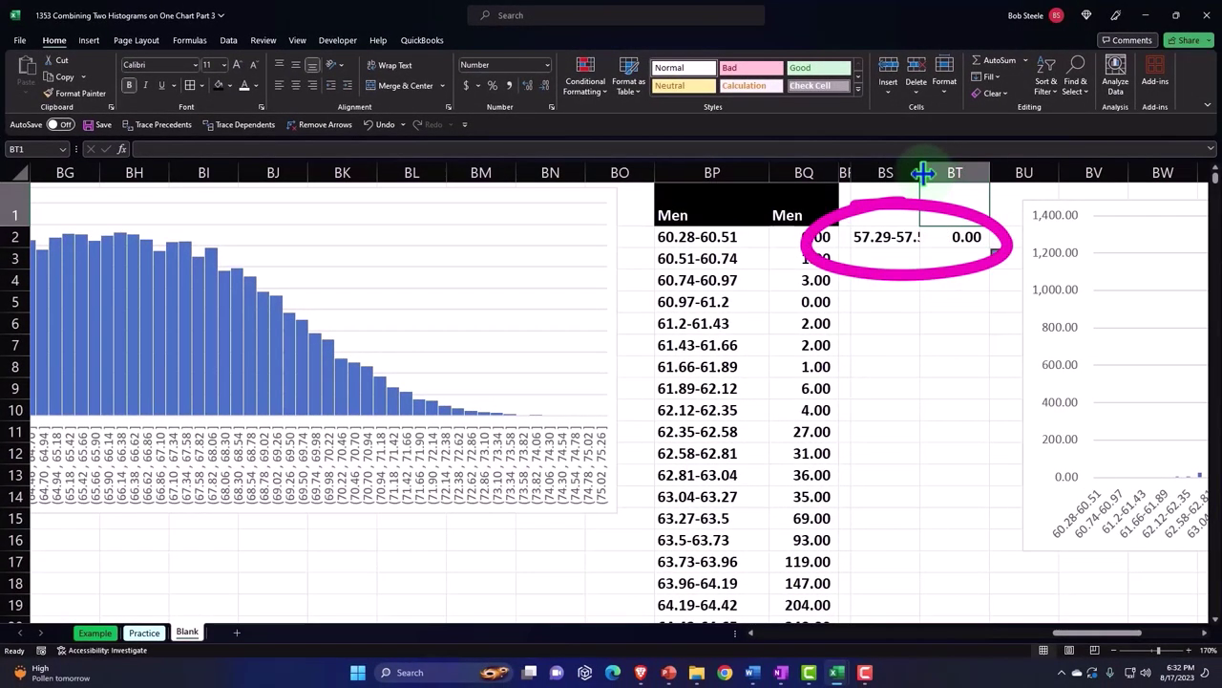
left_click_drag(922, 172, 956, 172)
left_click(939, 277)
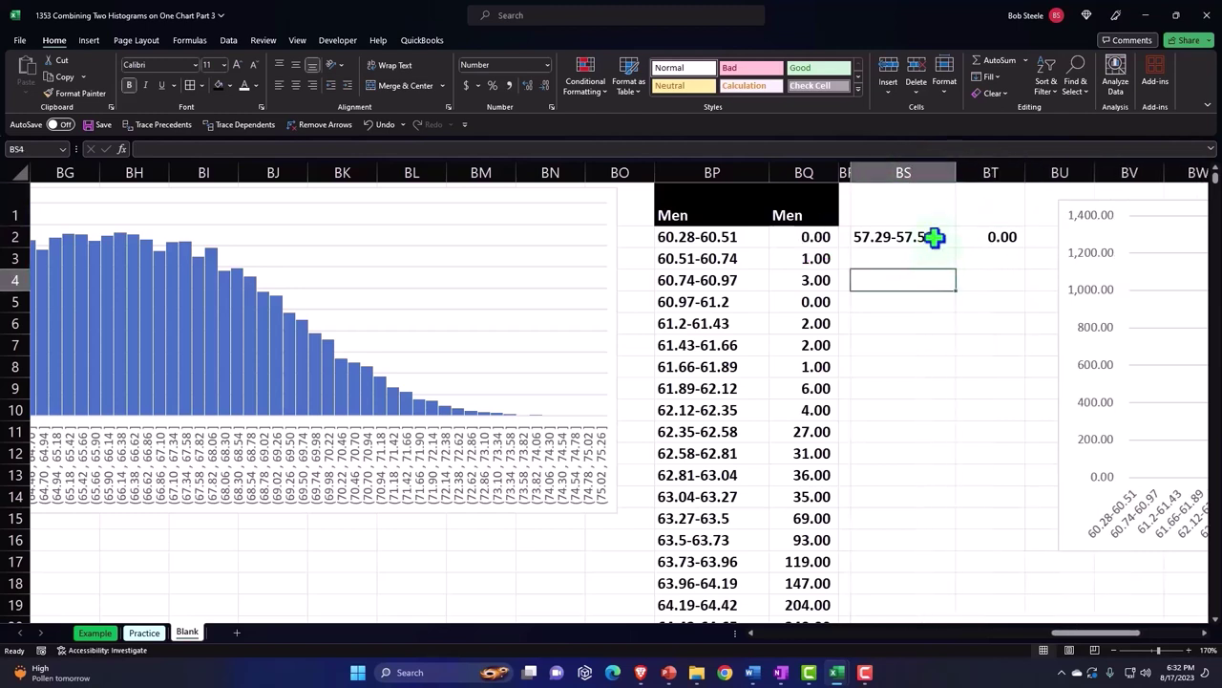
- Fill BS2:BT2 down to row 66, listing bins through 72.01-72.24 with counts
left_click_drag(934, 237, 981, 244)
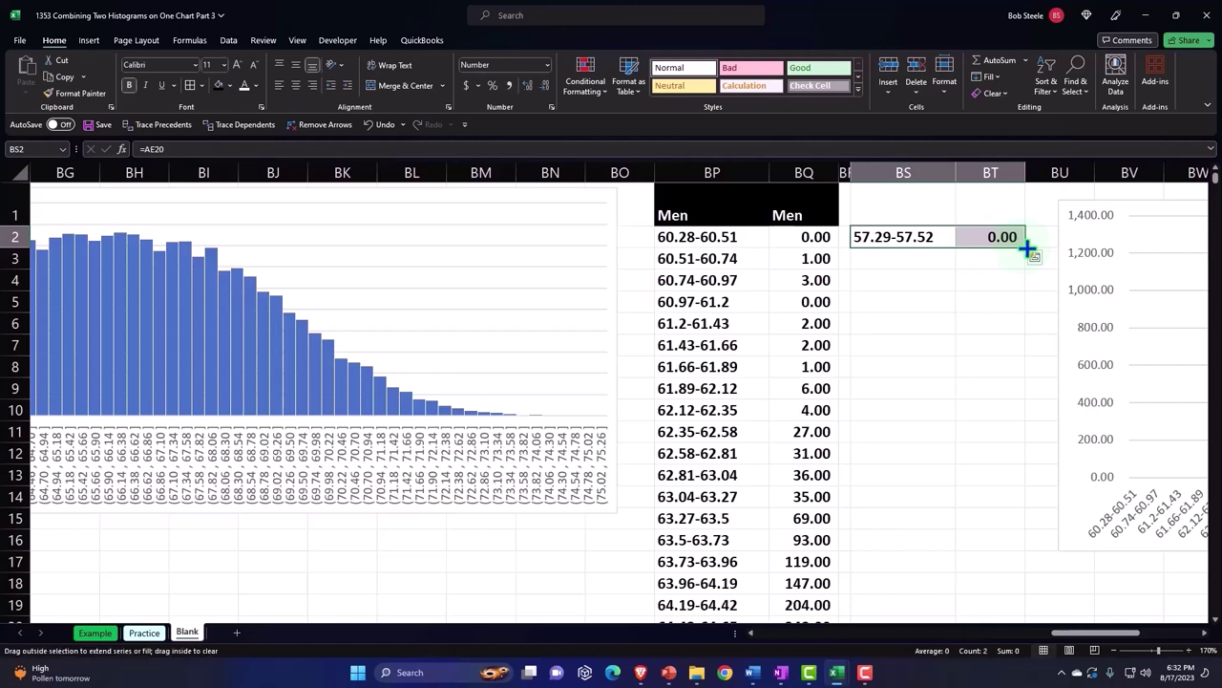
left_click_drag(1028, 248, 1029, 655)
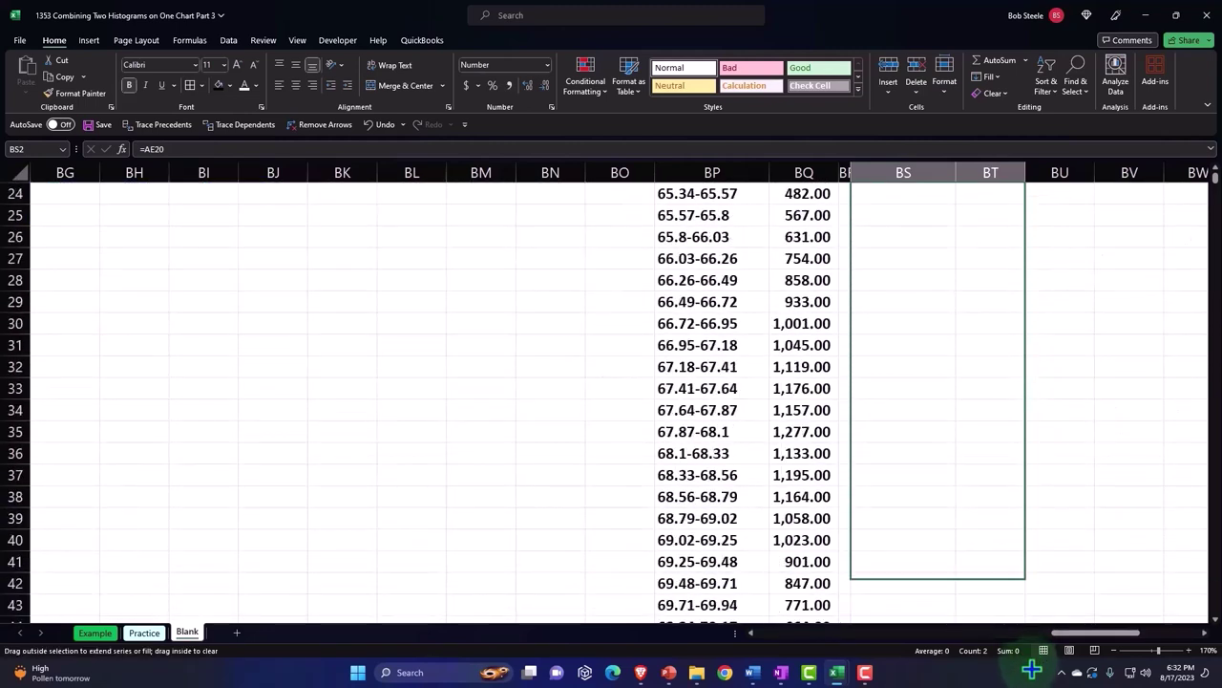
left_click_drag(1029, 655, 962, 232)
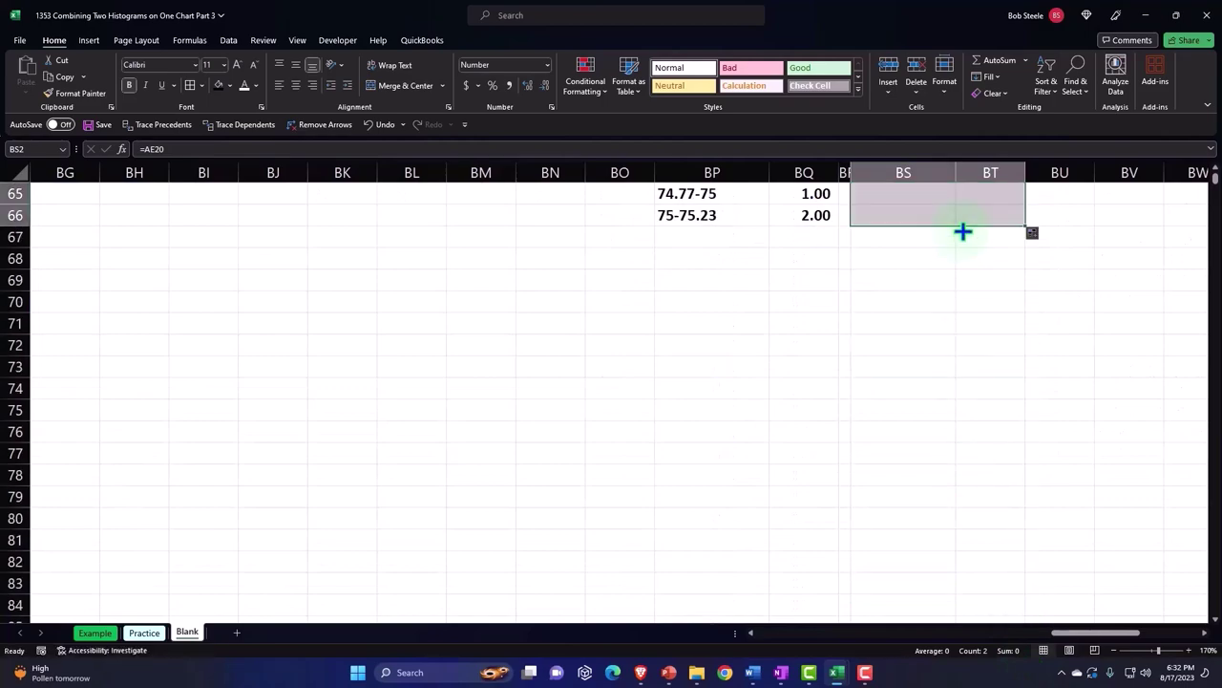
scroll(946, 391, "up", 2)
scroll(946, 391, "up", 1)
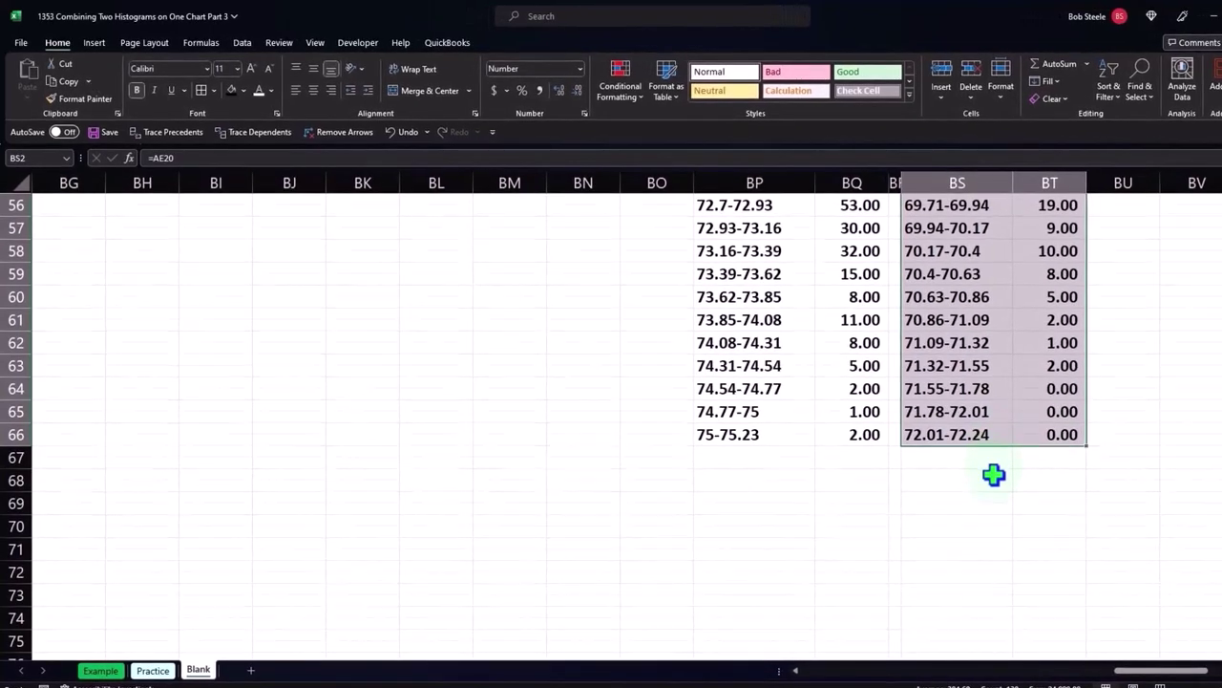
scroll(993, 475, "up", 9)
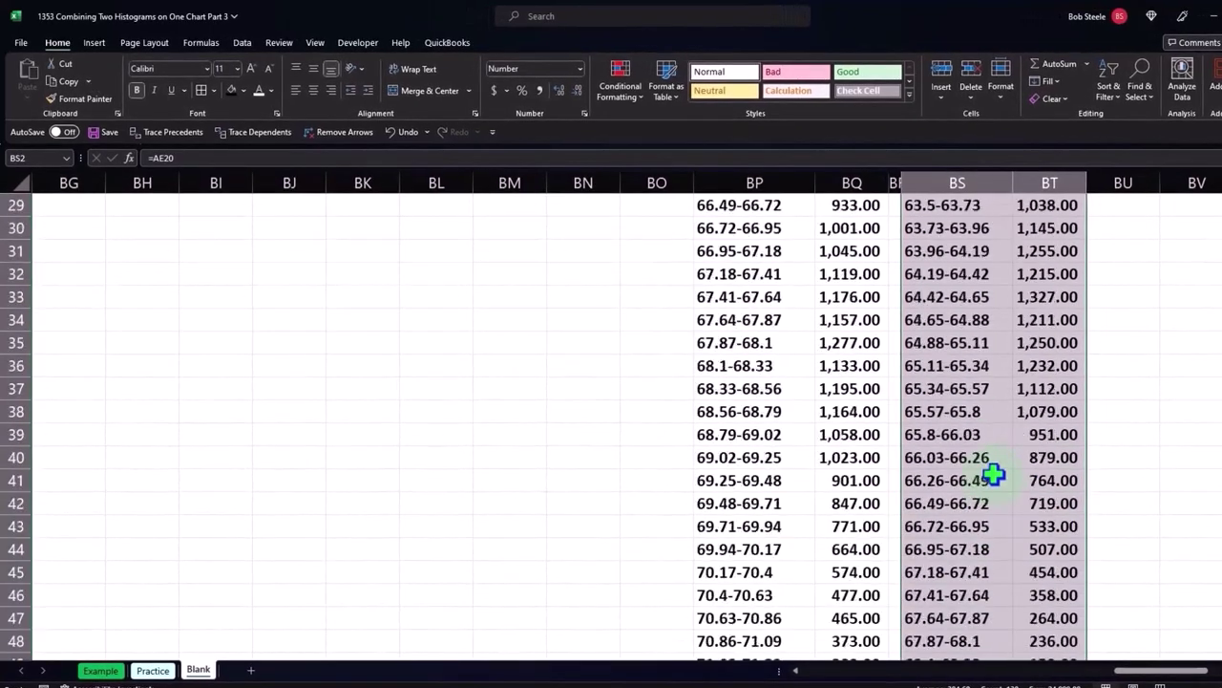
scroll(993, 474, "up", 7)
scroll(993, 474, "up", 3)
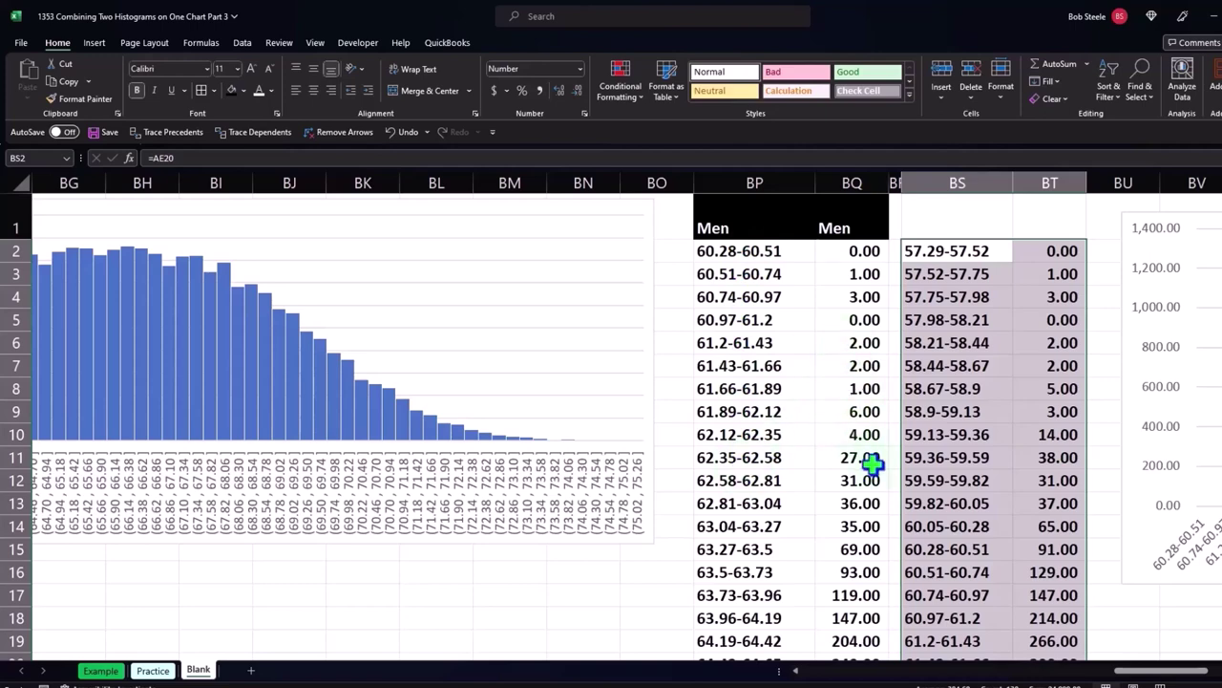
- Shade the Men table's first bin row BP2:BQ2 yellow
left_click_drag(783, 250, 820, 250)
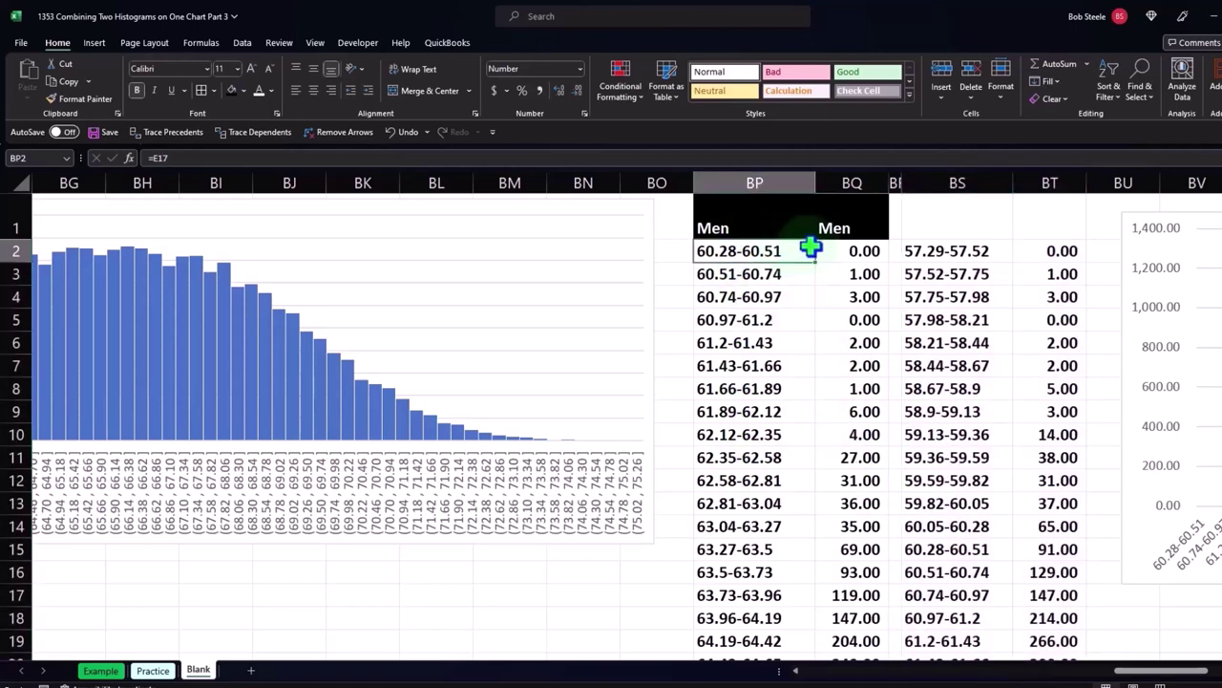
left_click(245, 86)
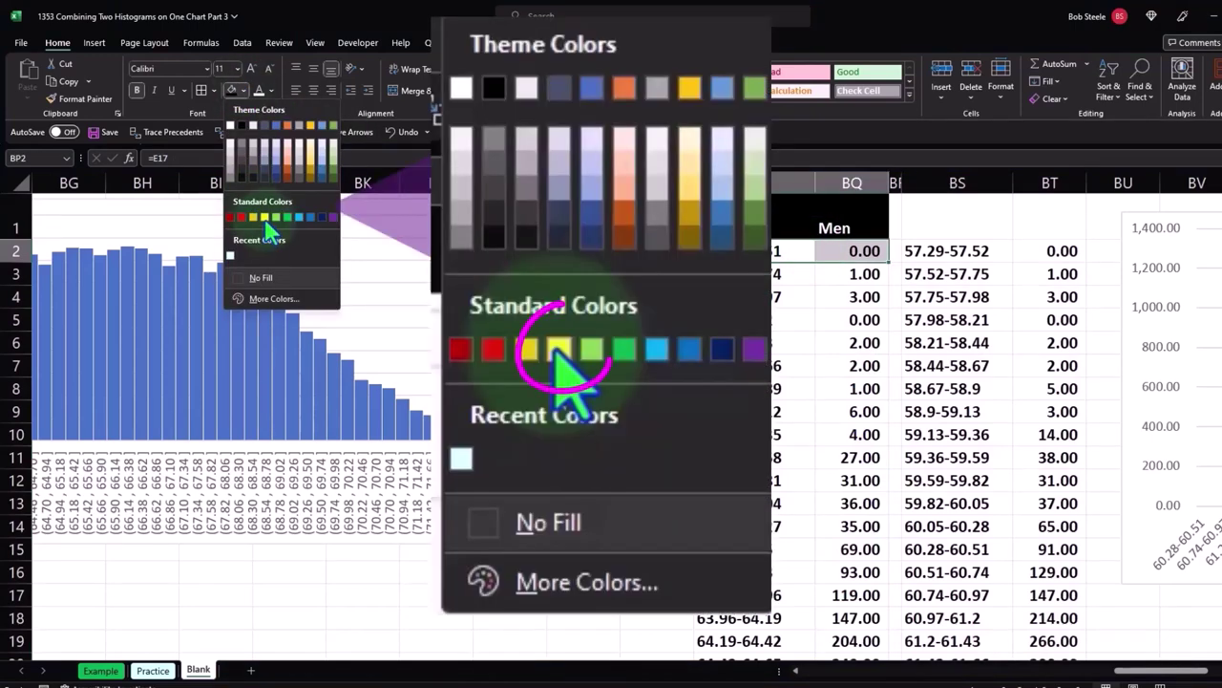
left_click(265, 218)
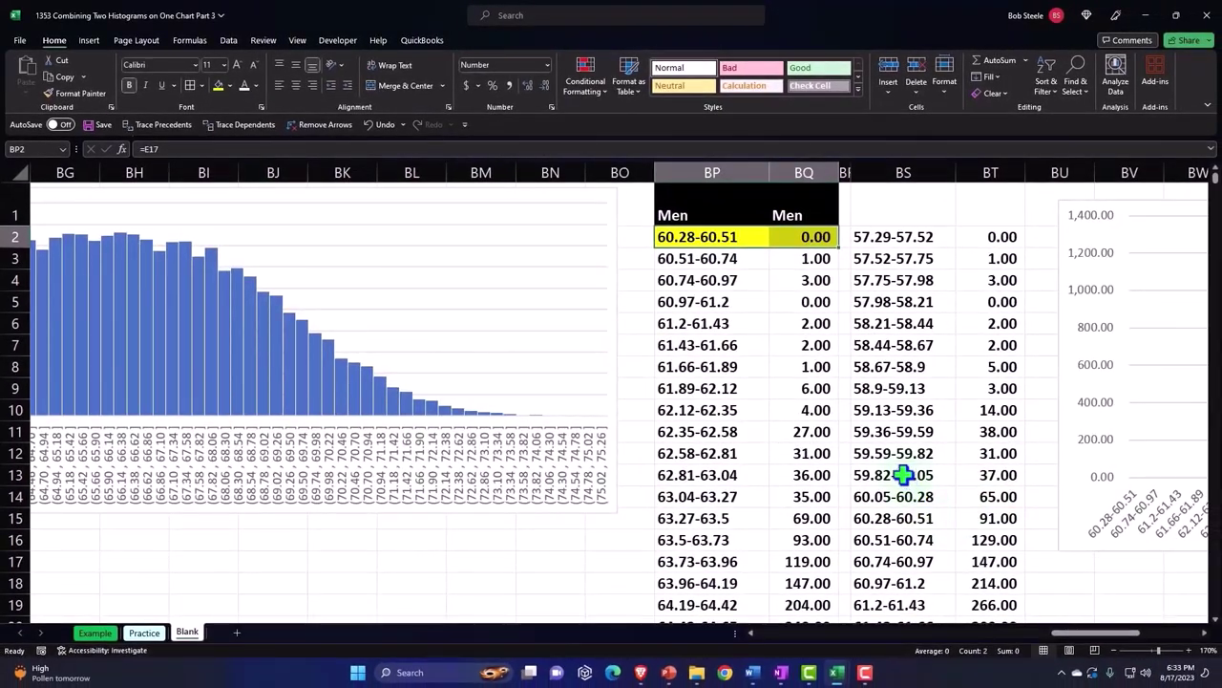
- Shade the women's matching 60.28-60.51 row BS15:BT15 yellow
left_click(902, 475)
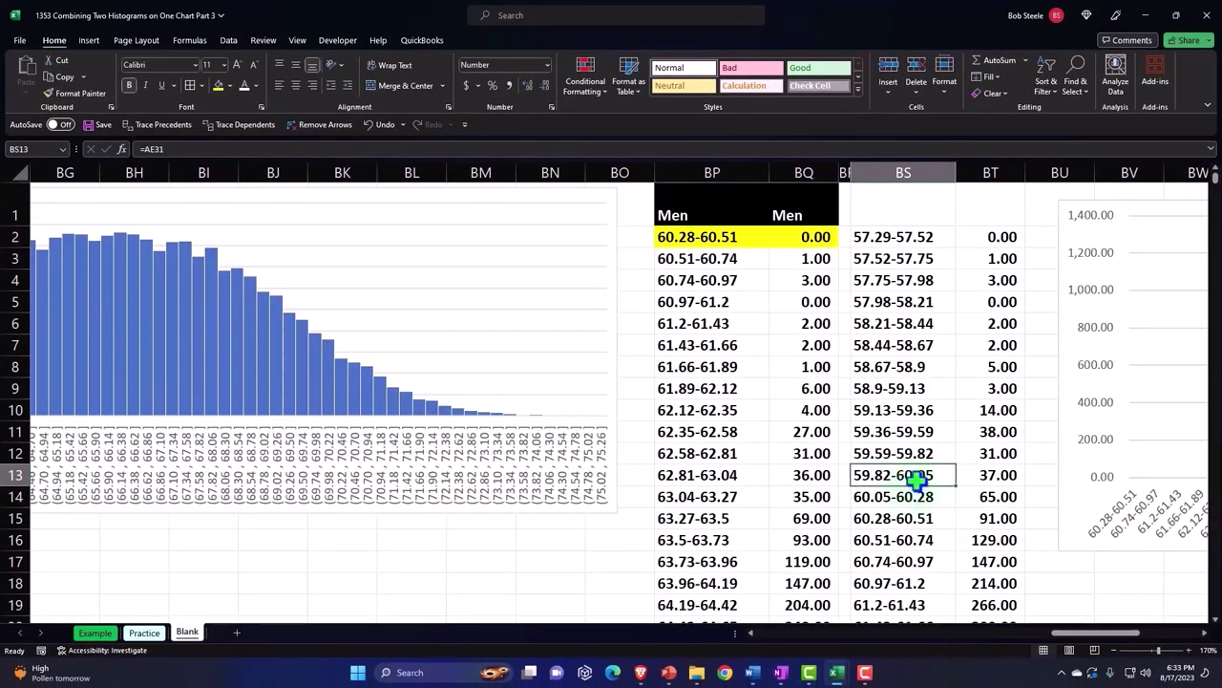
mouse_move(917, 468)
left_mouse_down()
mouse_move(912, 497)
mouse_move(974, 517)
left_mouse_up()
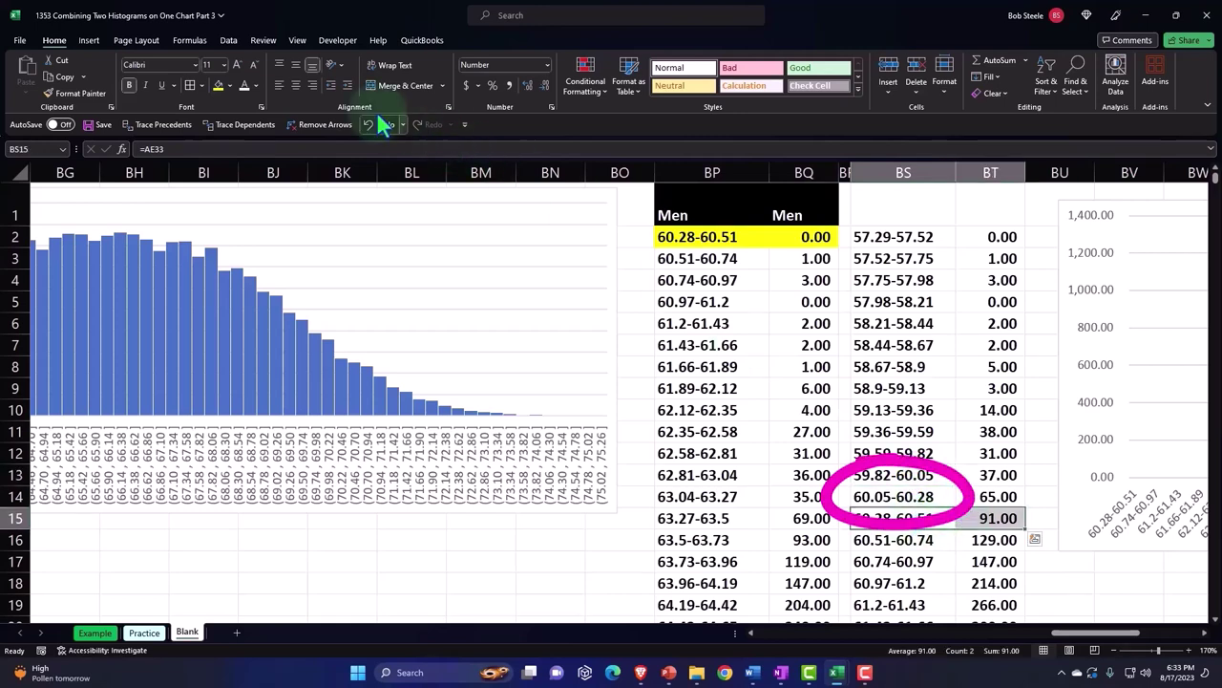
left_click(216, 84)
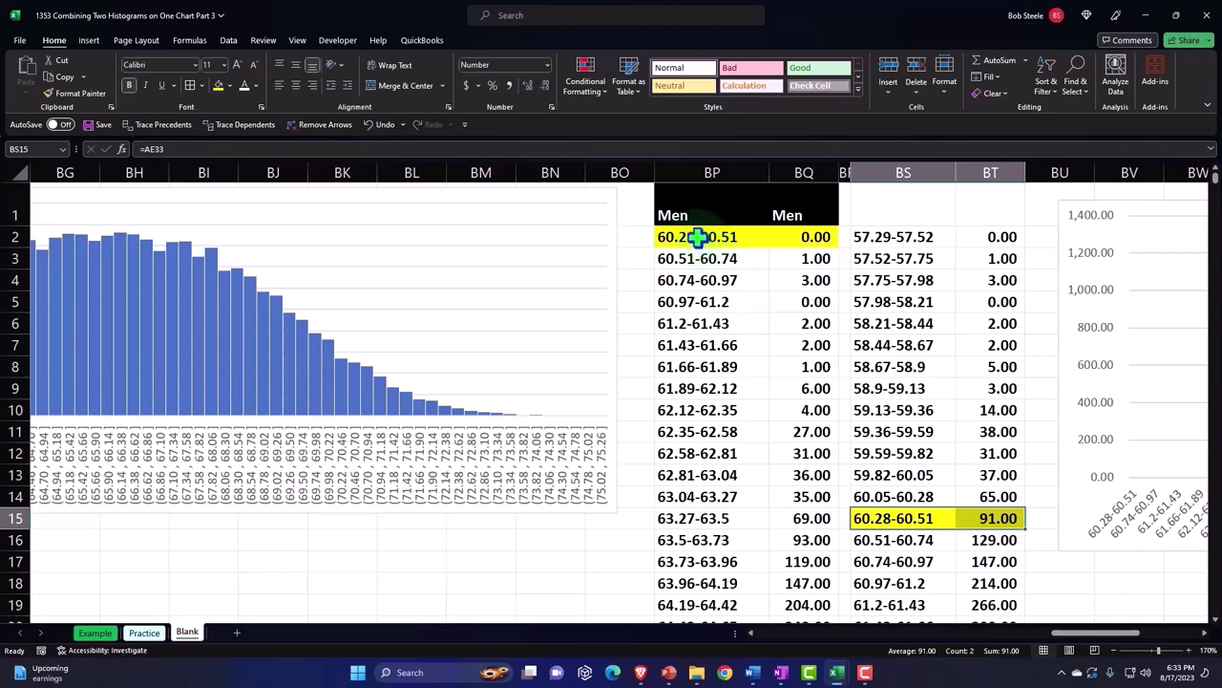
left_click_drag(698, 236, 820, 489)
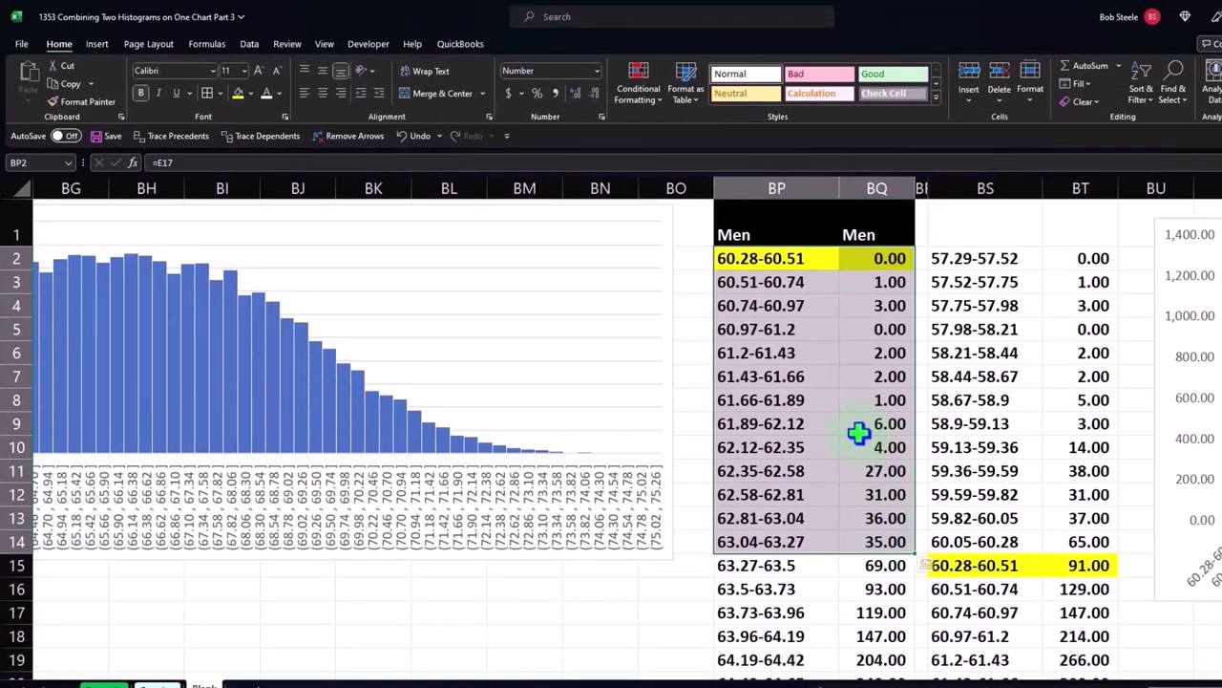
- Insert cells at BP2:BQ14 shifting the Men table down, then undo to compare
right_click(859, 432)
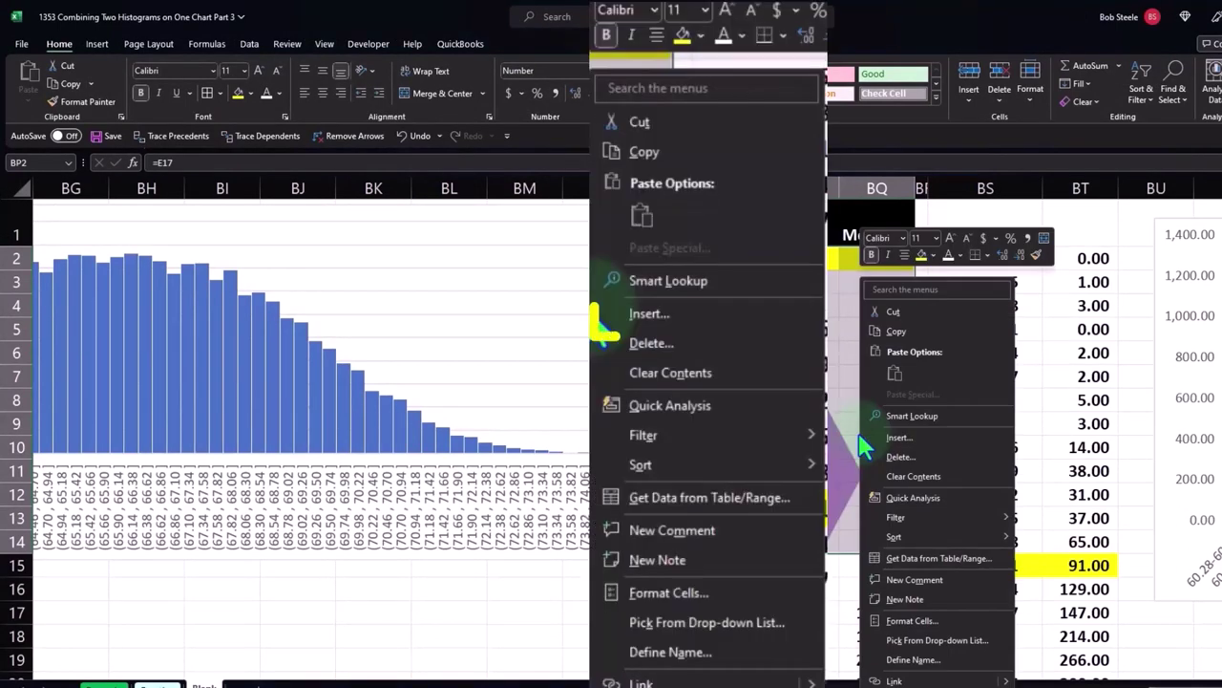
left_click(893, 437)
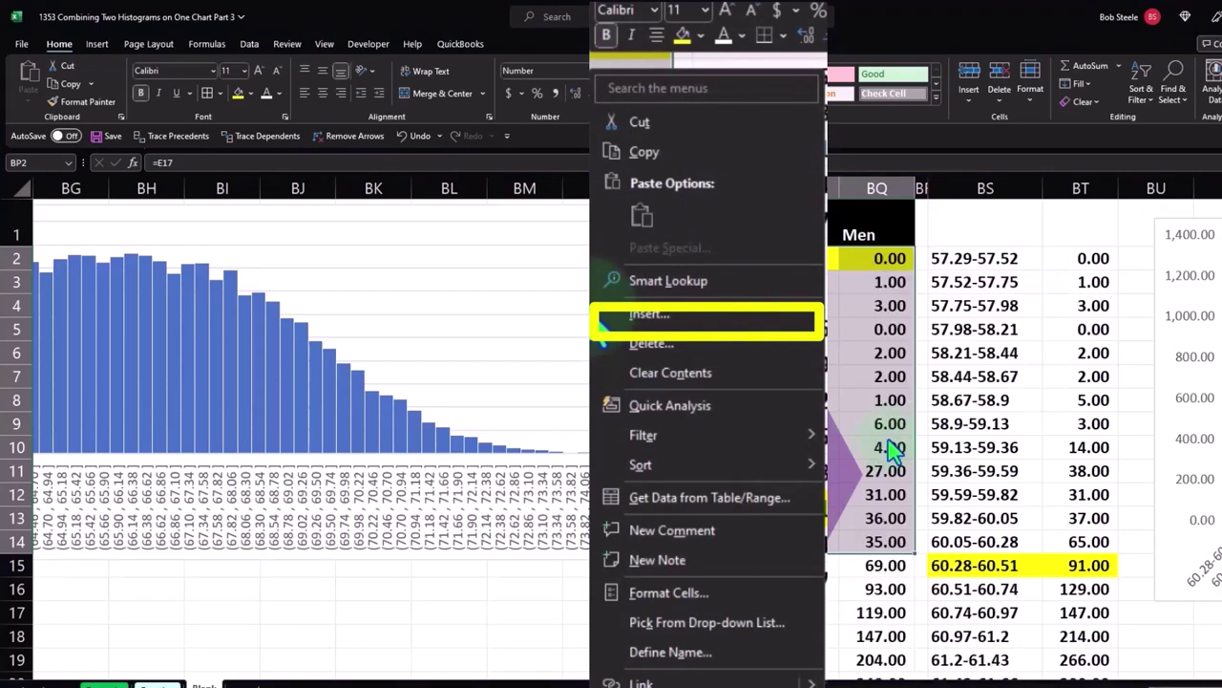
left_click(880, 454)
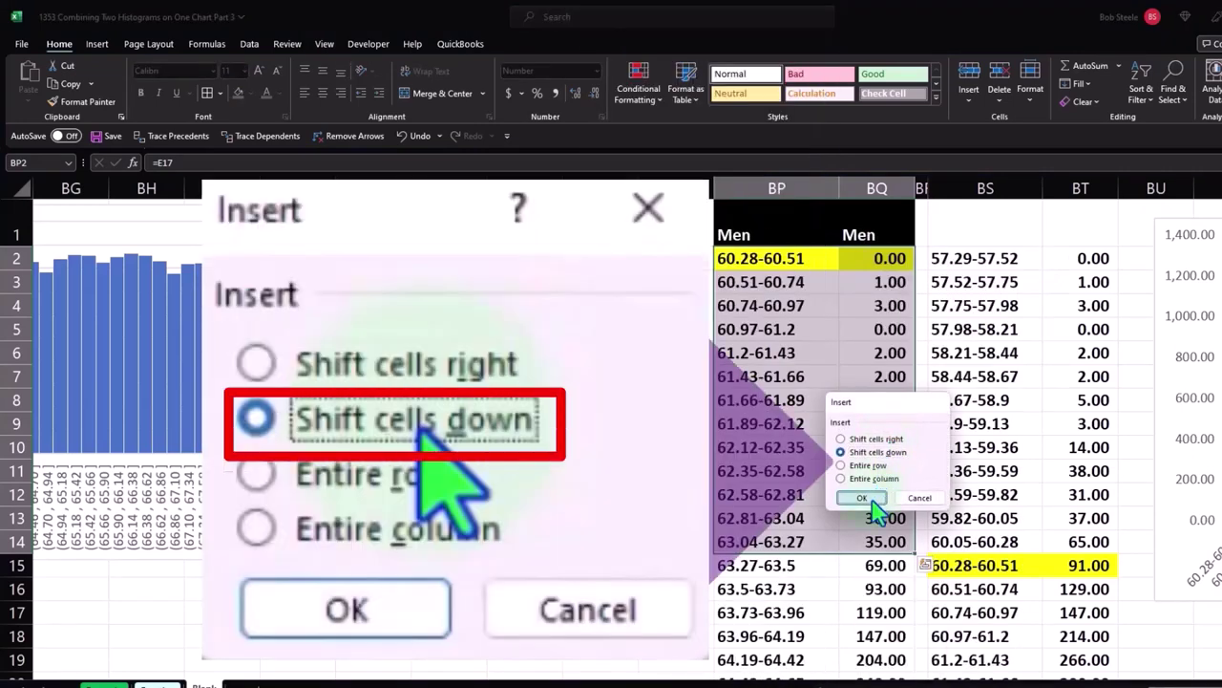
left_click(865, 499)
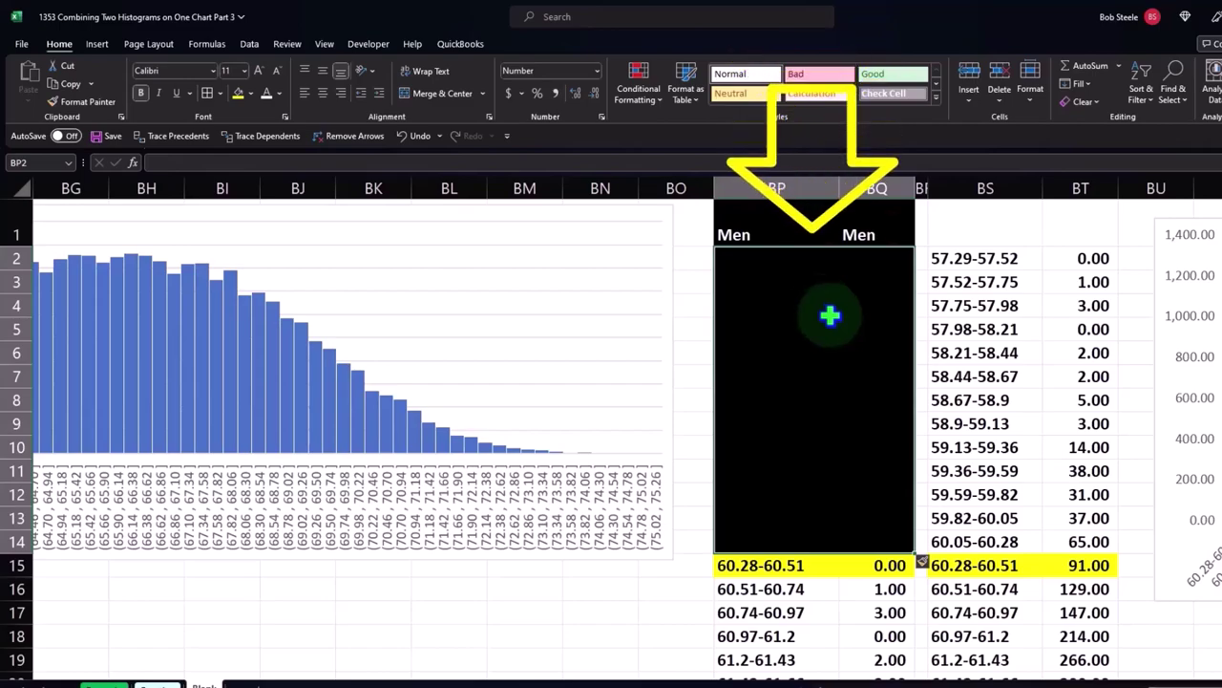
left_click(406, 137)
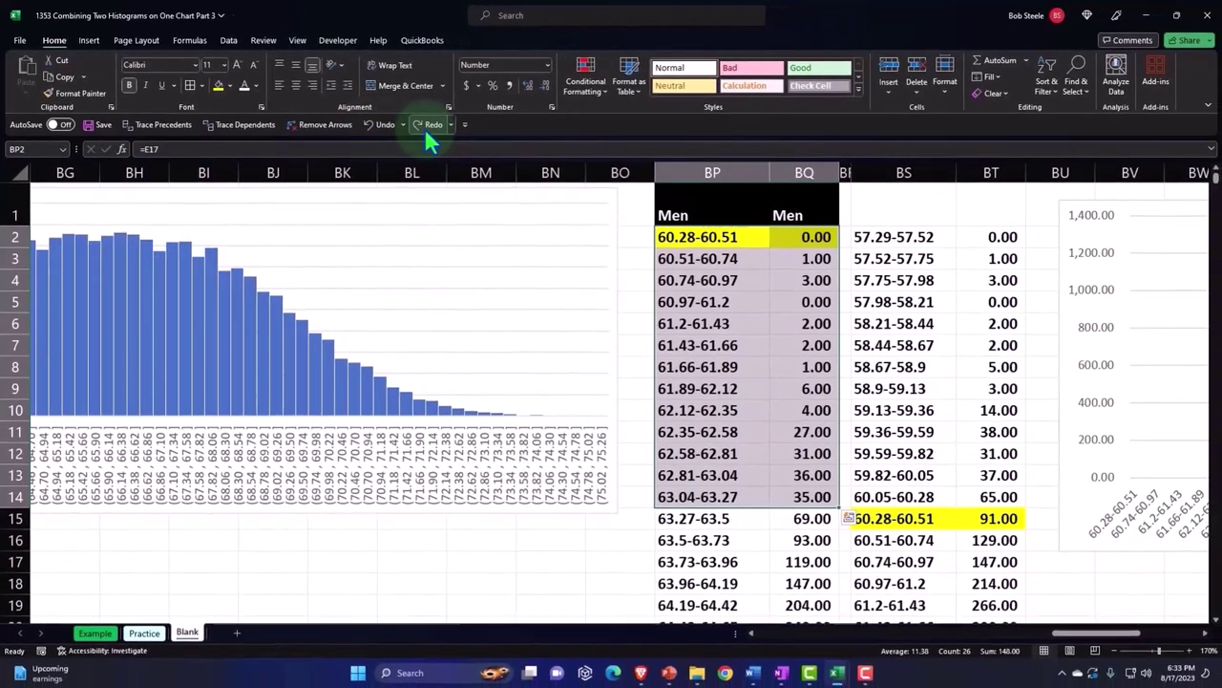
- Redo the insertion so the Men table starts at row 15
left_click(426, 134)
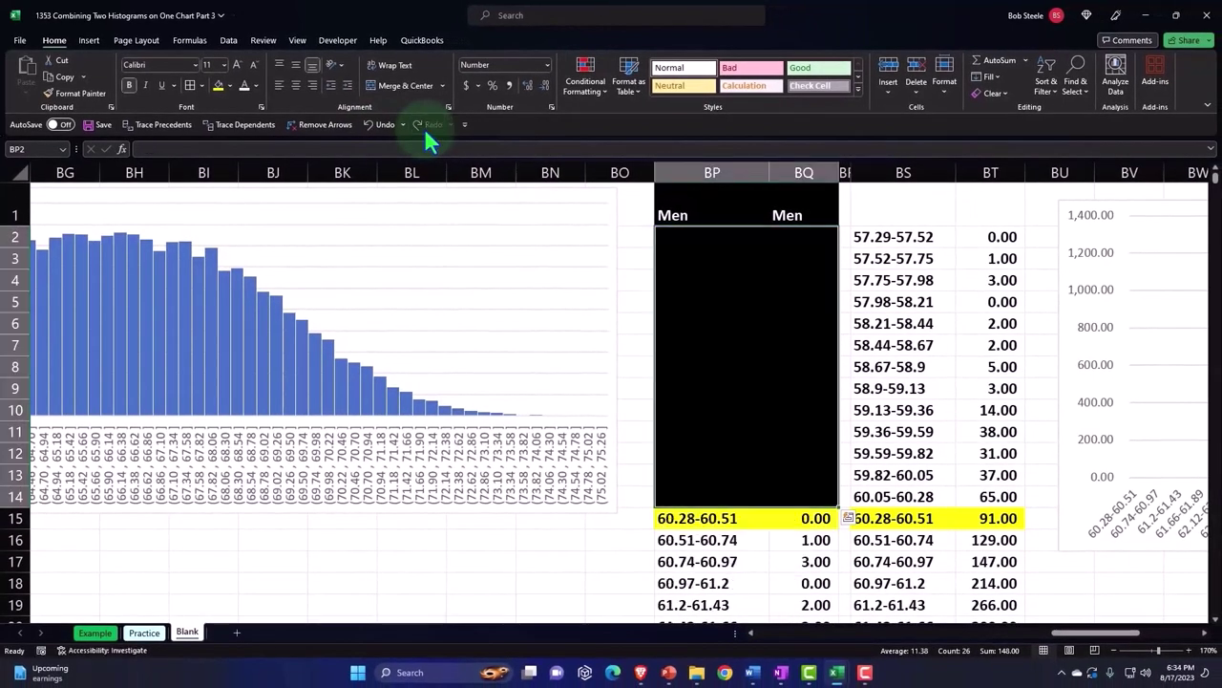
left_click(791, 427)
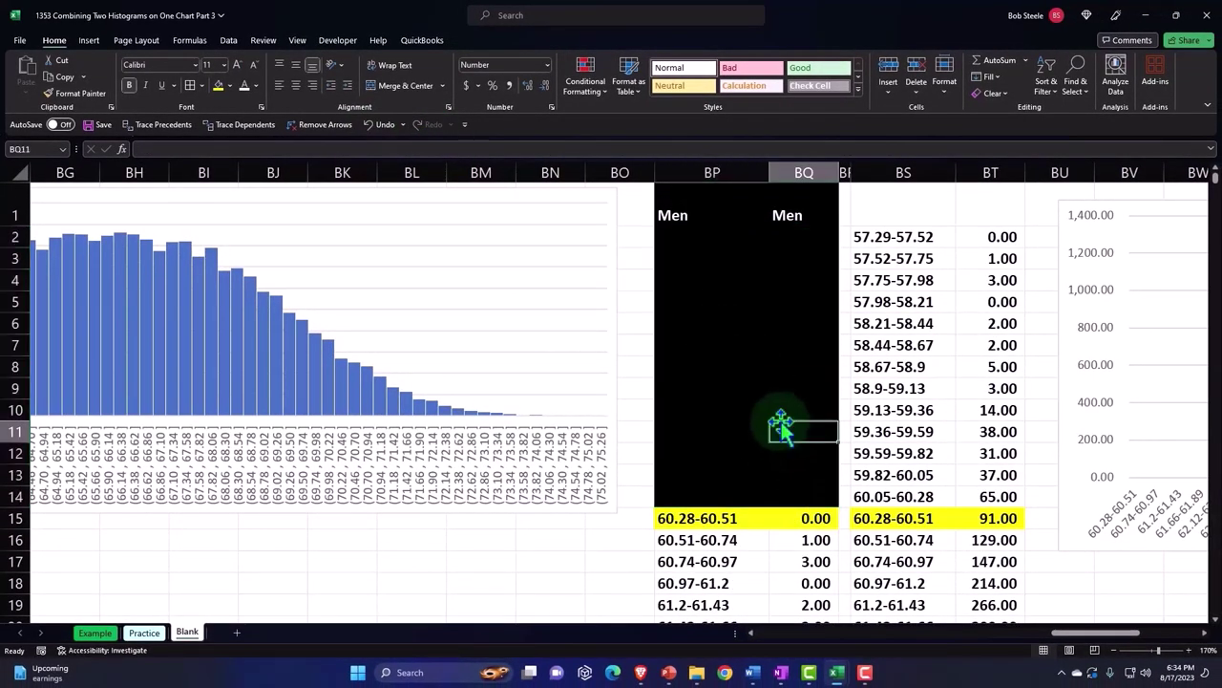
left_click_drag(698, 235, 773, 355)
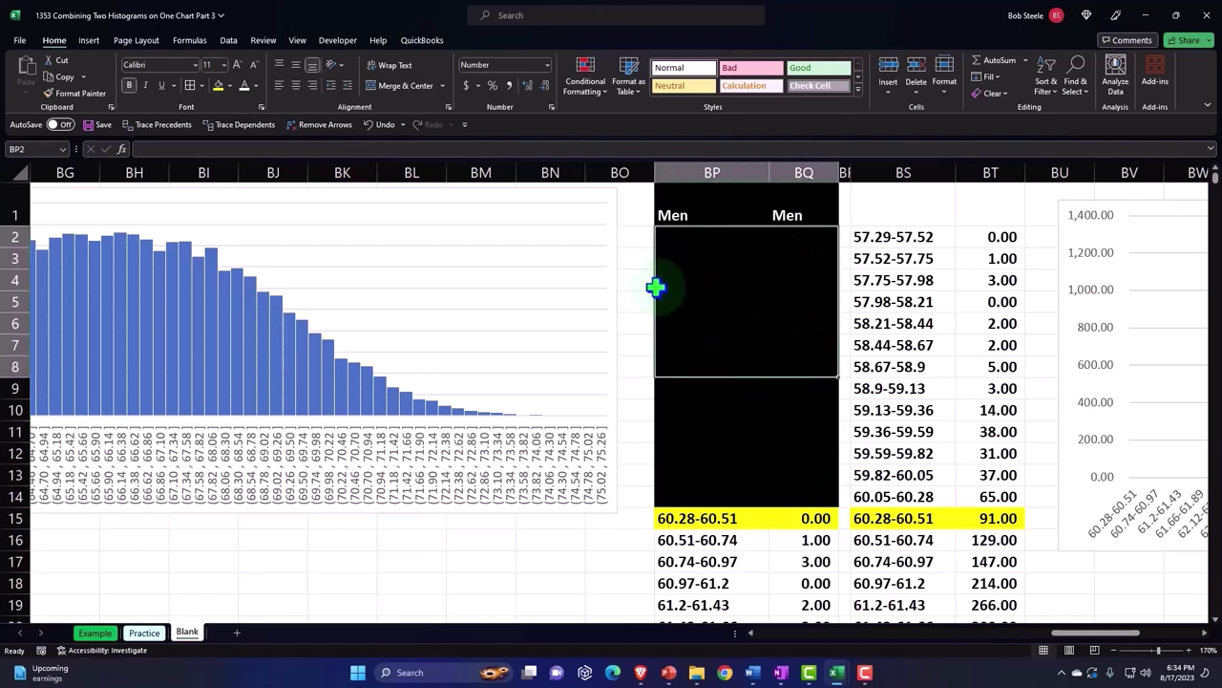
- Copy BO2's plain formatting onto BP2:BQ14 with Format Painter
left_click(636, 237)
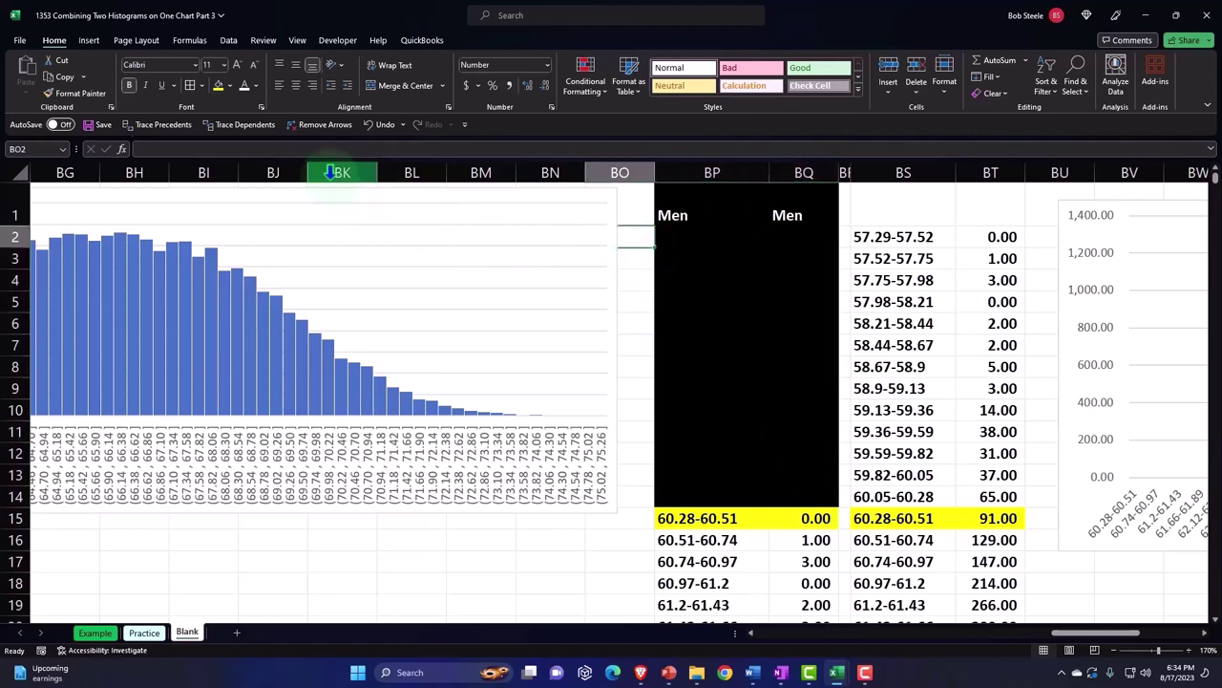
left_click(77, 93)
mouse_move(711, 238)
left_mouse_down()
mouse_move(749, 318)
mouse_move(789, 493)
left_mouse_up()
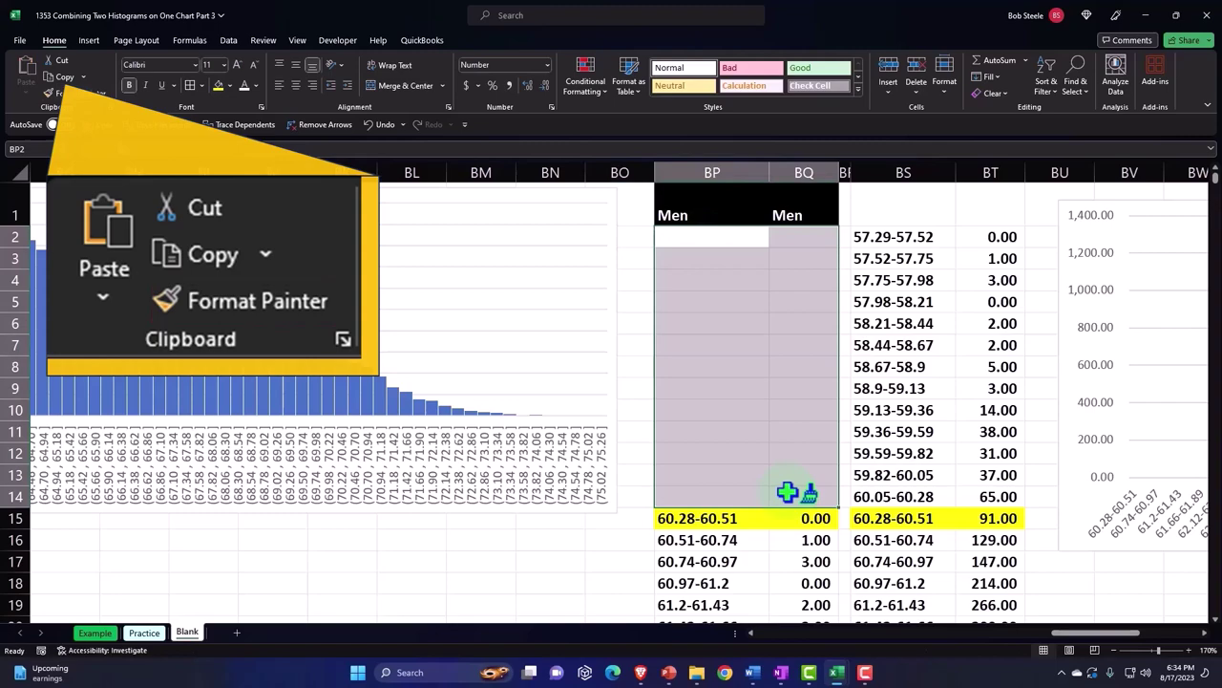
left_click(780, 423)
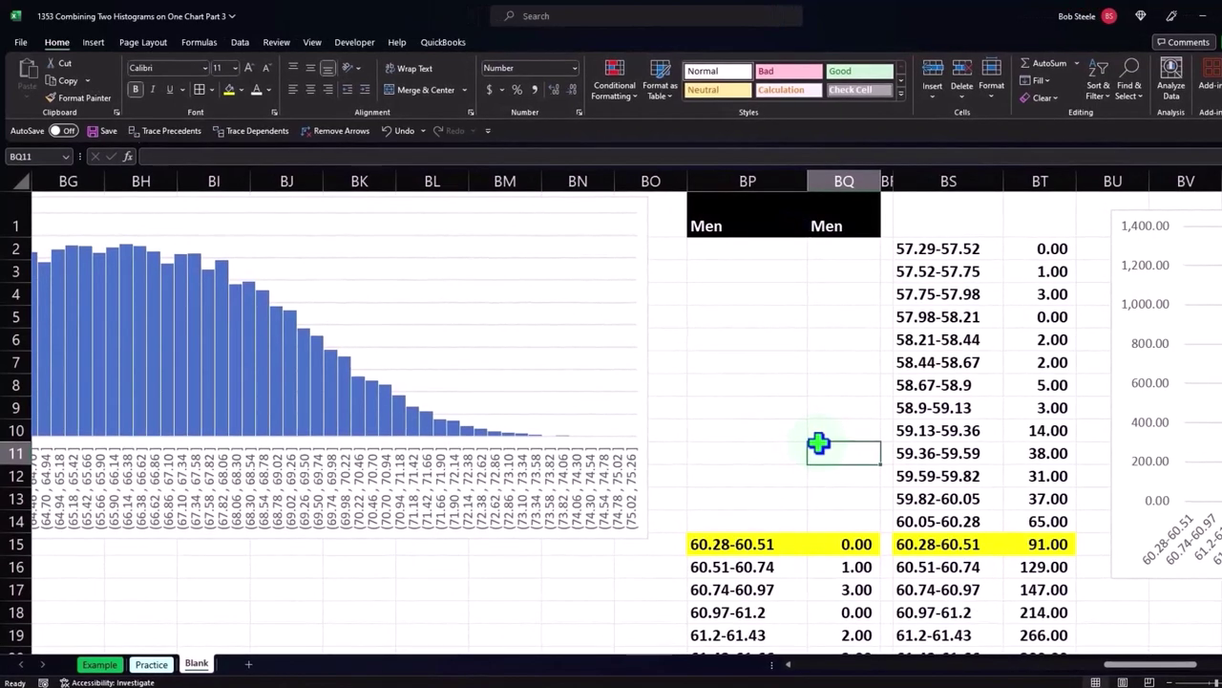
left_click(758, 252)
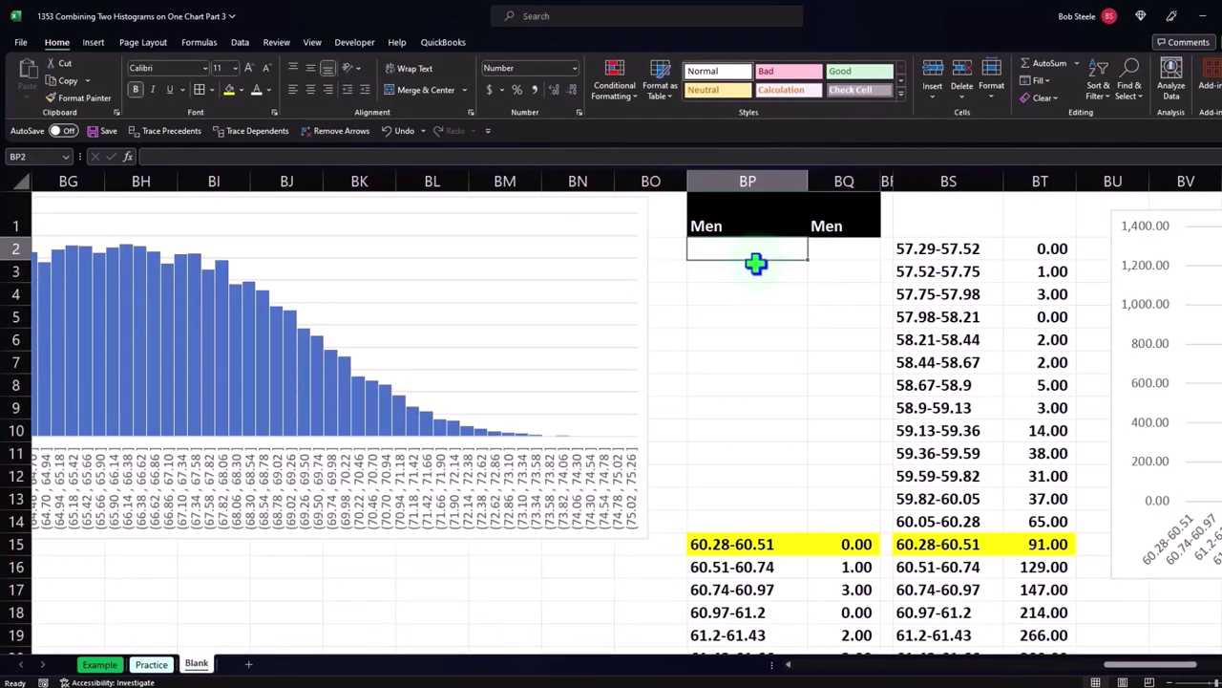
- Link BP2 to the neighbouring women's bin label and fill it down to BP14
type("=")
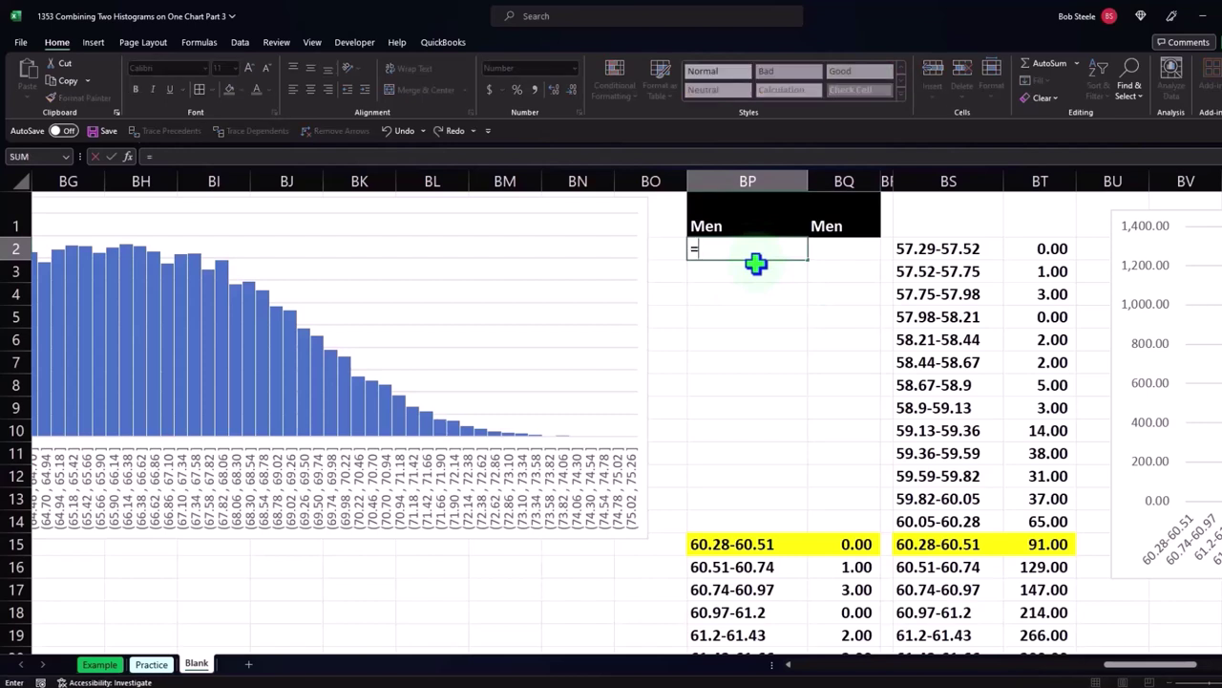
key("Right")
key("Right")
key("Return")
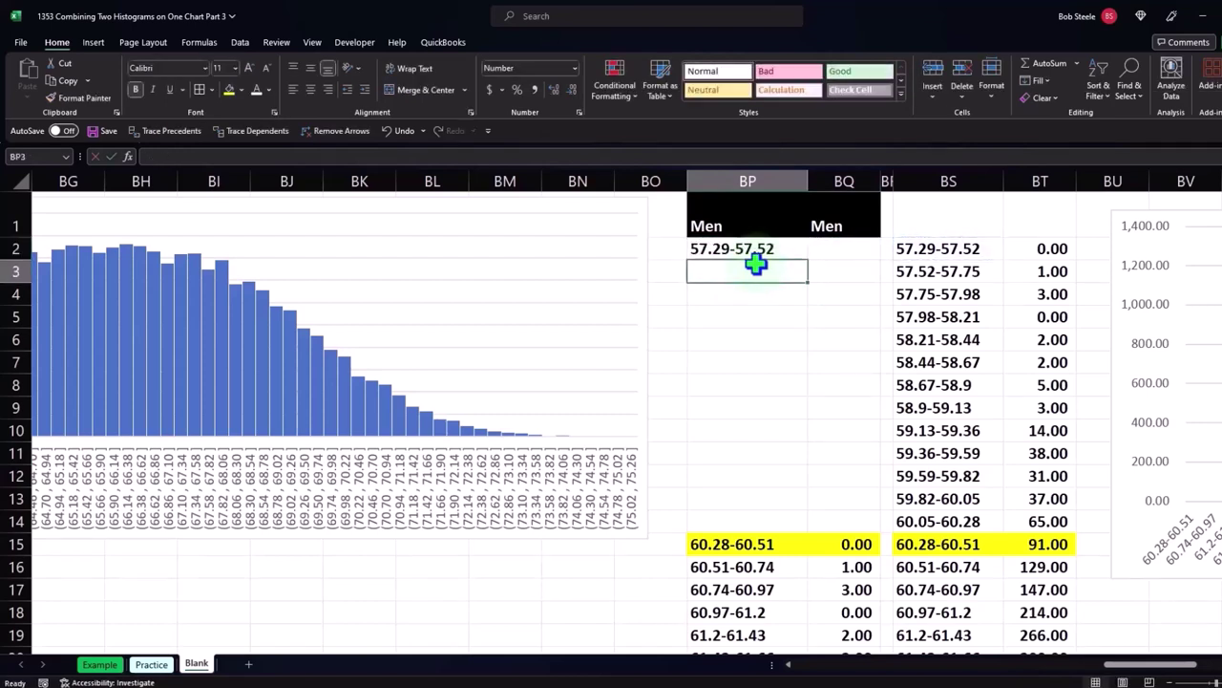
left_click(773, 252)
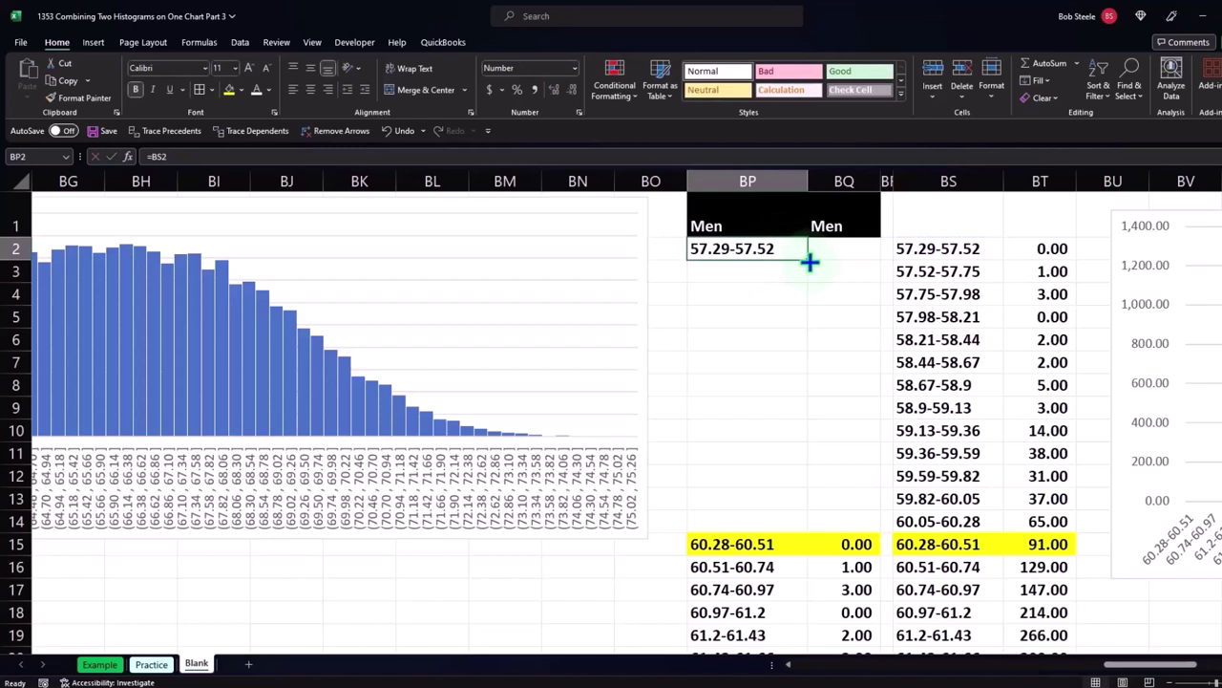
left_click_drag(808, 260, 816, 525)
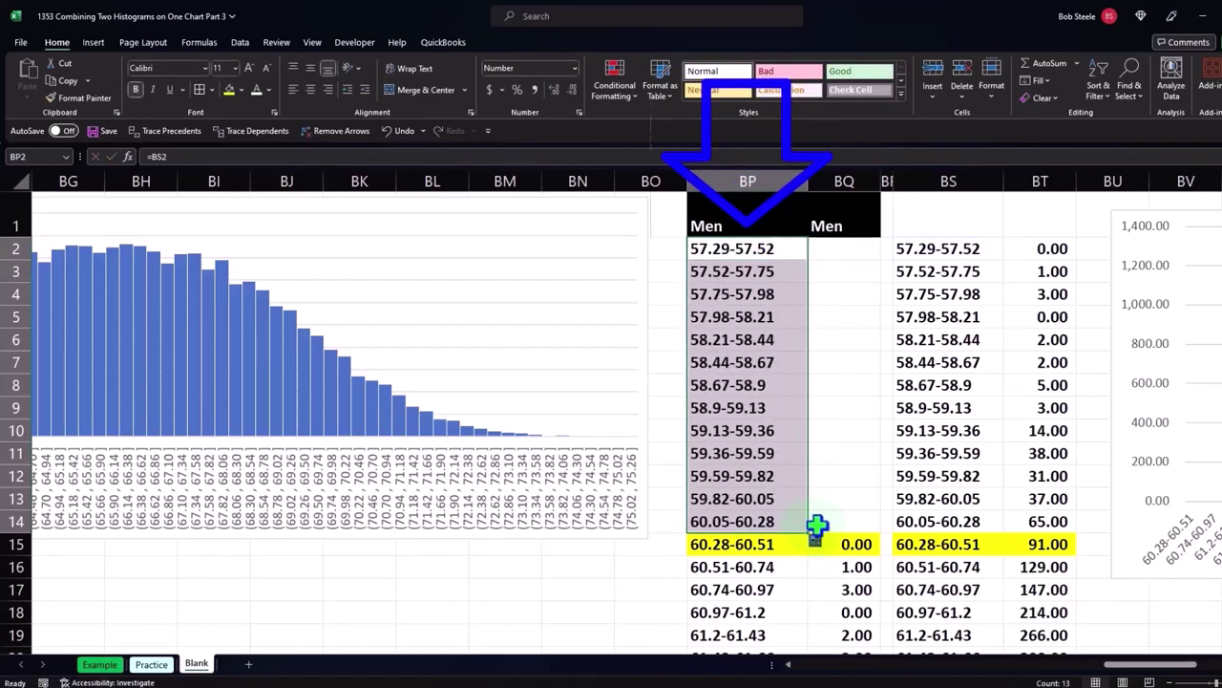
- Enter 0 in each men's count cell from BQ2 to BQ14
left_click(849, 252)
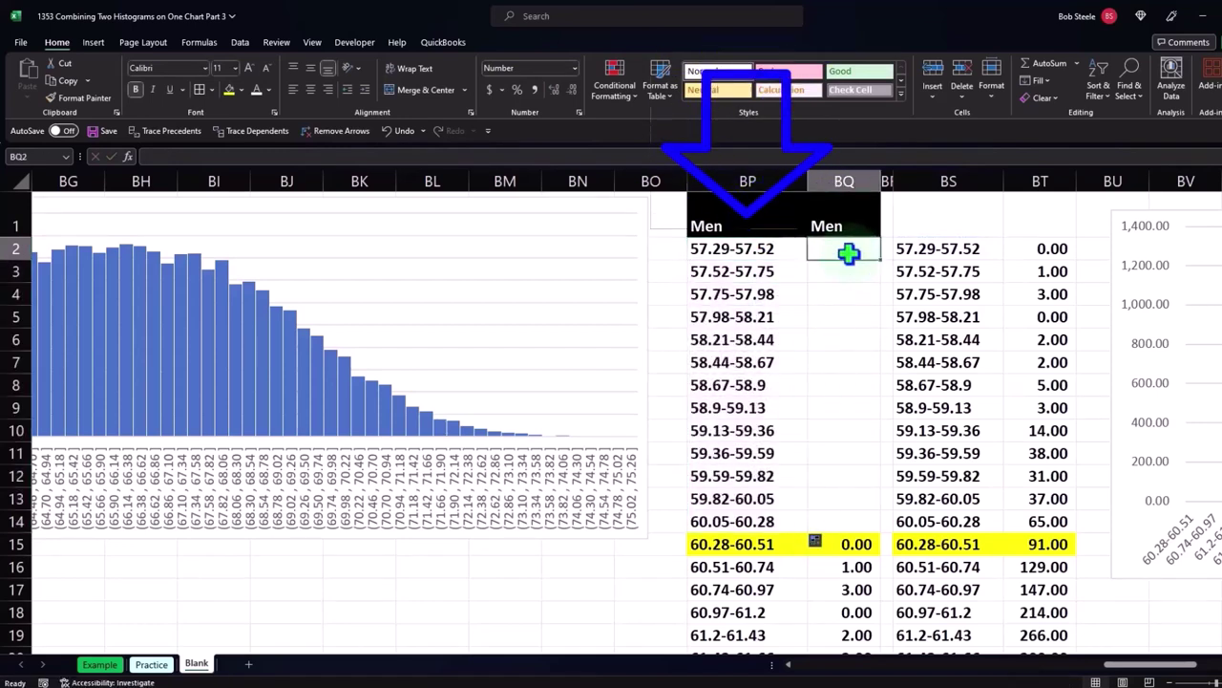
type("0 0 0 0 0 0 0")
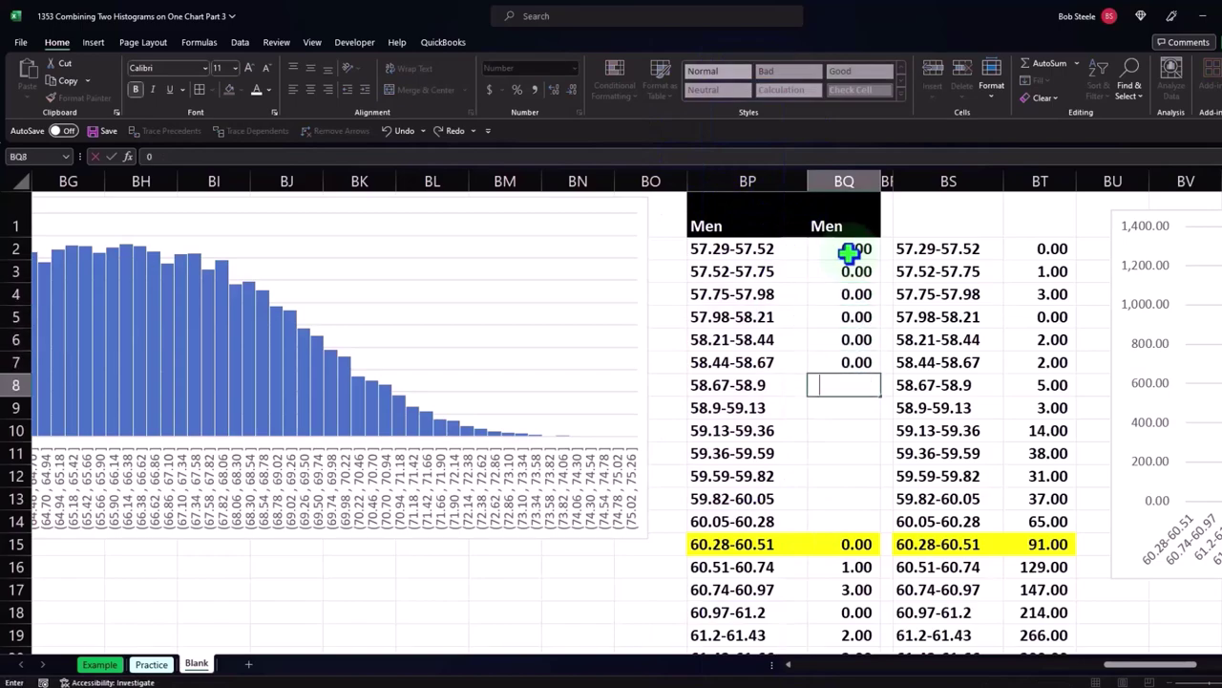
type(" 0 0 0 0 0 0")
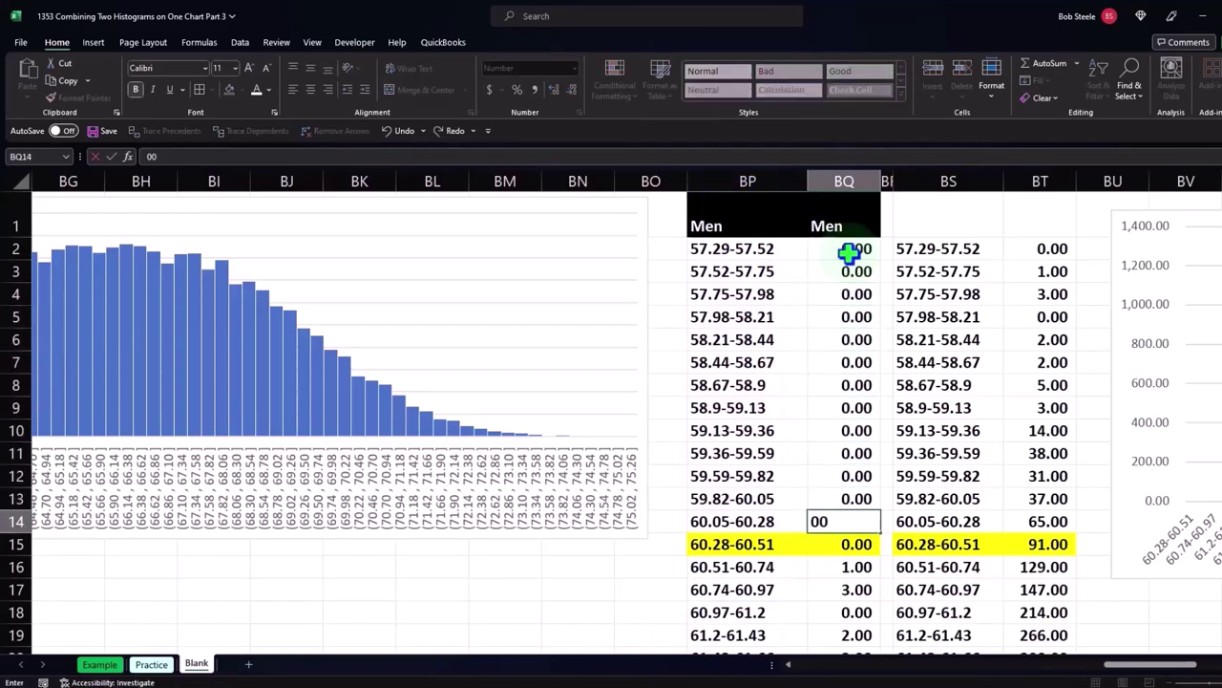
key("Return")
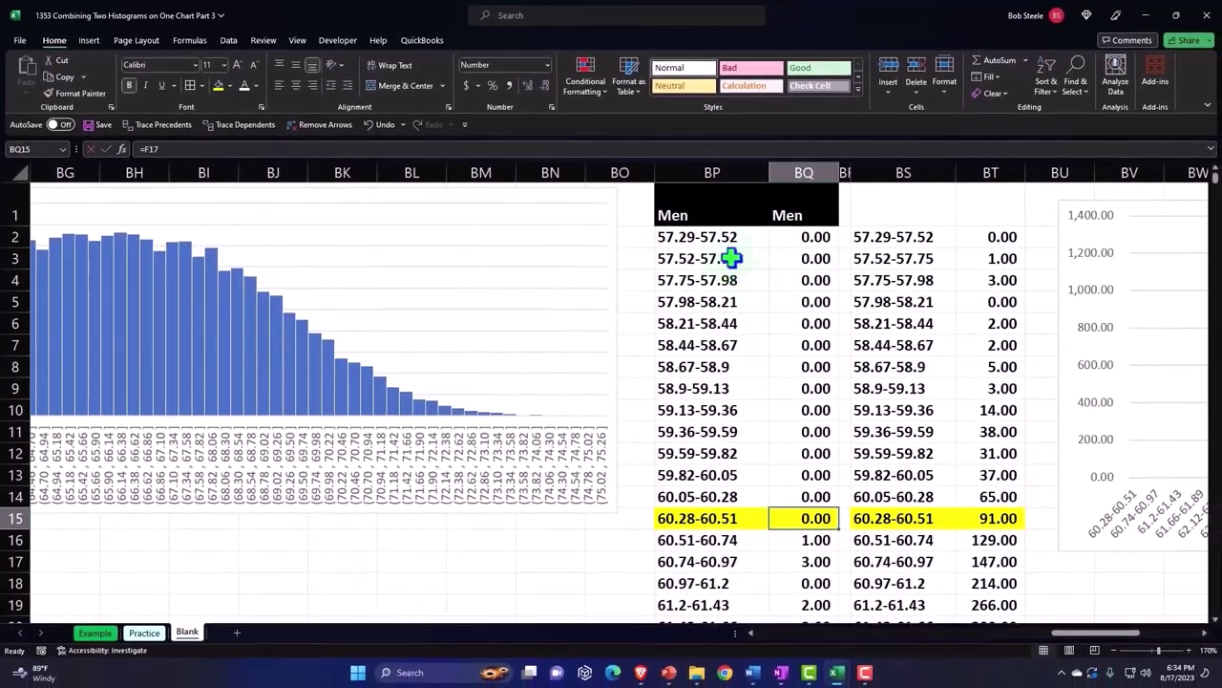
left_click_drag(709, 238, 705, 437)
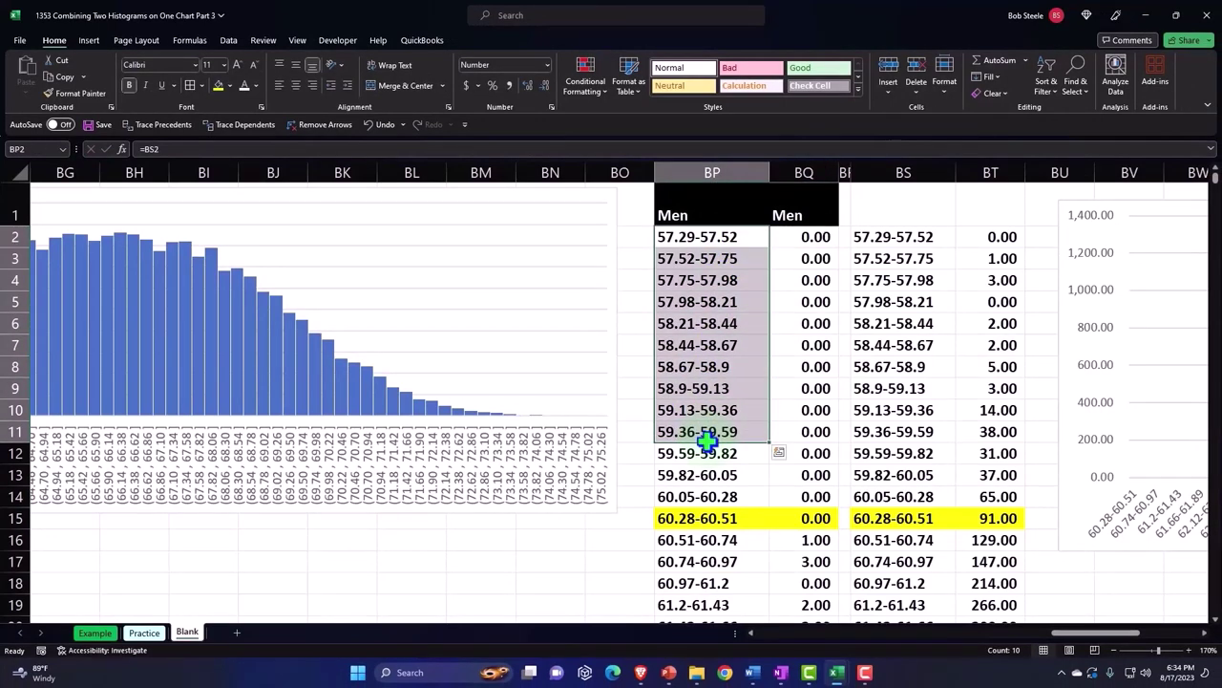
left_click_drag(1085, 635, 1116, 635)
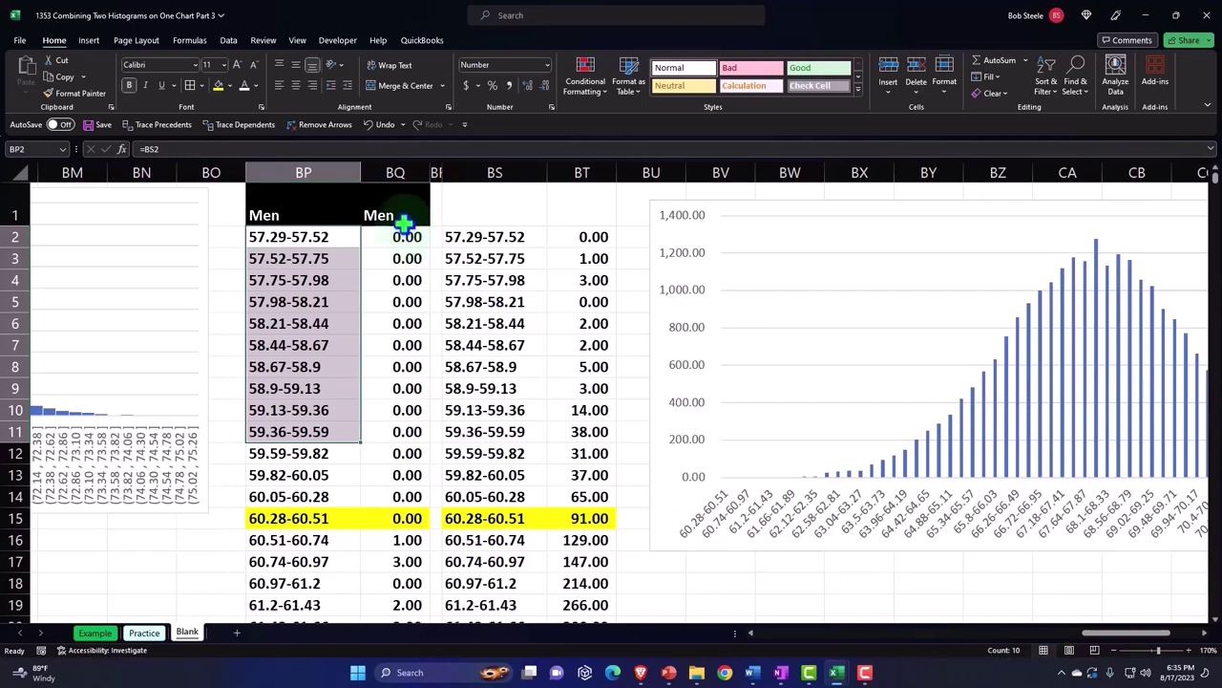
- Enter Women in BT1 and fill header cells BS1:BT1 black
left_click(597, 209)
type("Women")
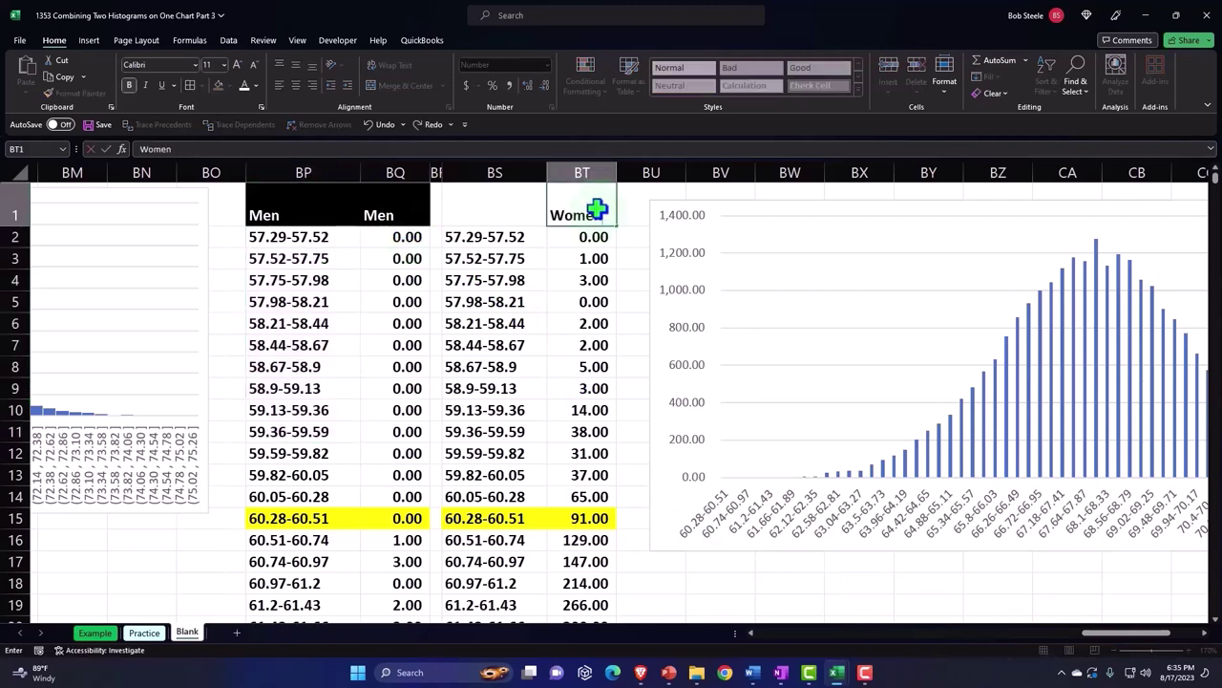
key("ctrl+Return")
left_click_drag(518, 197, 550, 200)
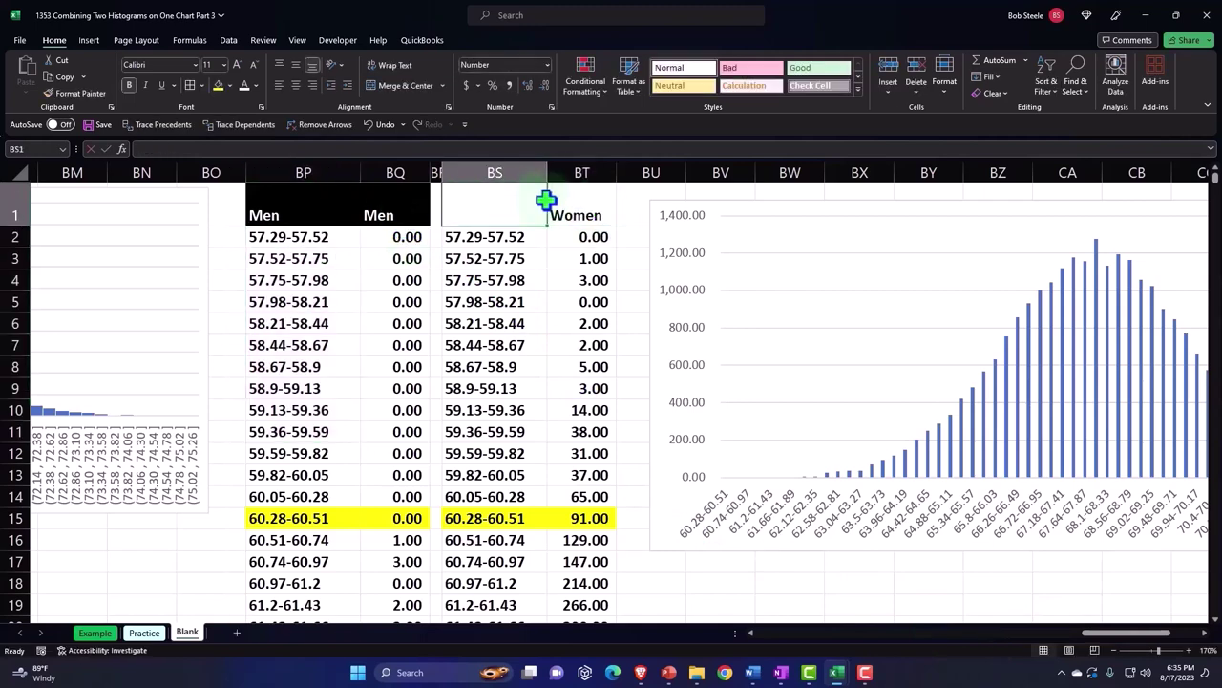
left_click(229, 85)
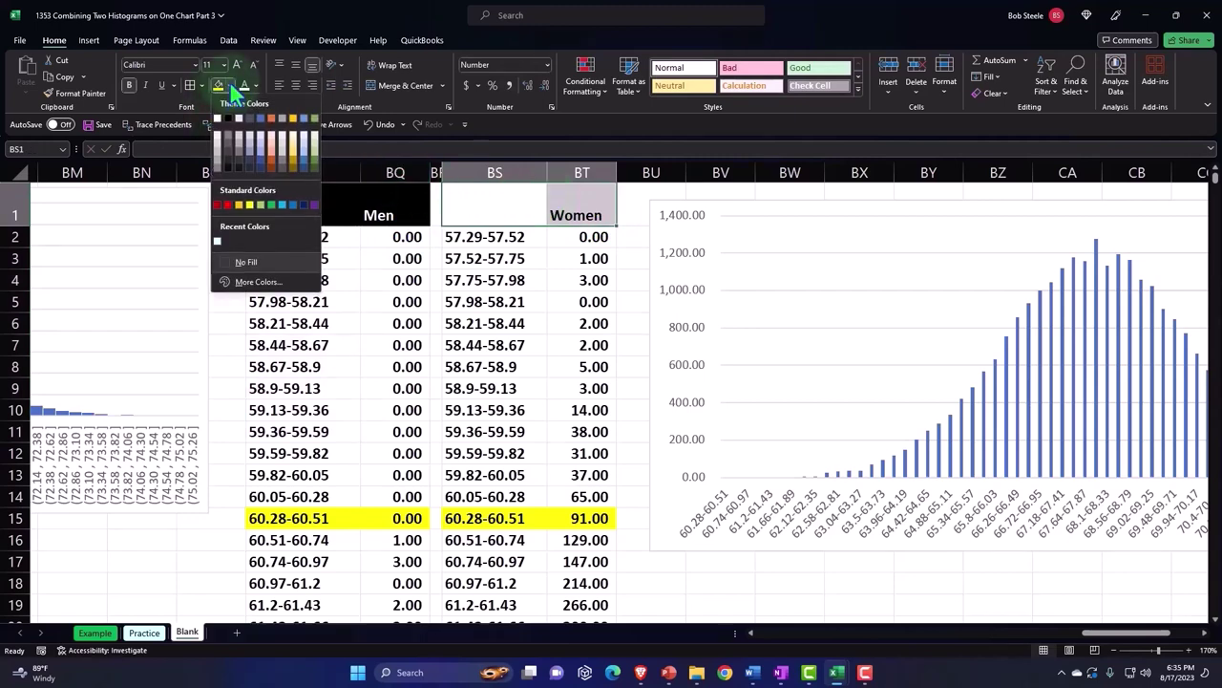
left_click(232, 127)
- Extend the chart's counts and bin label ranges up to row 2 (BP2:BQ79)
scroll(354, 240, "right", 2)
left_click(616, 584)
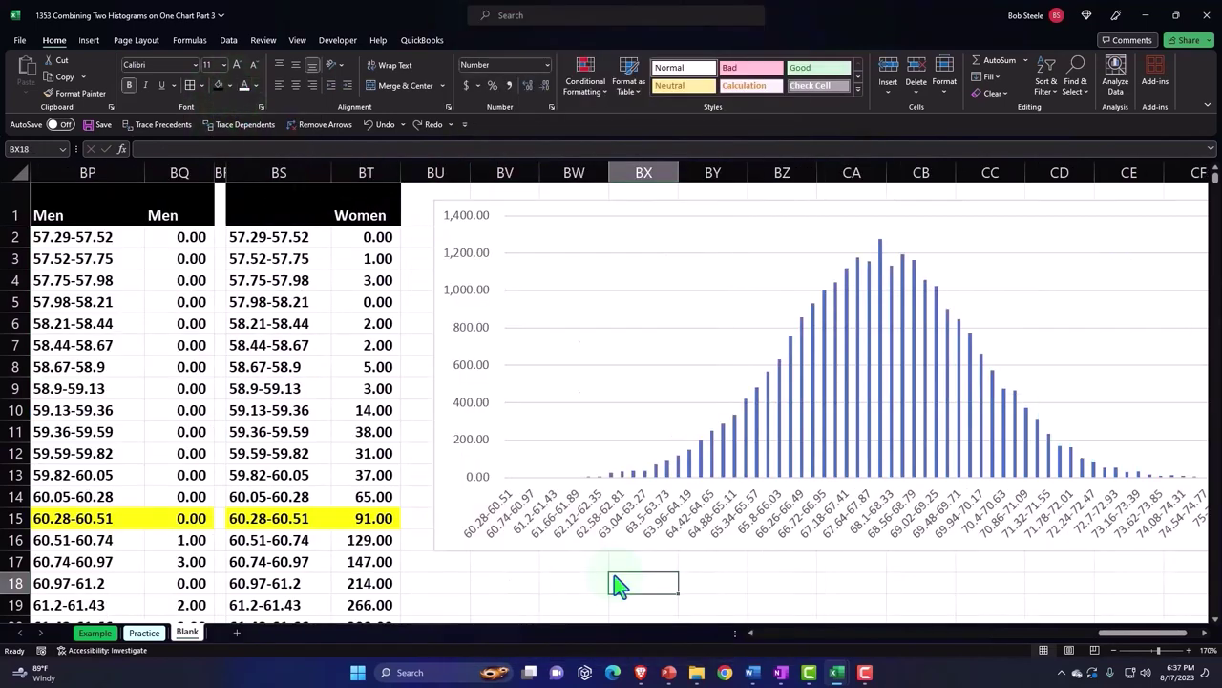
left_click(805, 363)
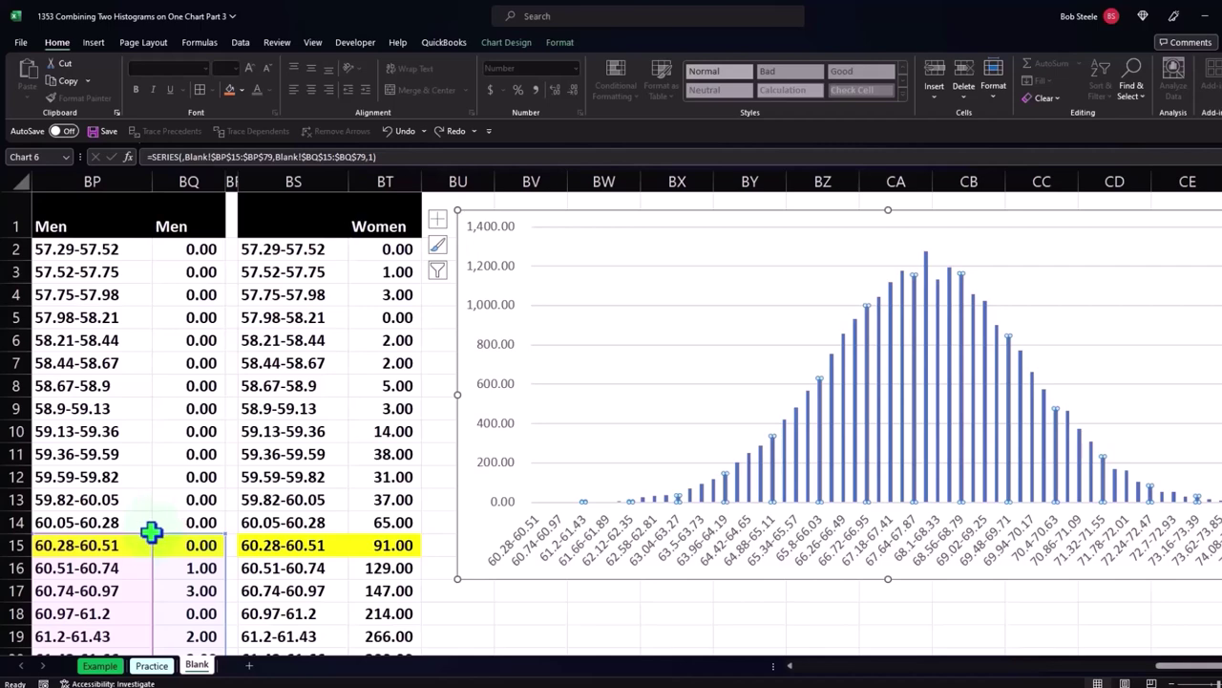
left_click_drag(153, 536, 177, 240)
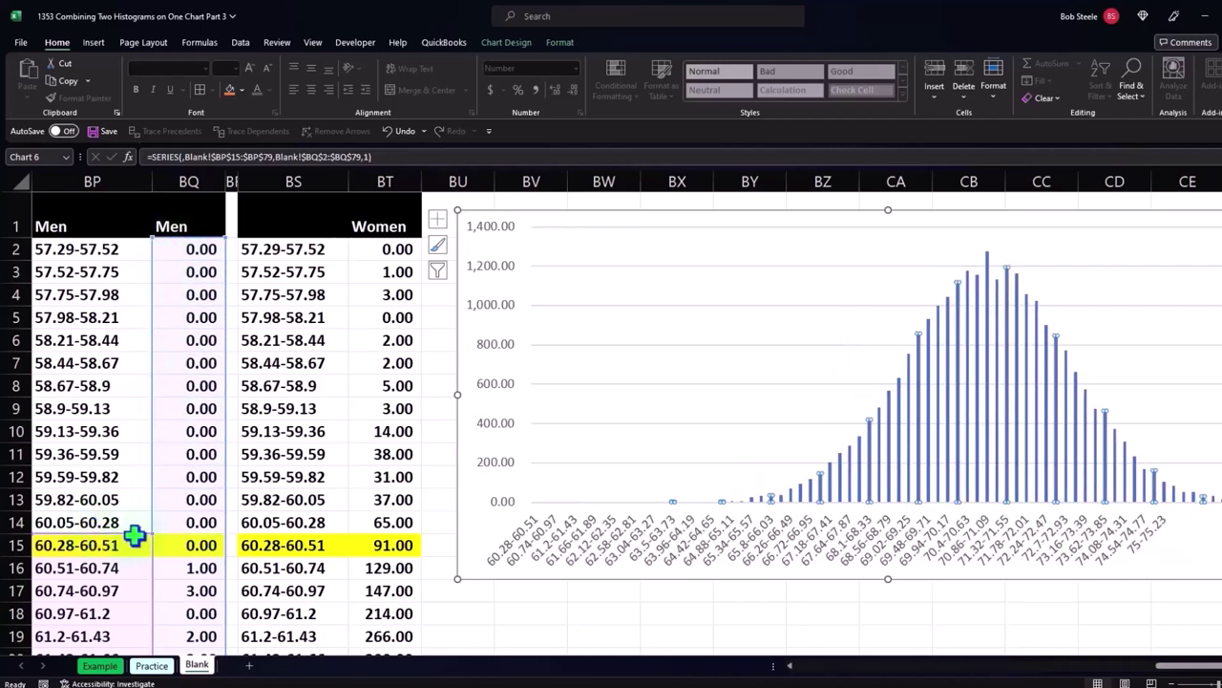
left_click_drag(151, 534, 154, 242)
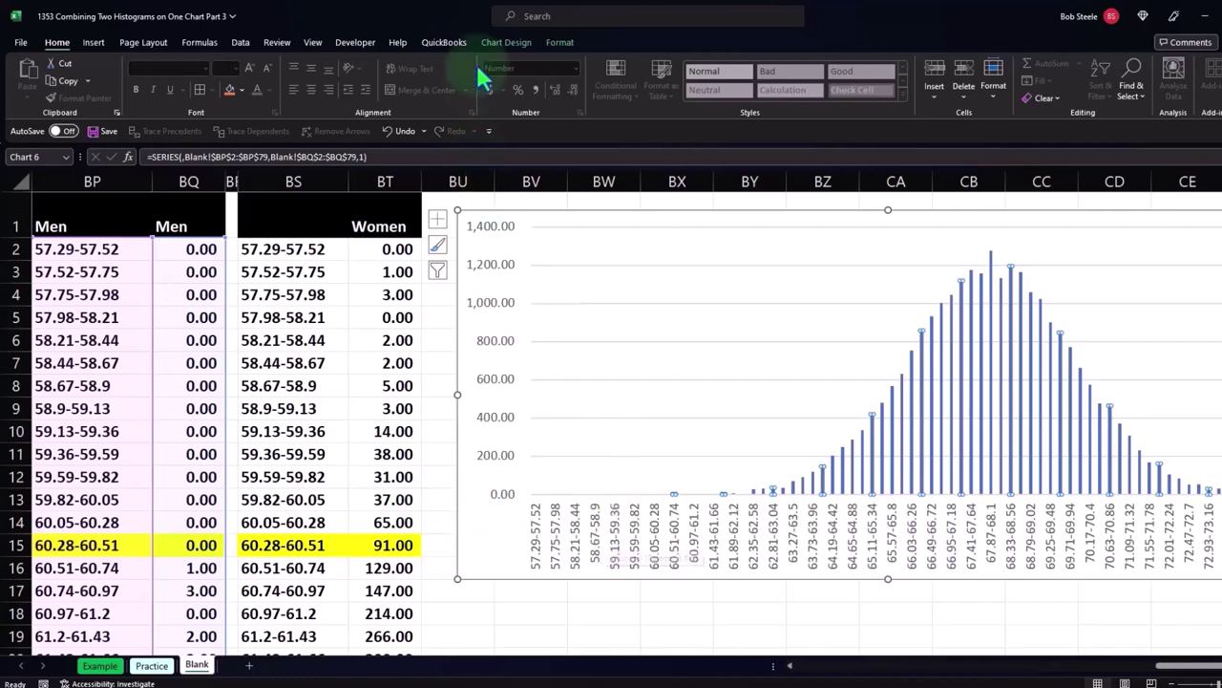
left_click(504, 42)
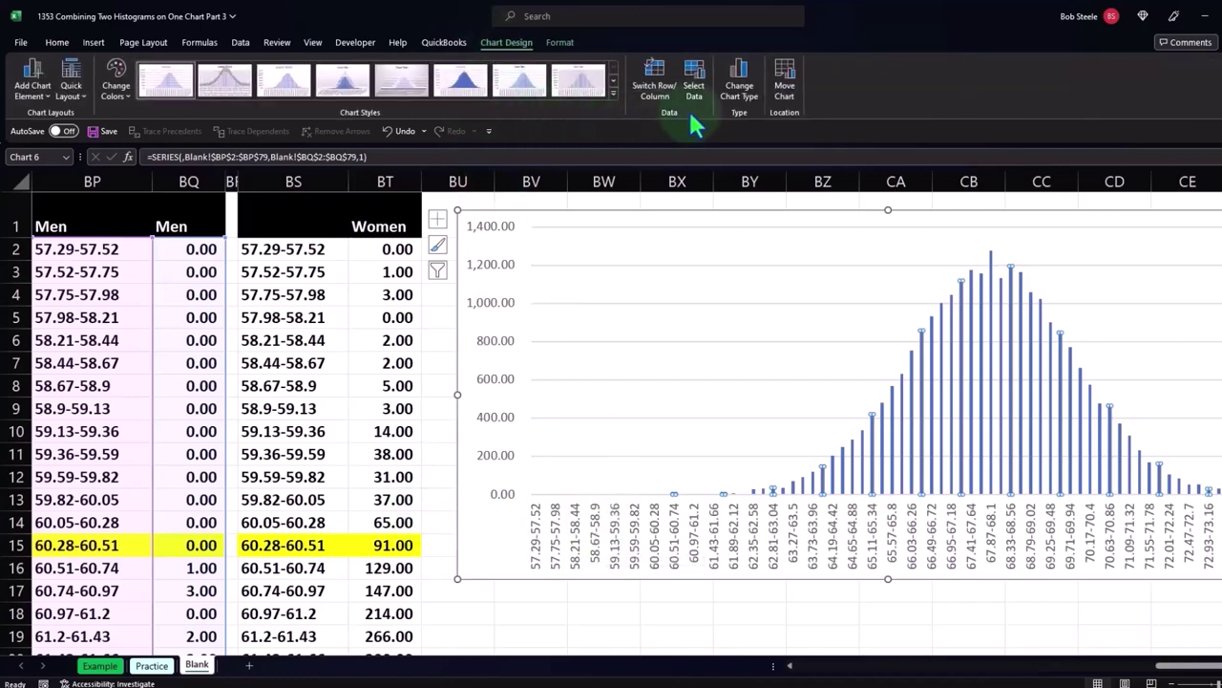
left_click(696, 100)
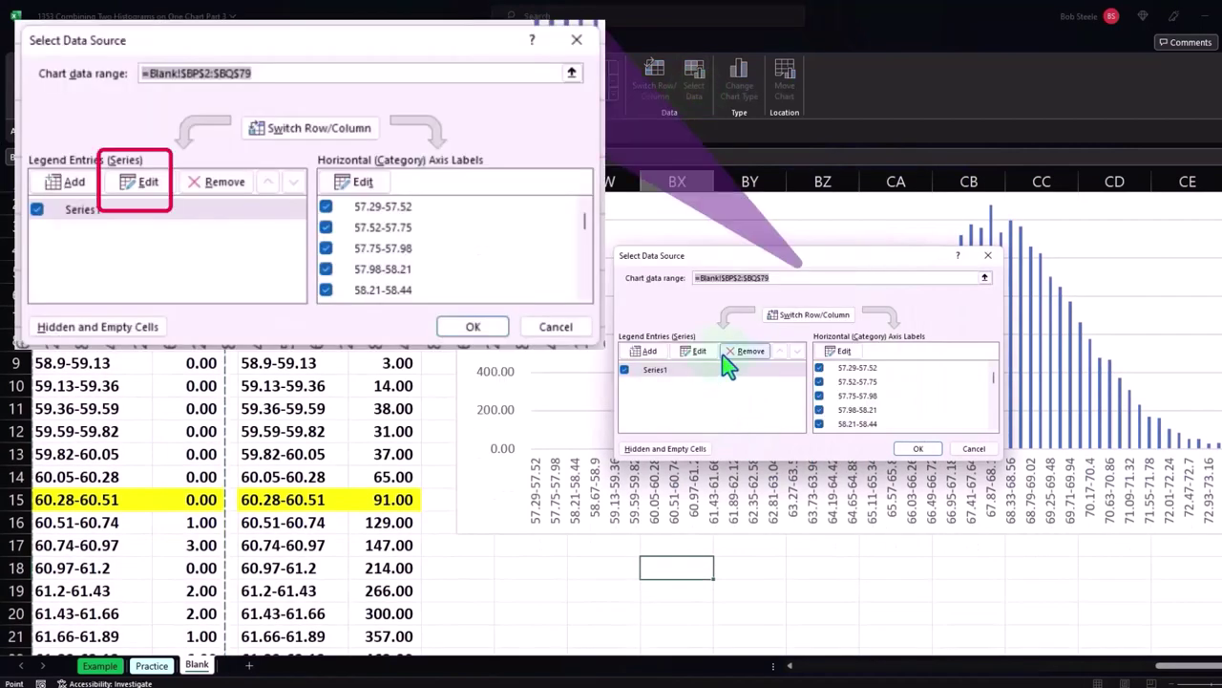
left_click(695, 352)
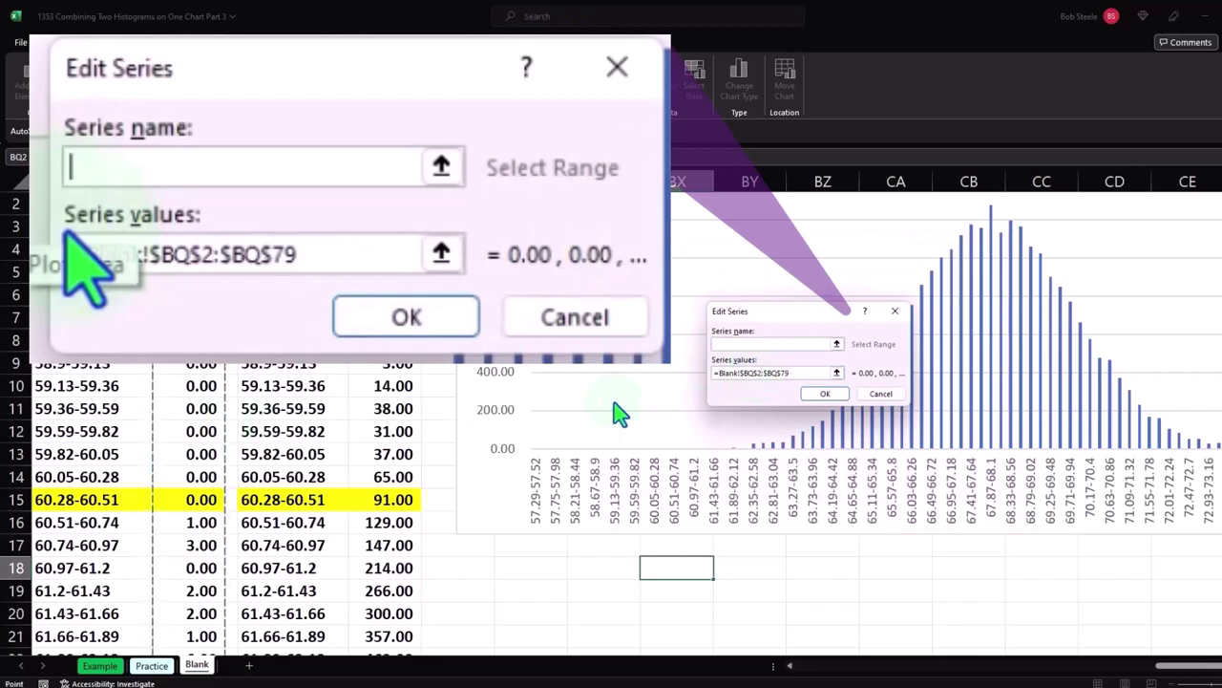
left_click(895, 311)
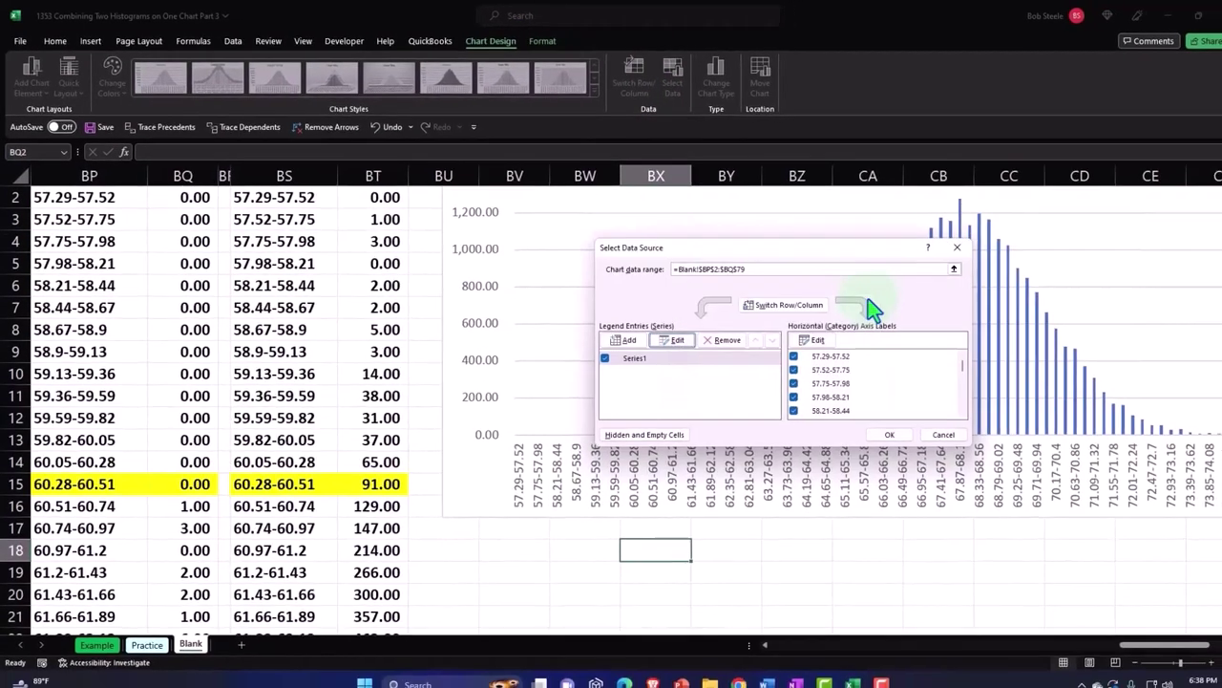
left_click(802, 334)
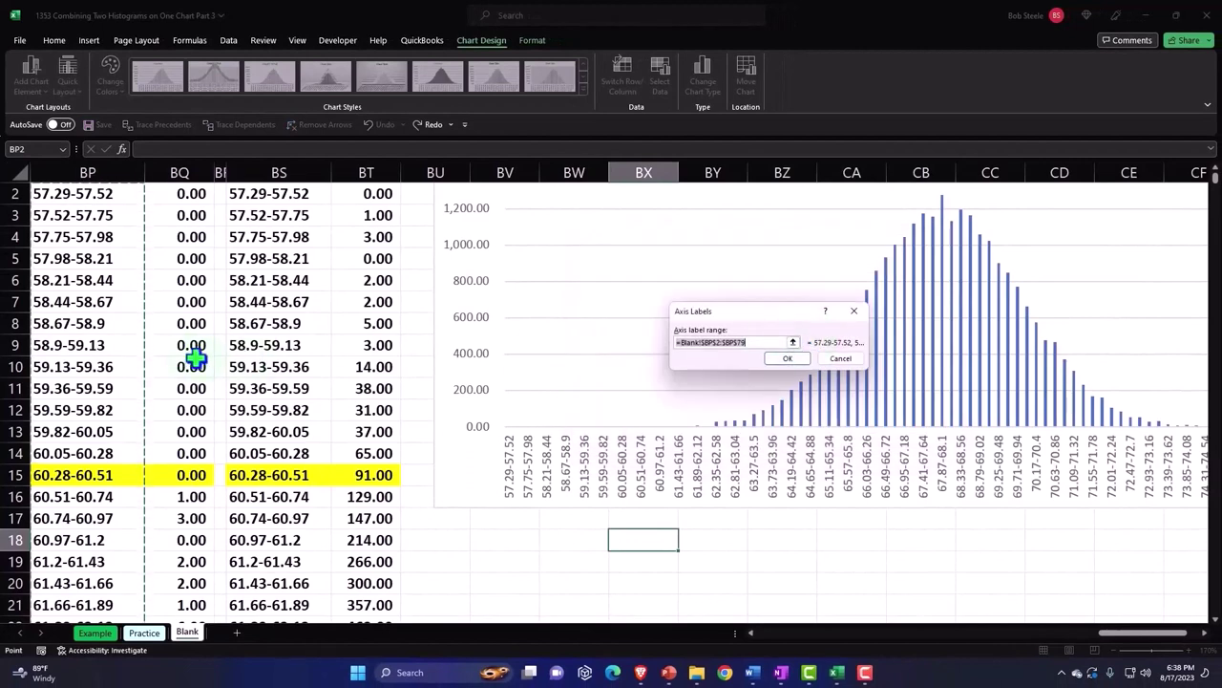
left_click(853, 312)
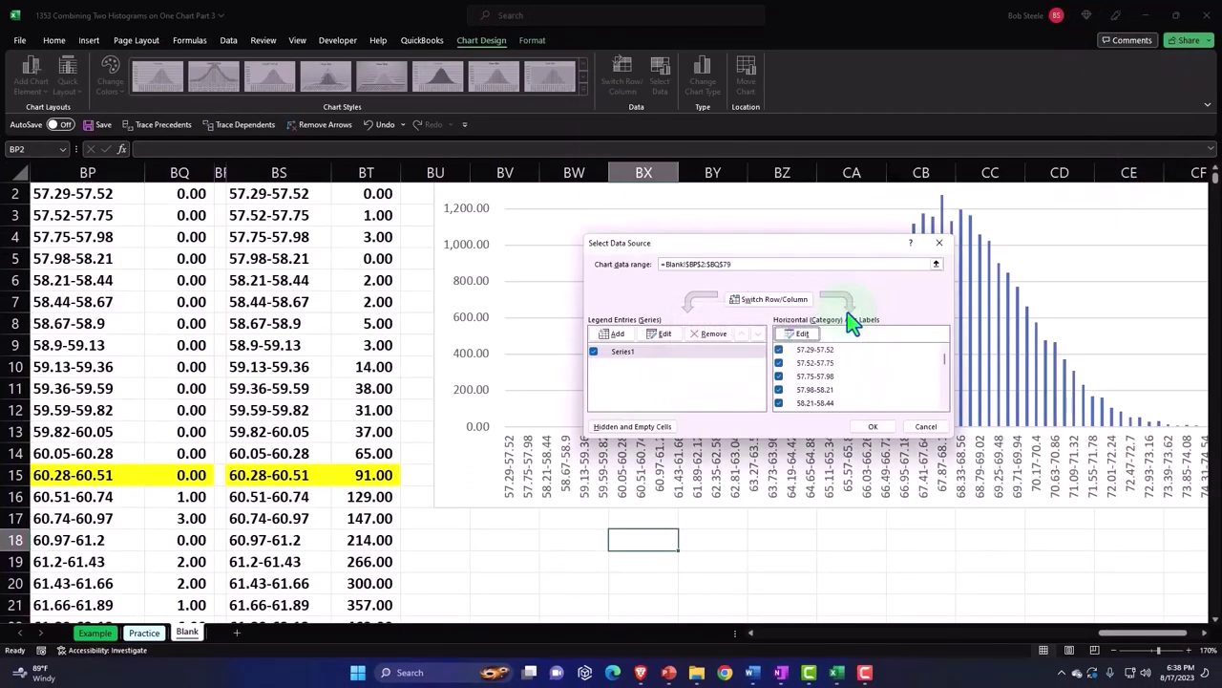
left_click(939, 242)
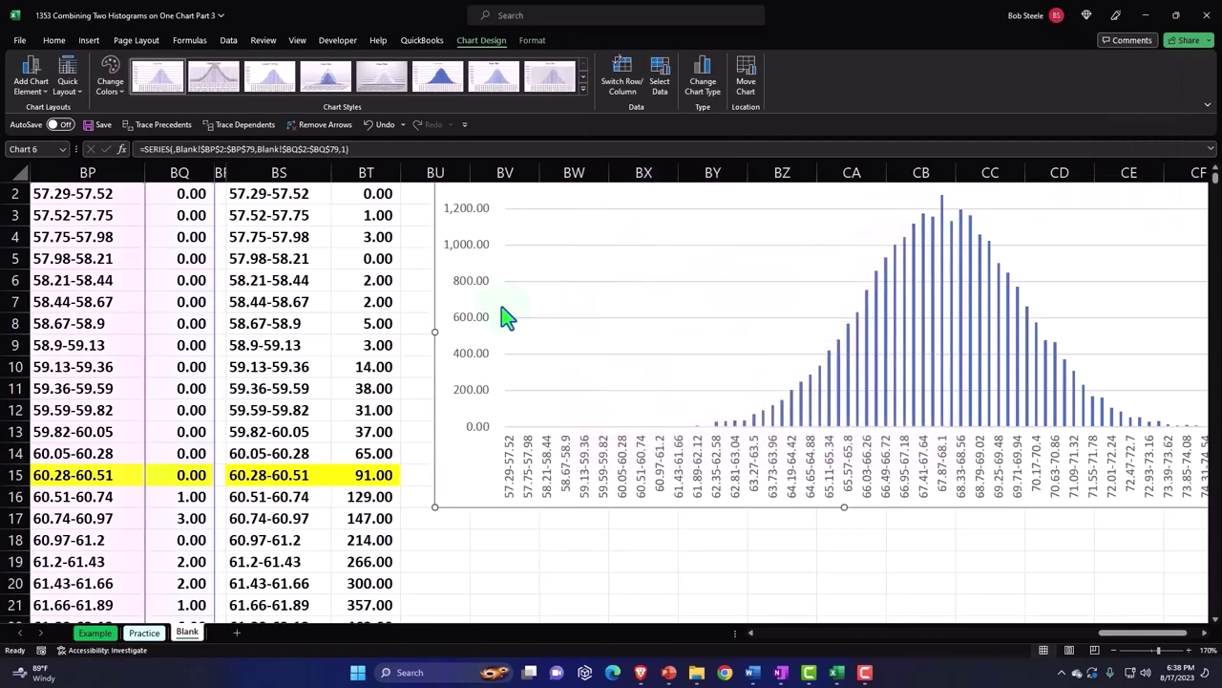
scroll(377, 287, "up", 1)
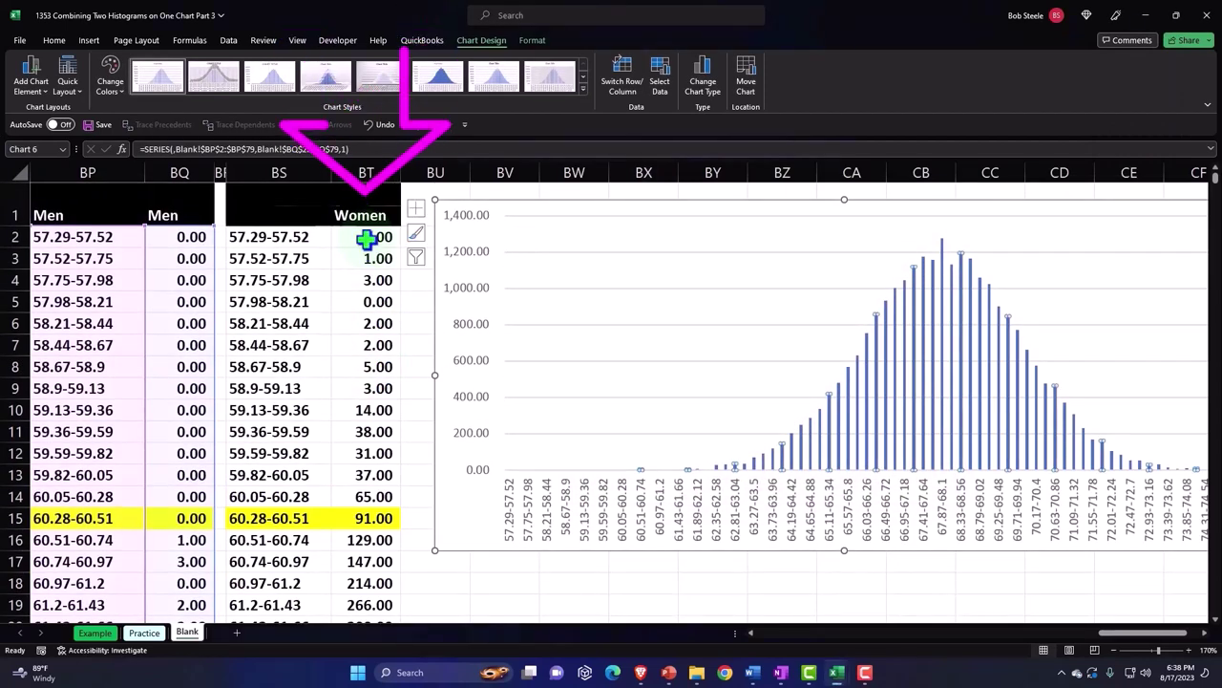
left_click(367, 239)
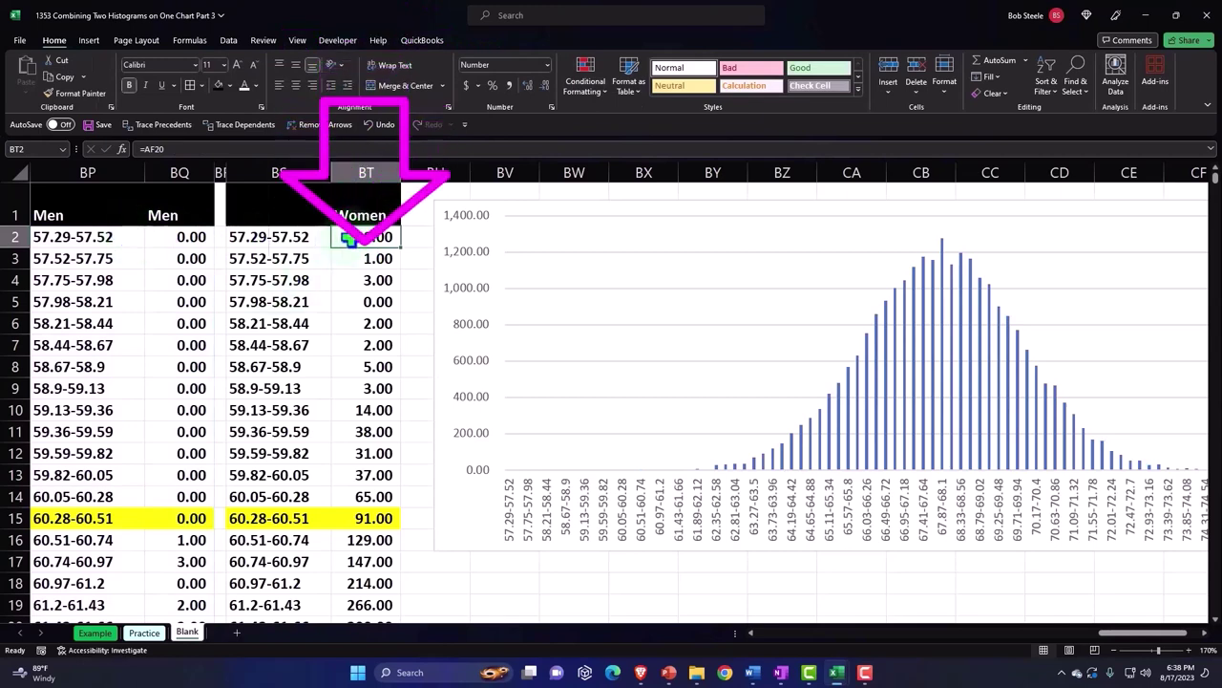
left_click_drag(374, 241, 353, 461)
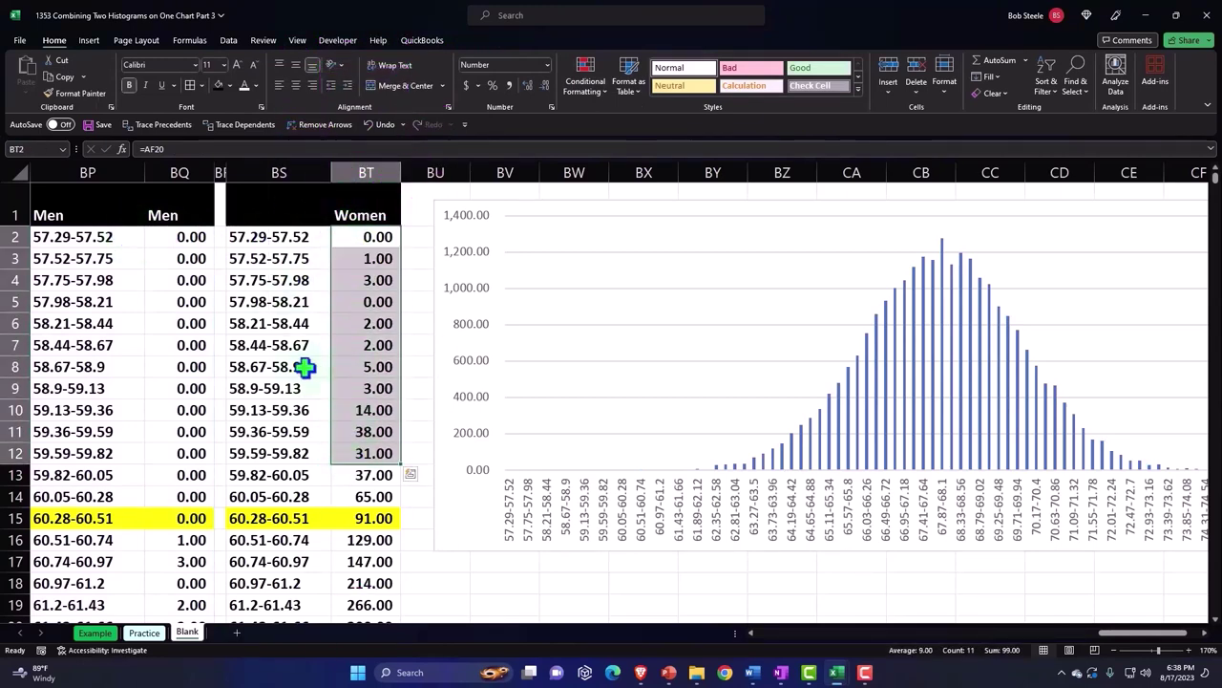
left_click_drag(272, 241, 273, 470)
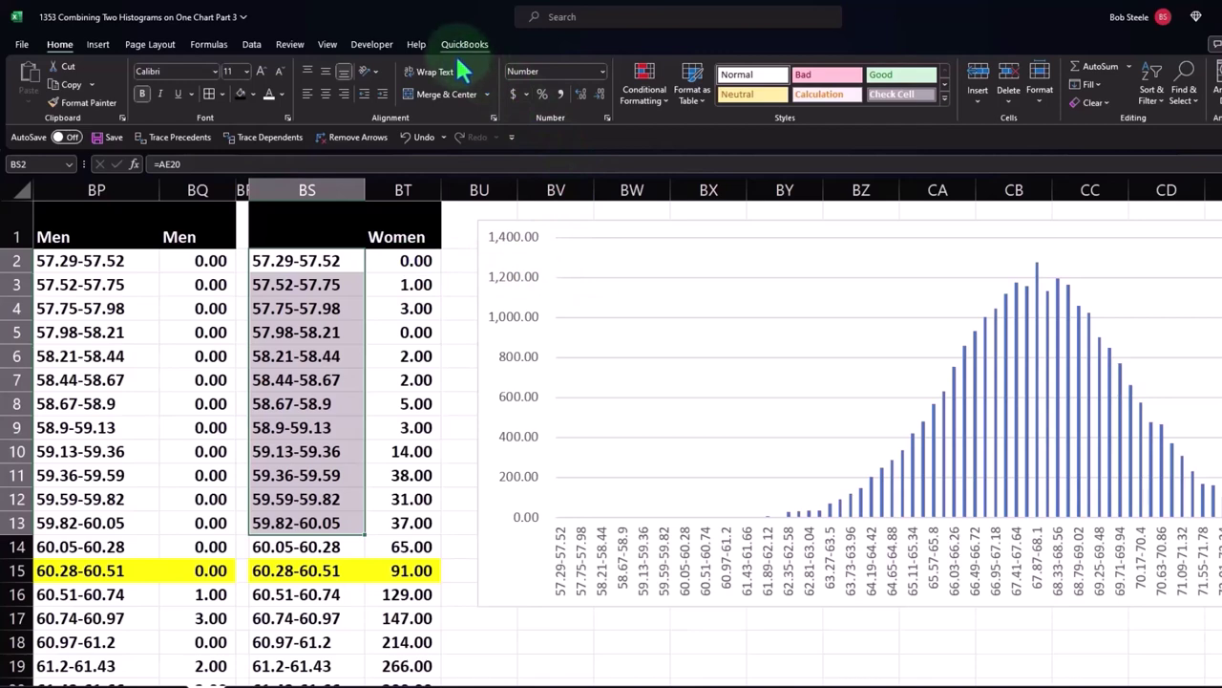
left_click(315, 283)
- Add a second chart series named W that uses the women's counts in BT2:BT66
left_click(477, 226)
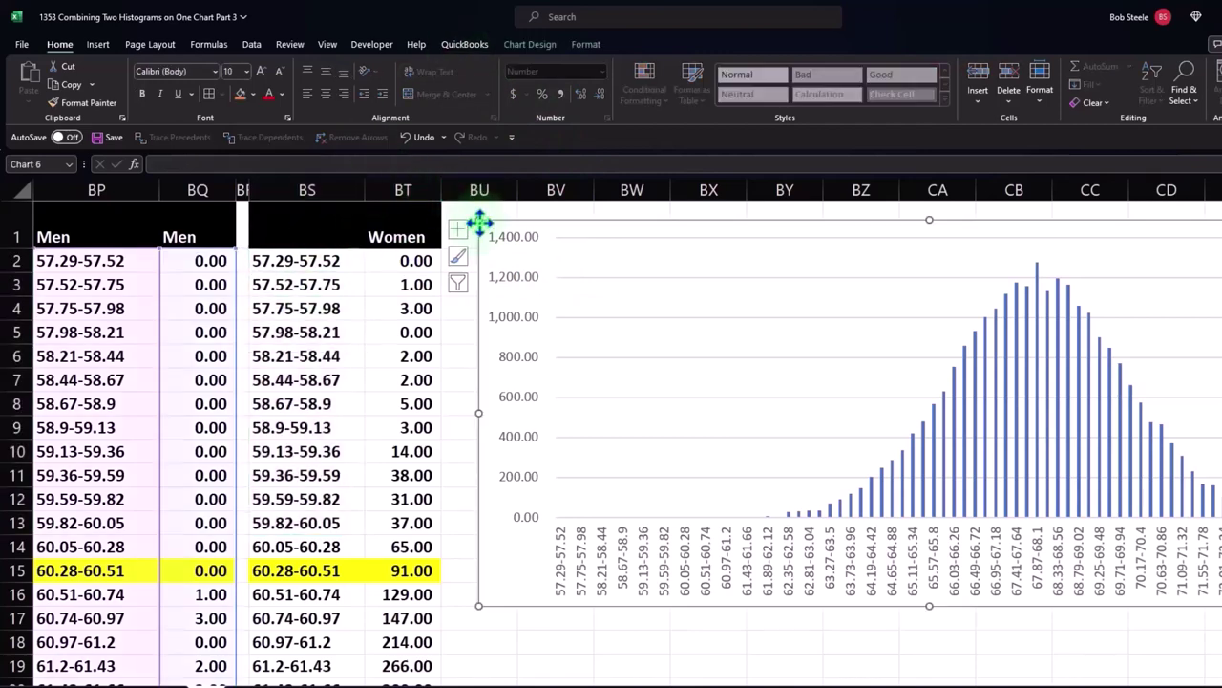
left_click(524, 44)
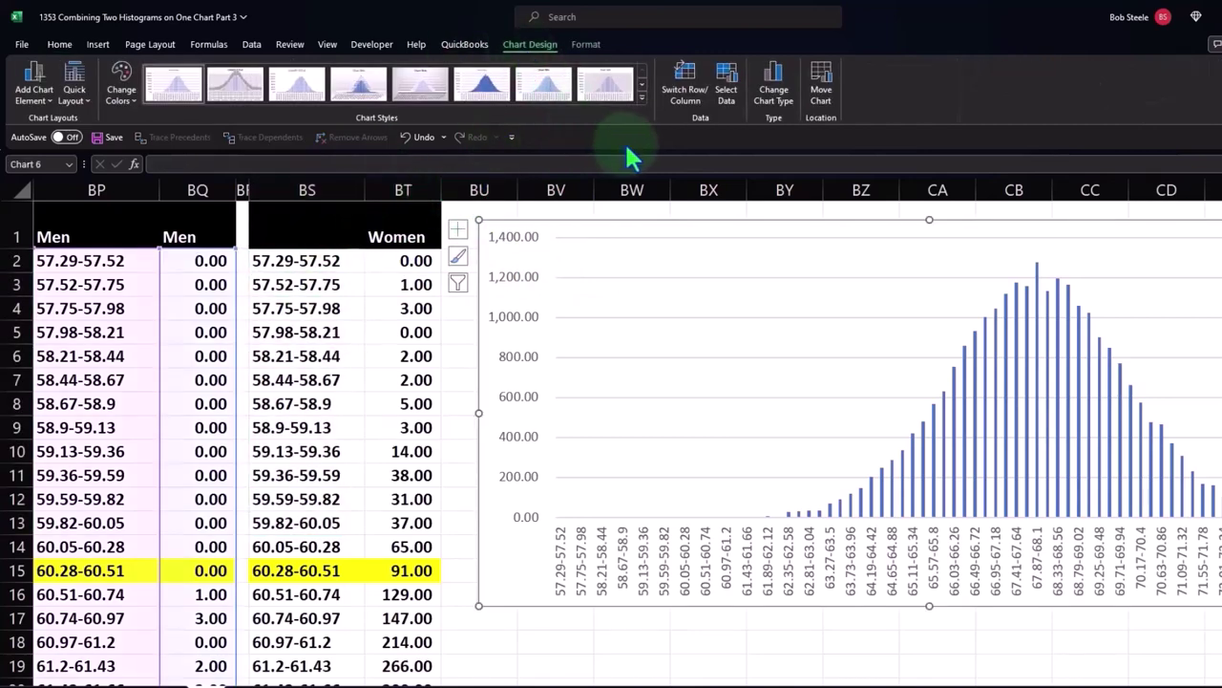
left_click(728, 96)
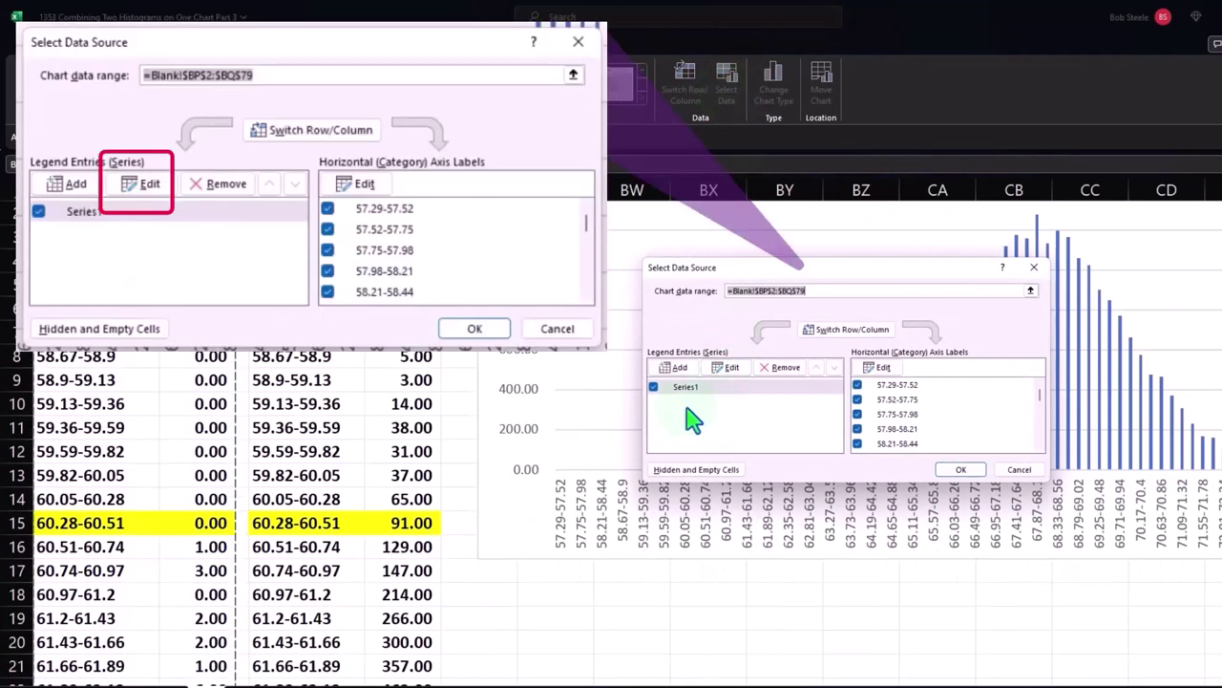
scroll(382, 382, "up", 1)
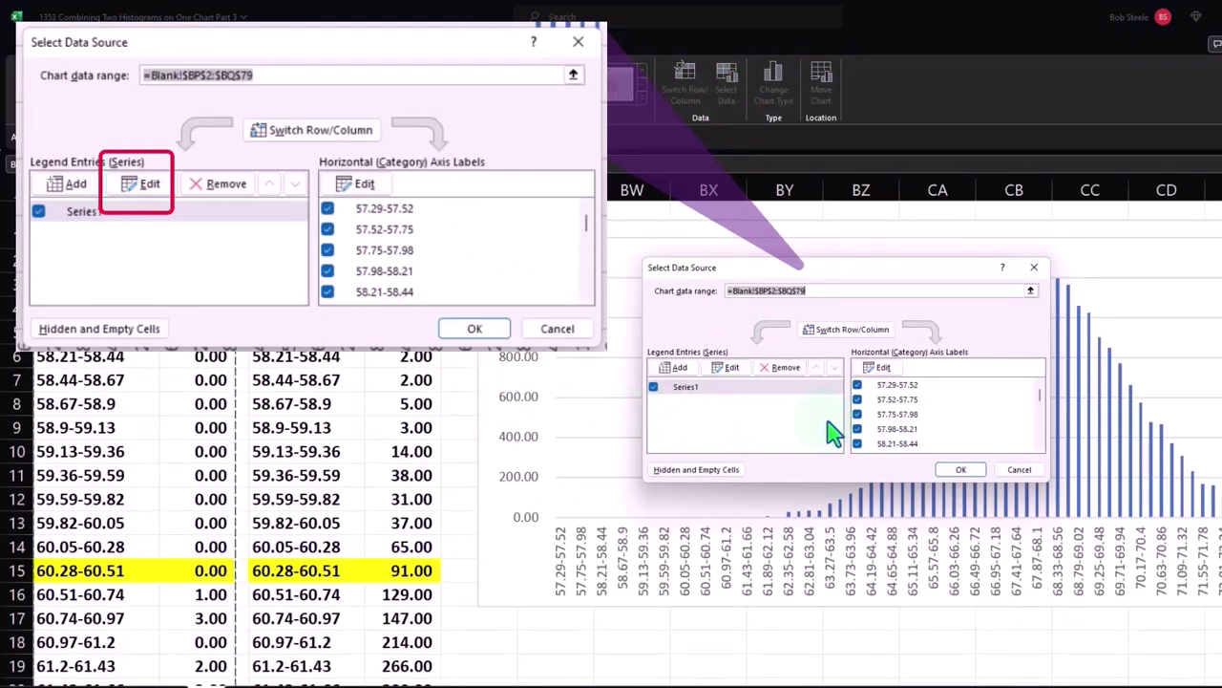
left_click(731, 382)
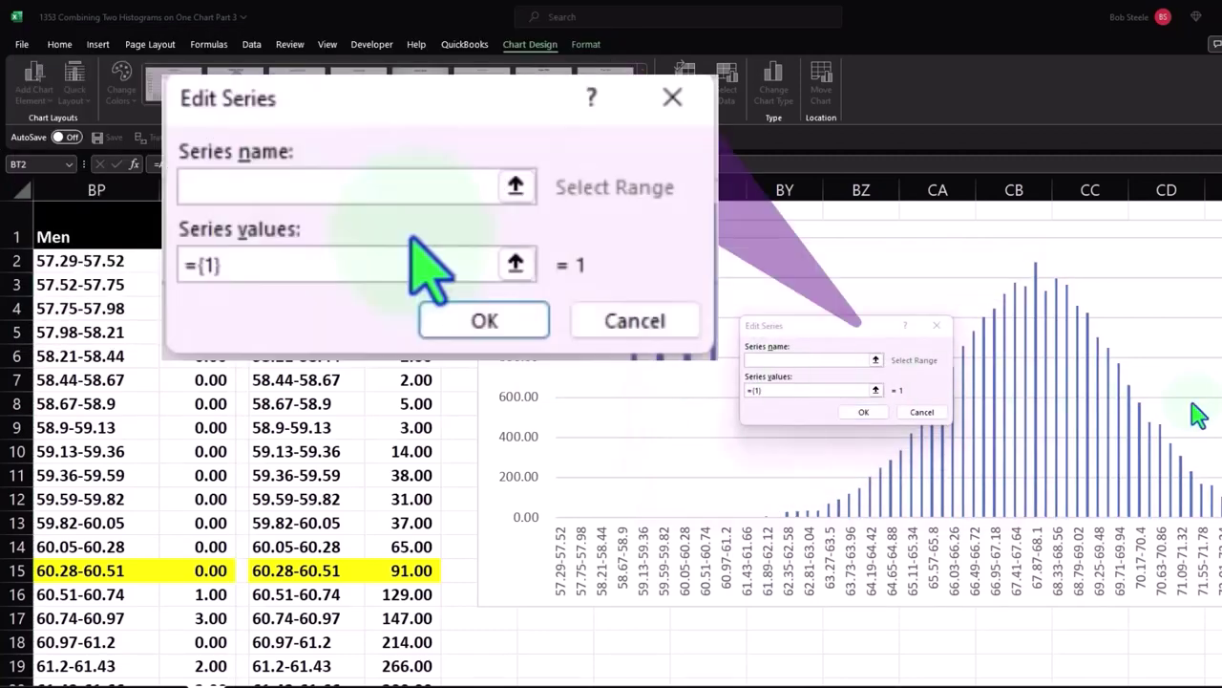
left_click(787, 360)
type("W")
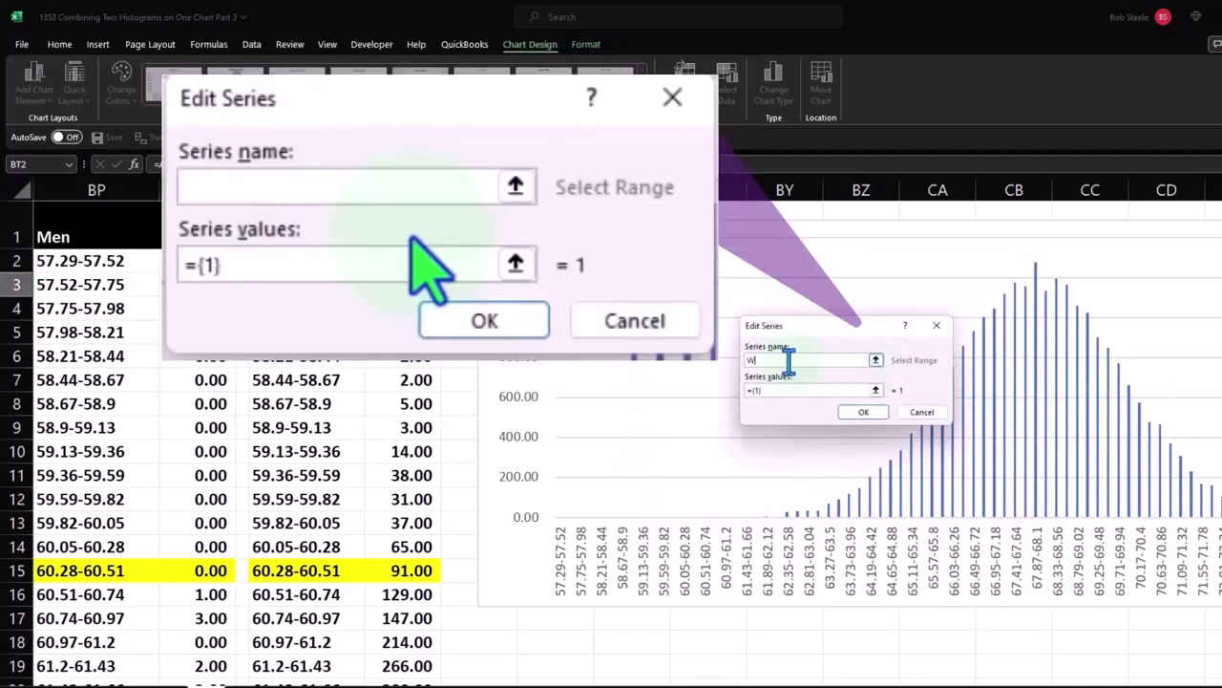
left_click(785, 392)
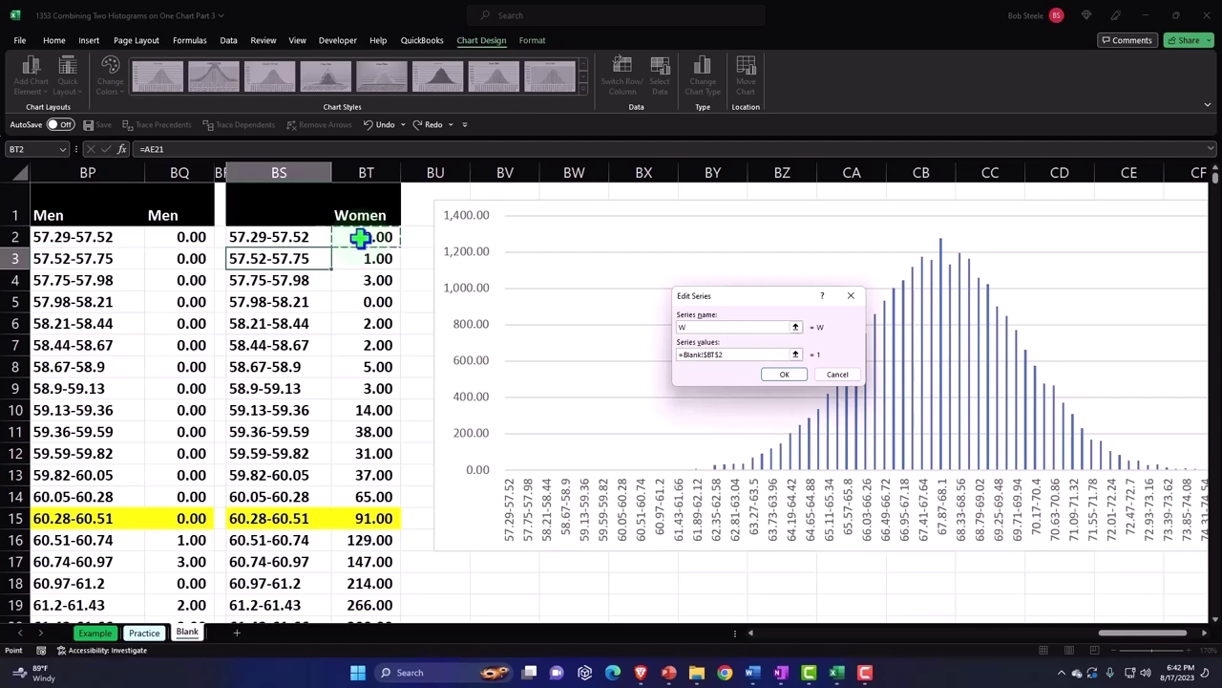
key("ctrl+shift+Down")
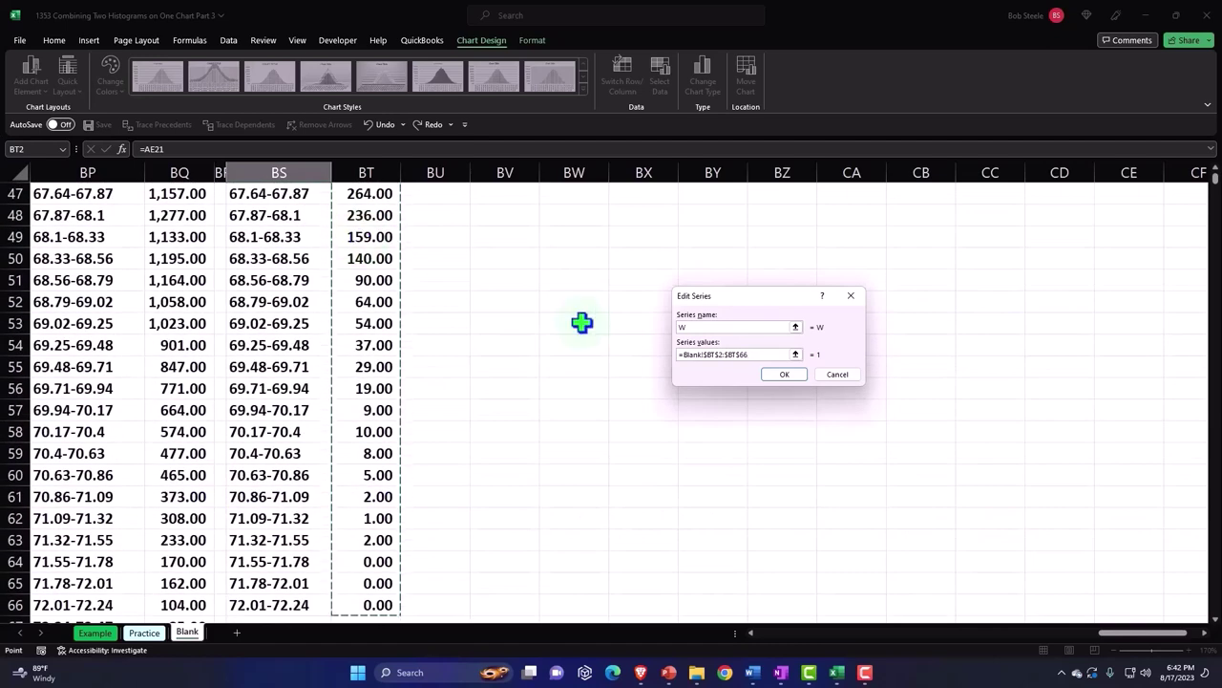
left_click(784, 375)
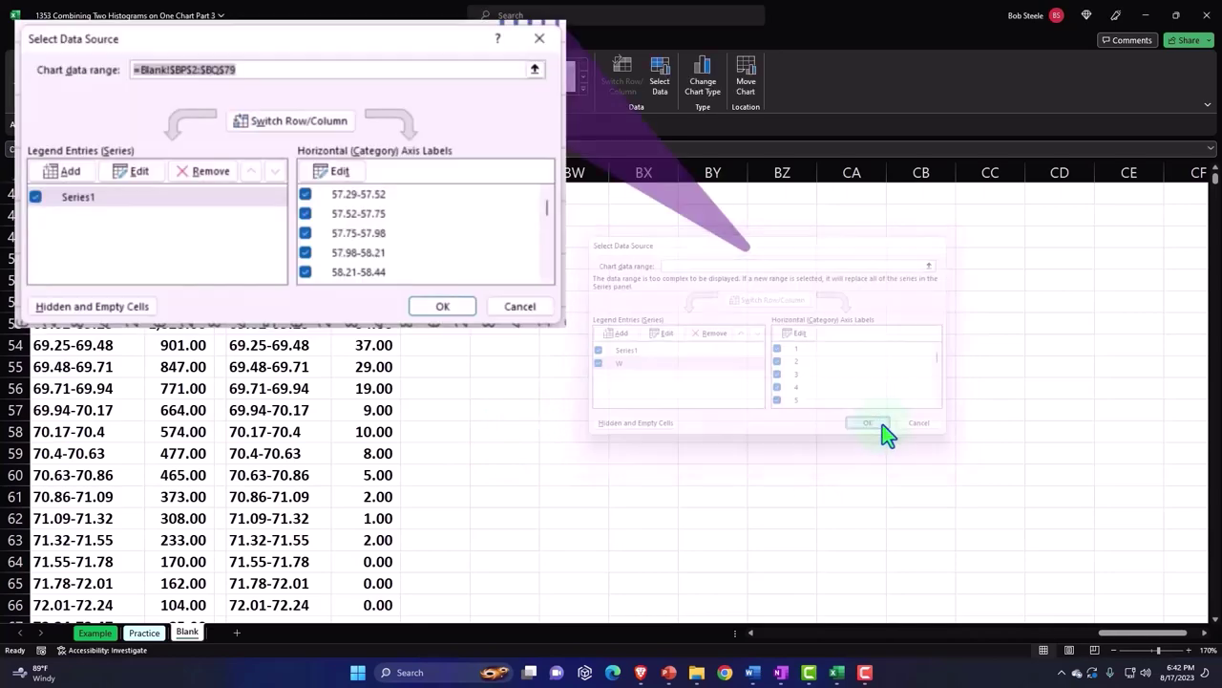
left_click(882, 426)
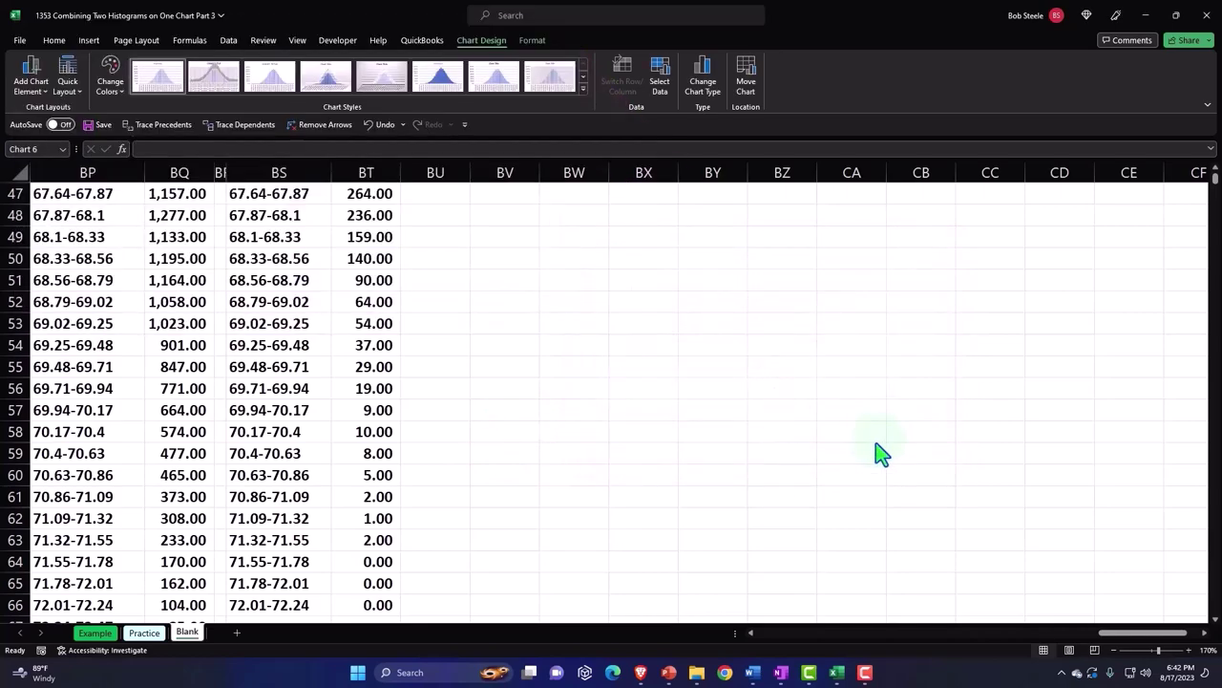
scroll(882, 453, "up", 10)
scroll(879, 457, "up", 5)
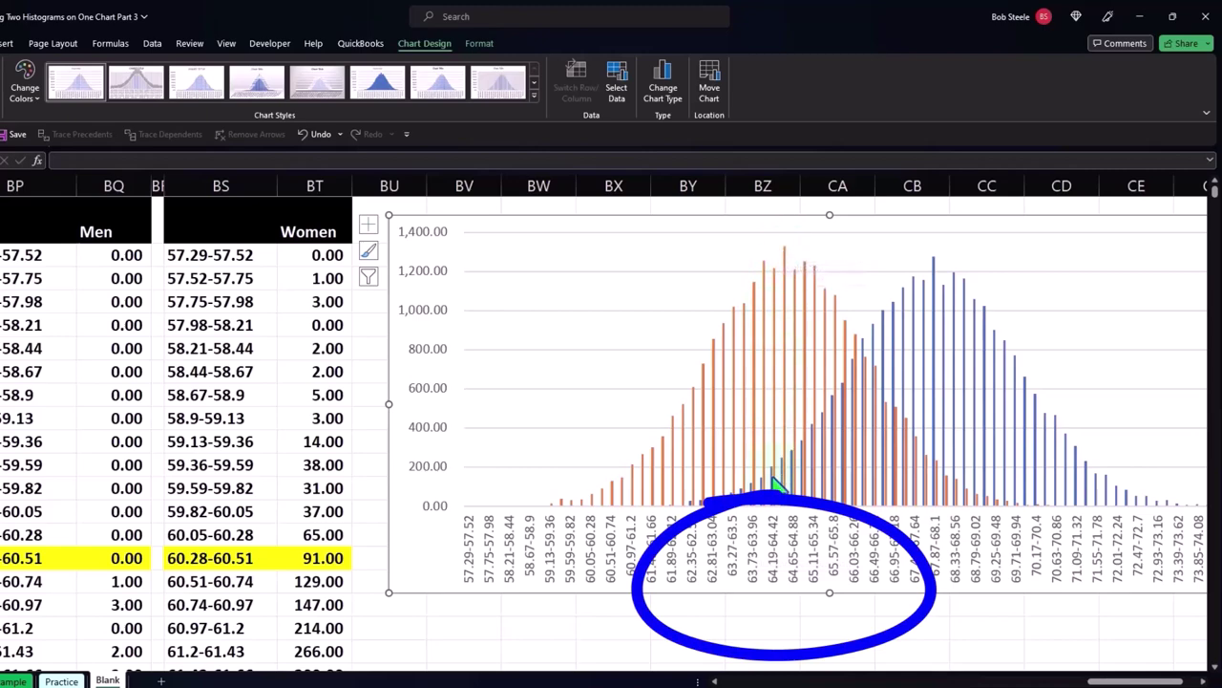
left_click(763, 628)
left_click_drag(1137, 680, 964, 681)
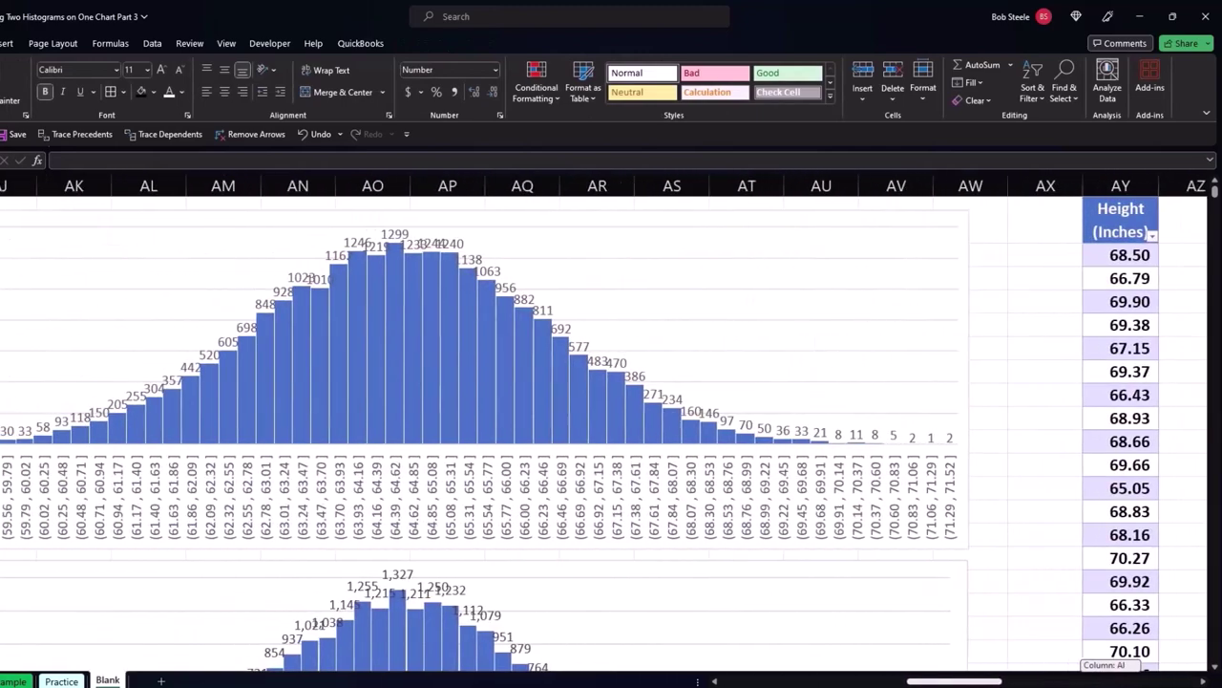
left_click_drag(965, 681, 951, 681)
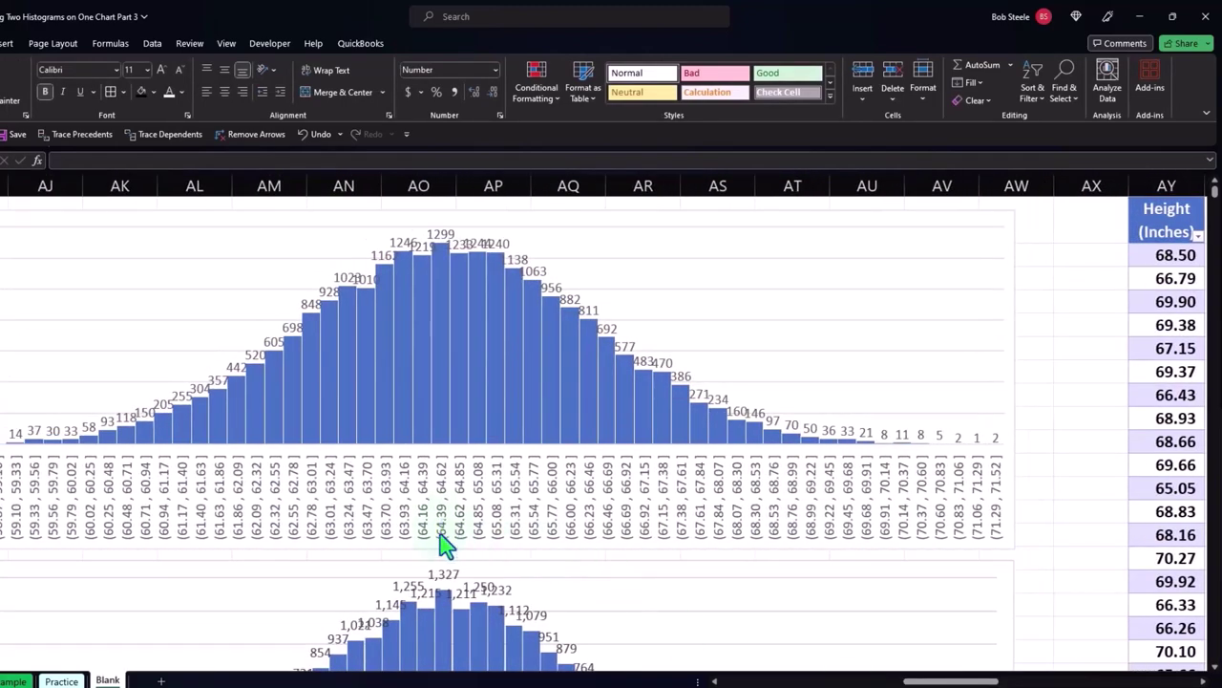
left_click_drag(950, 680, 791, 681)
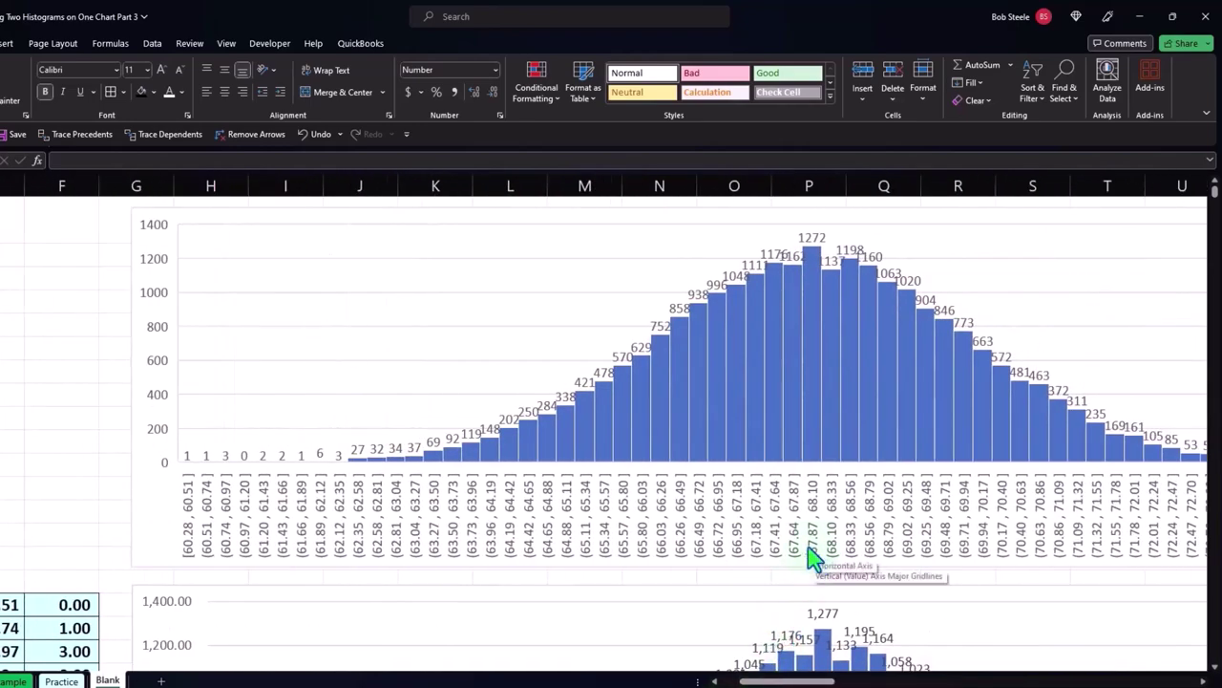
mouse_move(808, 666)
left_mouse_down()
mouse_move(993, 659)
mouse_move(1165, 673)
left_mouse_up()
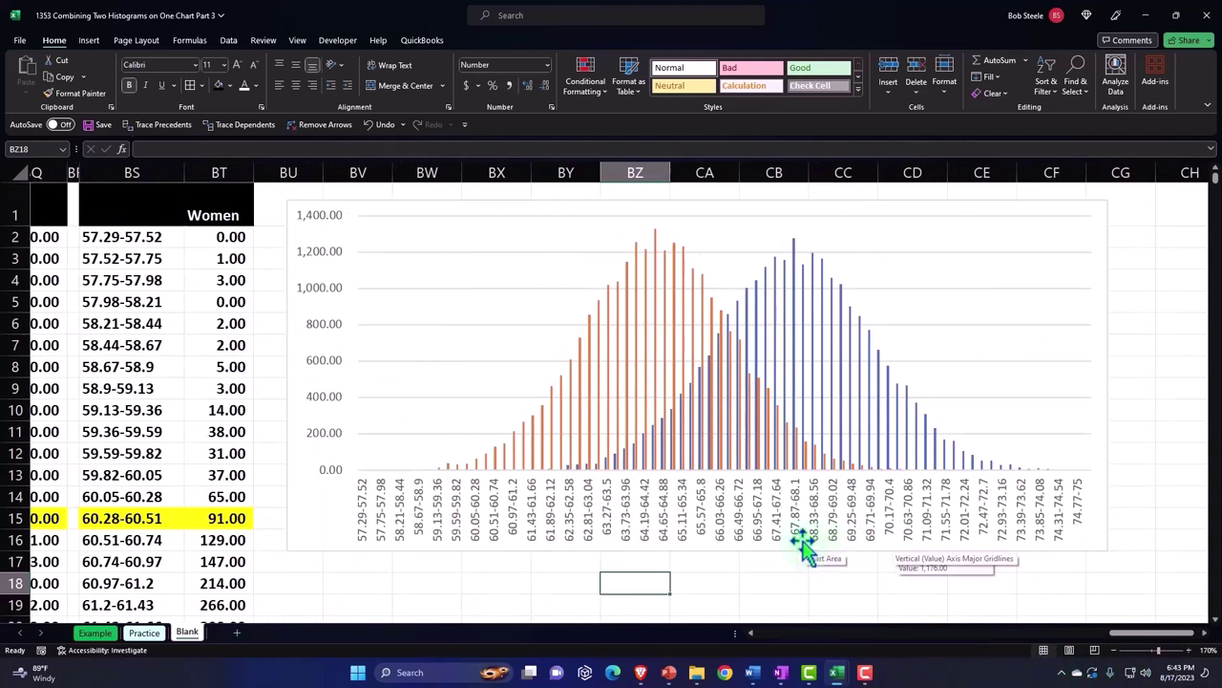
left_click_drag(1140, 638, 1151, 639)
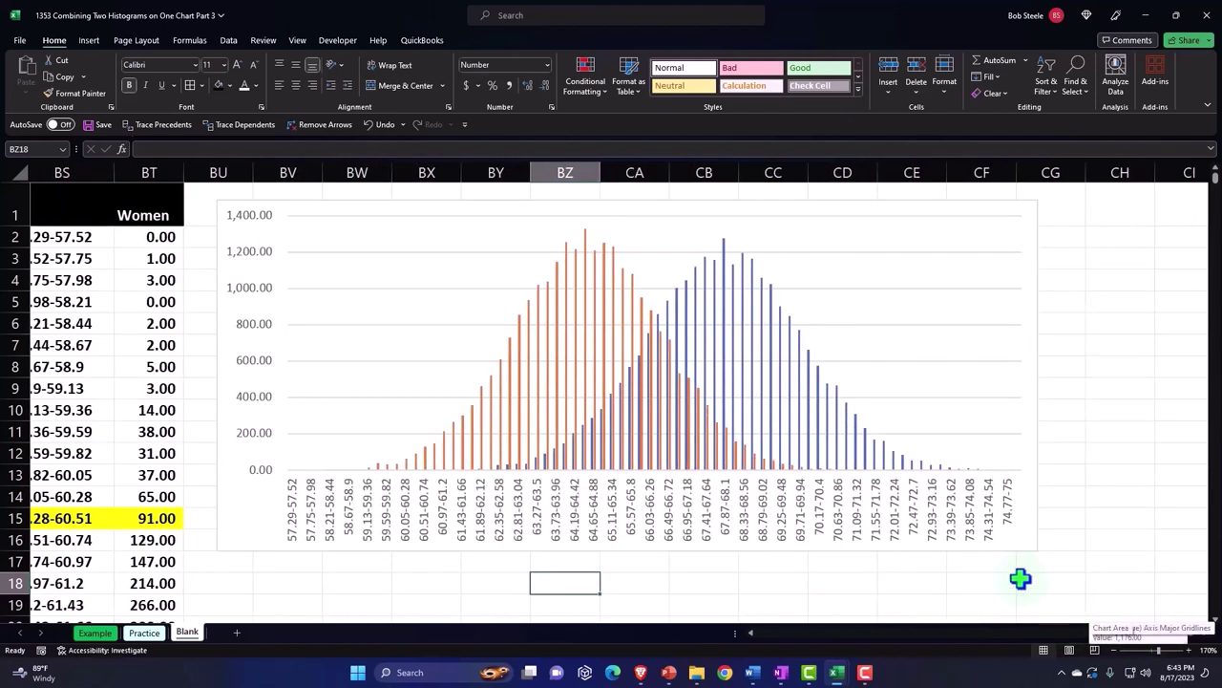
mouse_move(776, 420)
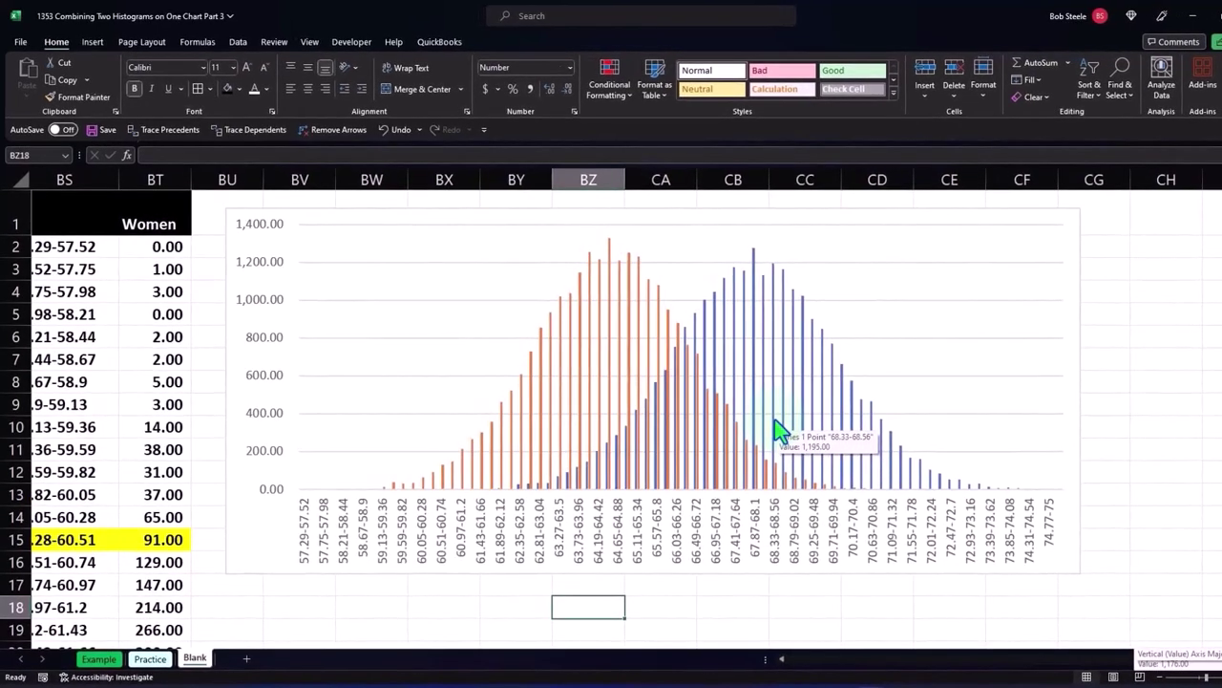
left_click(1078, 279)
left_click(1096, 219)
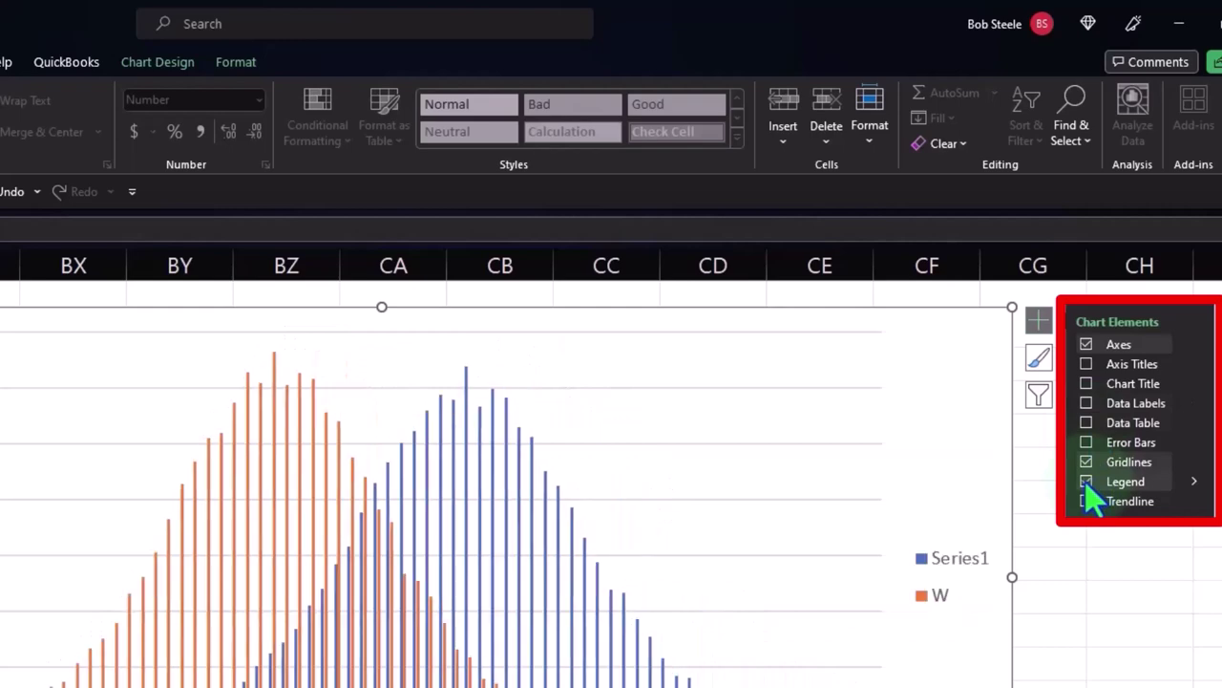
left_click(1086, 482)
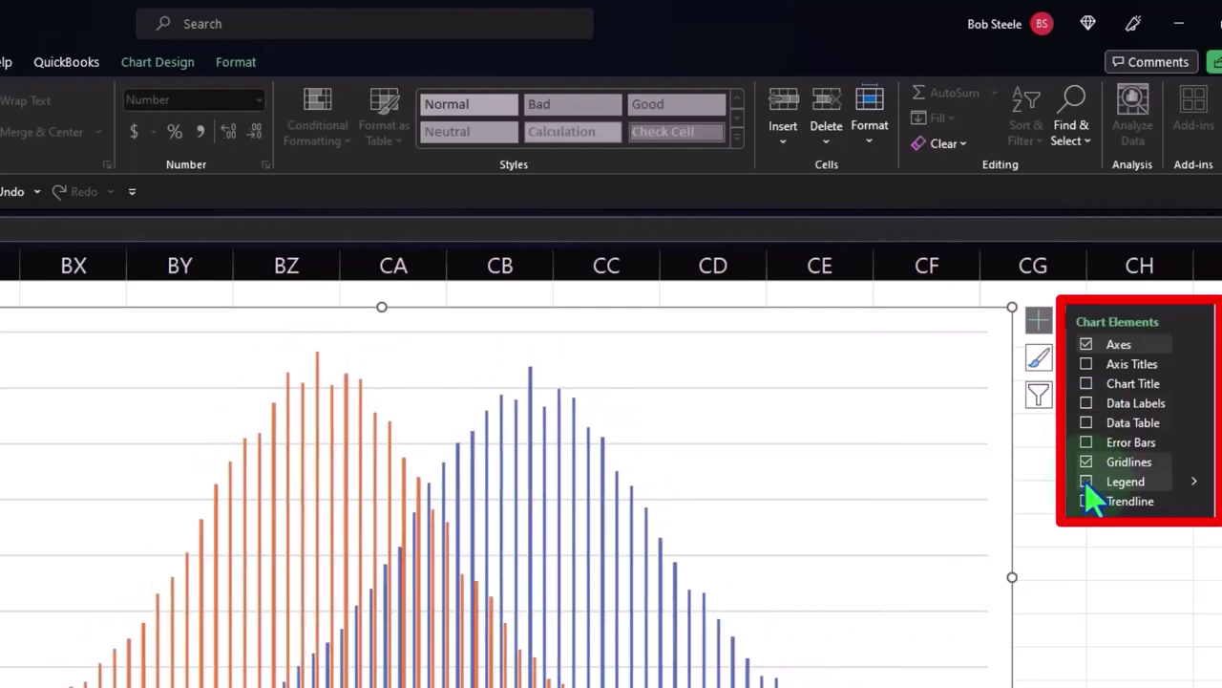
left_click(1087, 483)
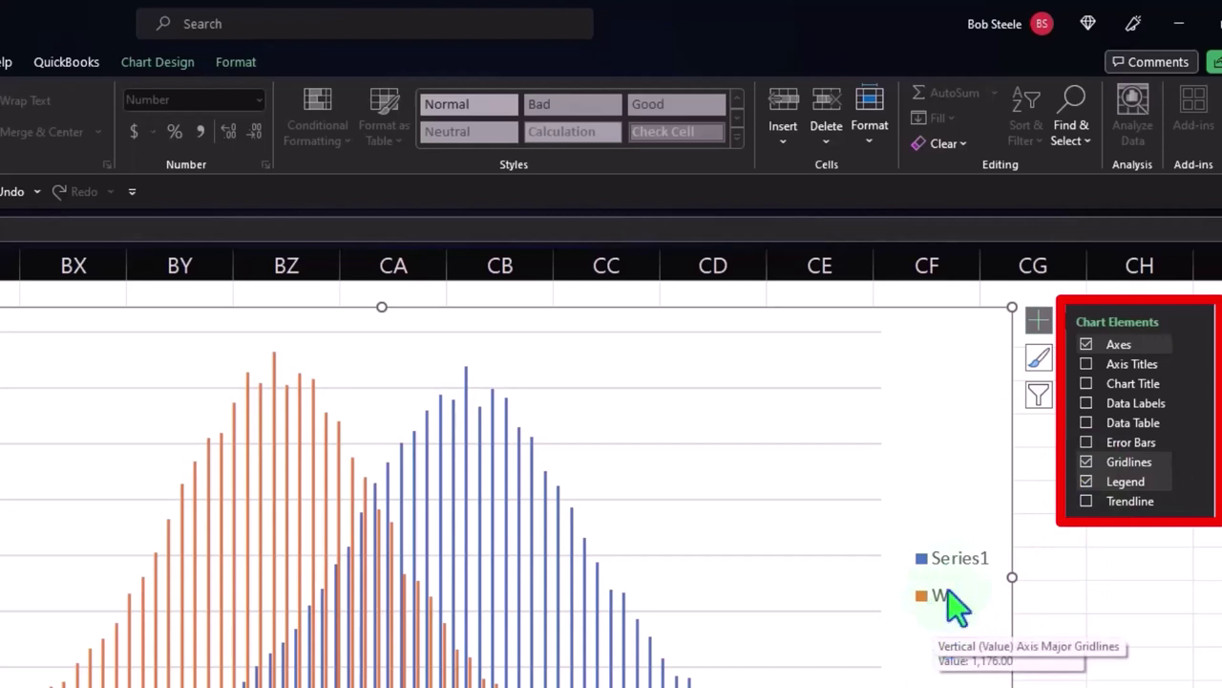
left_click(1083, 592)
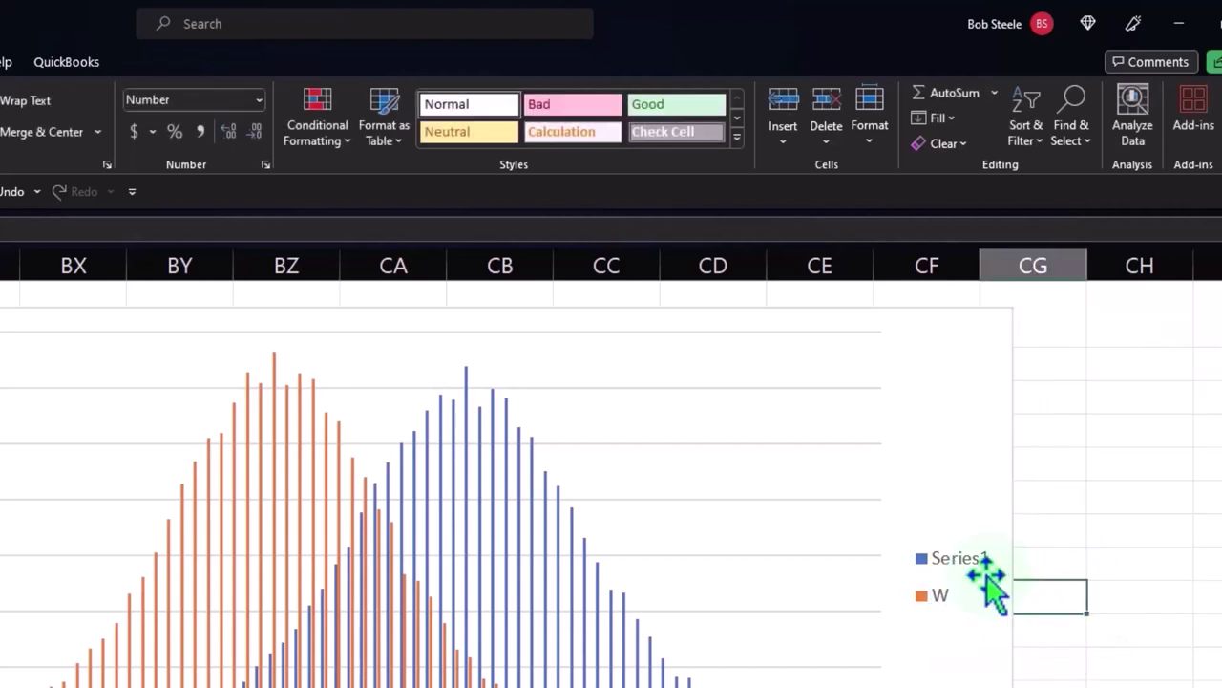
left_click(978, 578)
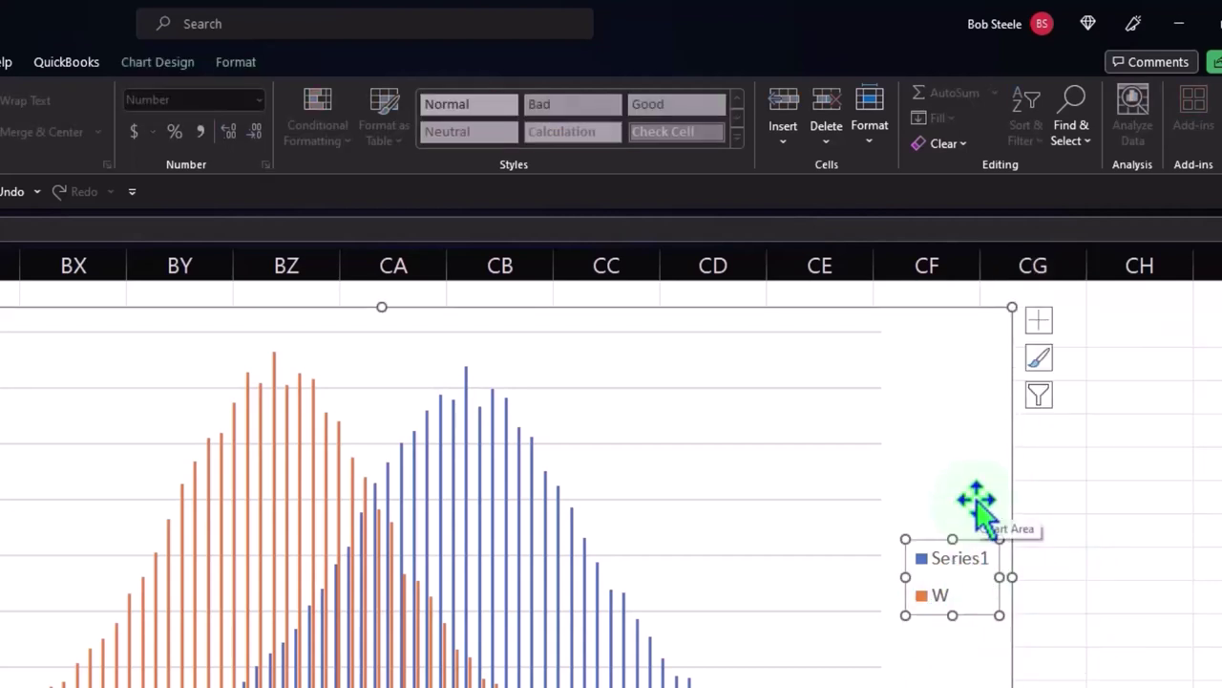
left_click(837, 526)
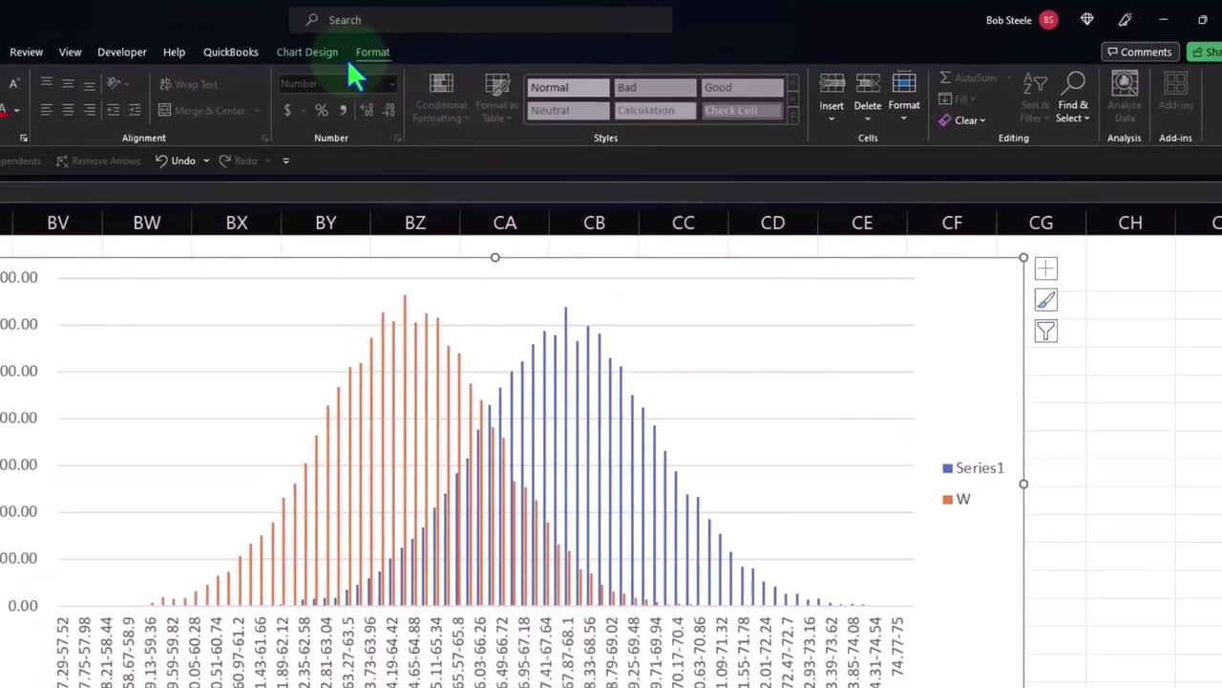
left_click(481, 40)
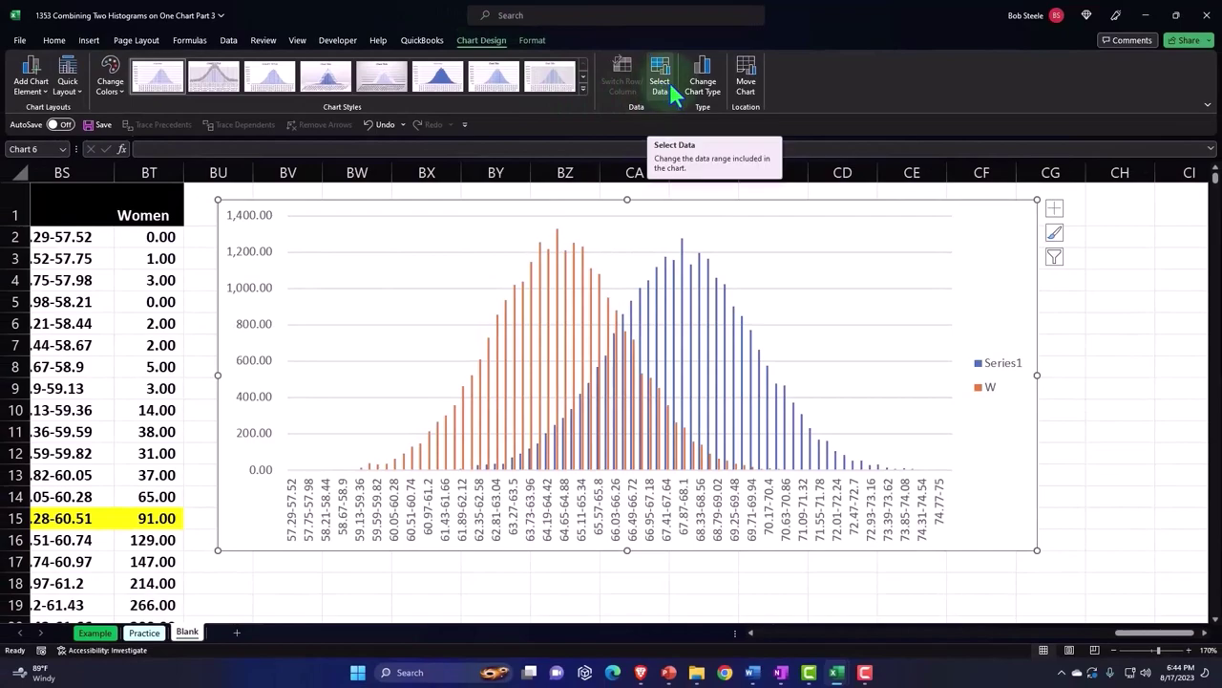
- In Select Data, rename Series1 to Men
left_click(670, 81)
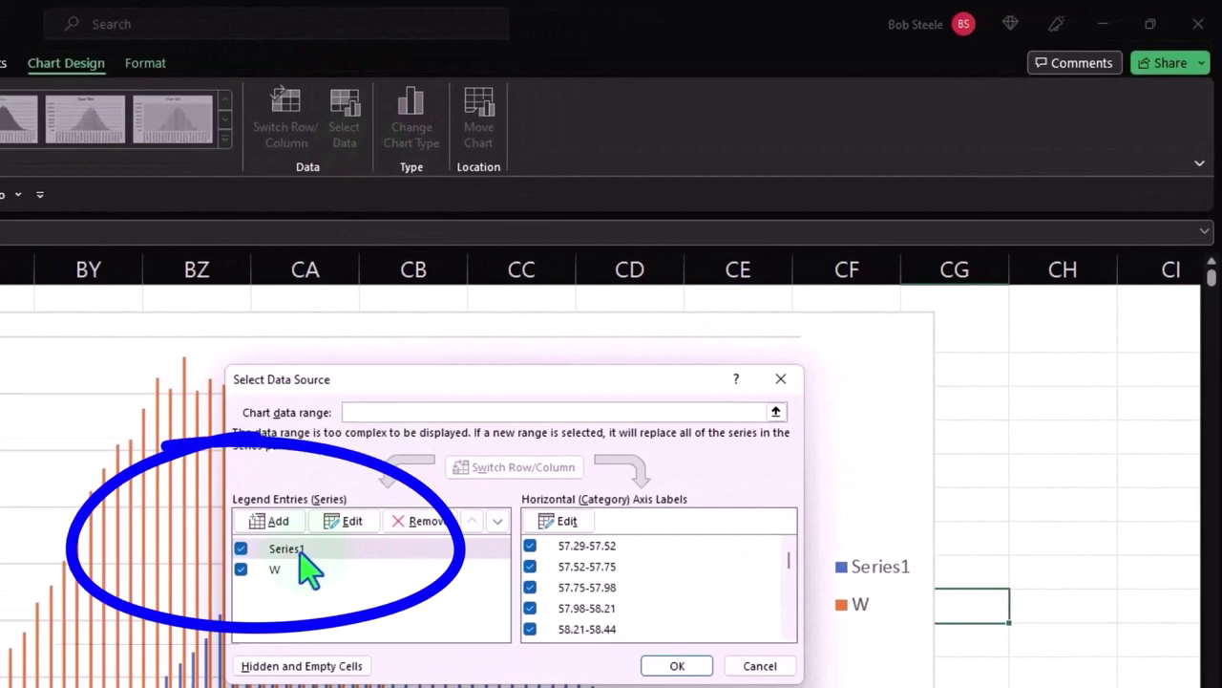
left_click(341, 527)
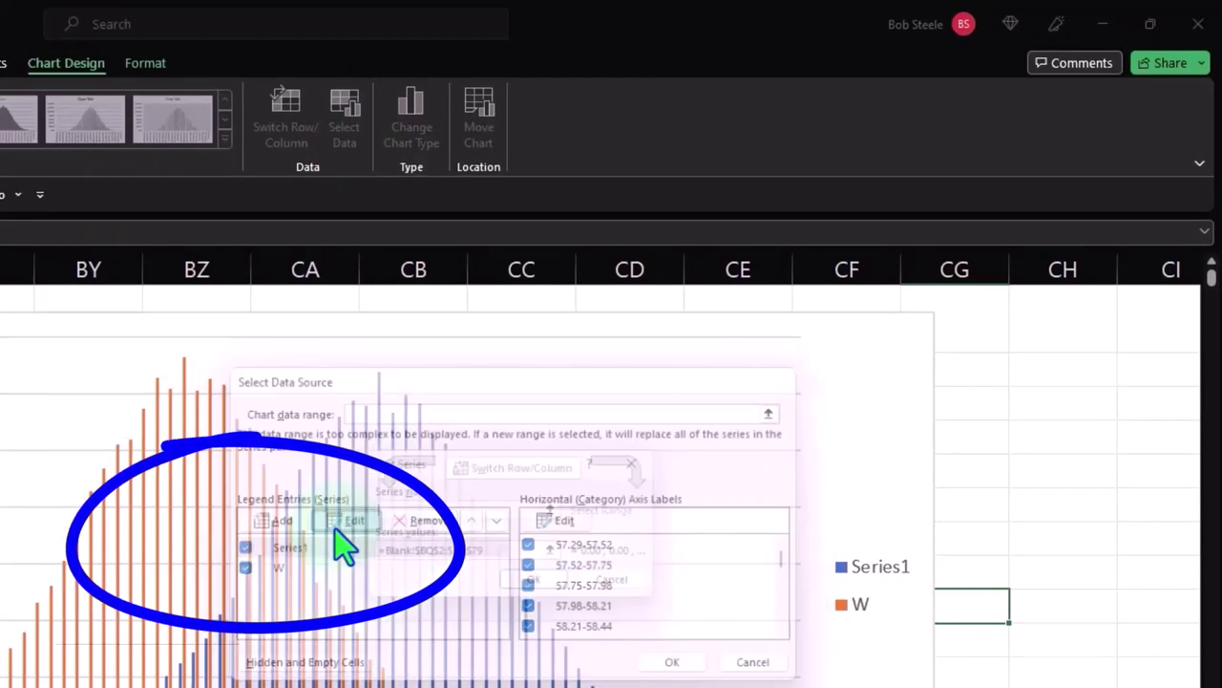
type("Men")
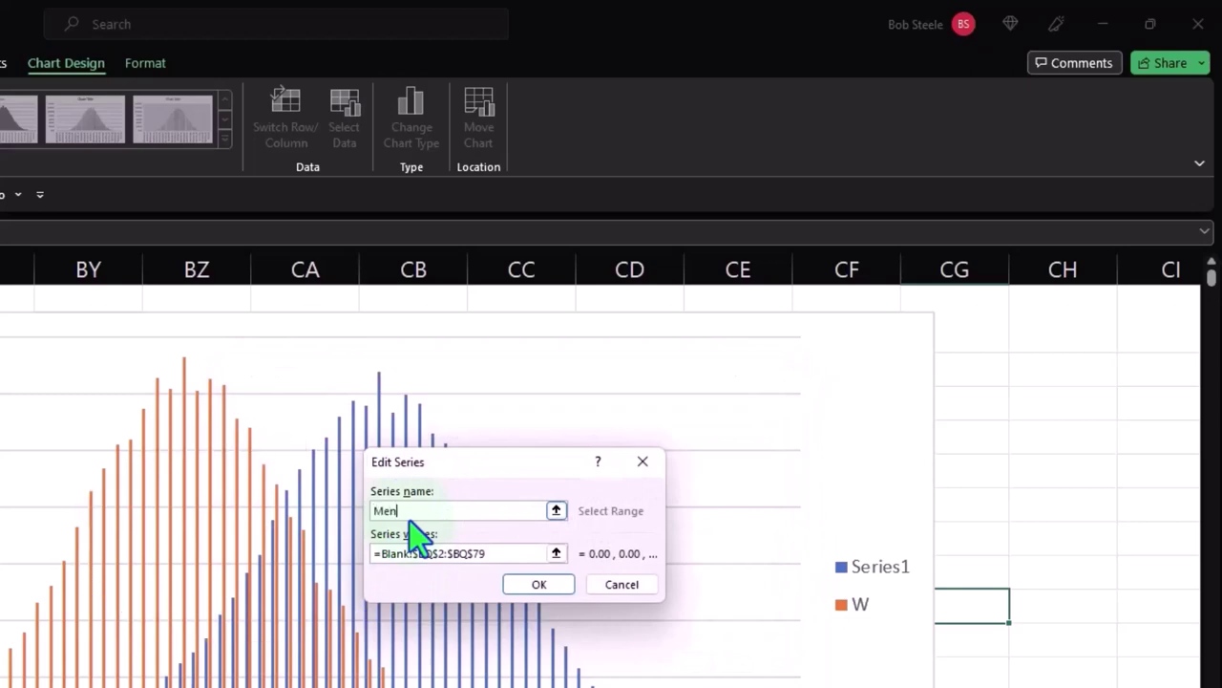
left_click(541, 585)
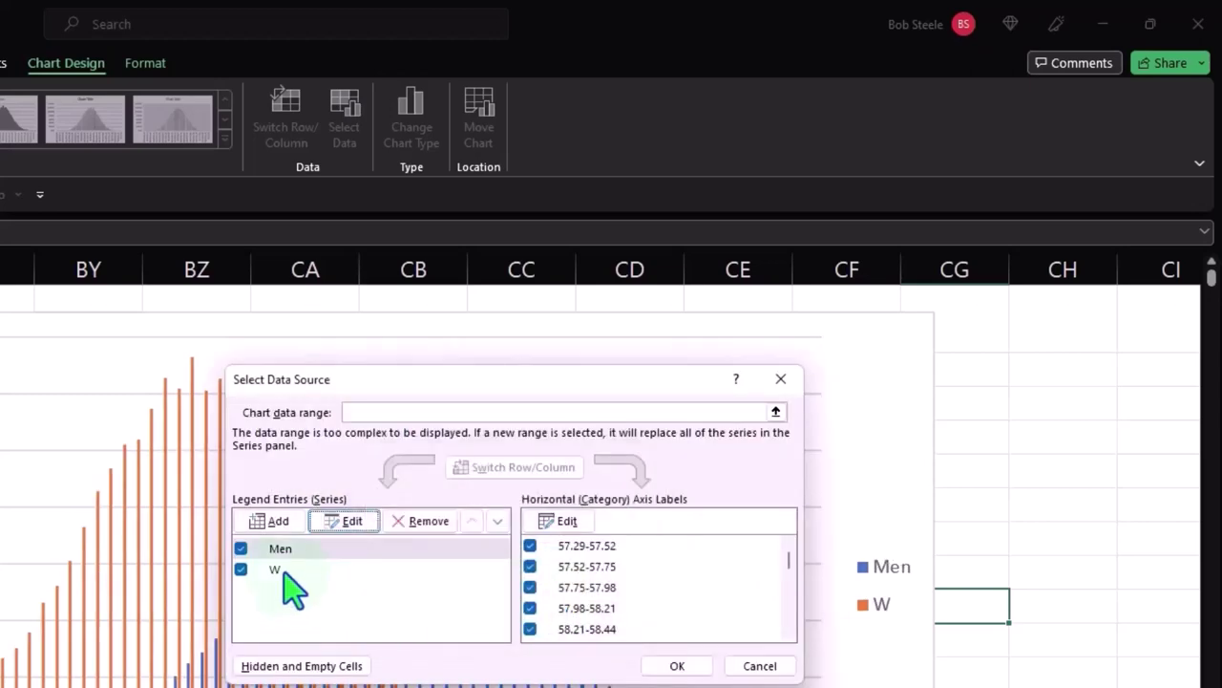
- Set the W series name to =Blank!$BT$1 so the legend reads Women
left_click(282, 570)
left_click(352, 522)
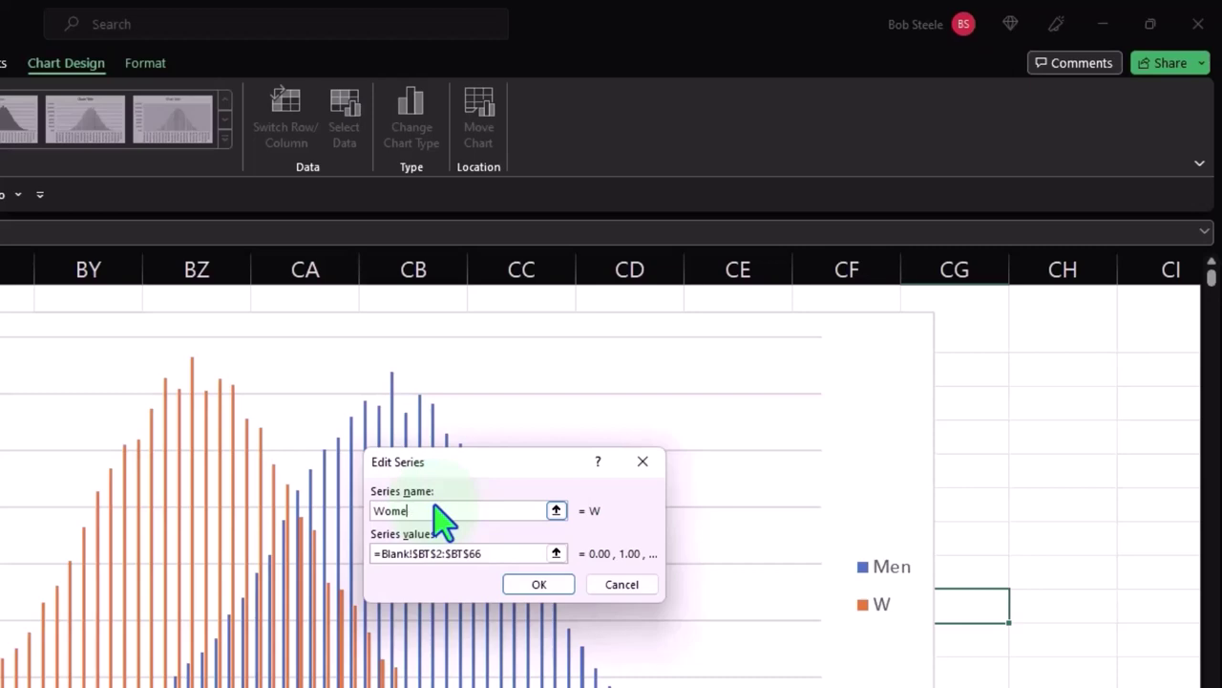
type("=Blank!$BT$1")
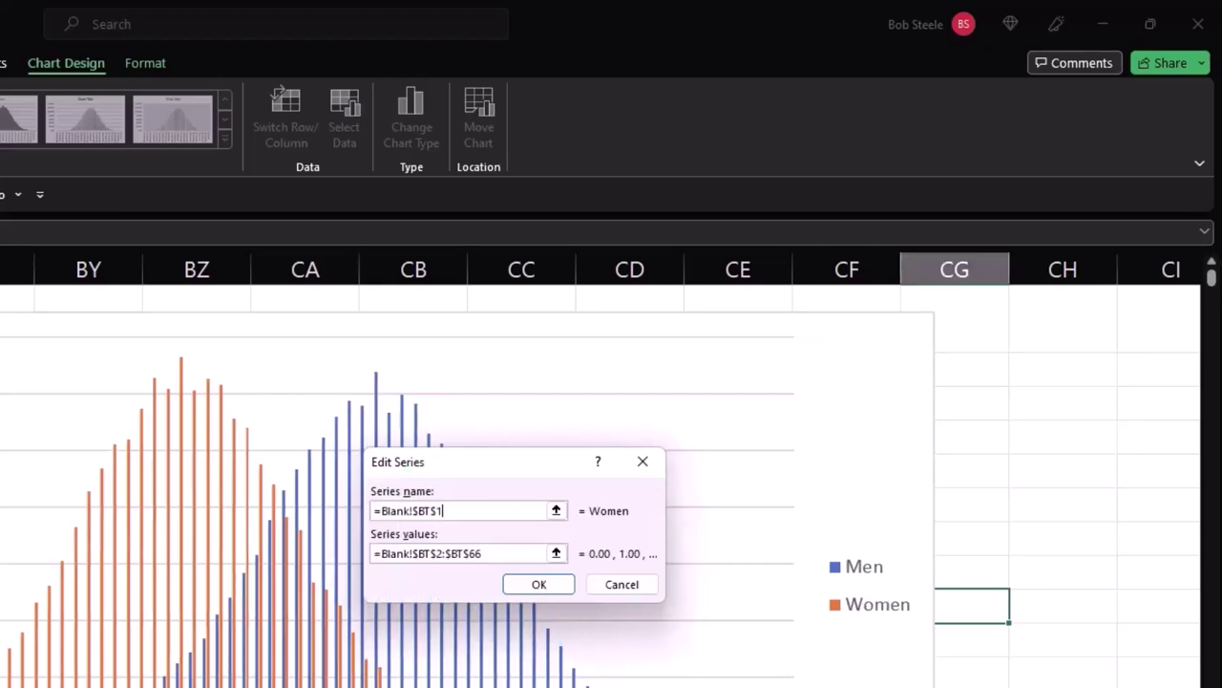
left_click(539, 585)
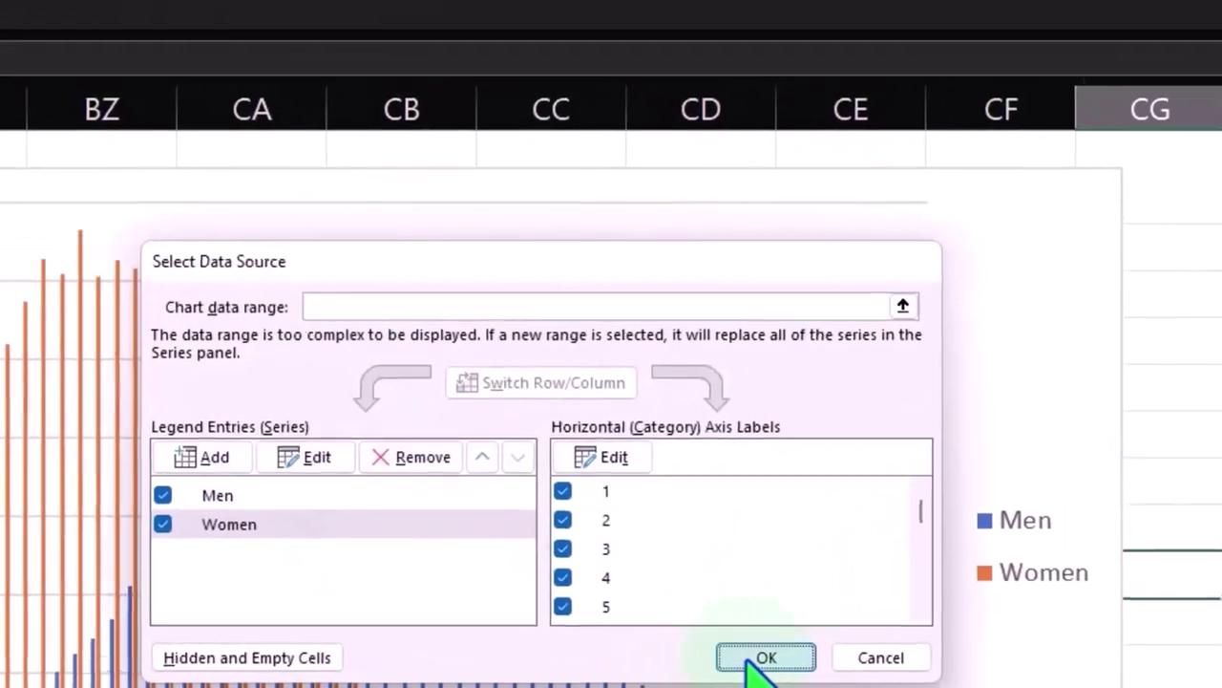
left_click(694, 663)
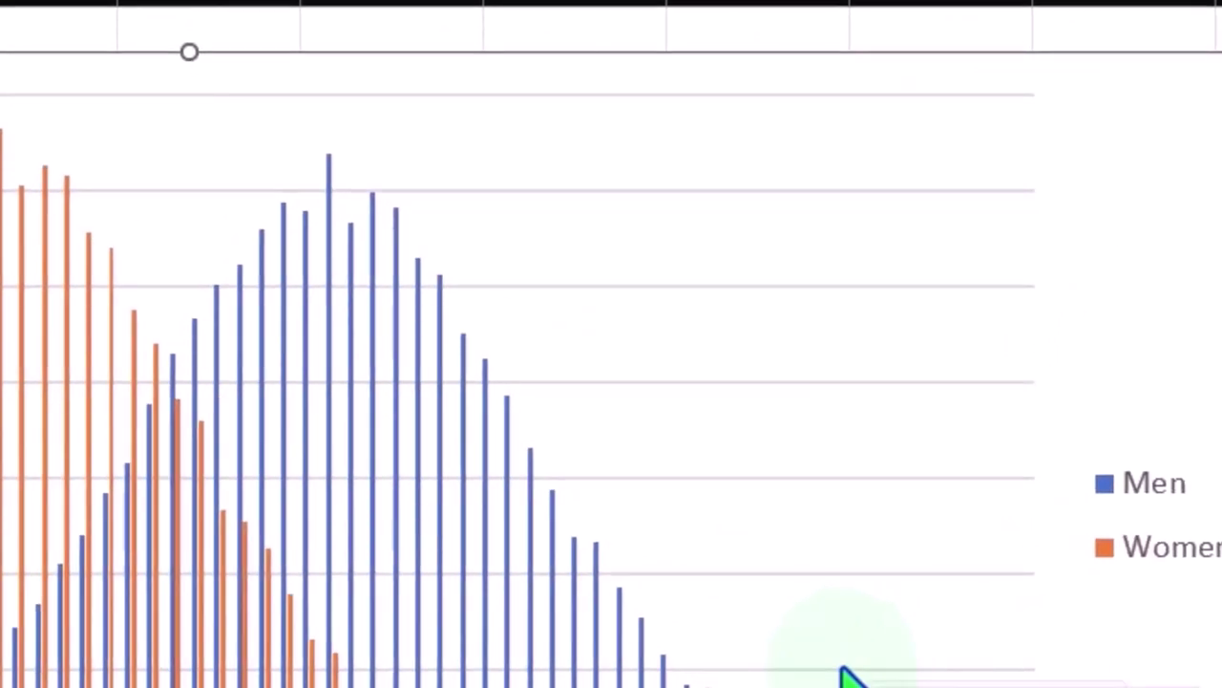
- Select a Men column and set the Gap Width to 0% so Men and Women bars touch
left_click(395, 470)
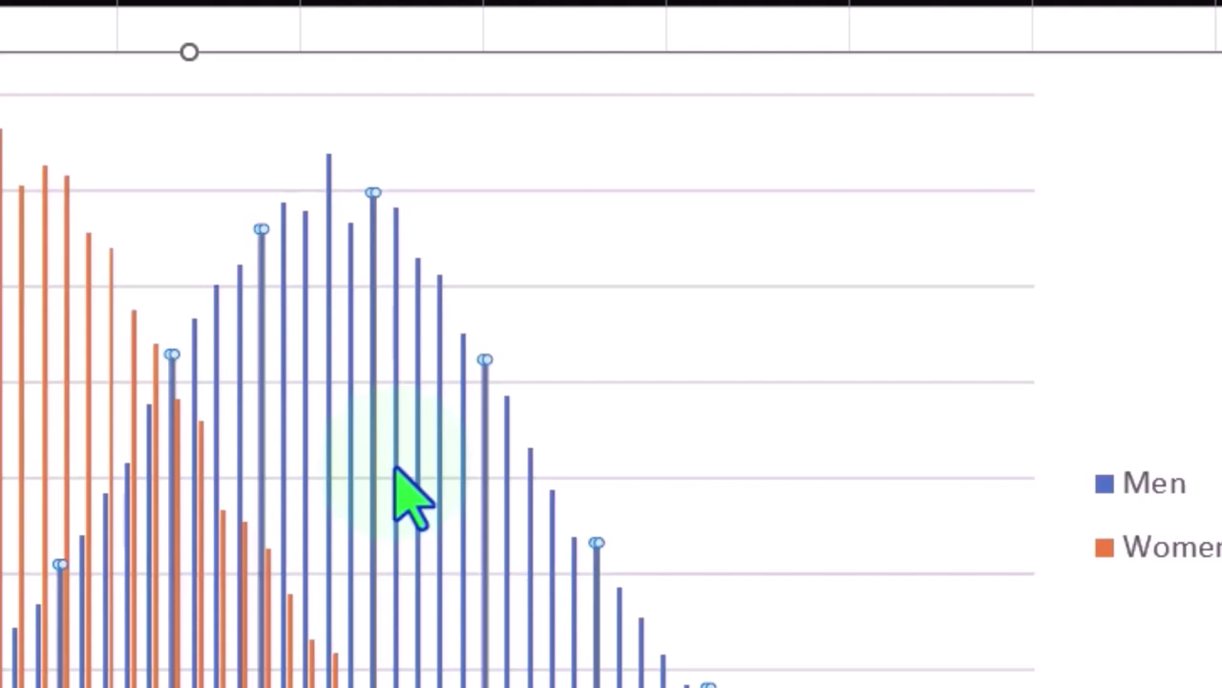
left_click(370, 250)
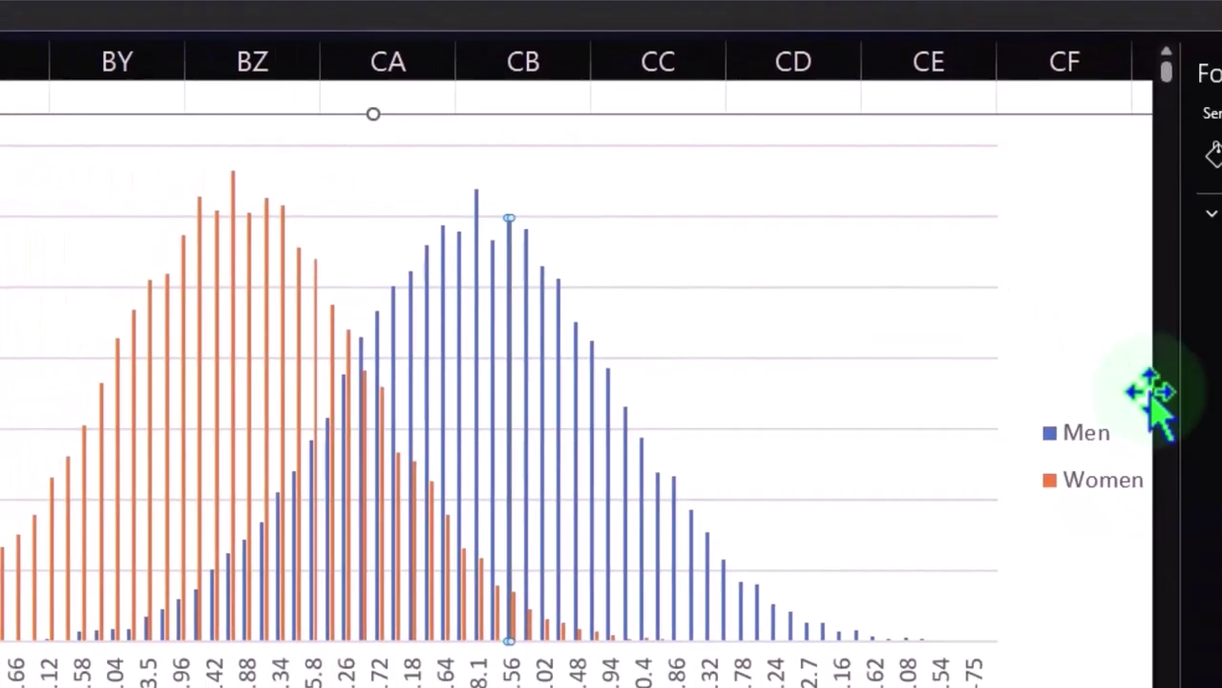
left_click(1177, 331)
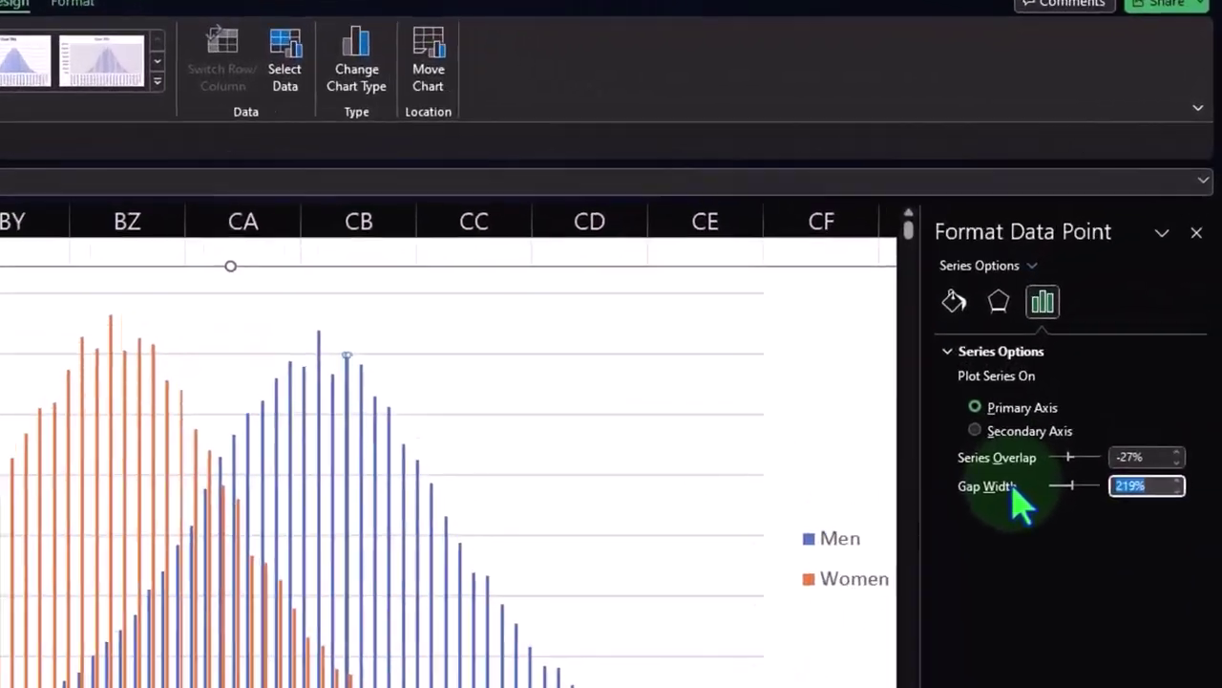
type("2")
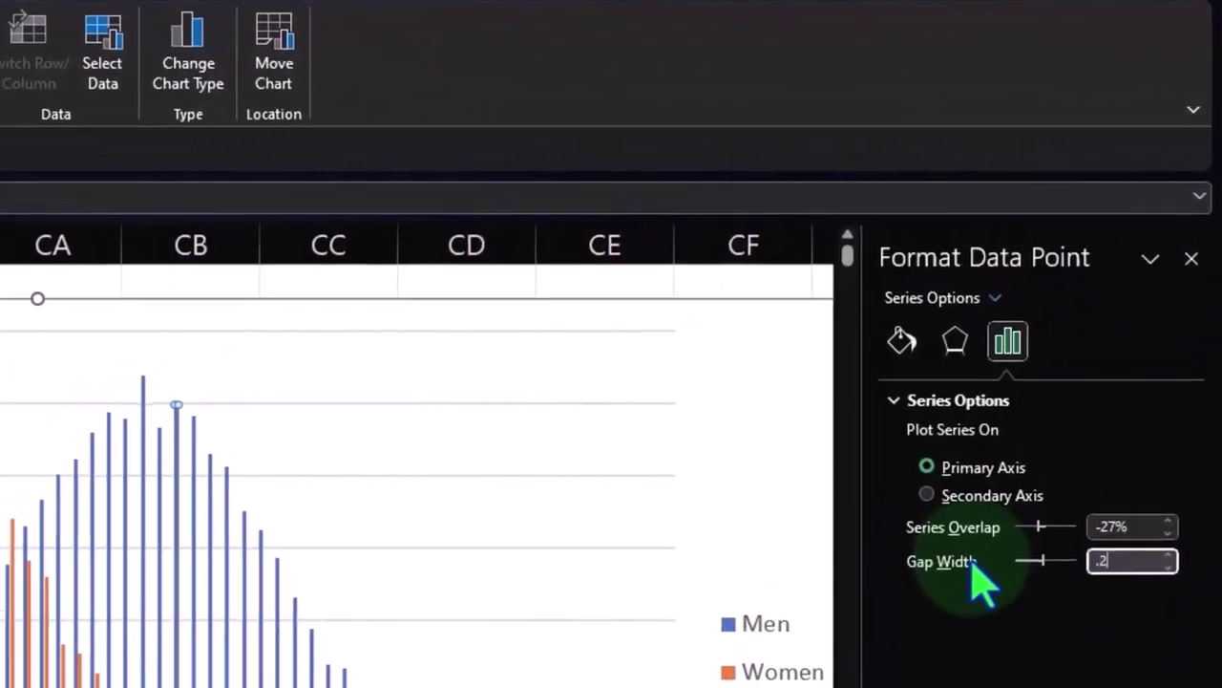
type("5")
key("Return")
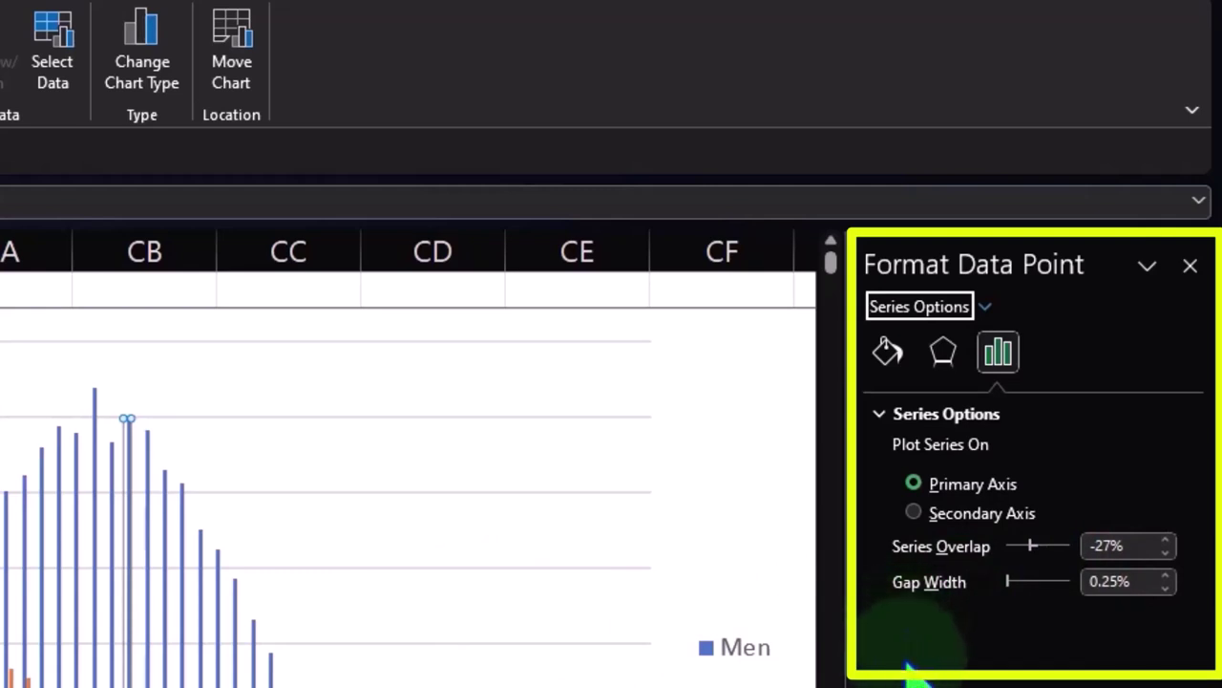
left_click(145, 458)
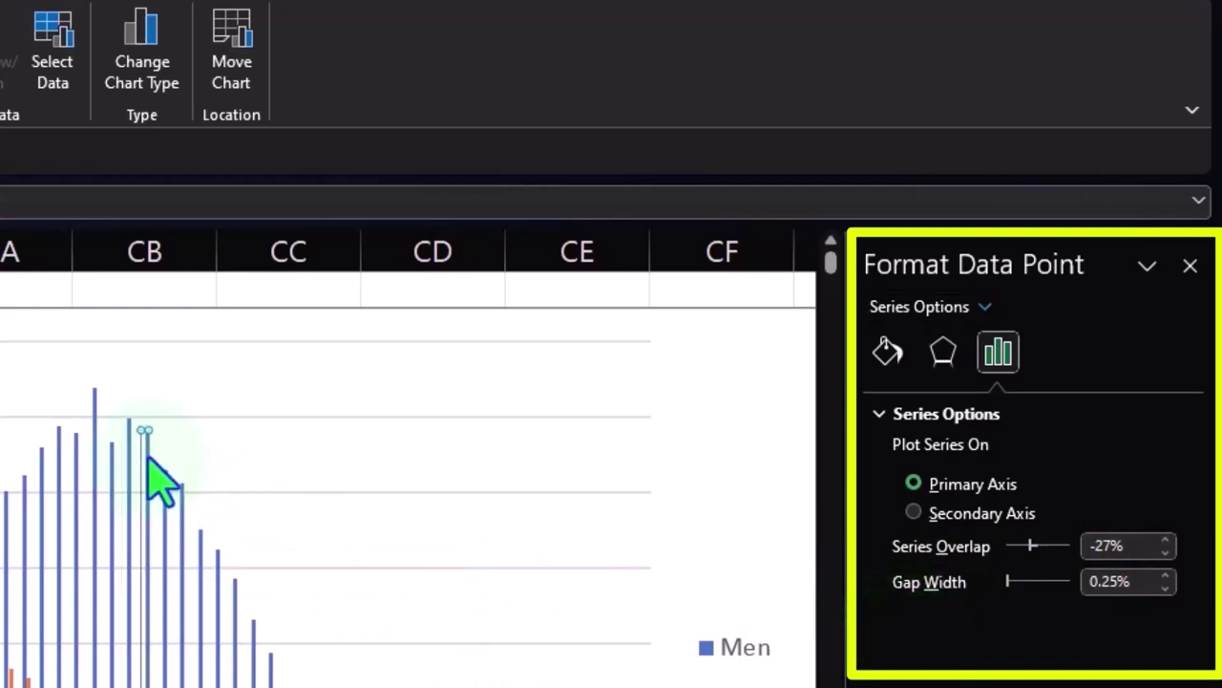
left_click(93, 409)
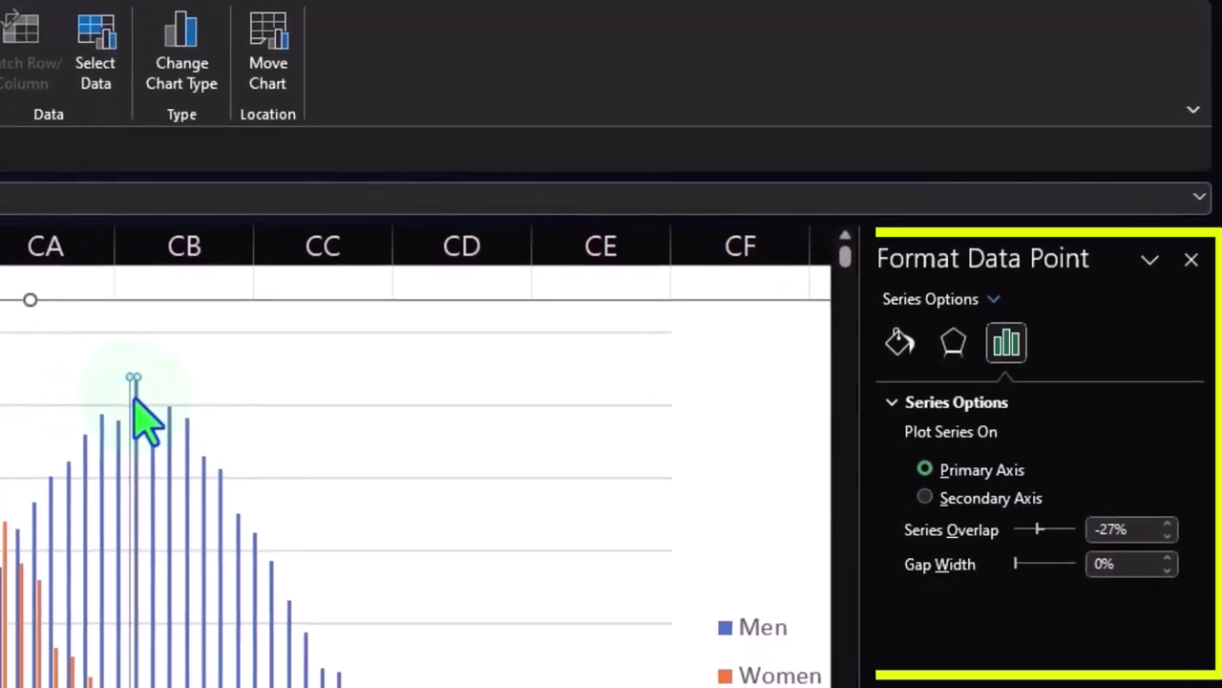
key("Up")
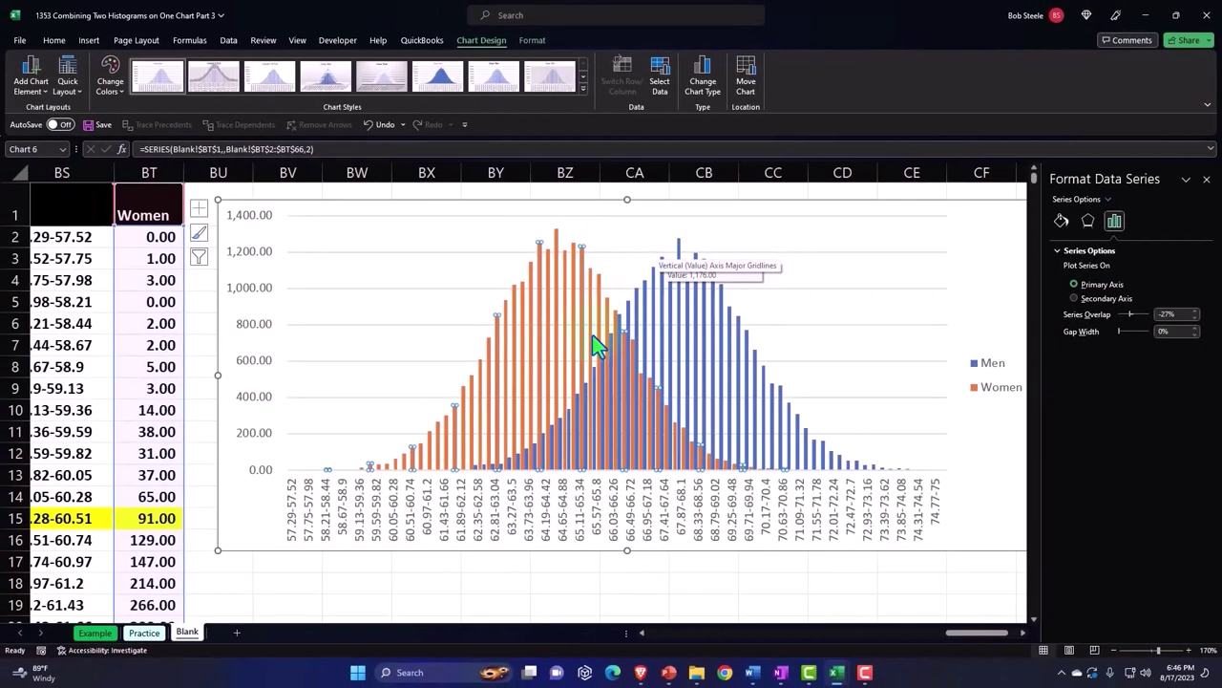
left_click(657, 581)
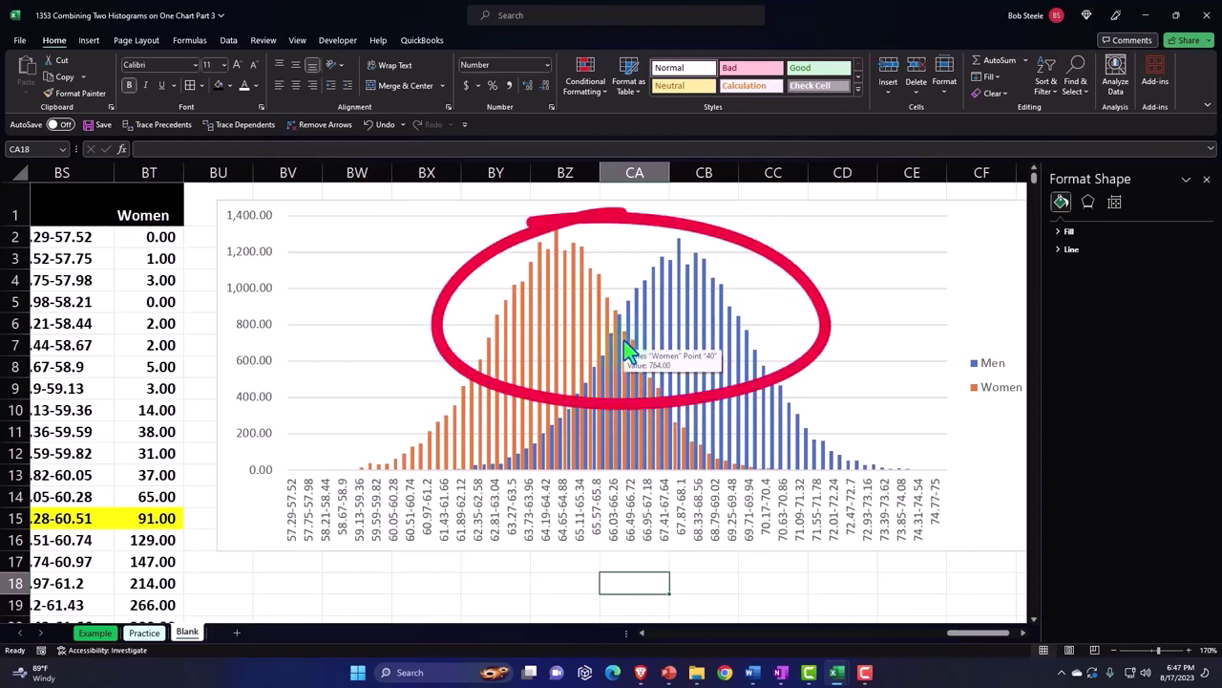
- Preview solid, gradient and picture fills on the Men series
left_click(700, 281)
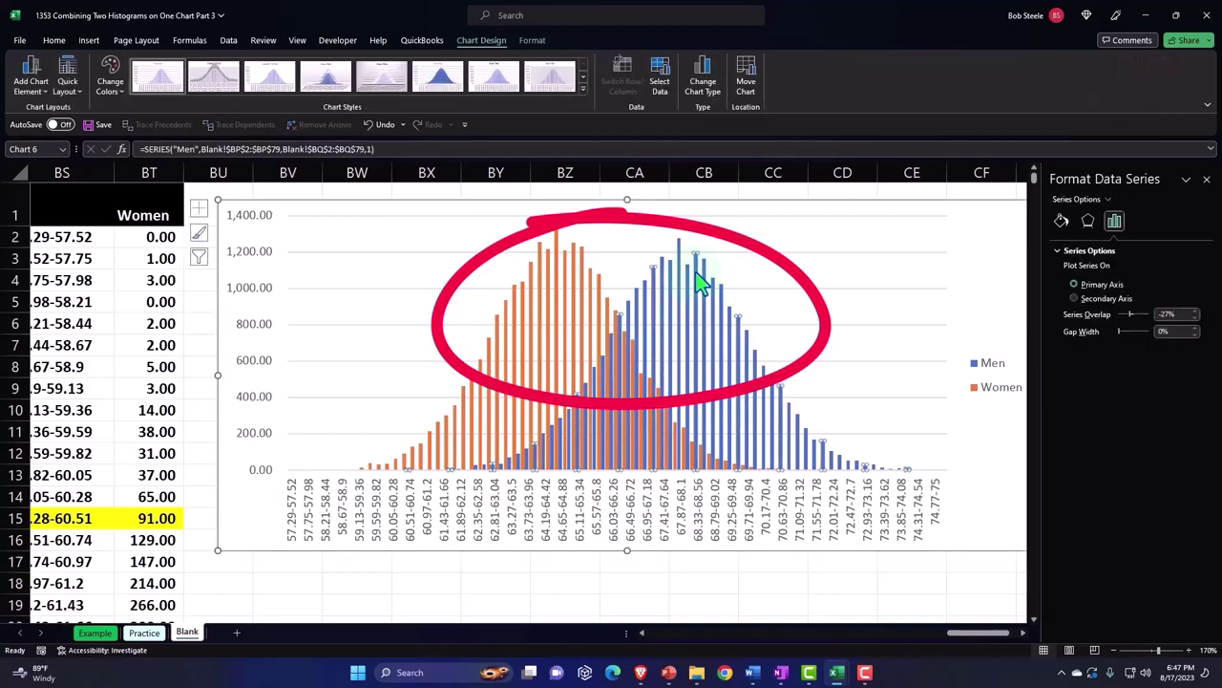
left_click(1061, 221)
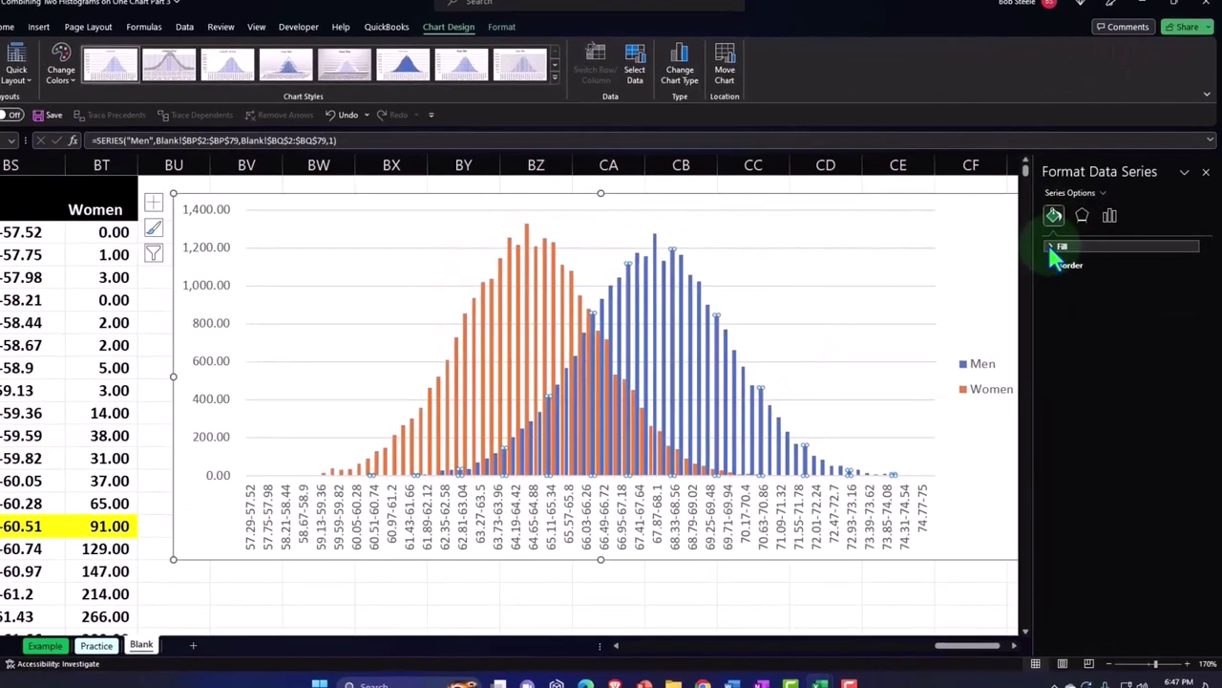
left_click(1067, 249)
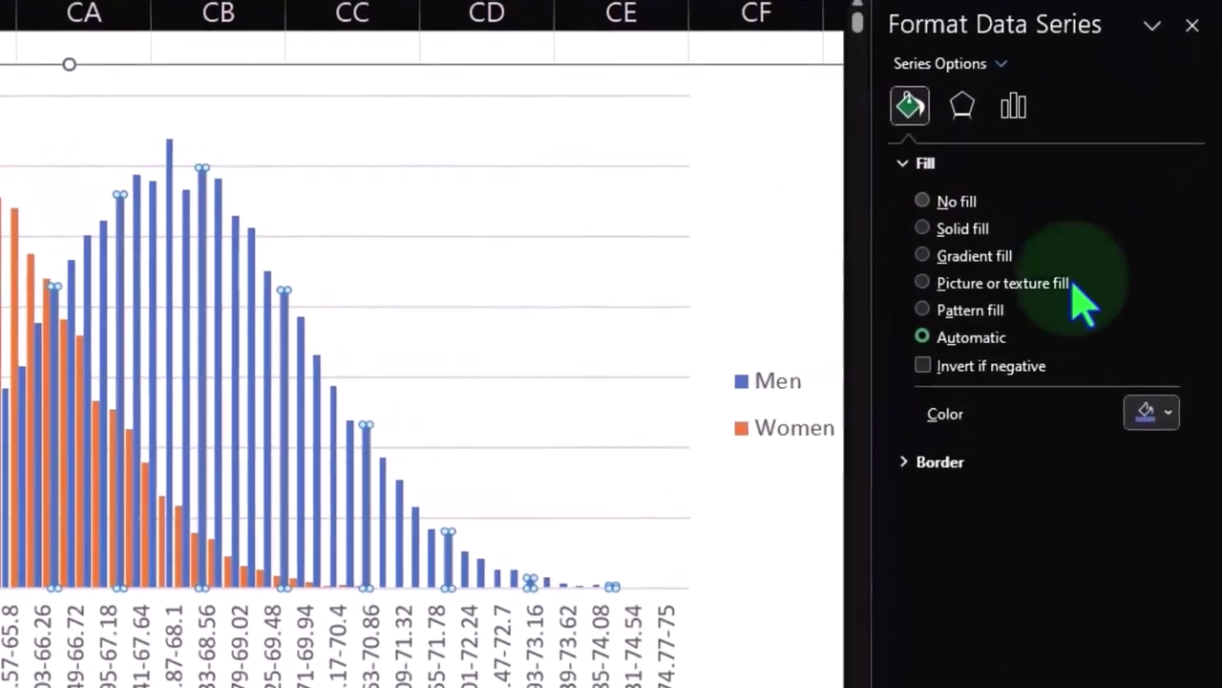
left_click(1171, 417)
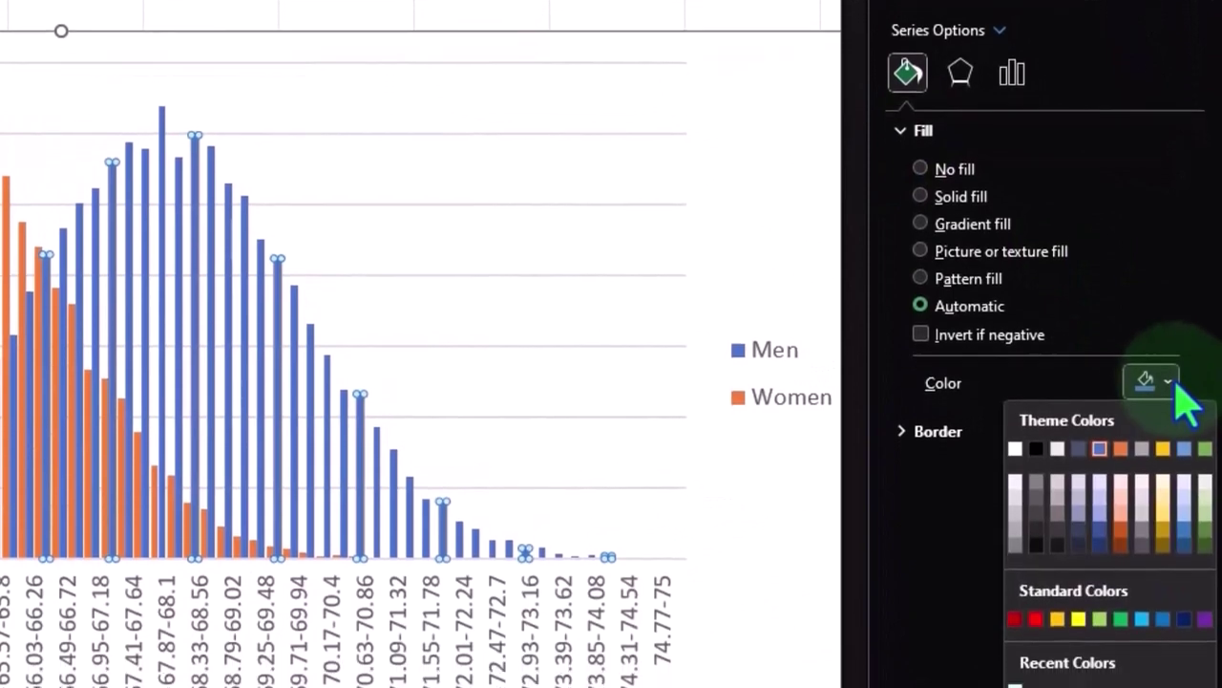
left_click(1173, 382)
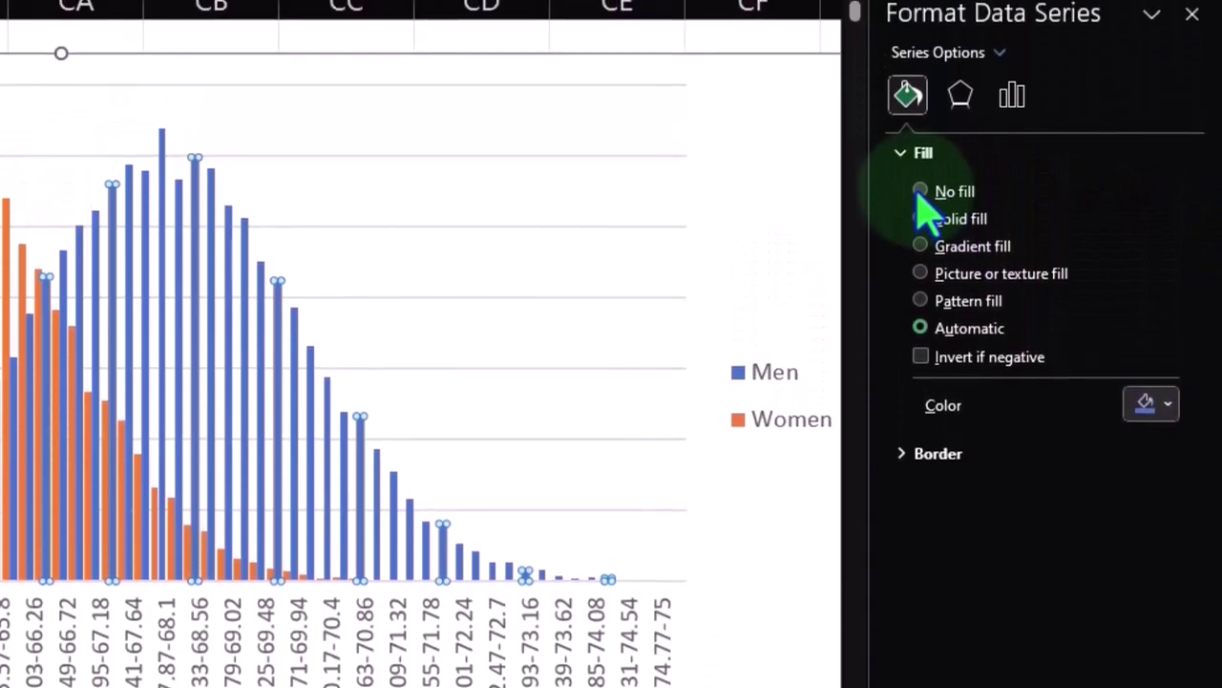
left_click(920, 219)
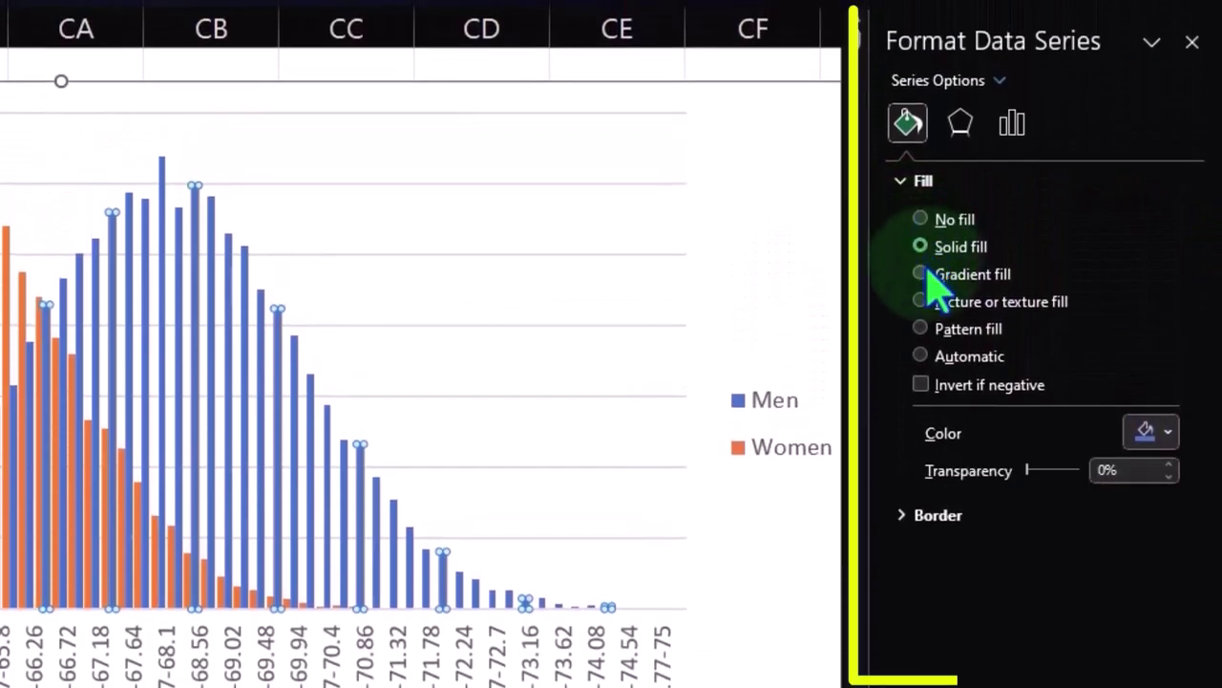
left_click(923, 277)
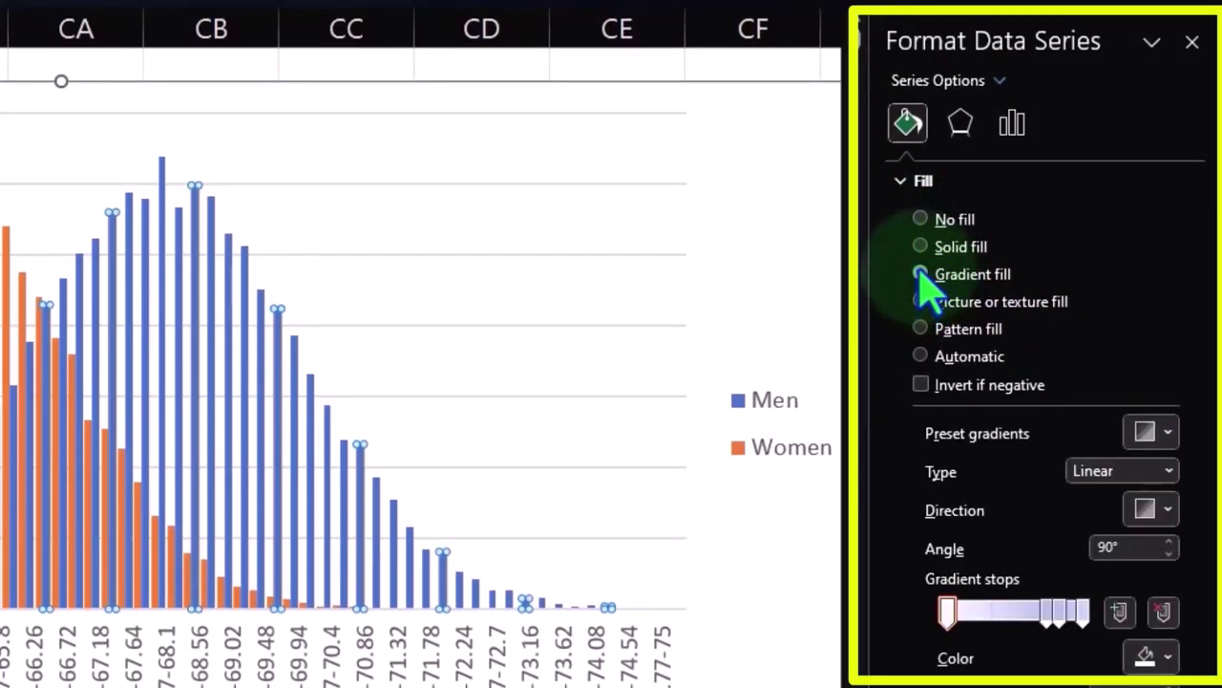
left_click(921, 302)
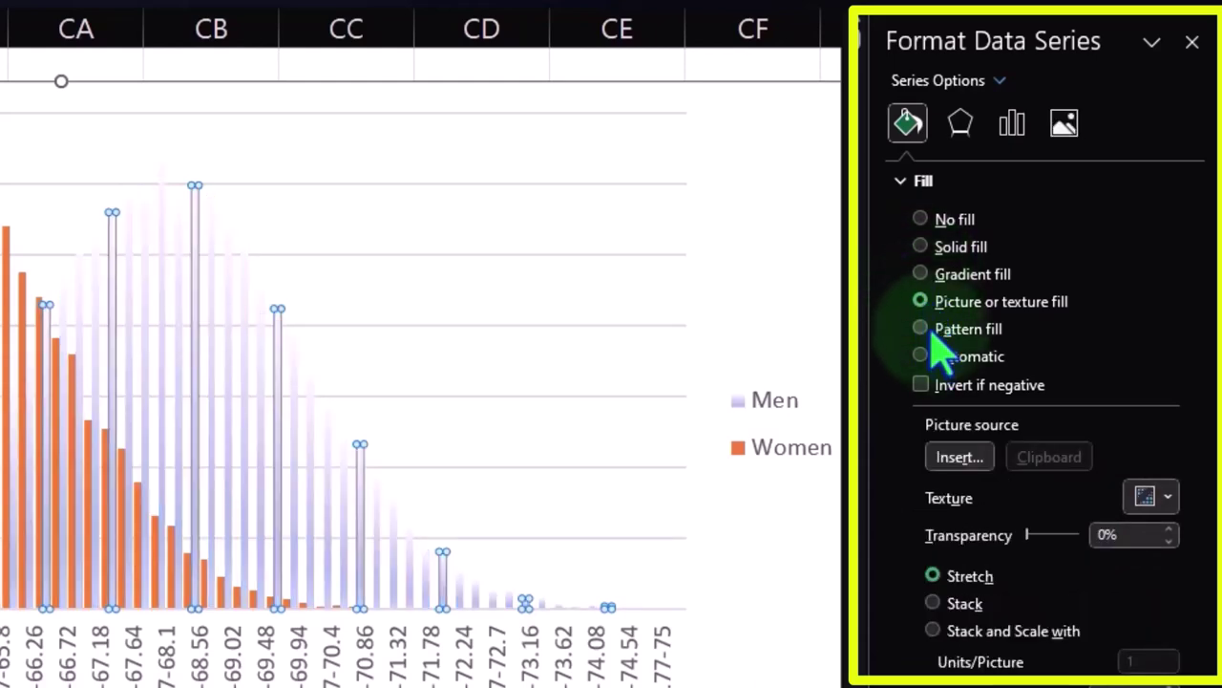
- Try dashed, dotted, diagonal and checkered patterns on the Men bars, then revert to Automatic fill
left_click(936, 329)
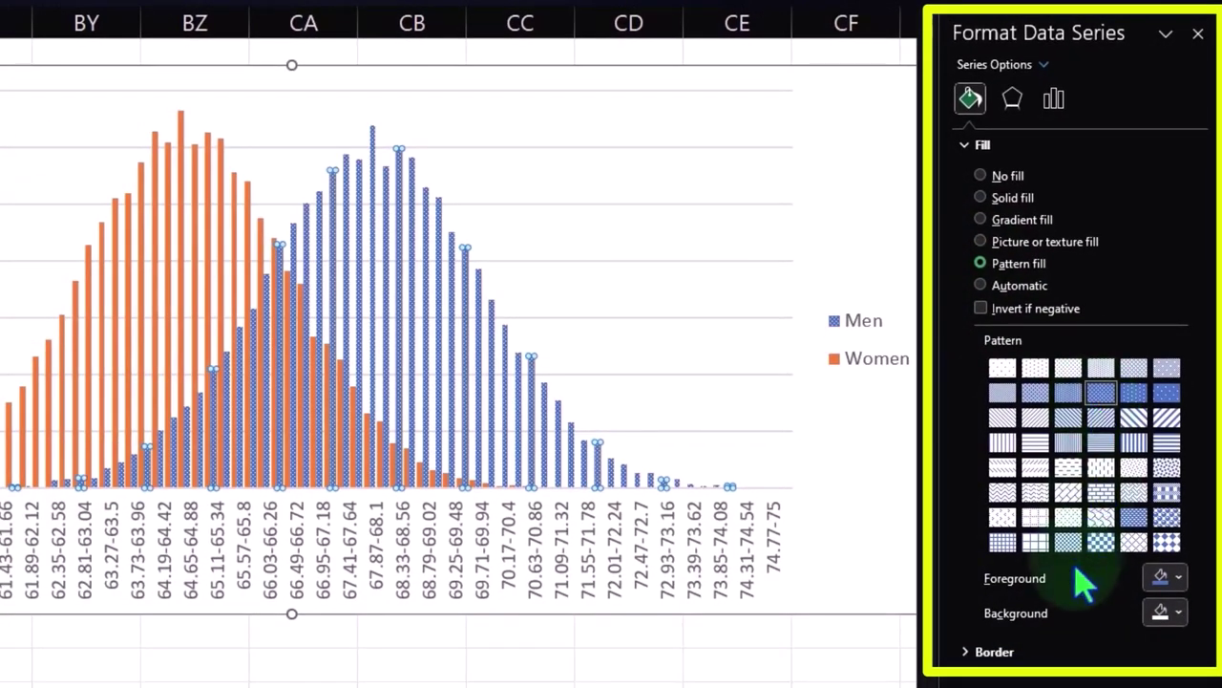
left_click(1040, 442)
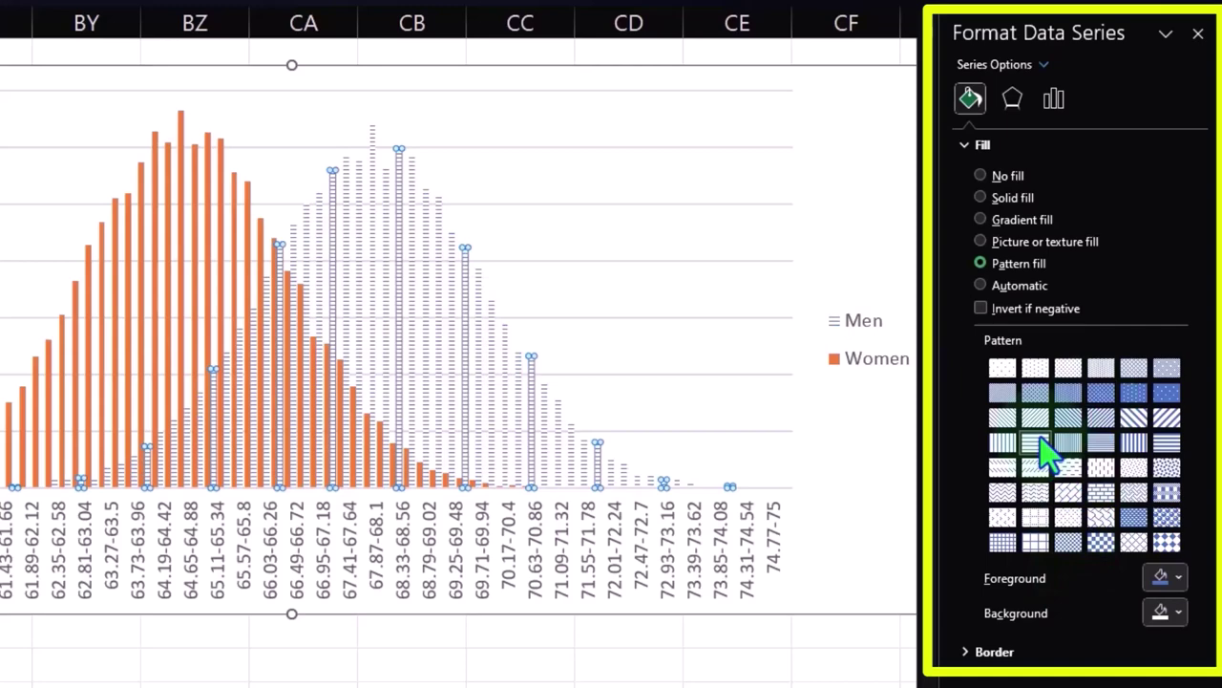
left_click(1038, 397)
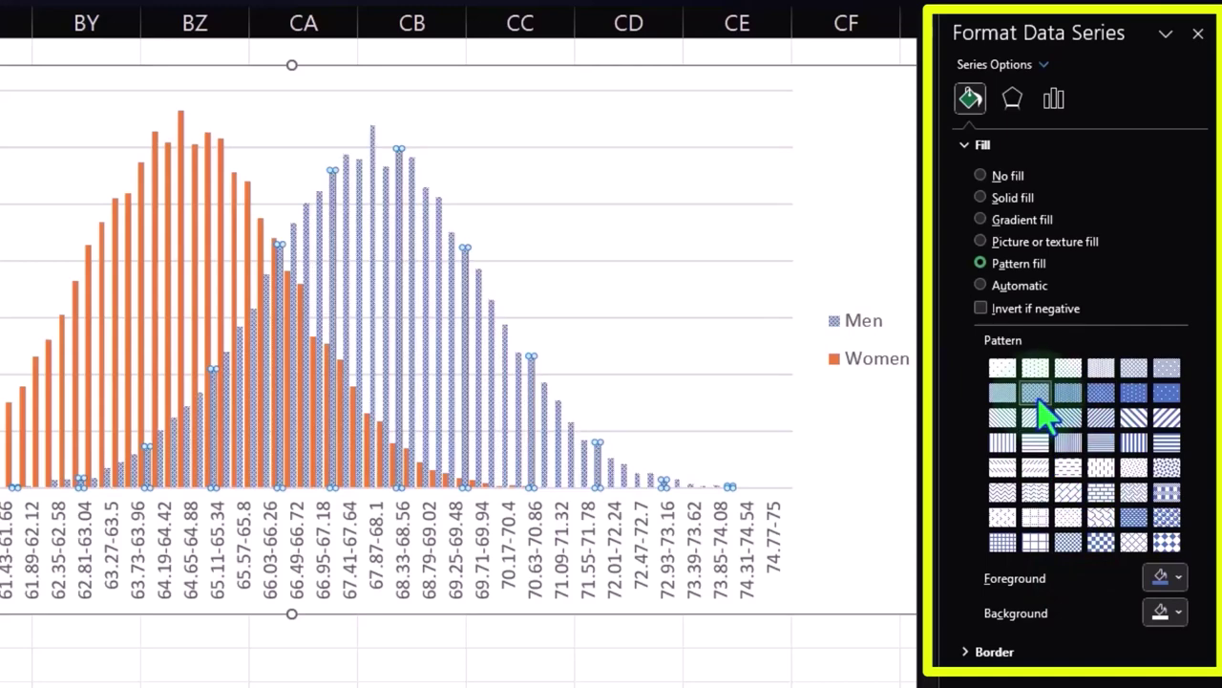
left_click(1131, 420)
left_click(1169, 420)
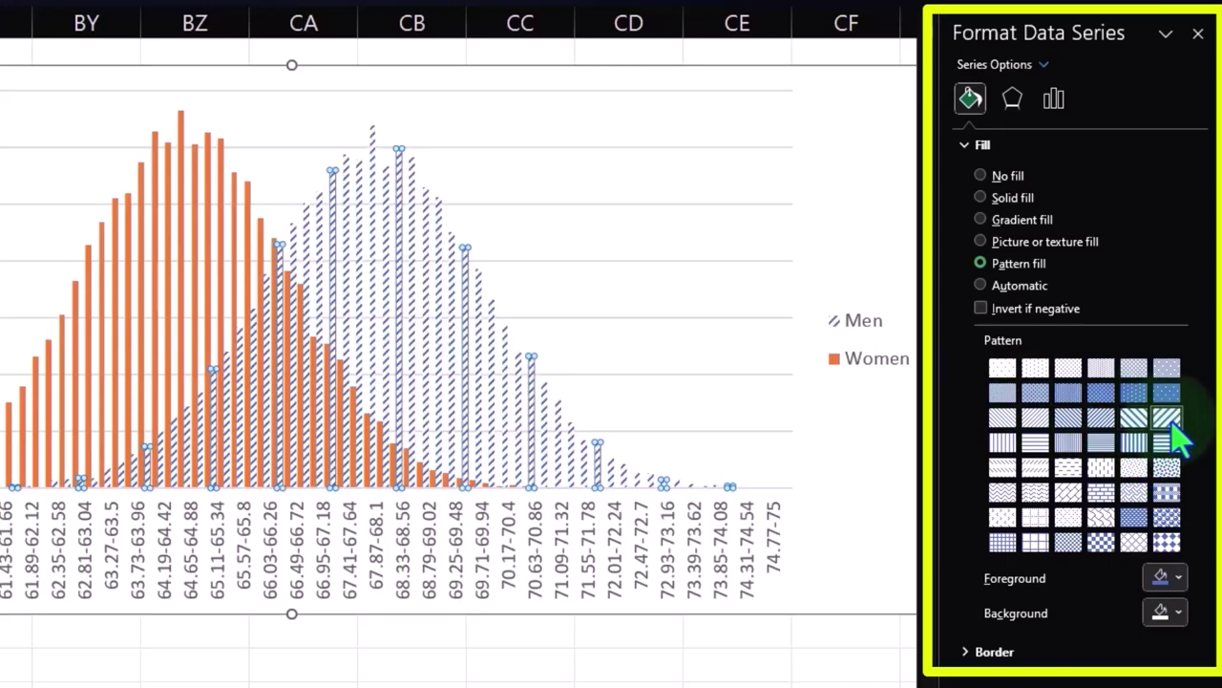
left_click(1134, 520)
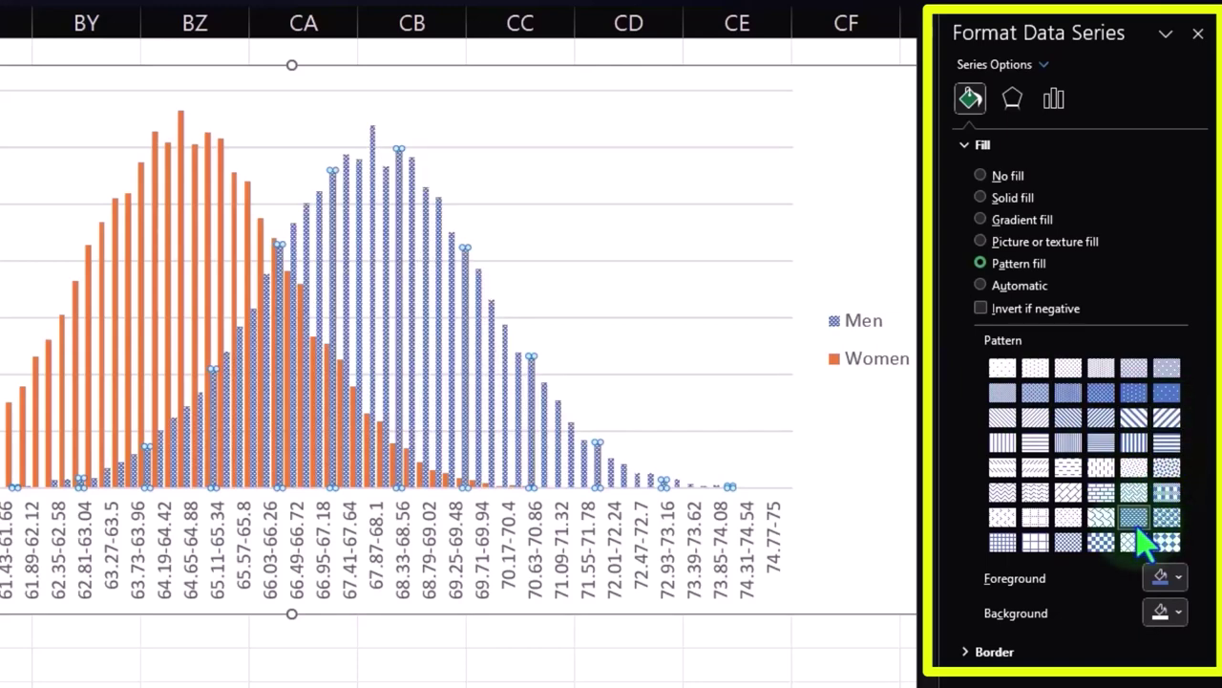
left_click(982, 286)
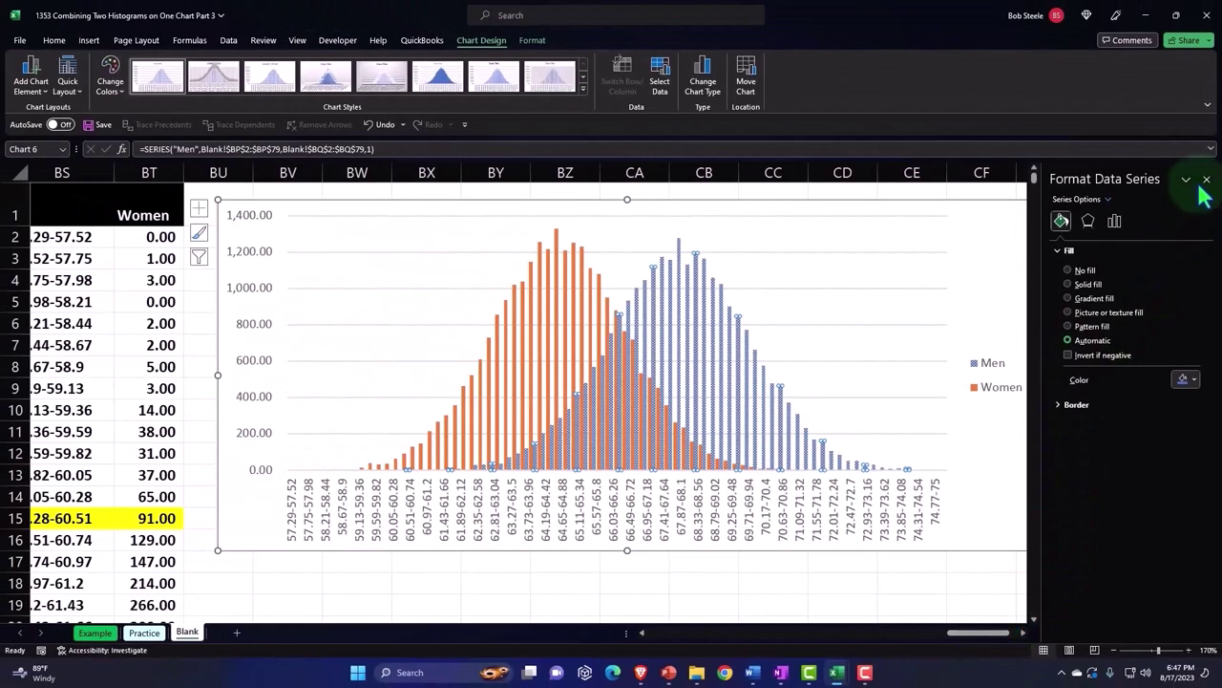
- Shade the Men bin table BP2:BQ79 light blue
left_click(1207, 181)
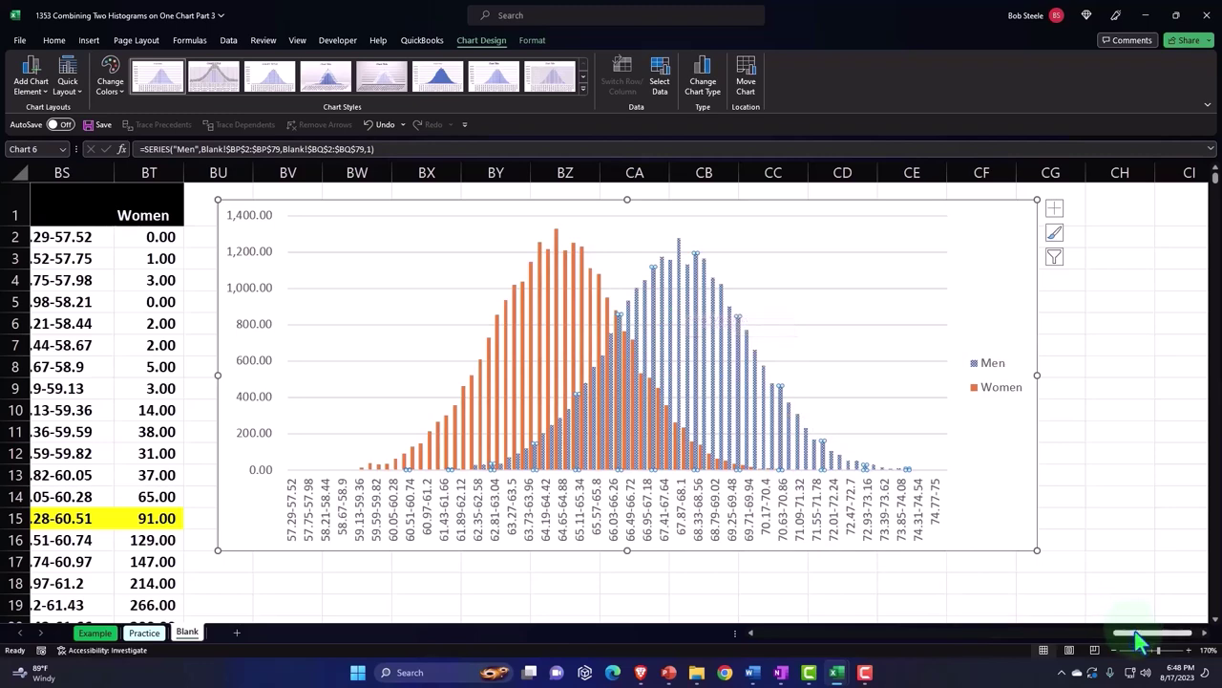
left_click_drag(1146, 640, 1115, 642)
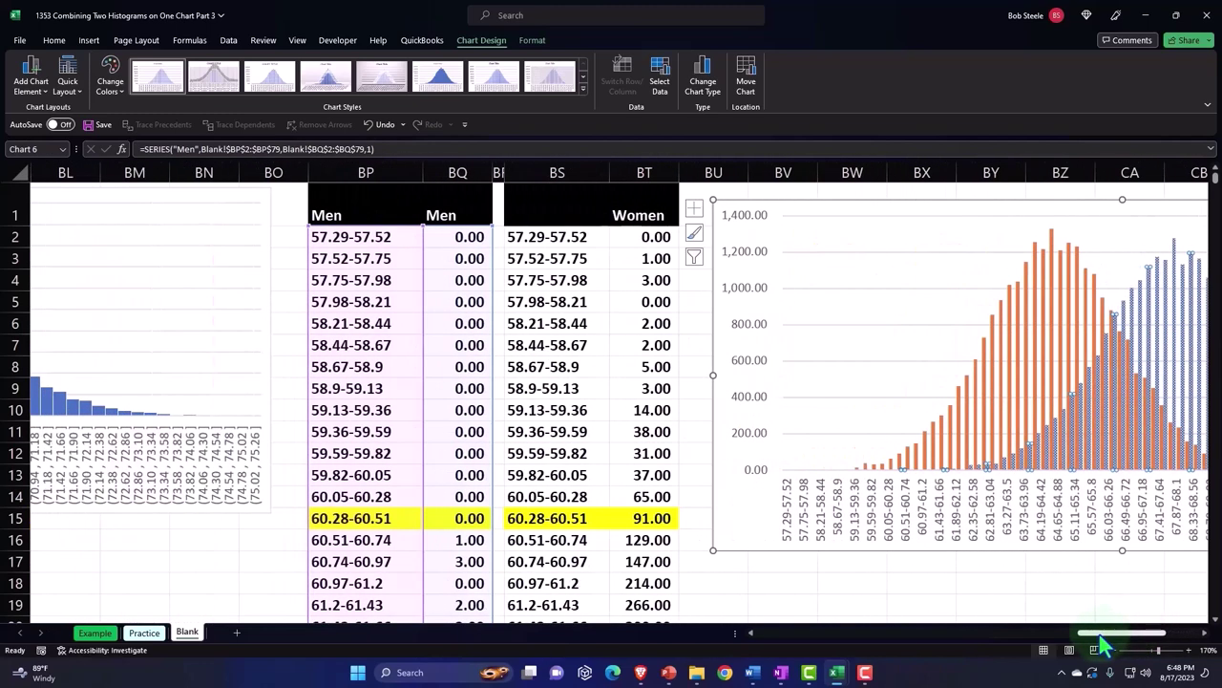
left_click(559, 301)
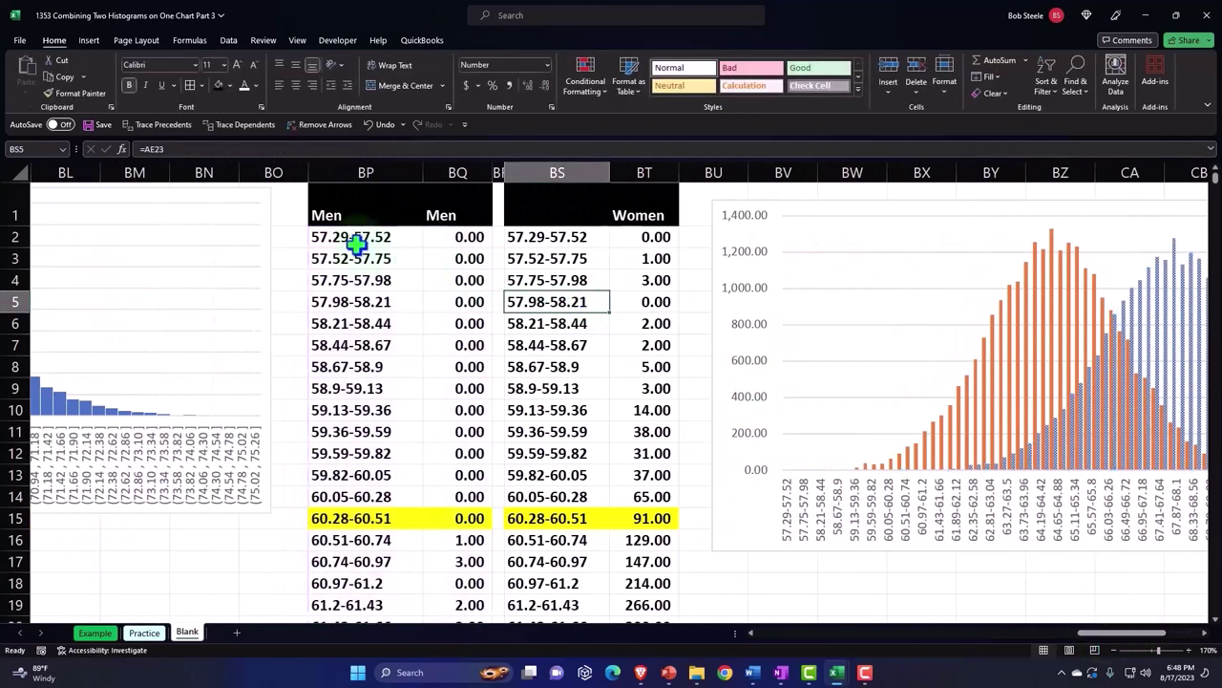
left_click_drag(355, 237, 438, 671)
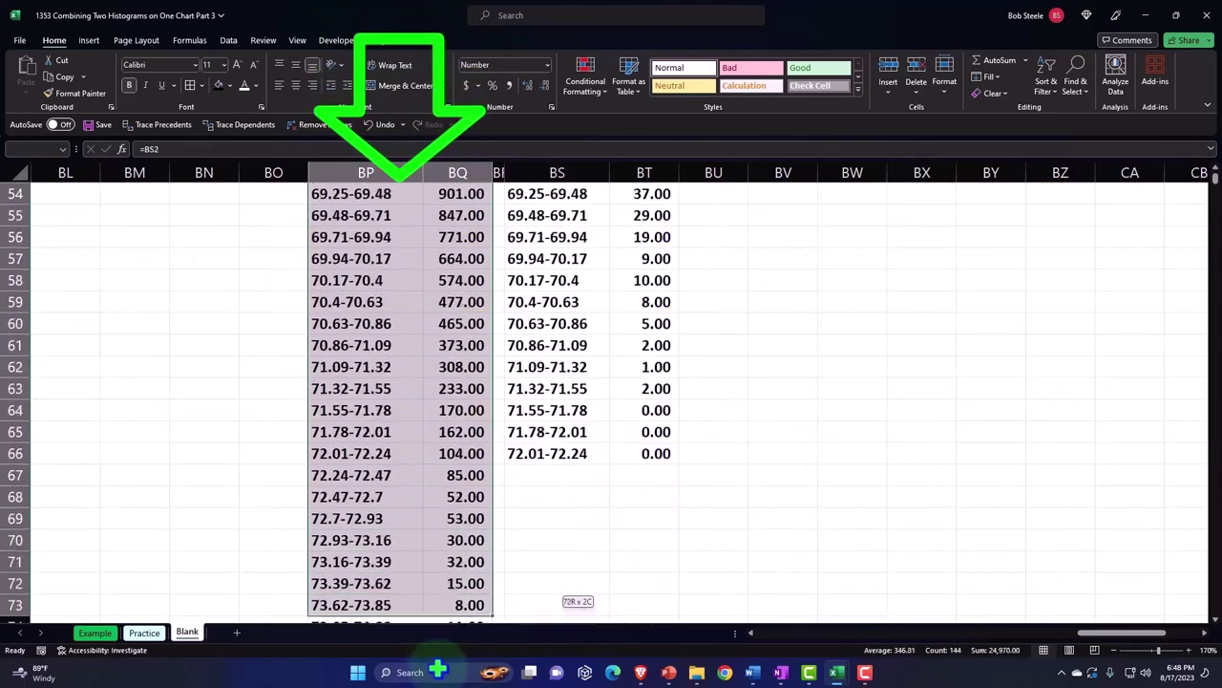
left_click_drag(437, 672, 432, 681)
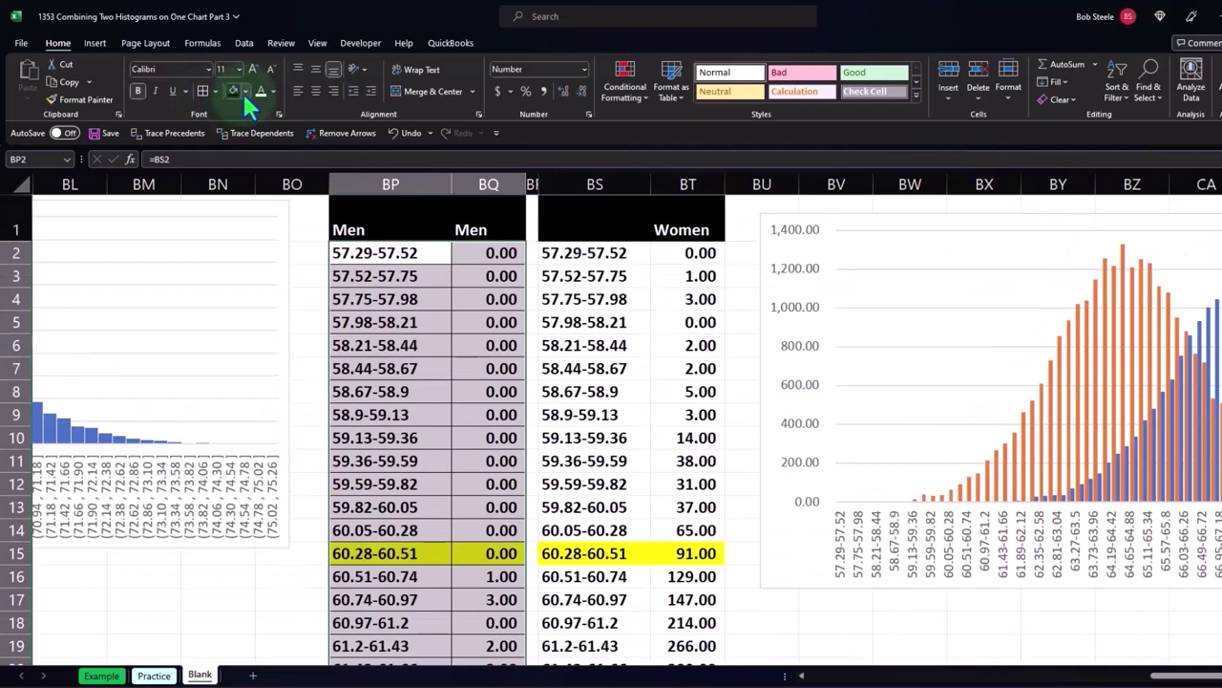
left_click(242, 91)
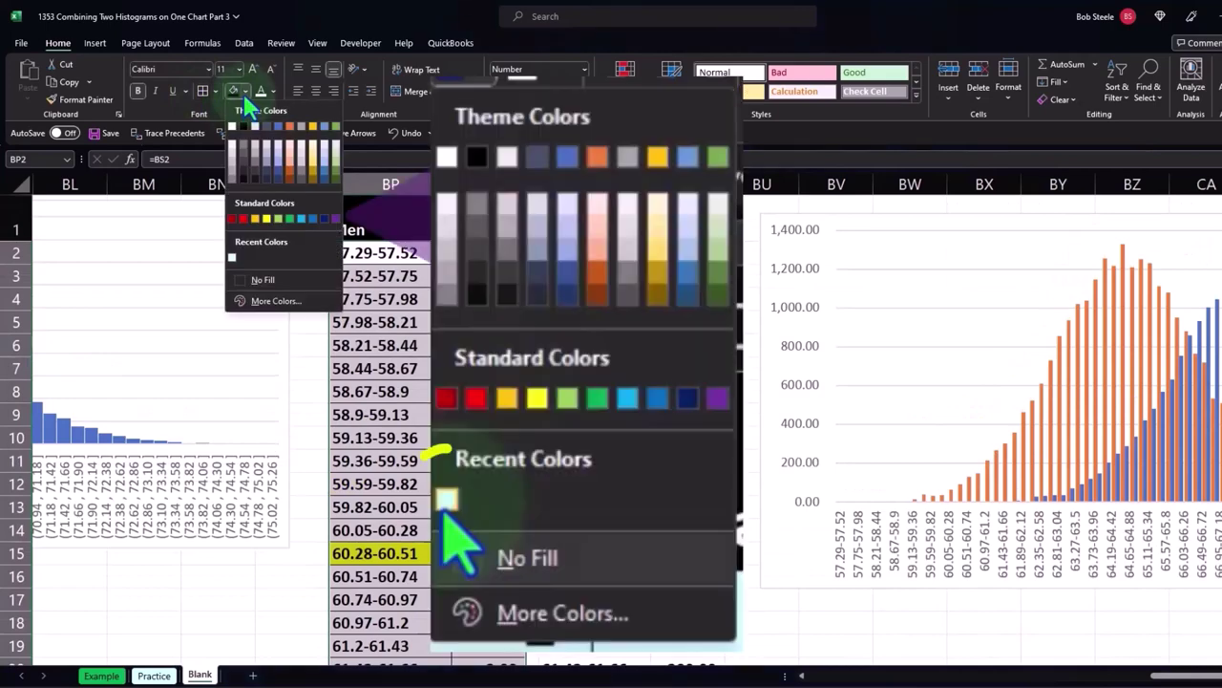
left_click(232, 257)
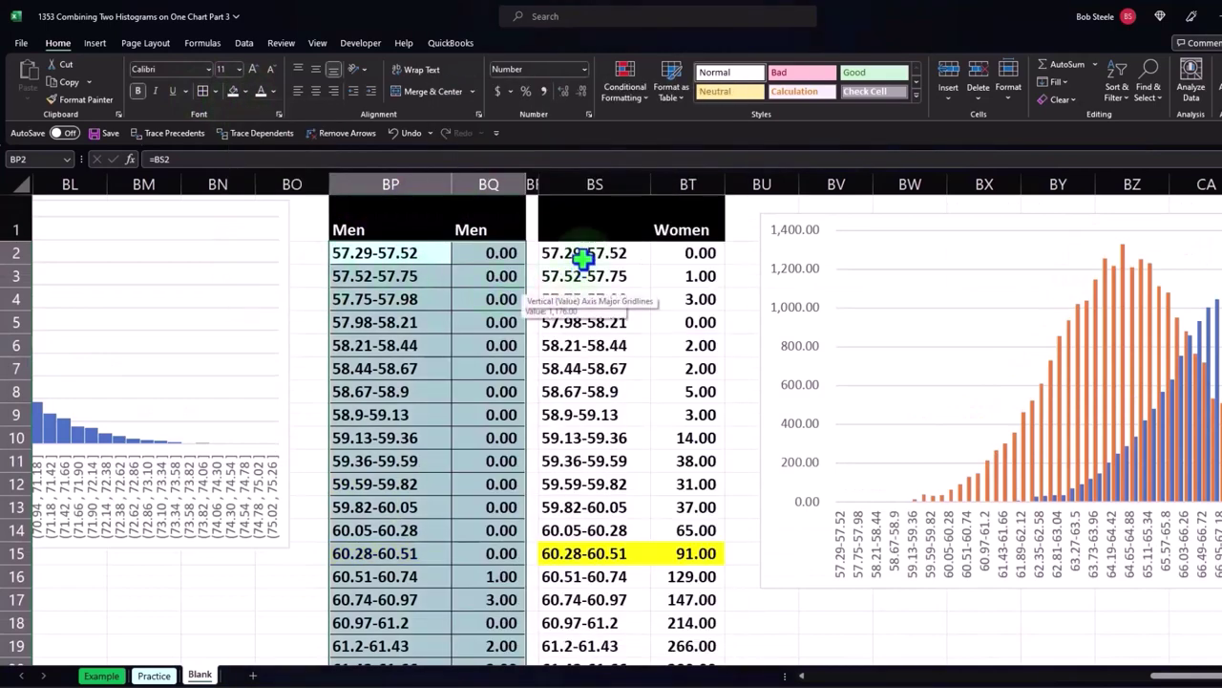
- Shade the Women bin table BS2:BT66 in the same light blue
mouse_move(582, 253)
left_mouse_down()
mouse_move(660, 501)
mouse_move(807, 638)
left_mouse_up()
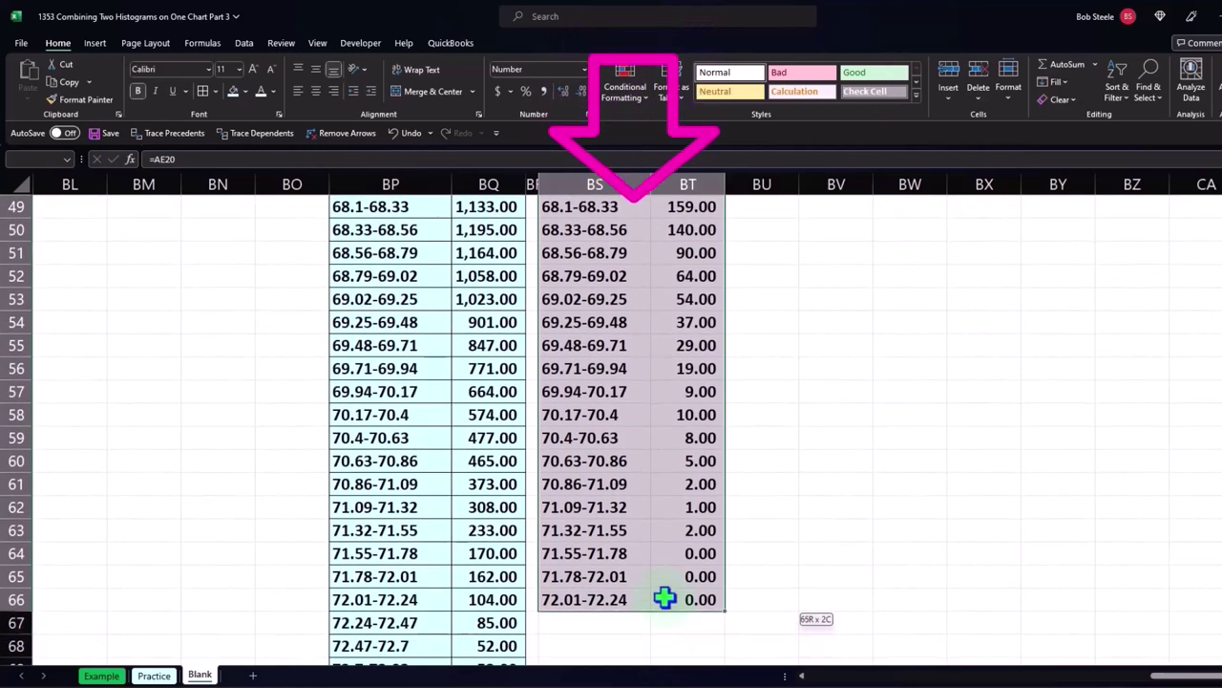
left_click_drag(807, 638, 662, 603)
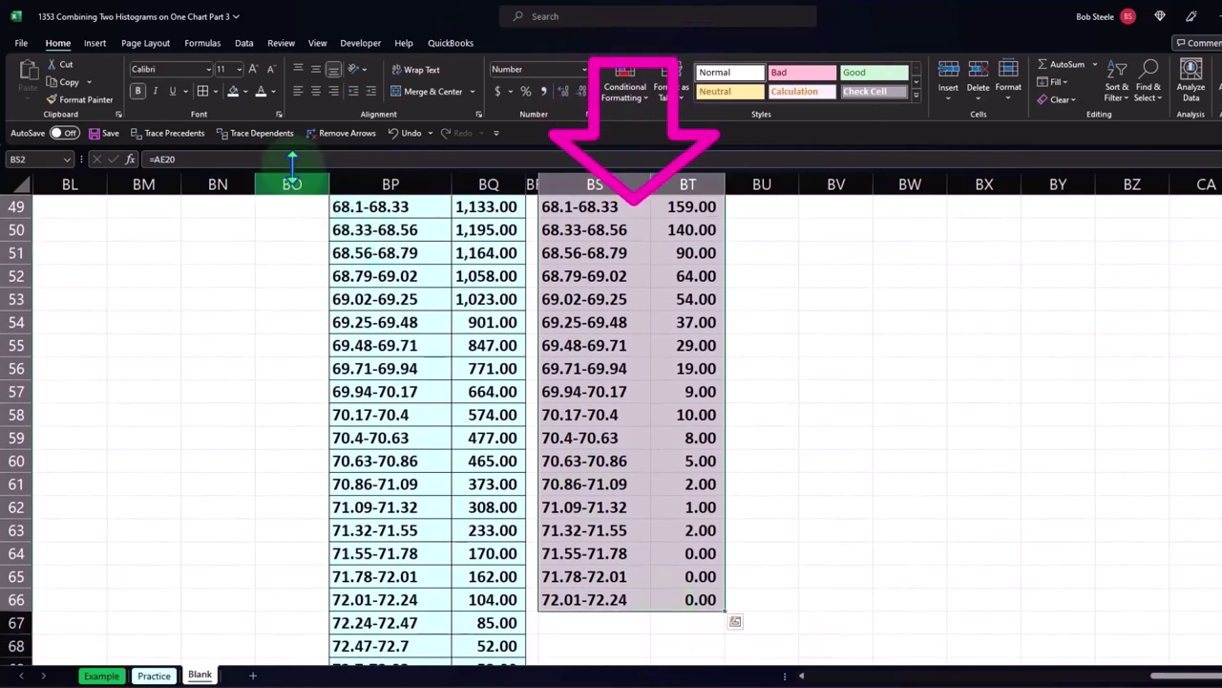
left_click(231, 98)
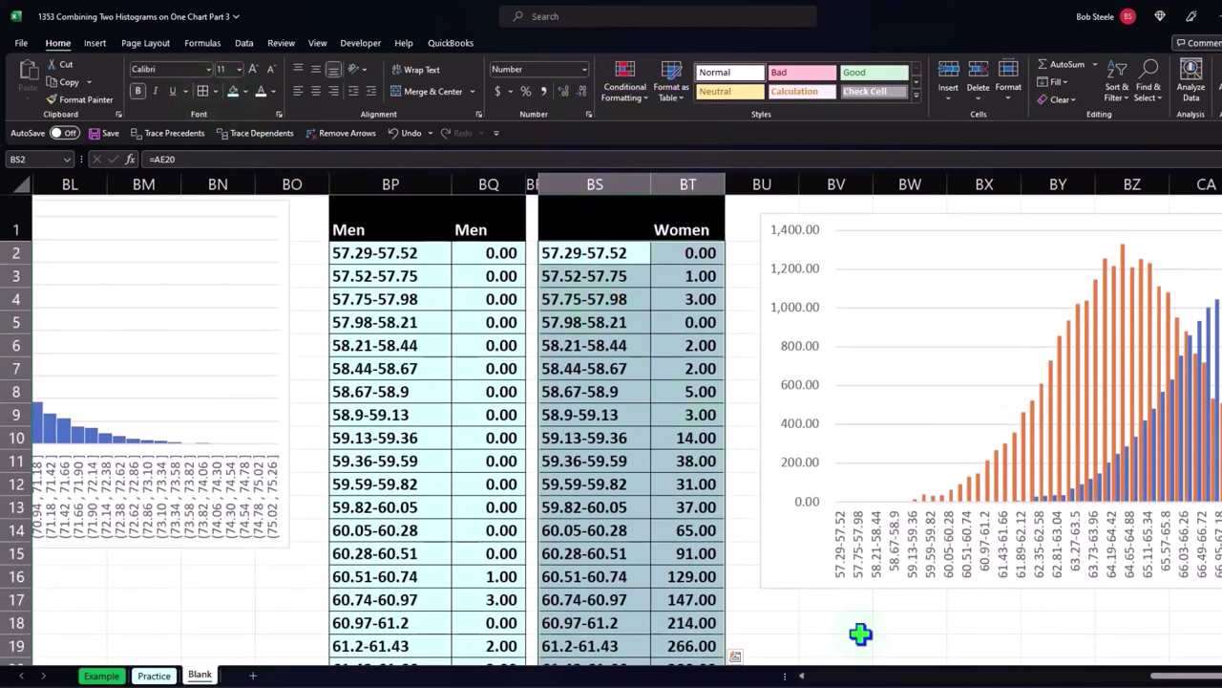
mouse_move(1165, 675)
left_mouse_down()
mouse_move(1201, 680)
mouse_move(1146, 655)
mouse_move(989, 684)
mouse_move(1130, 684)
left_mouse_up()
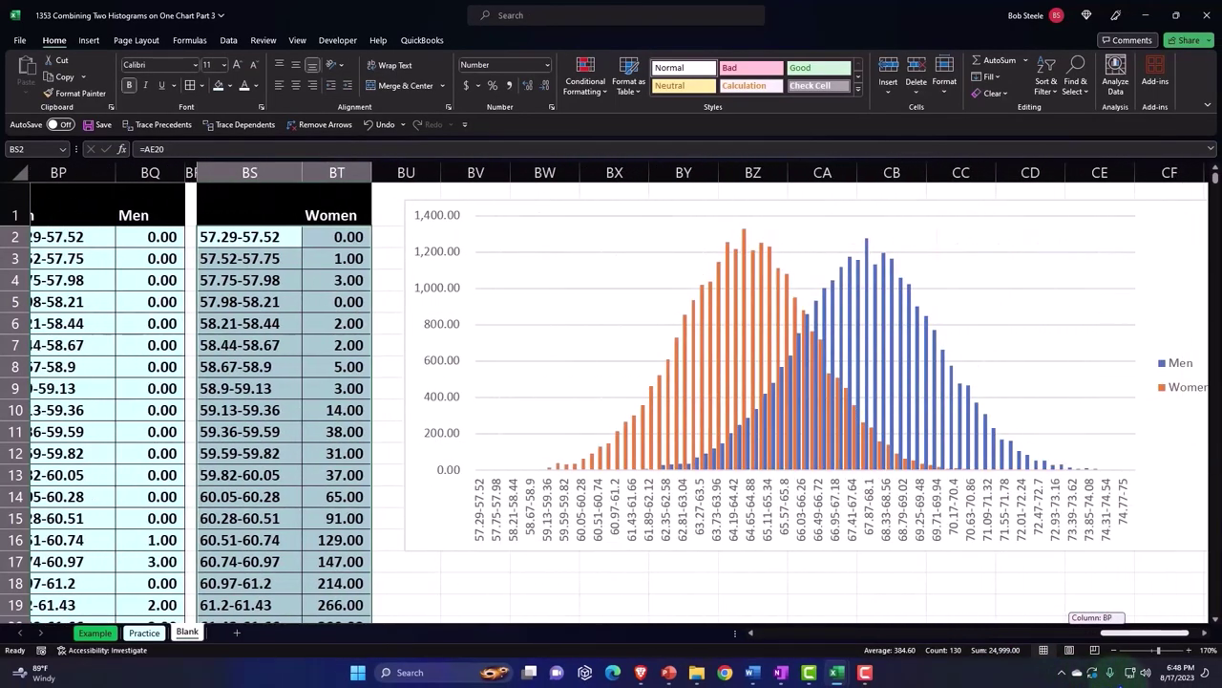